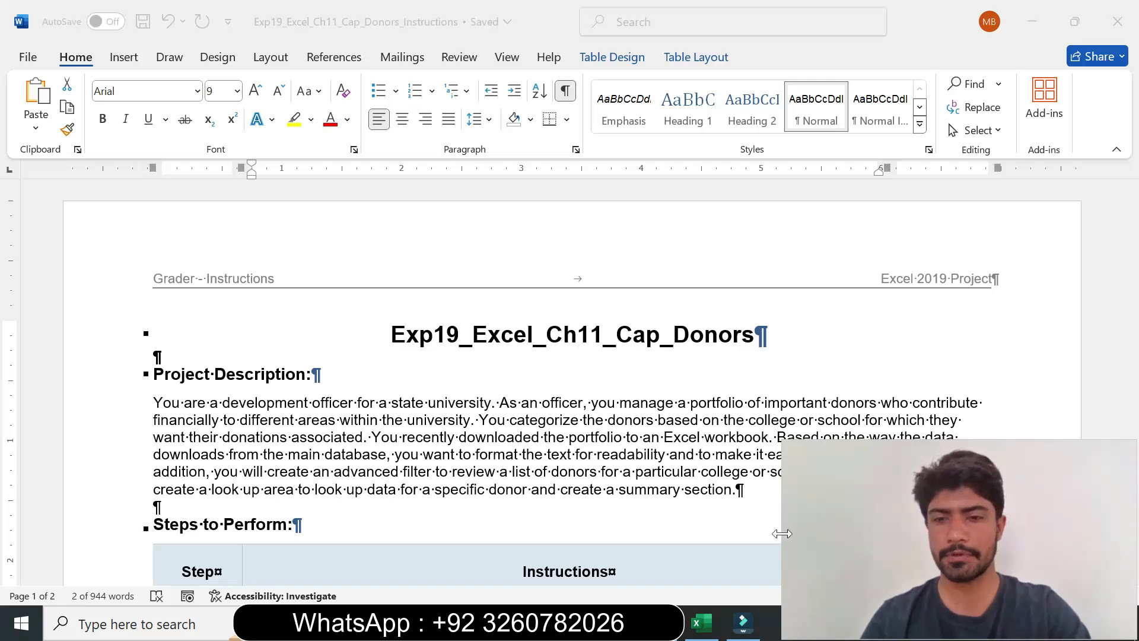
drag(781, 533, 849, 524)
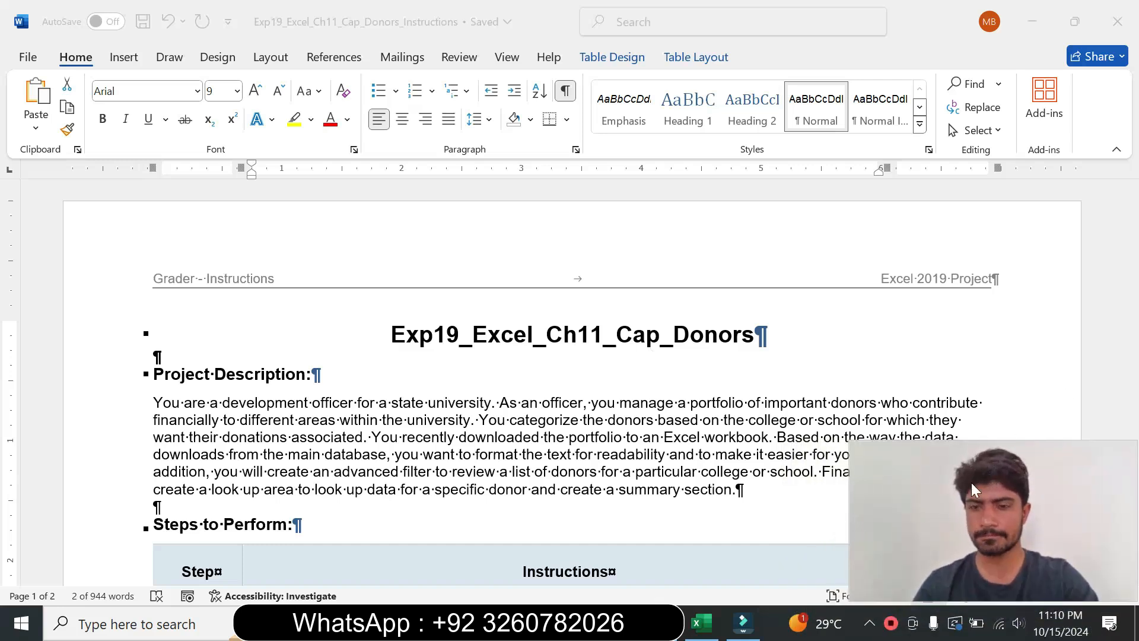
drag(958, 525, 1012, 417)
click(988, 595)
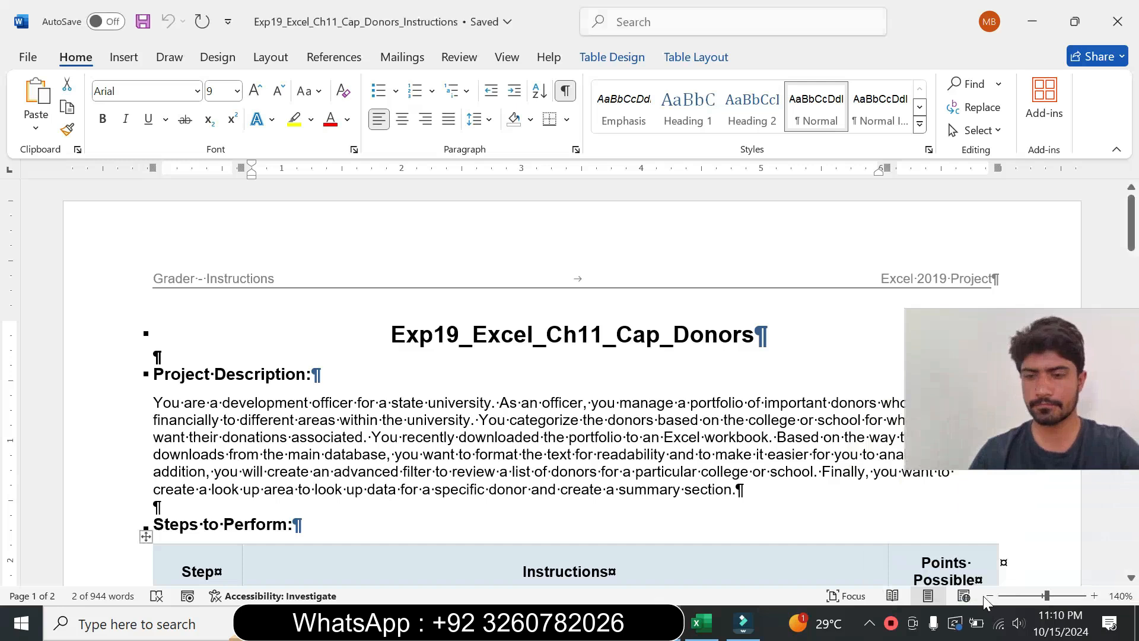
click(990, 595)
click(989, 595)
click(989, 595)
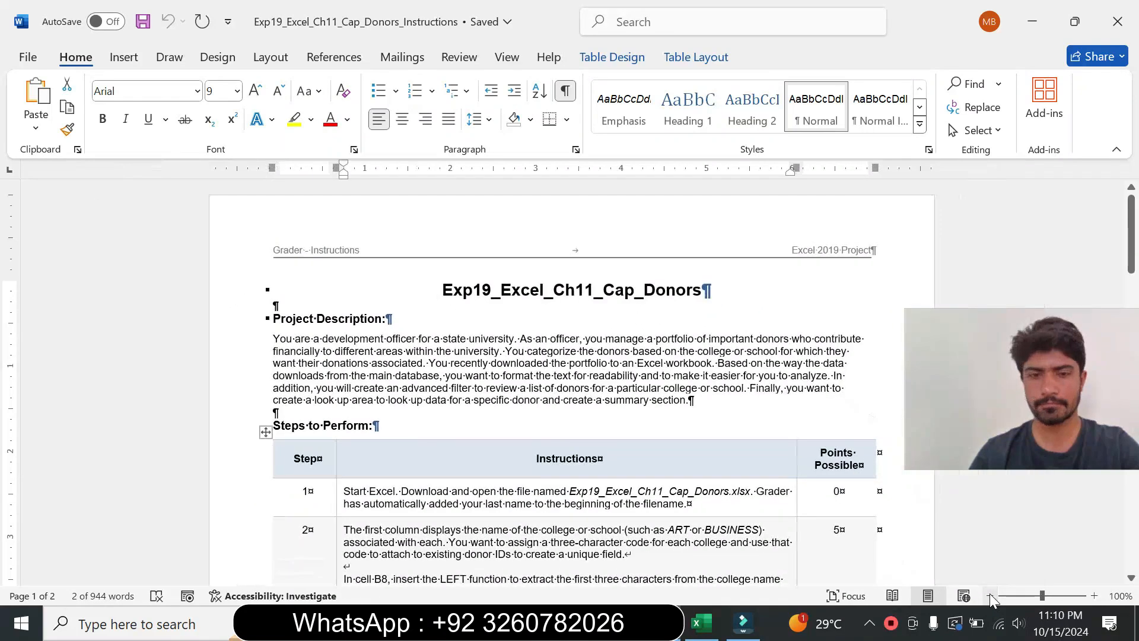
scroll(569, 385, down, 4)
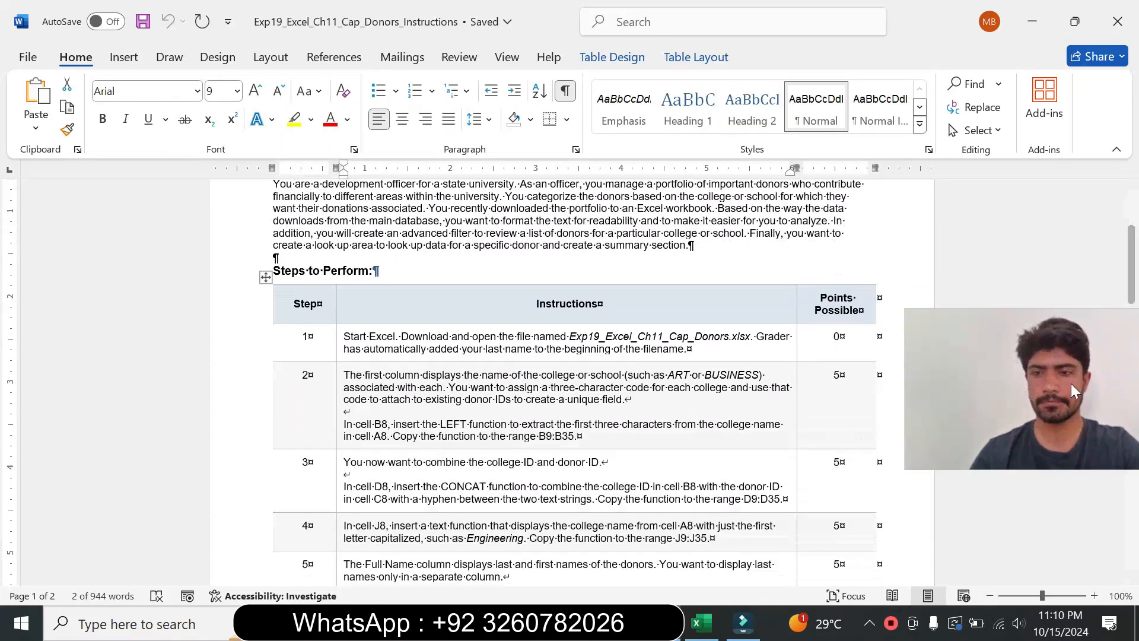
click(1066, 407)
drag(1066, 408, 1064, 526)
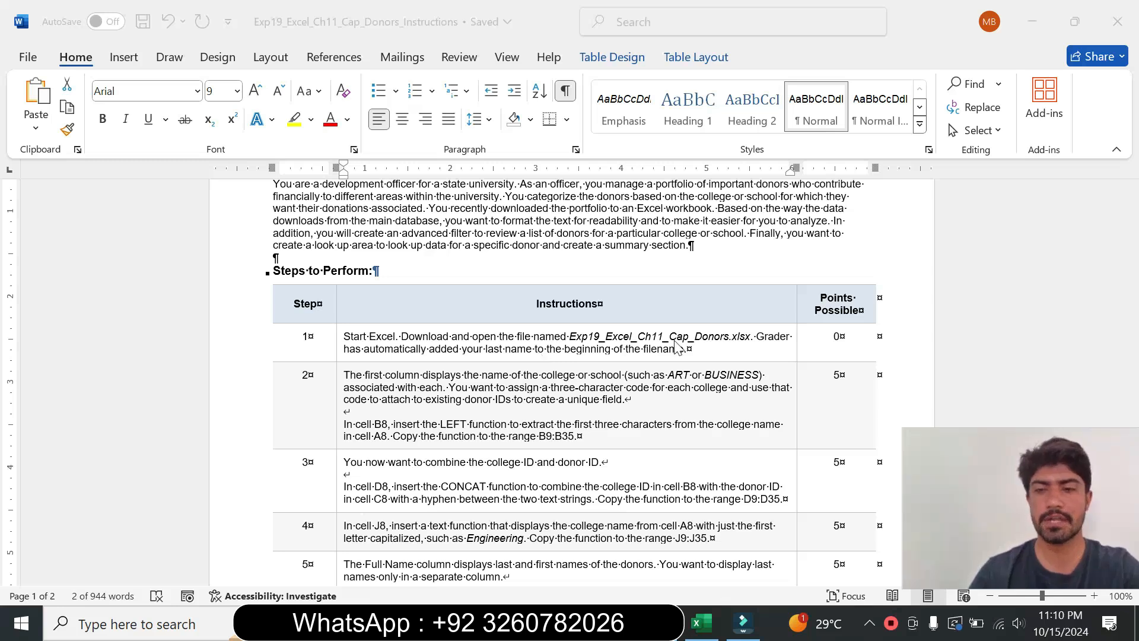
drag(1002, 467, 1000, 480)
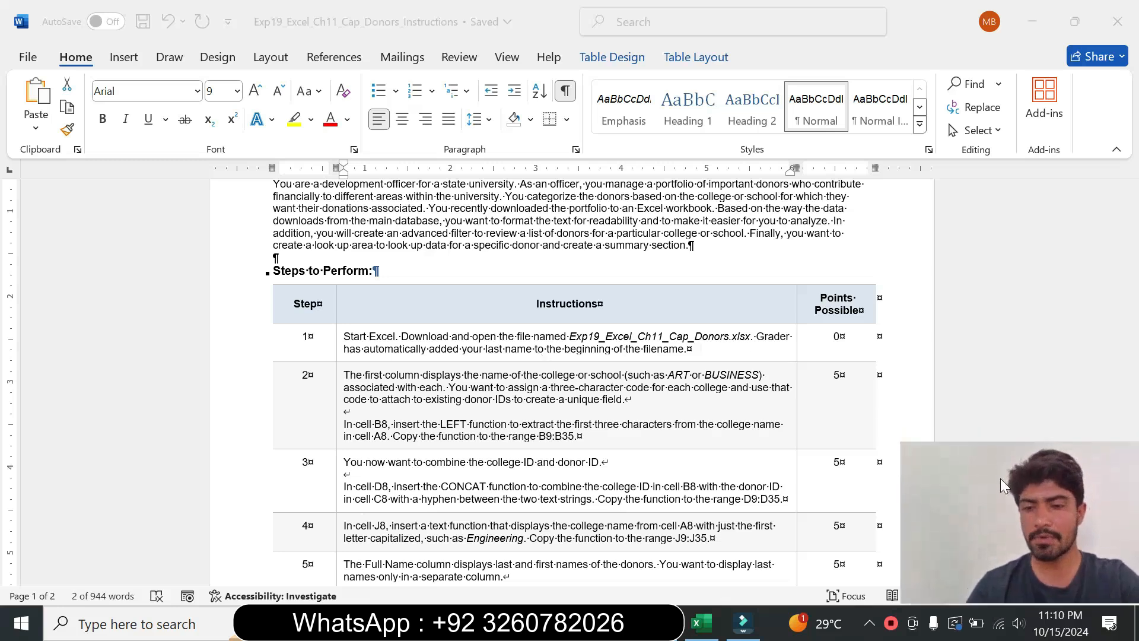
Step: Enlarge step 1's instruction text to 11 pt and highlight it yellow
click(337, 356)
click(441, 300)
click(424, 387)
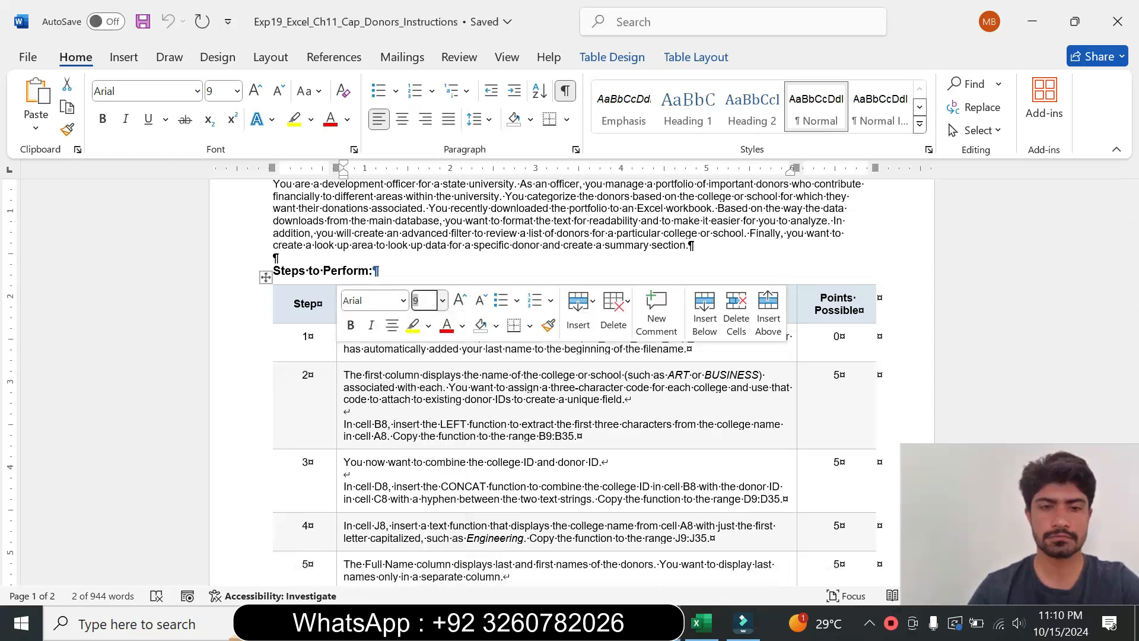
click(413, 325)
click(423, 384)
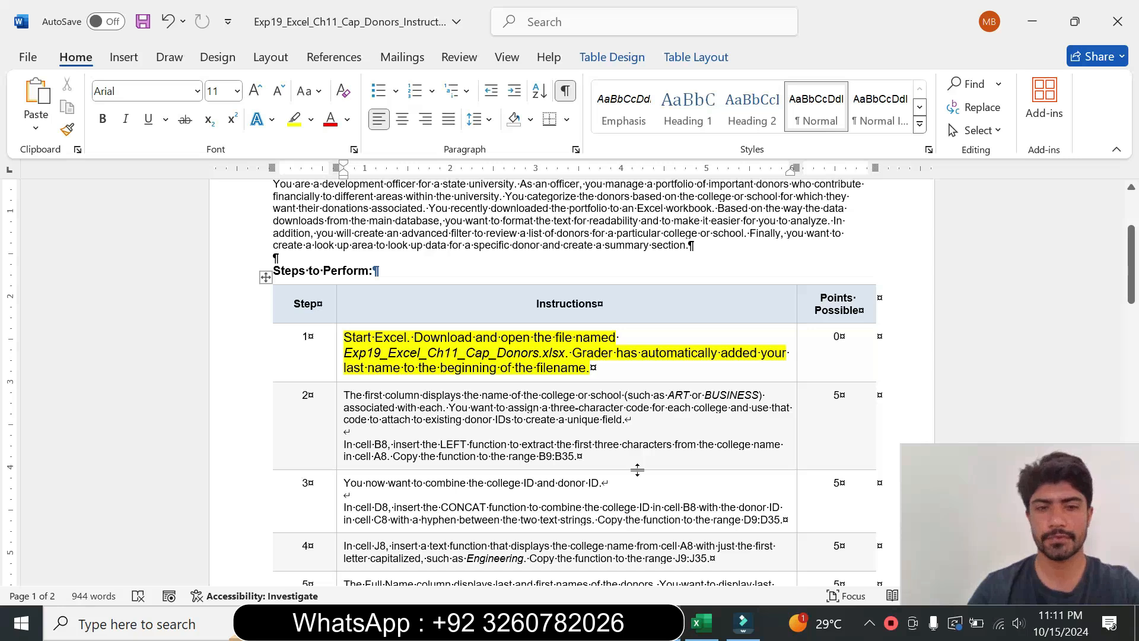
Step: Switch to the donors workbook to examine the worksheet, then return to the instructions document
click(701, 623)
click(579, 408)
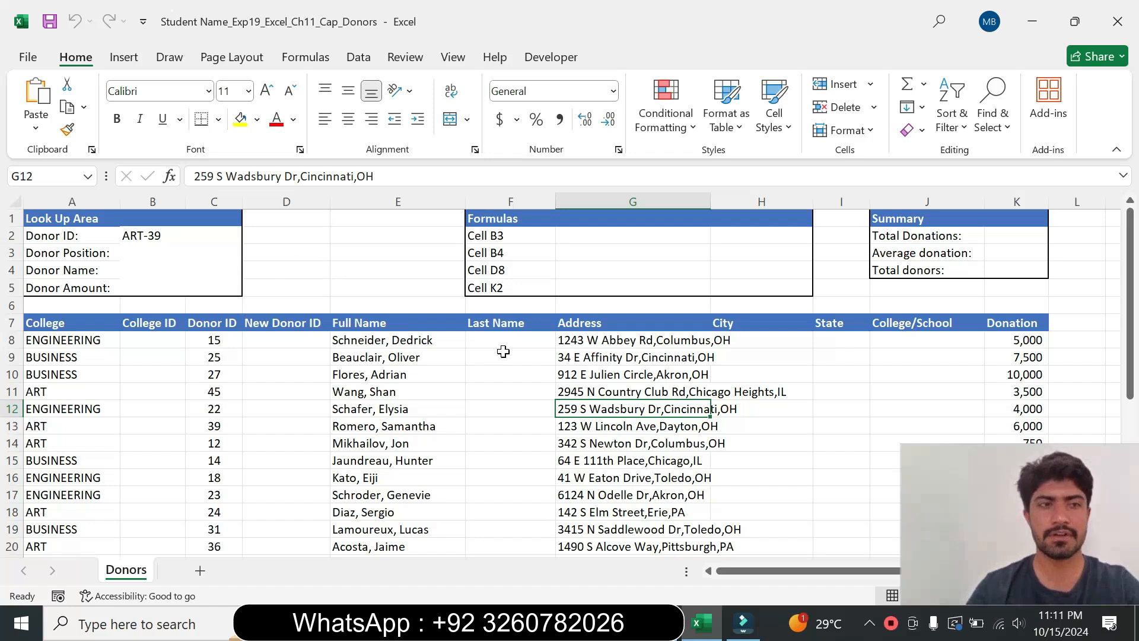
click(486, 373)
drag(1014, 489, 986, 493)
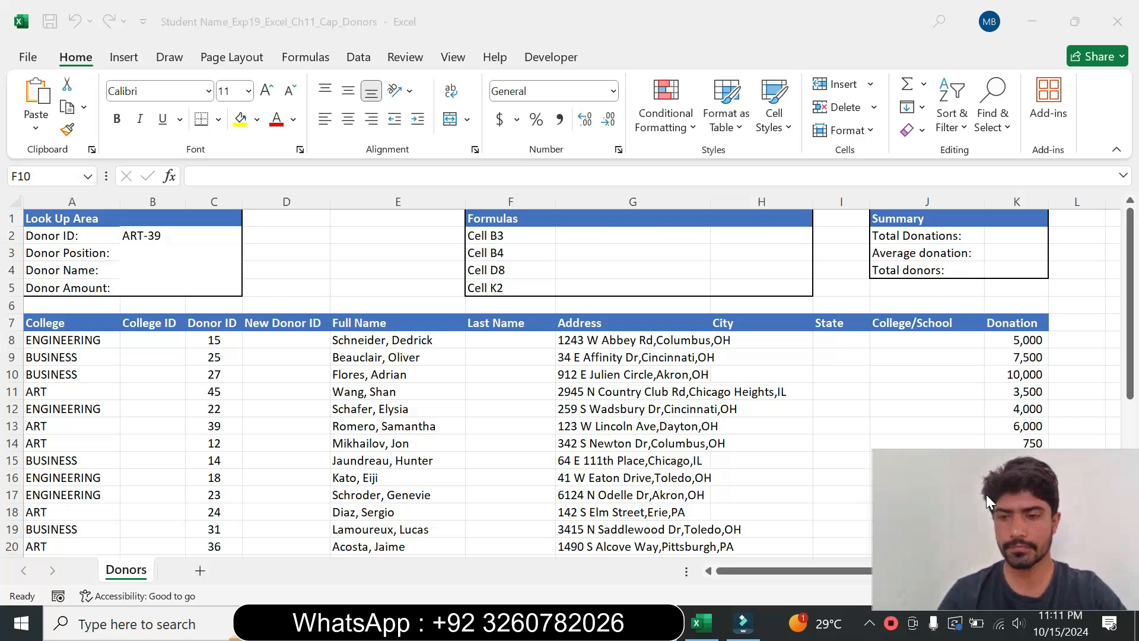
key(alt+Tab)
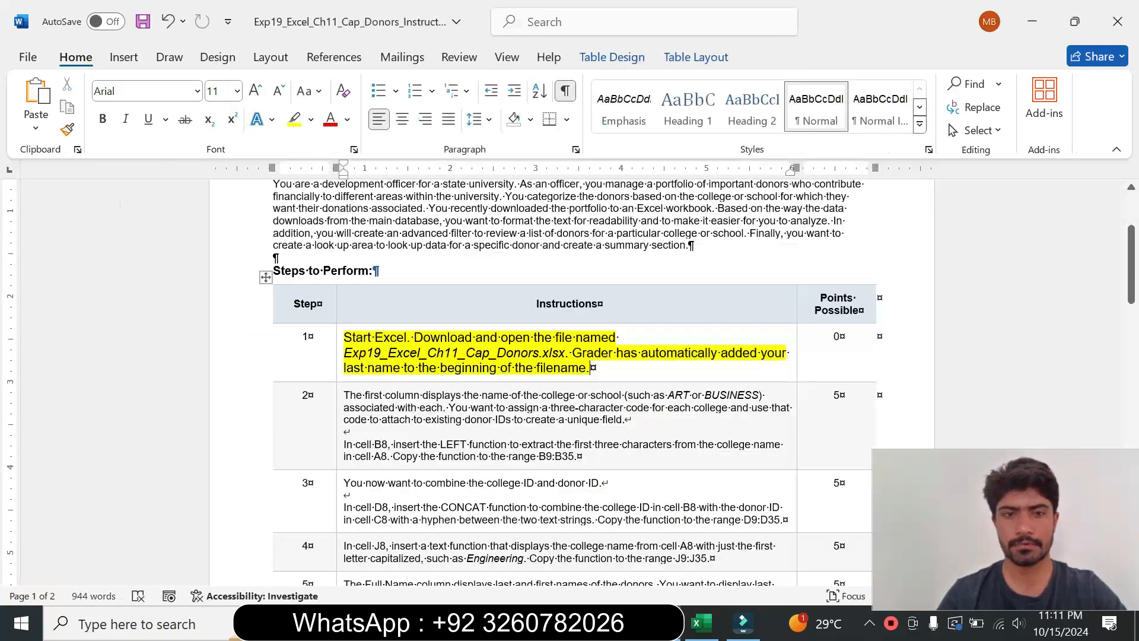
Step: Set step 1's instruction text back to 9 pt with no highlight colour
triple_click(425, 333)
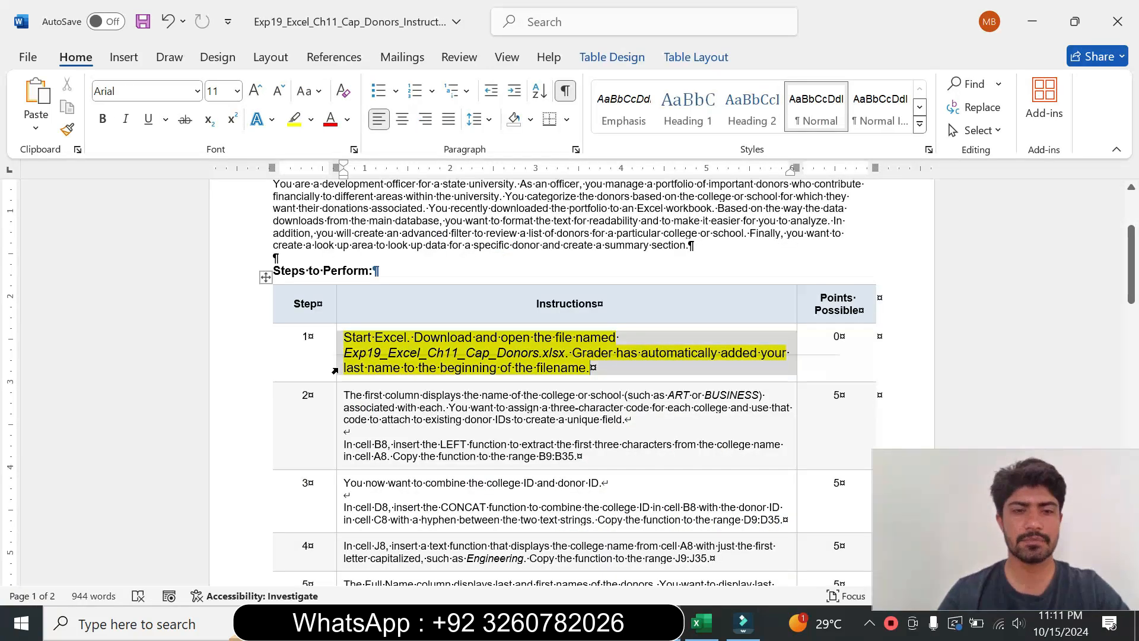
click(443, 312)
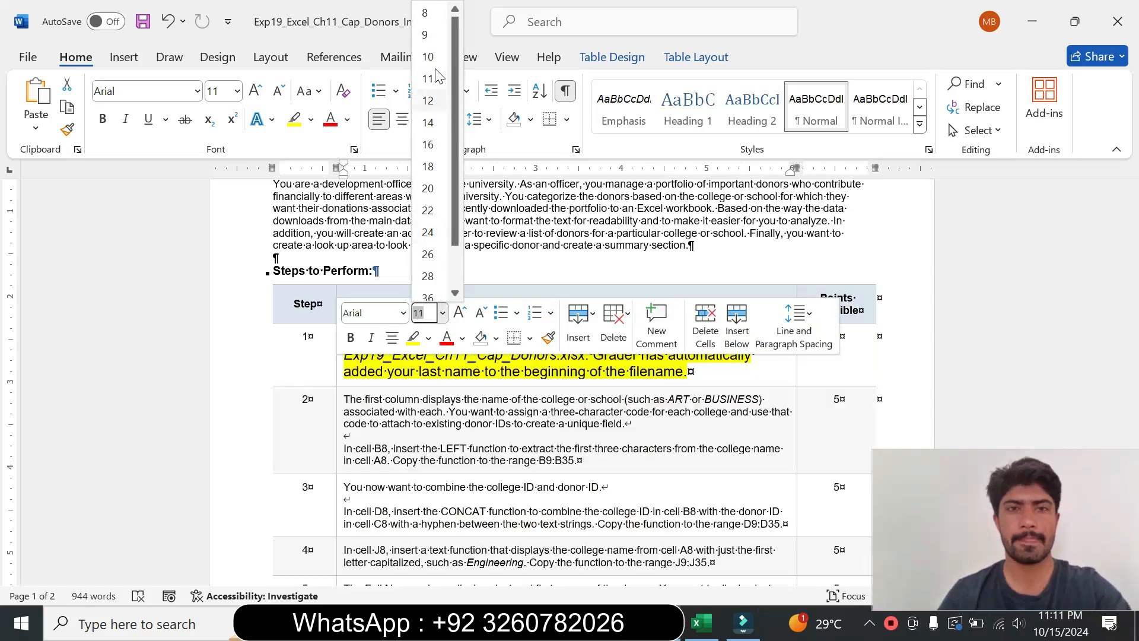
click(425, 37)
click(311, 119)
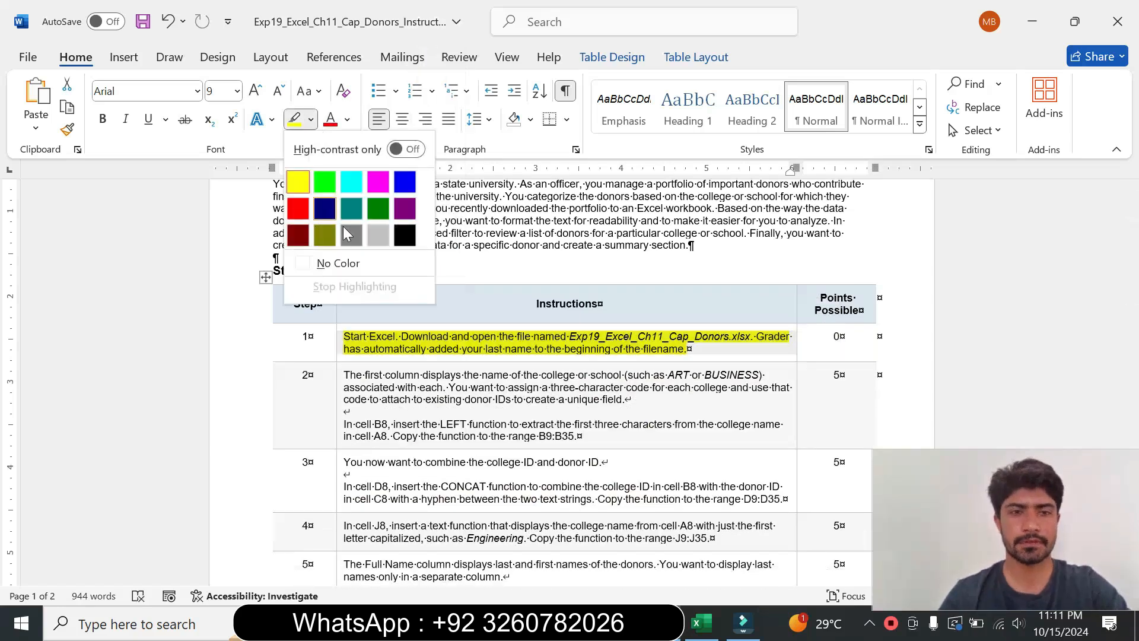
click(338, 263)
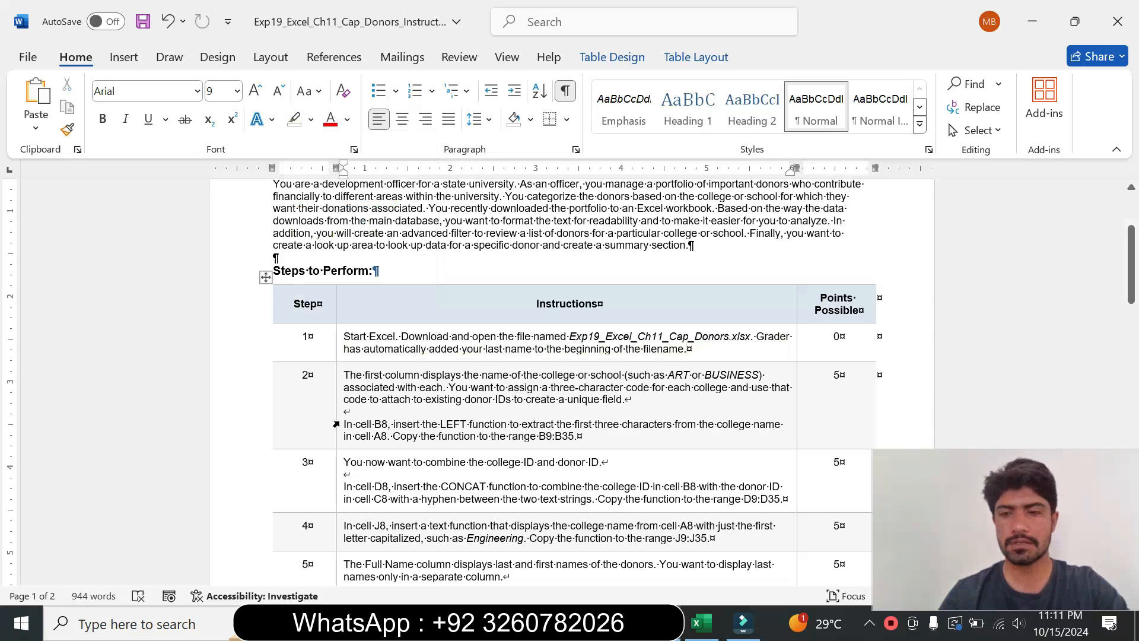
Step: Enlarge step 2's instruction text to 14 pt and highlight it turquoise
click(340, 403)
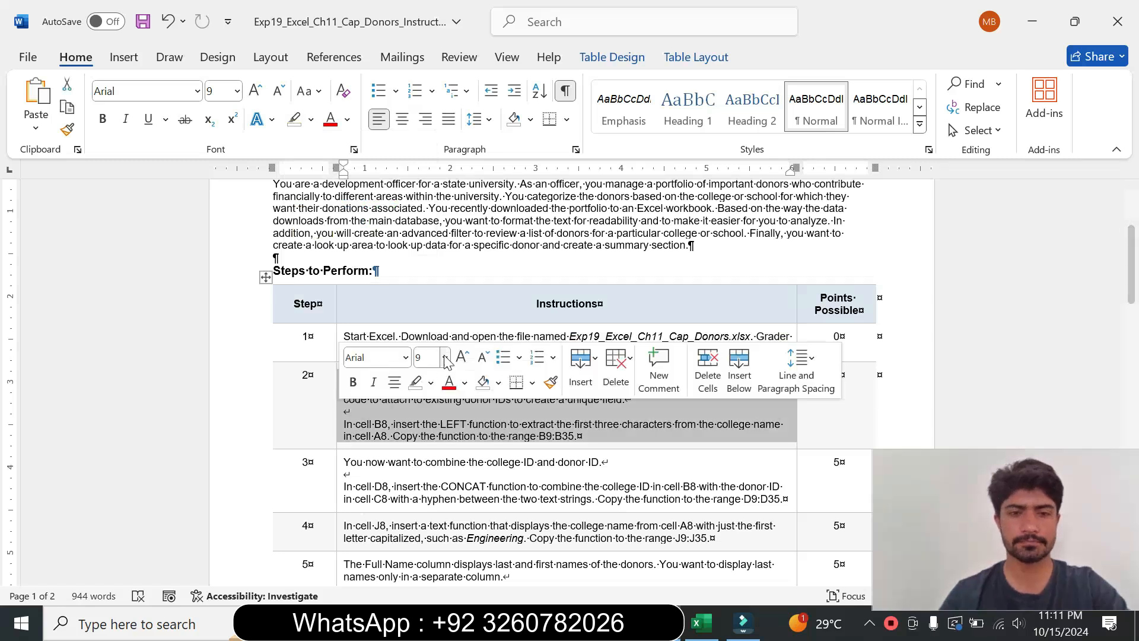
click(444, 357)
click(430, 122)
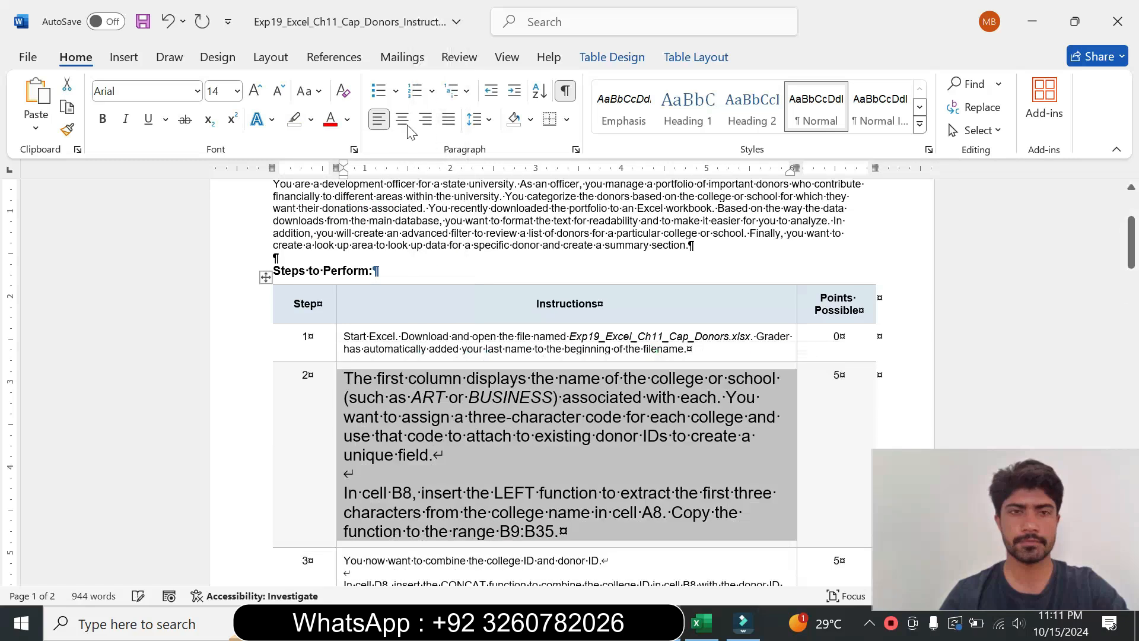
click(312, 121)
click(351, 181)
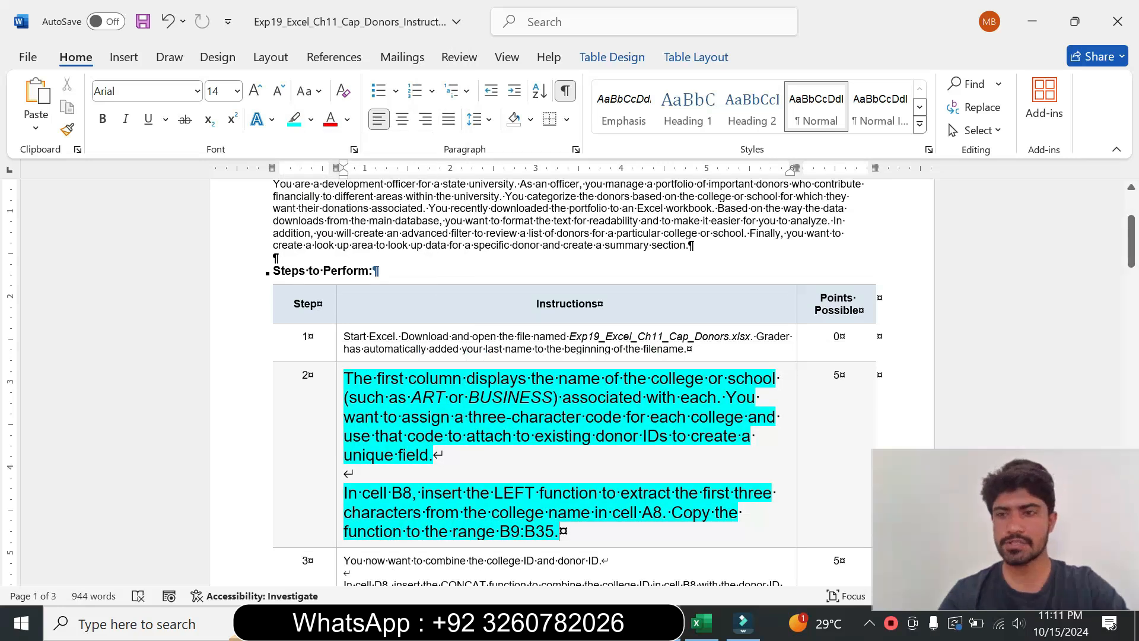
drag(1134, 249, 1134, 261)
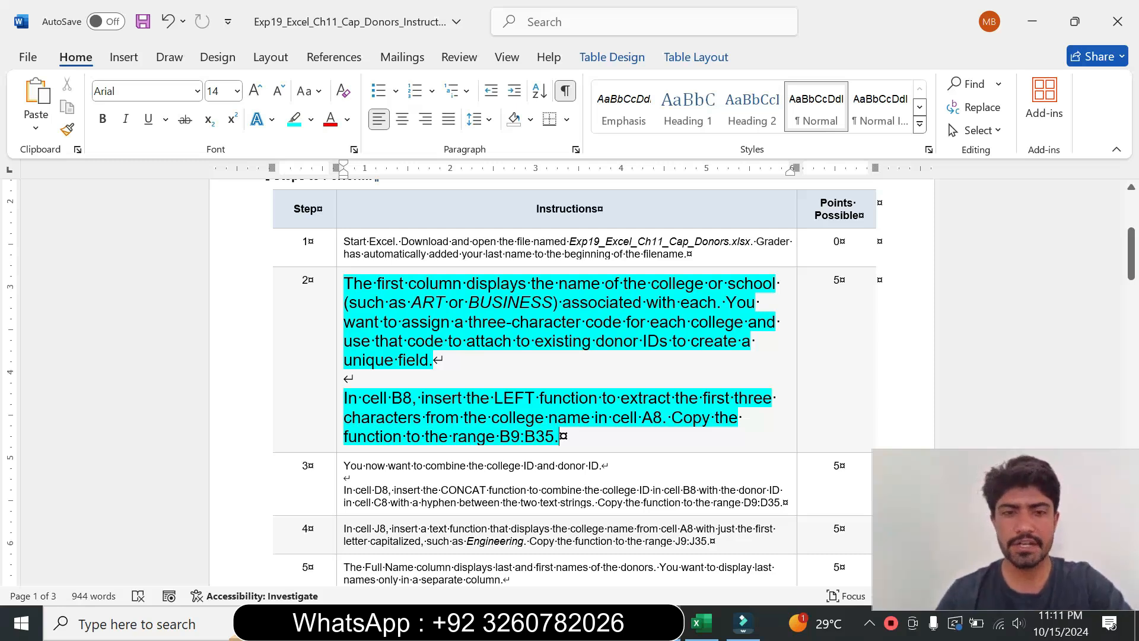
key(ctrl+shift+Up)
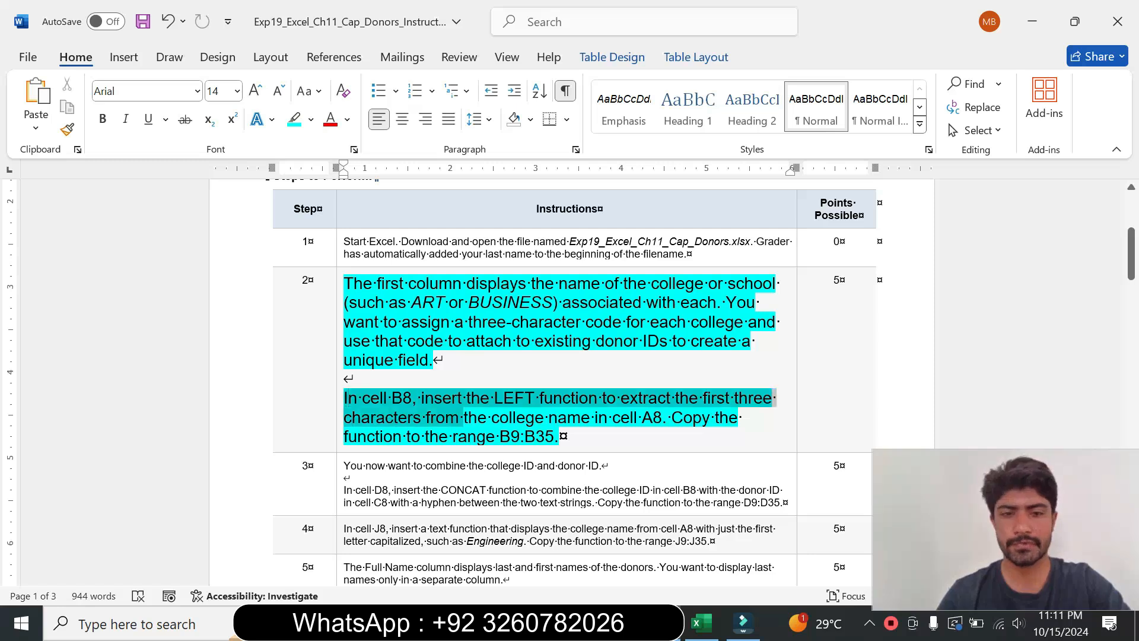
drag(1129, 259, 1129, 268)
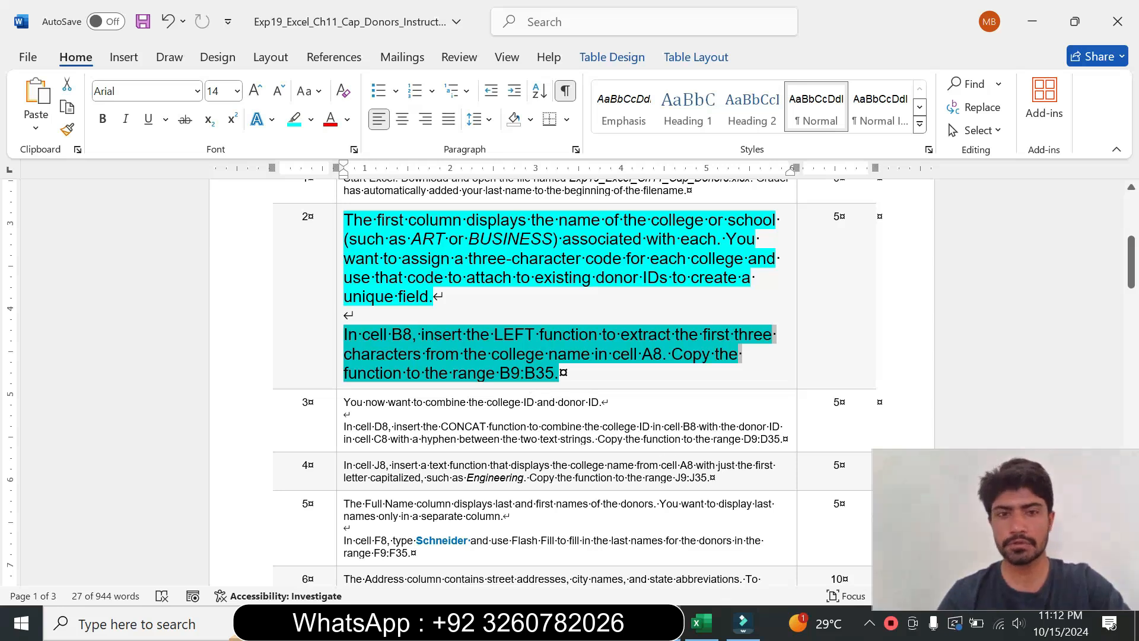
Step: In the workbook, start a LEFT function formula in cell B8
click(700, 622)
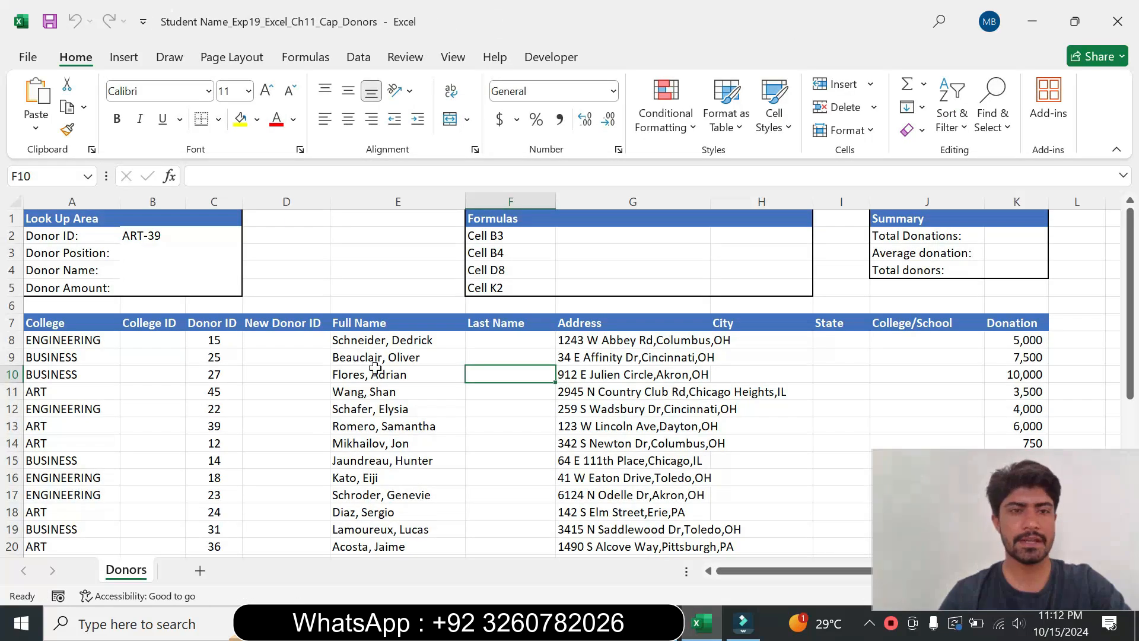
click(155, 346)
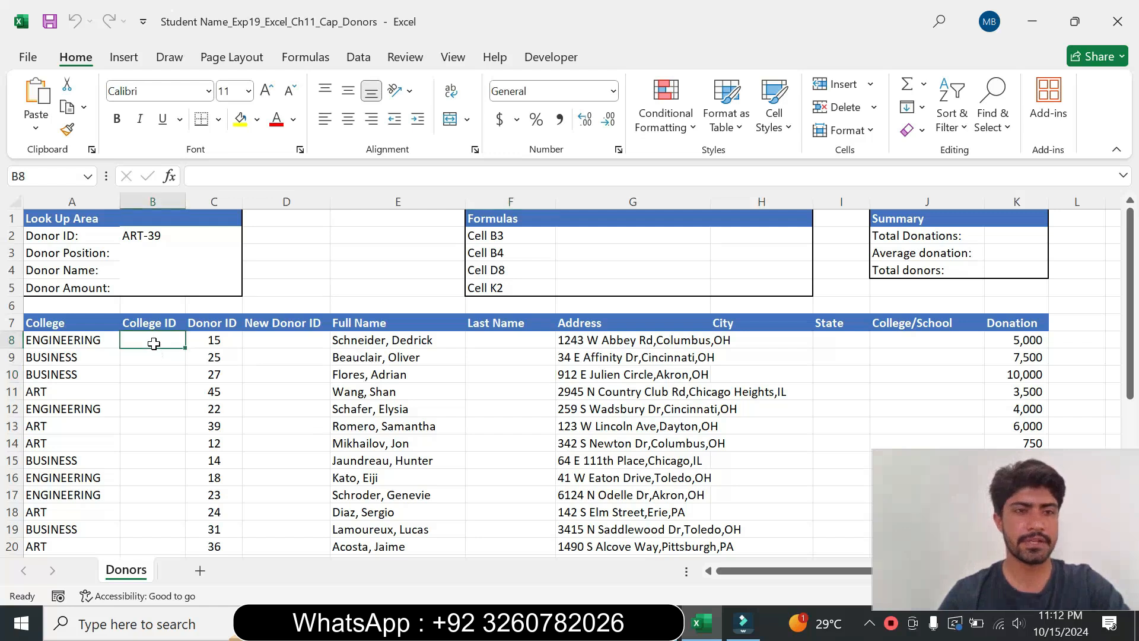
click(662, 623)
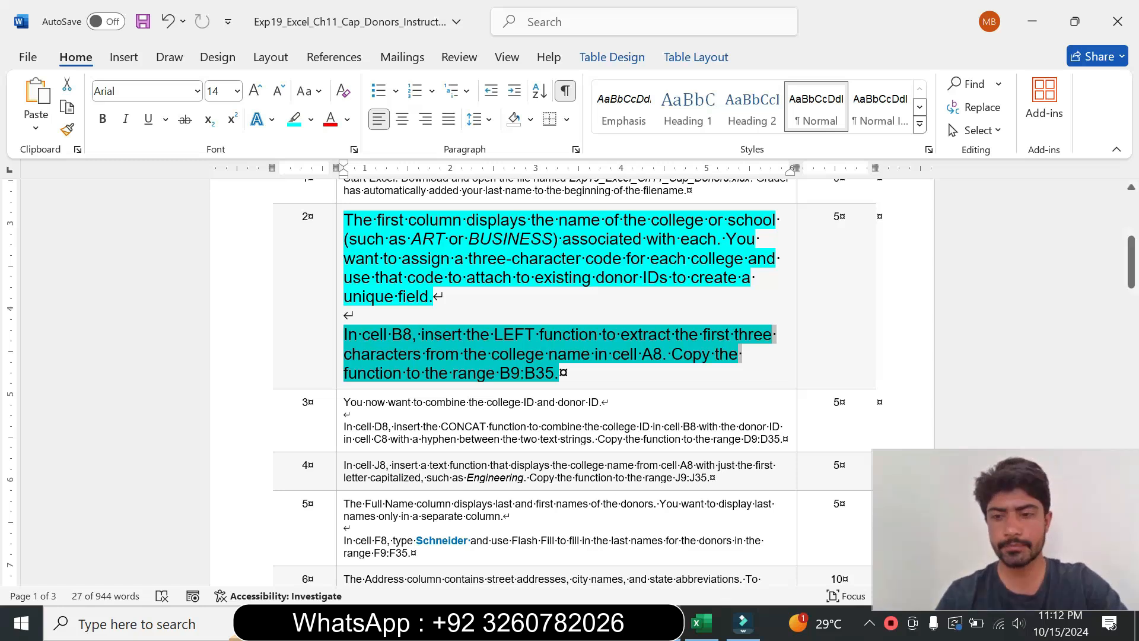
click(699, 622)
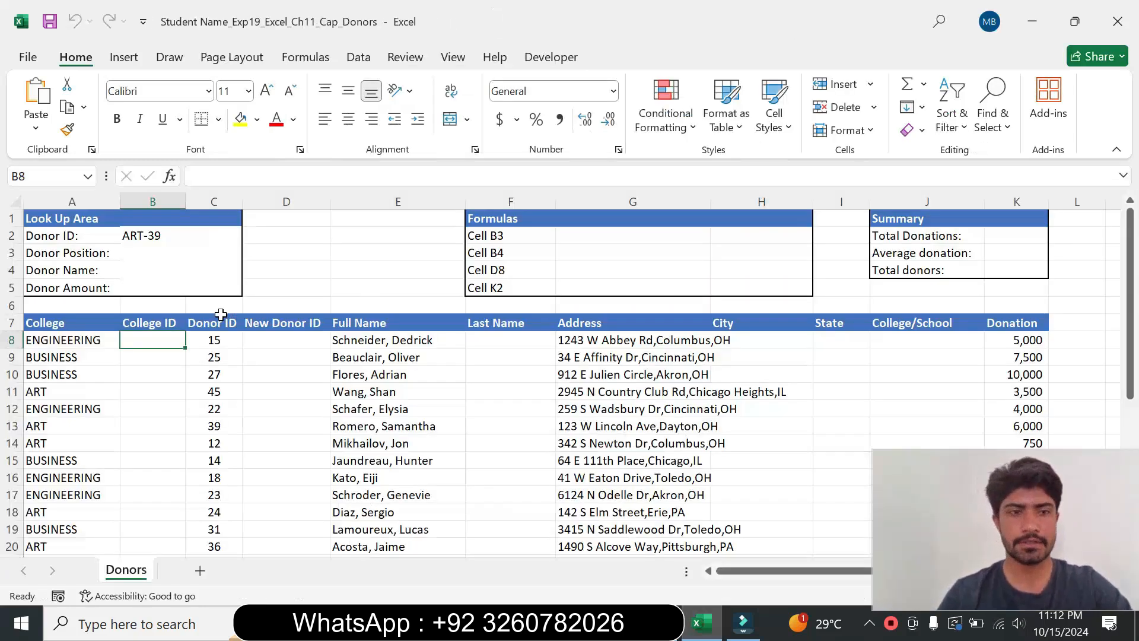
key(BackSpace)
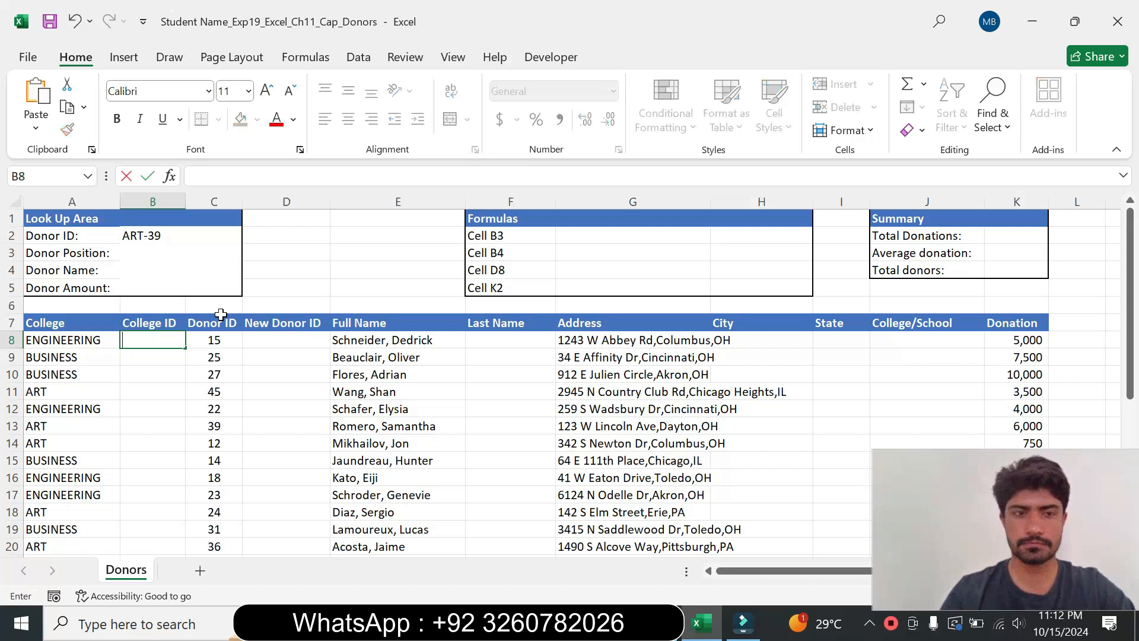
text(=)
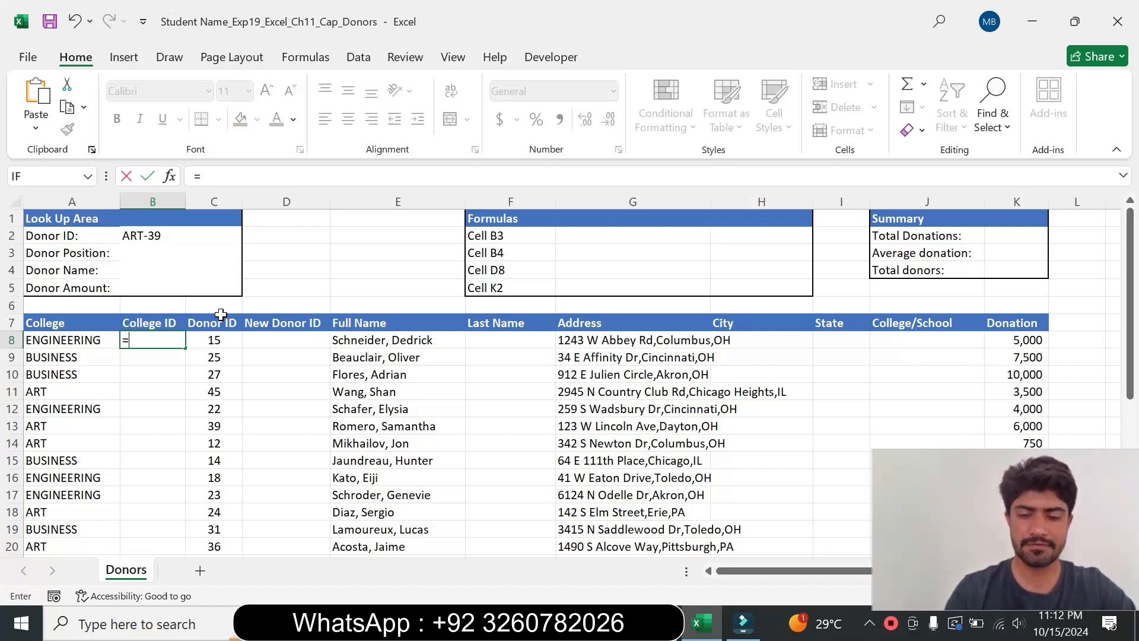
text(lef)
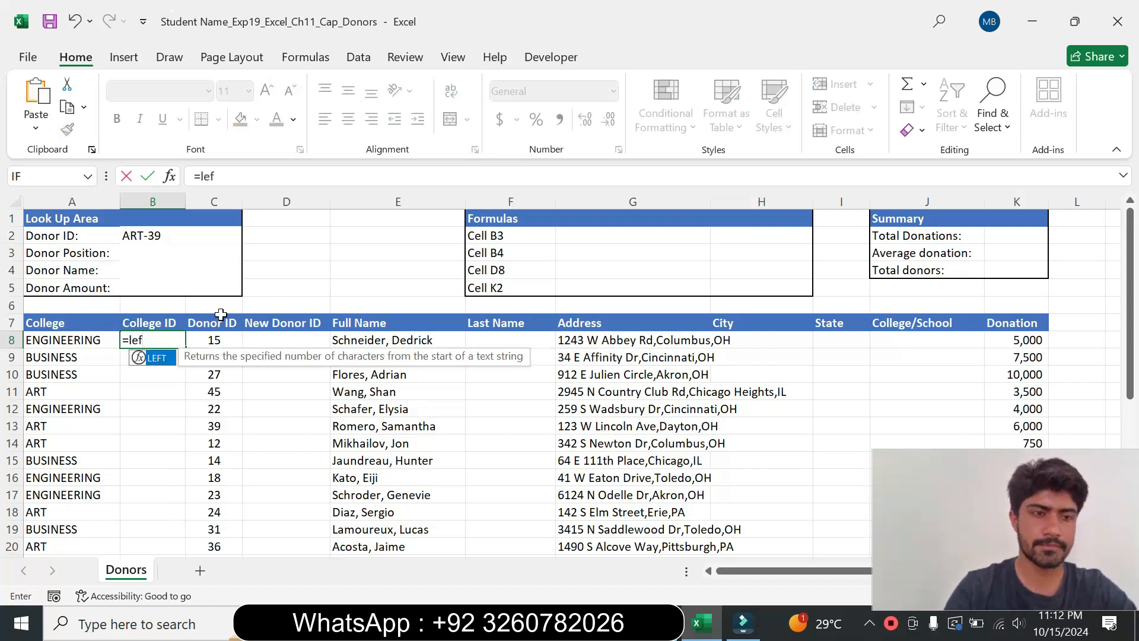
double_click(157, 357)
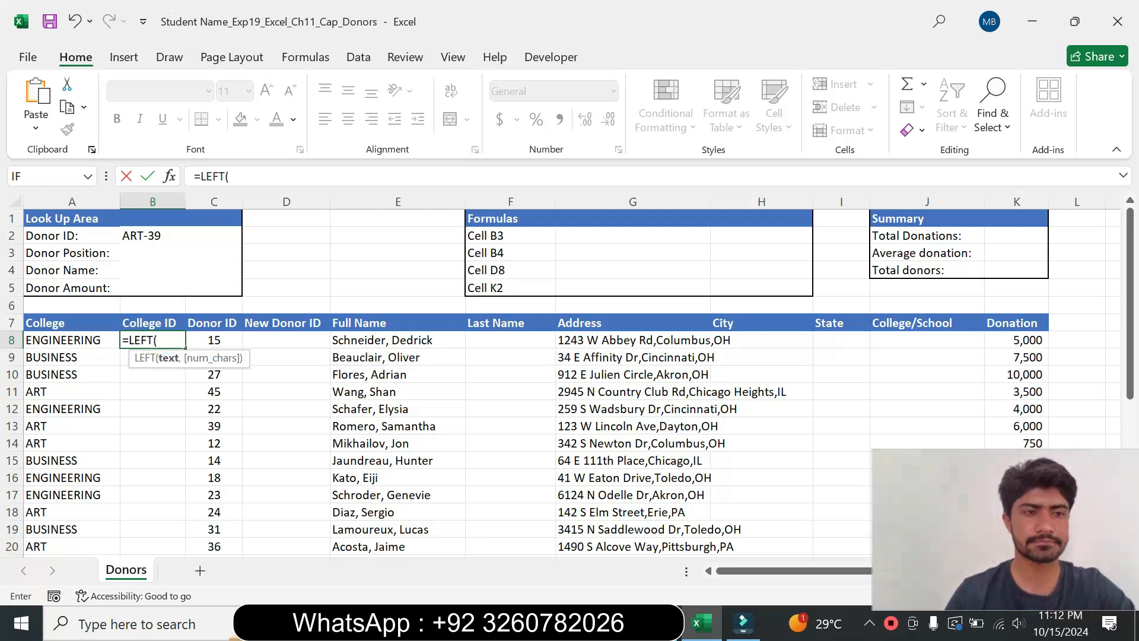
click(230, 176)
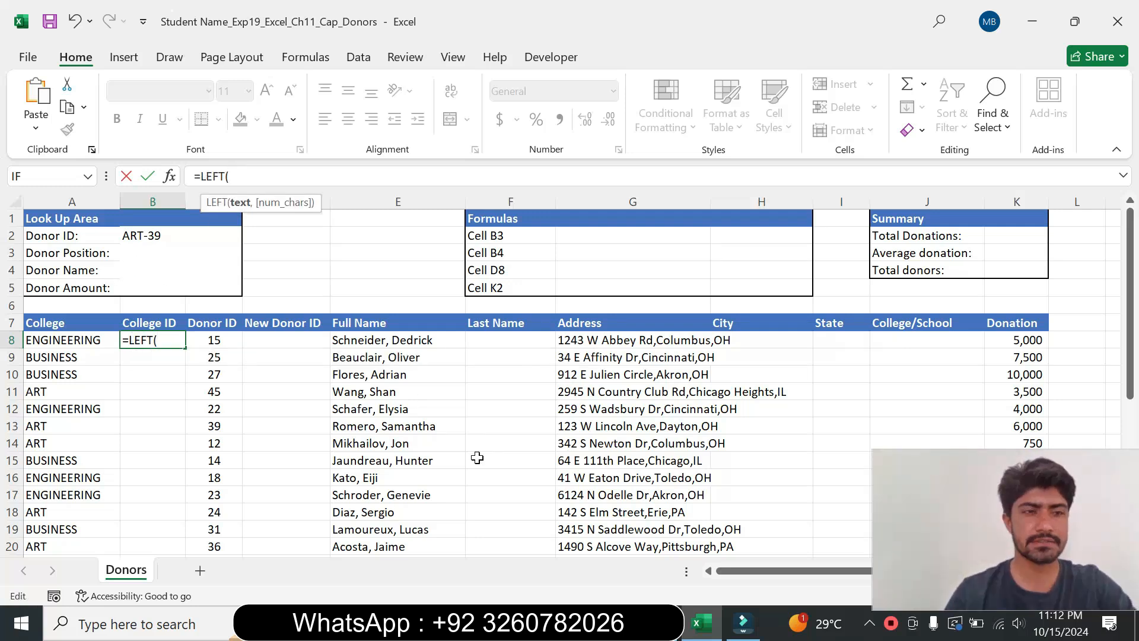
Step: Review step 2's instruction about inserting the LEFT function in the instructions document
key(alt+Tab)
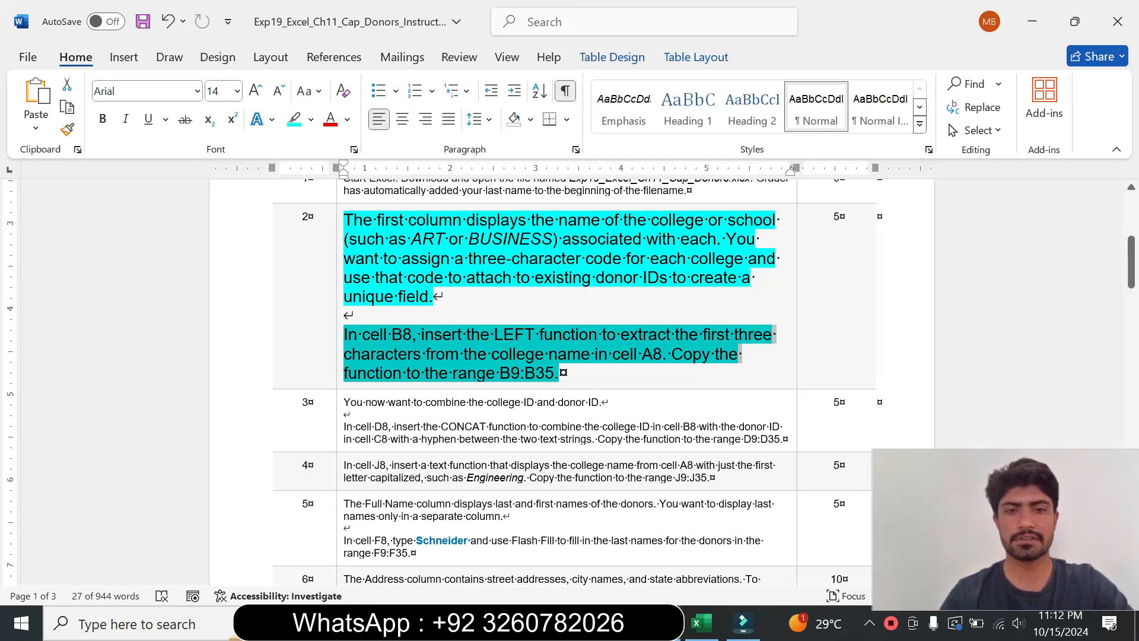
click(613, 356)
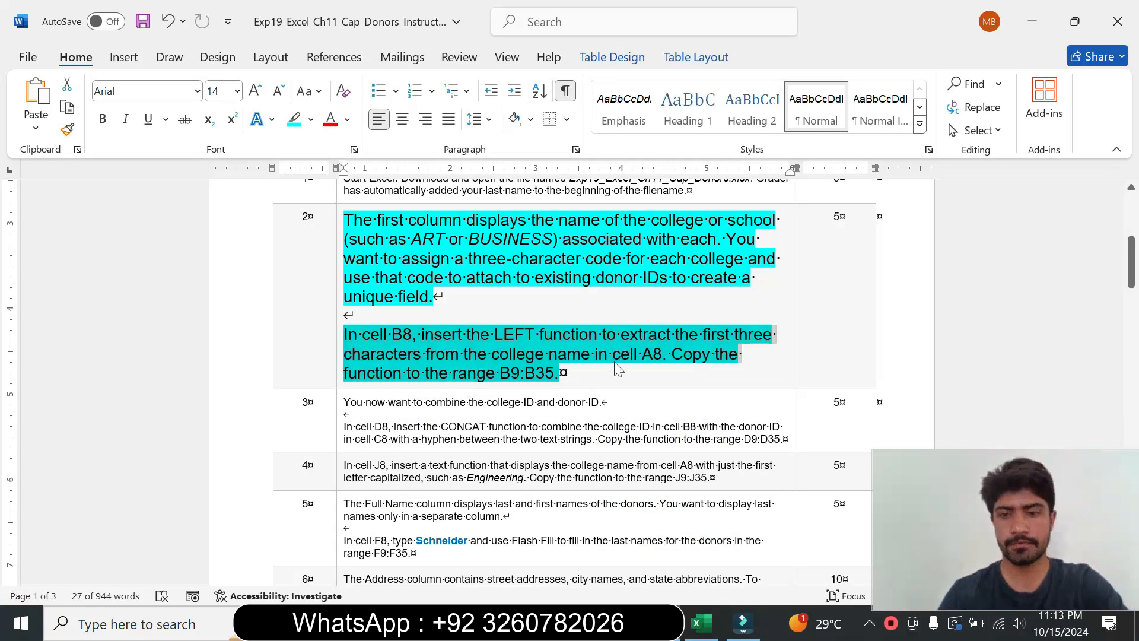
drag(422, 335, 596, 336)
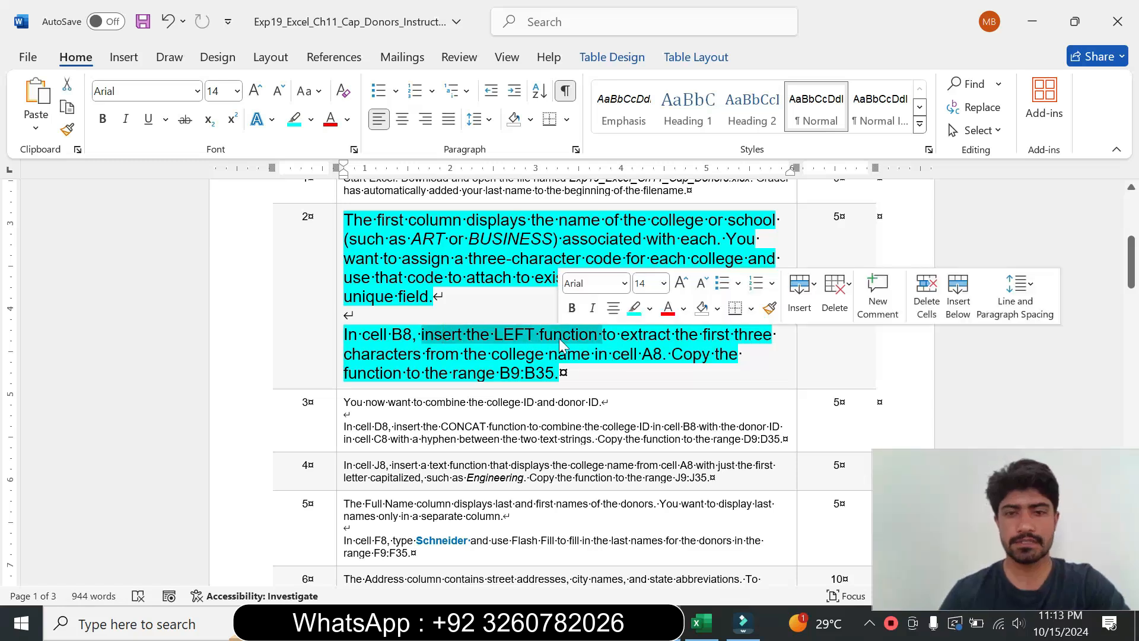
key(alt+Tab)
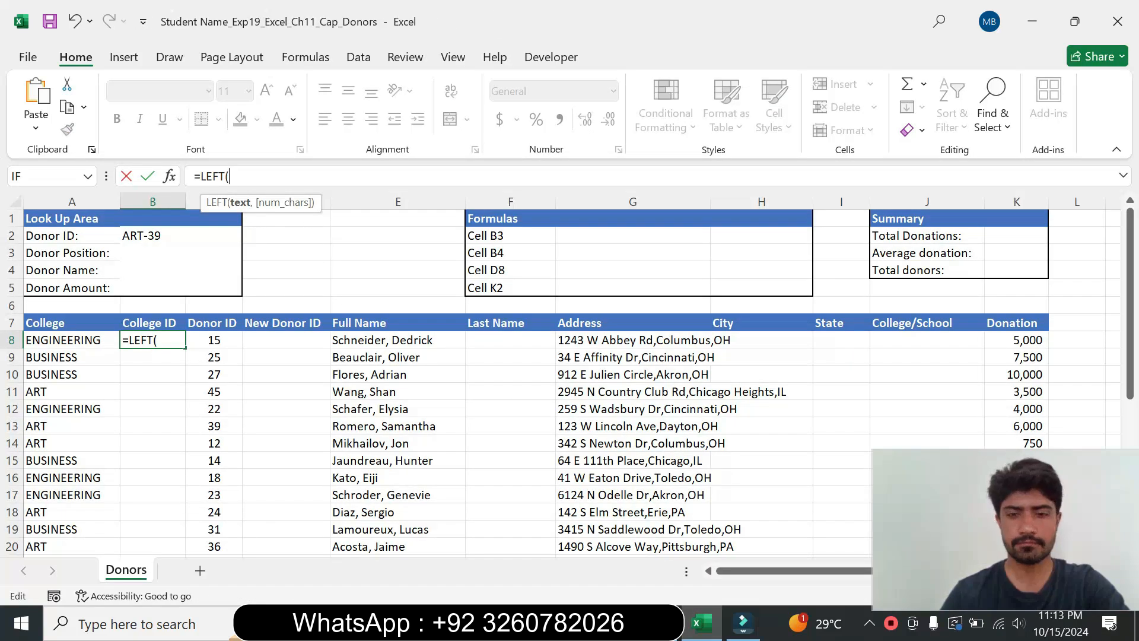
key(alt+Tab)
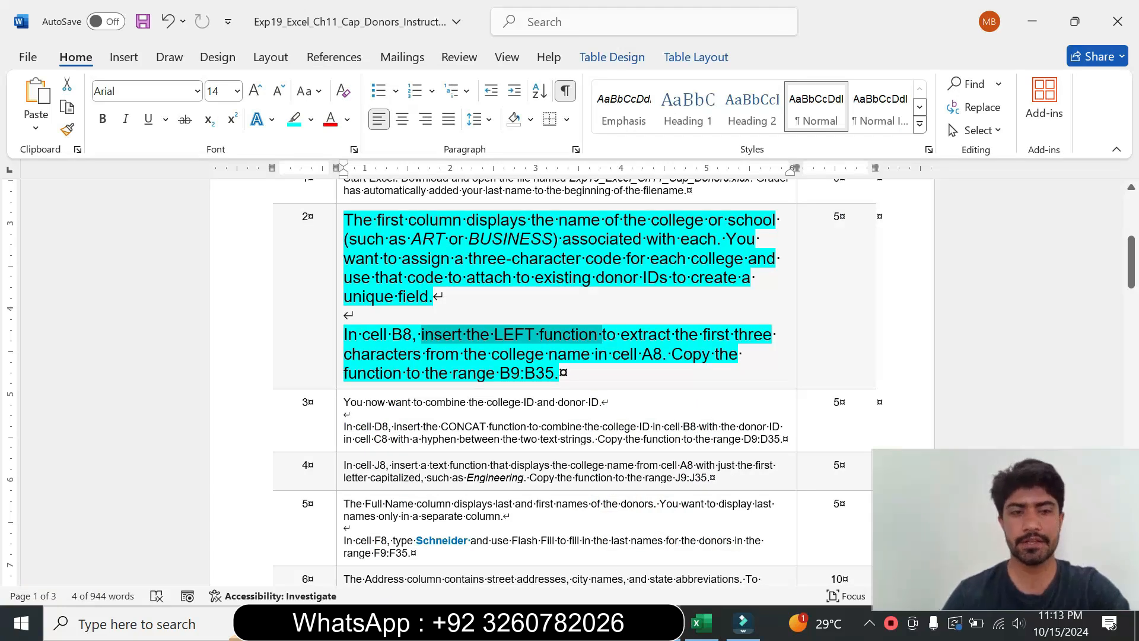
Step: Complete cell B8's formula as =LEFT(A8,3) to extract the first three characters of the college name
click(698, 623)
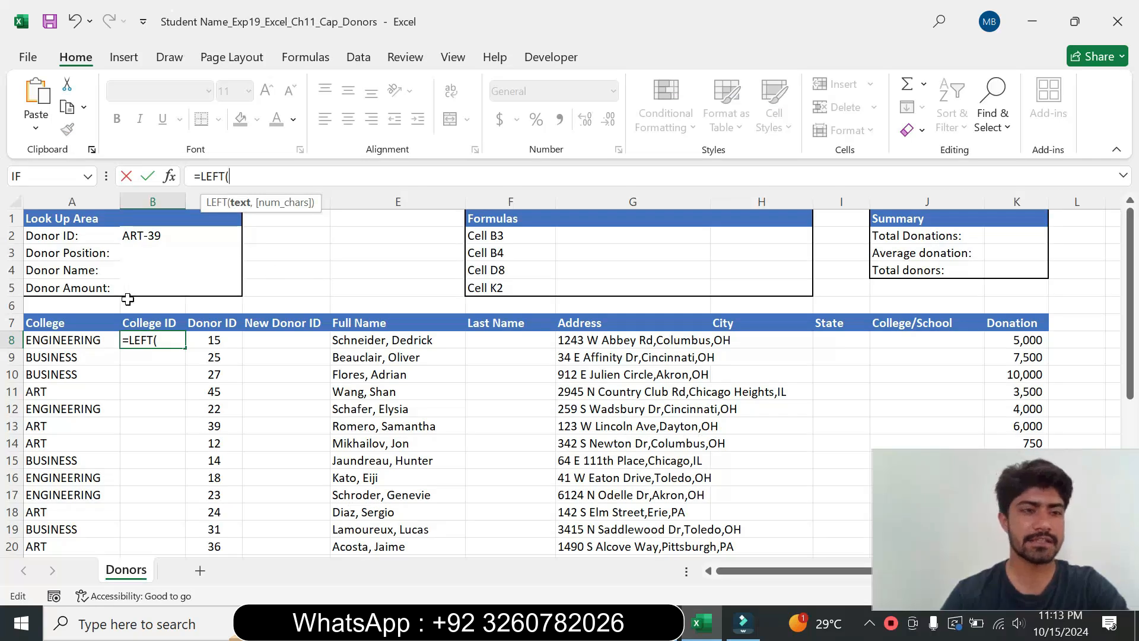
click(52, 343)
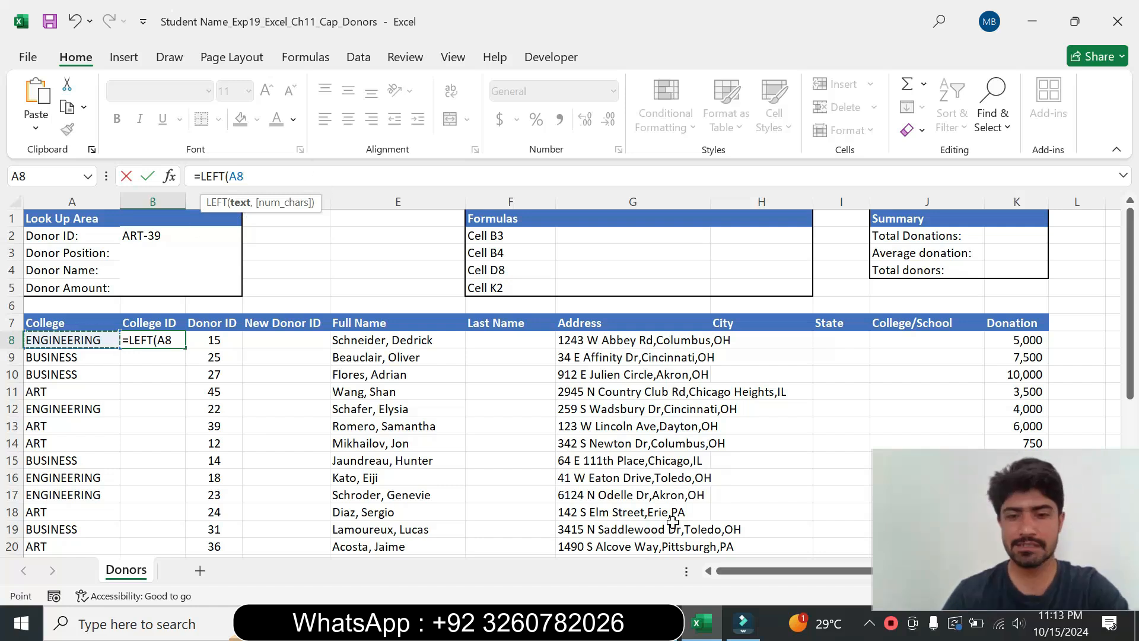
key(alt+Tab)
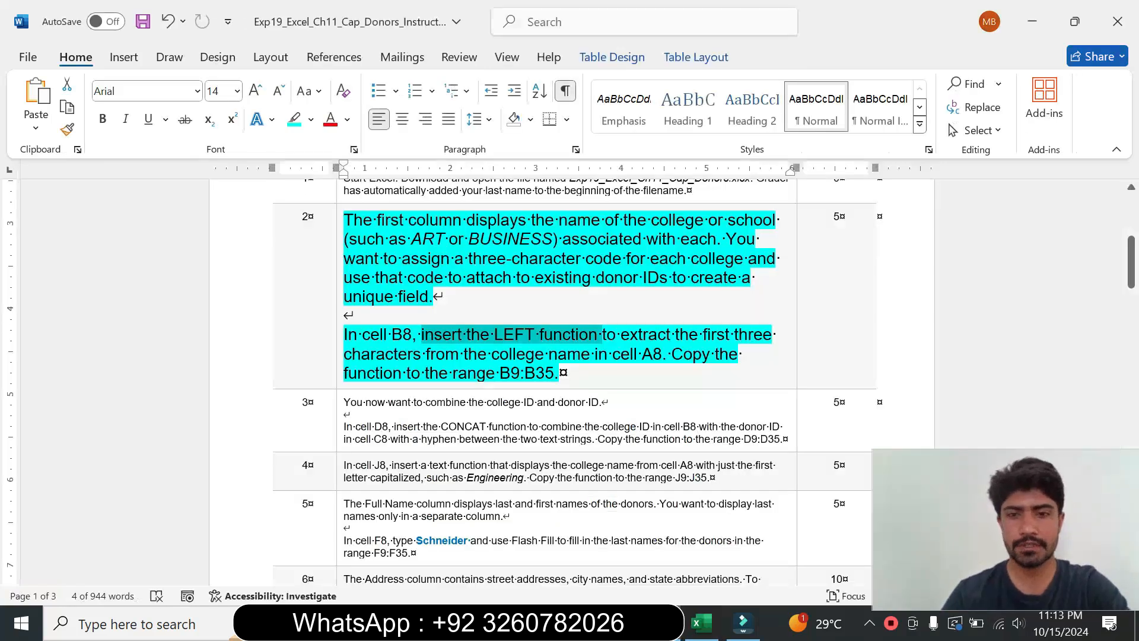
double_click(690, 335)
click(701, 622)
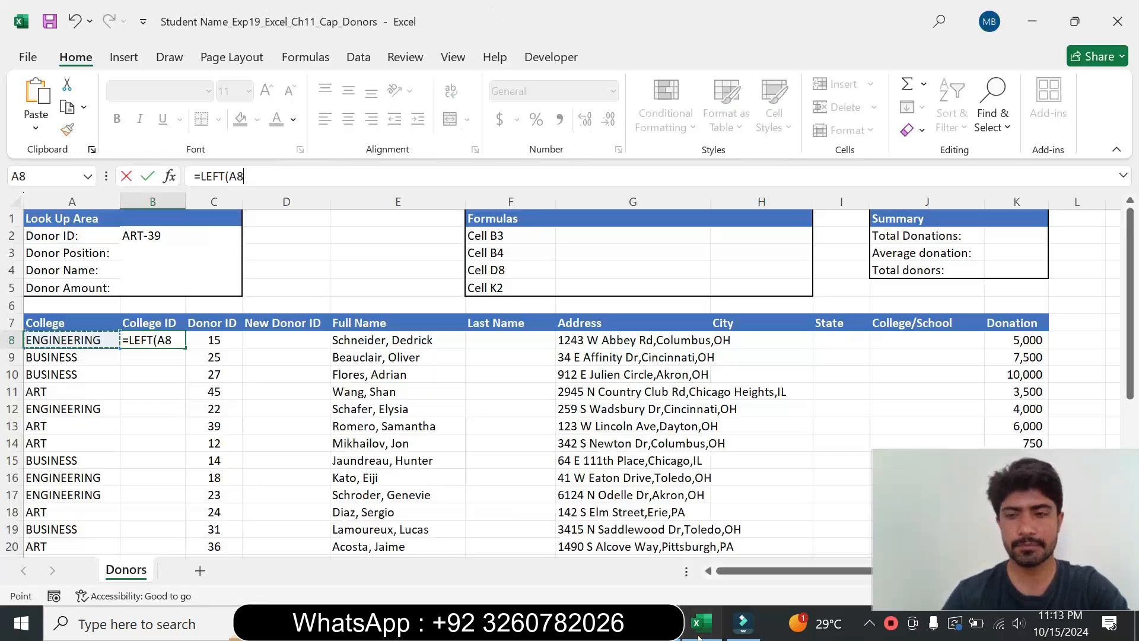
text(,)
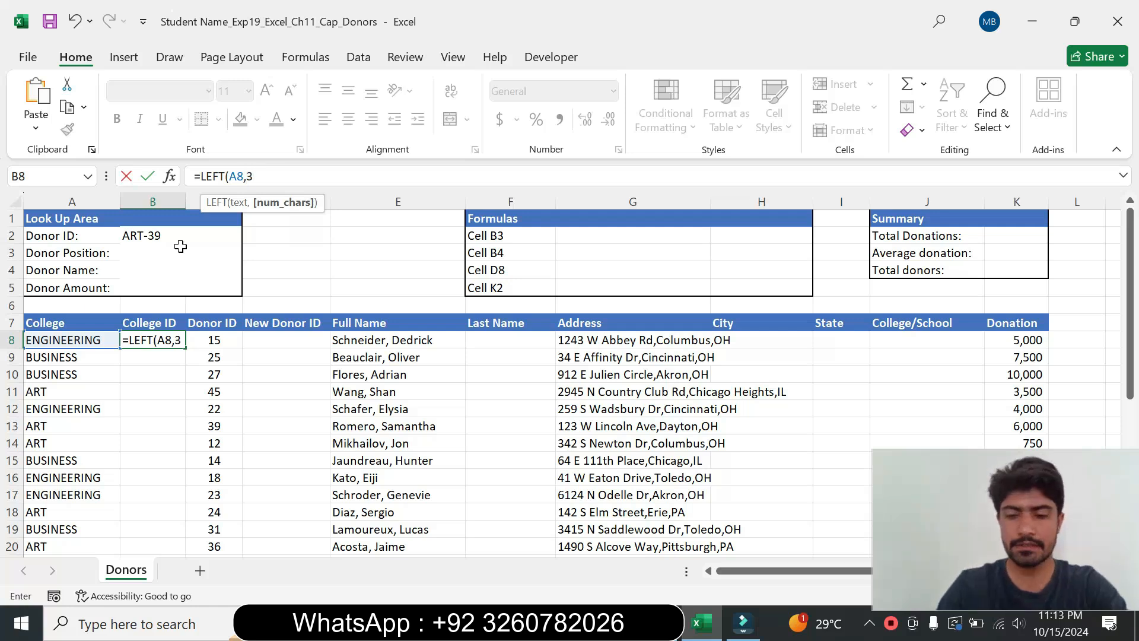
text(3))
key(Return)
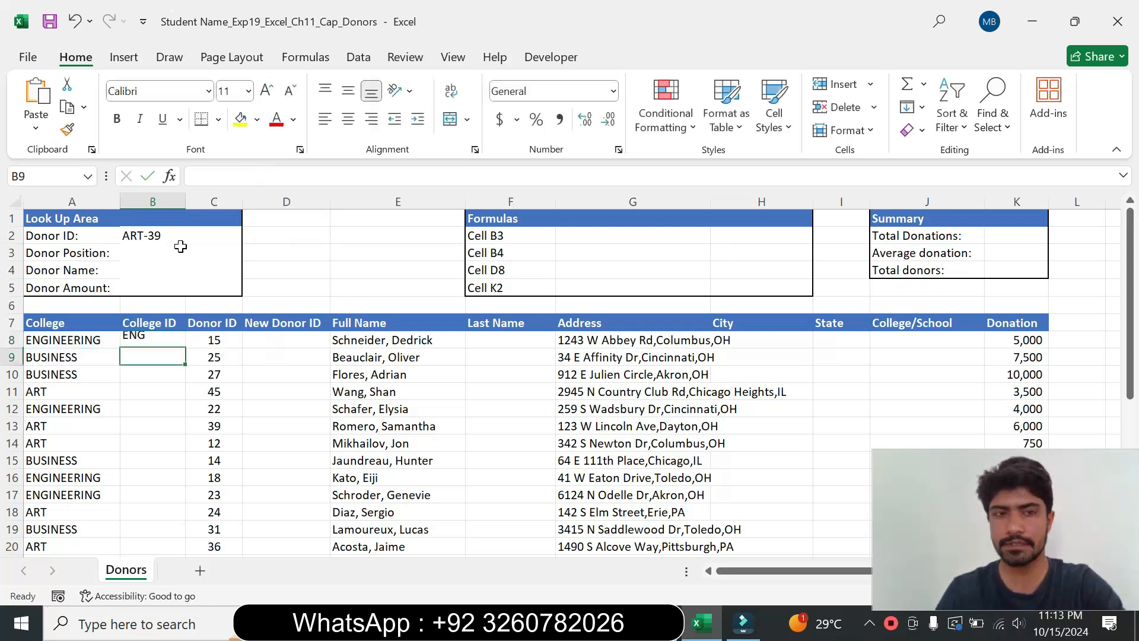
Step: Copy the LEFT formula from B8 down through B35
key(alt+Tab)
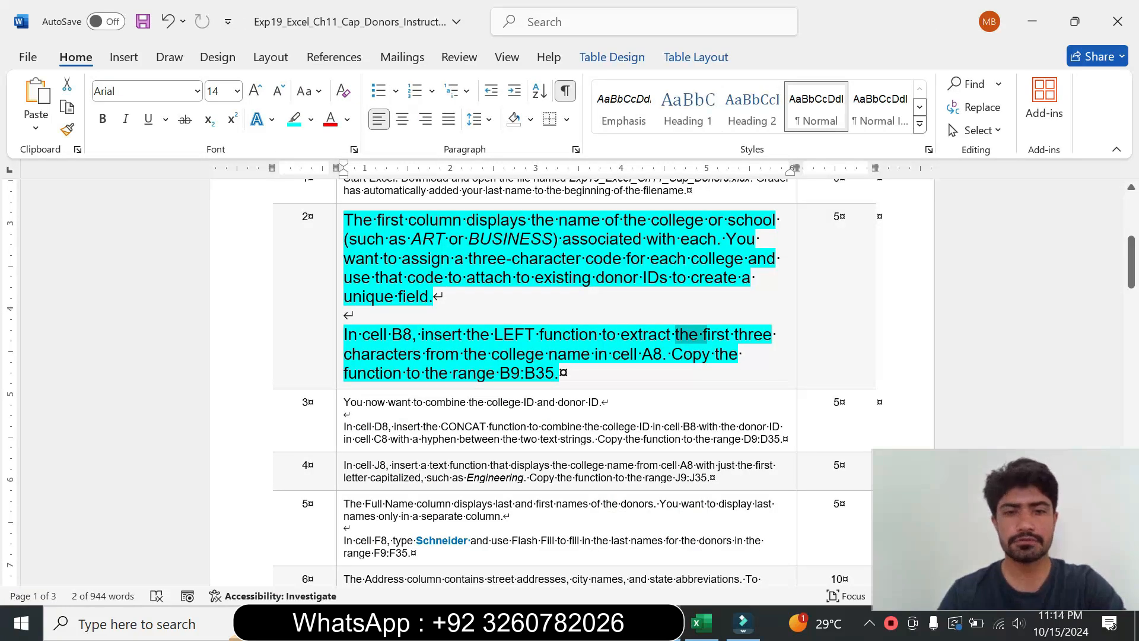
drag(453, 373, 553, 373)
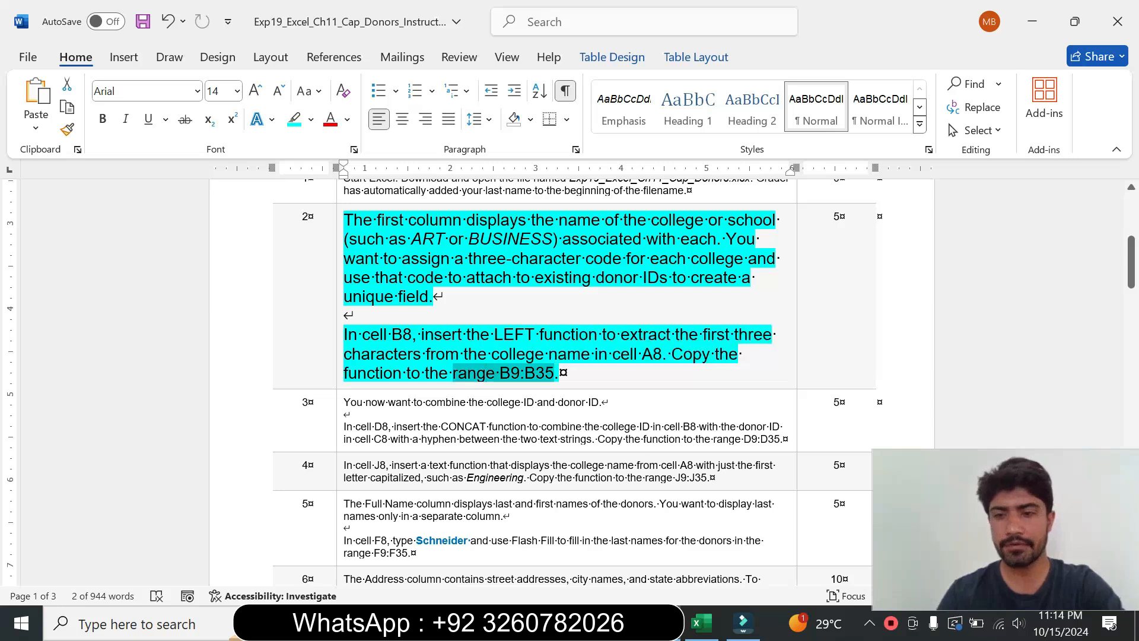
key(alt+Tab)
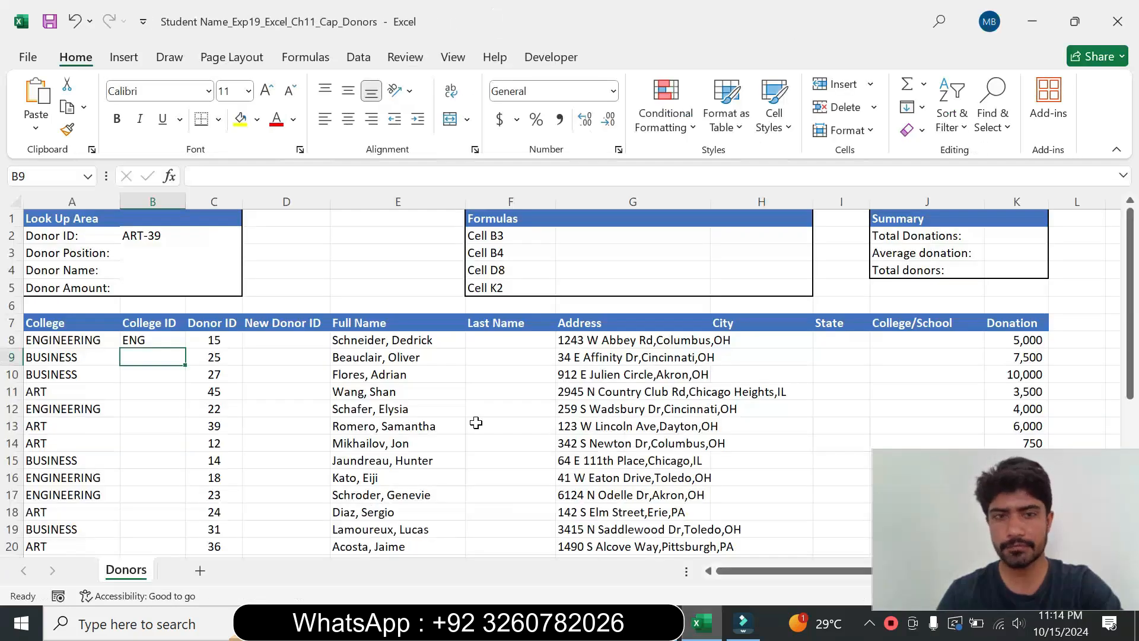
click(170, 341)
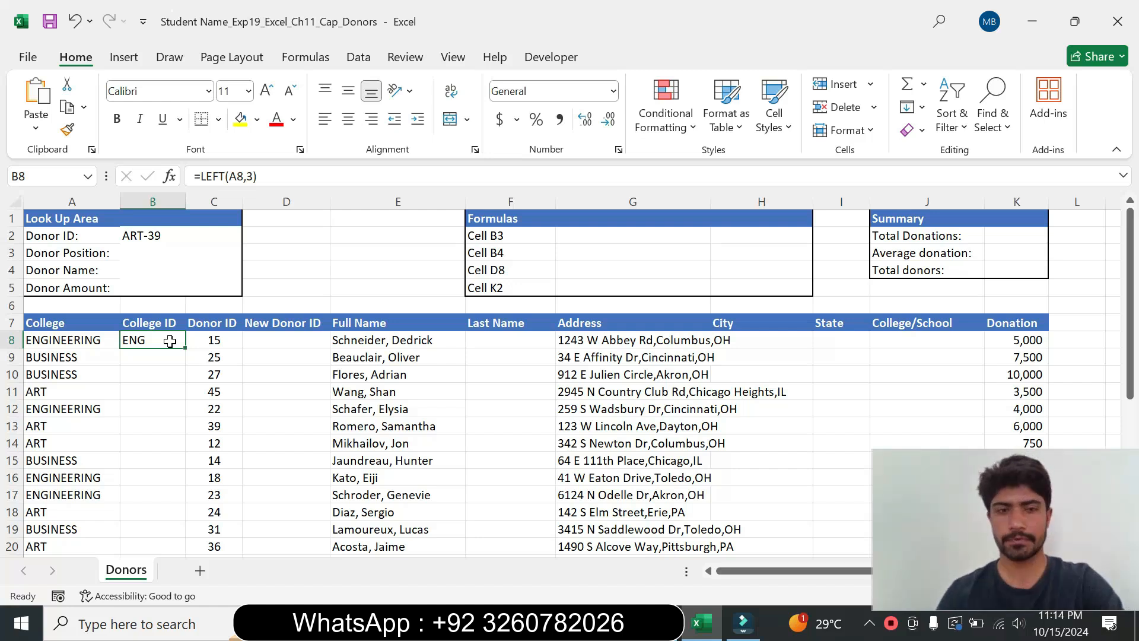
click(188, 353)
click(149, 339)
drag(187, 351, 160, 522)
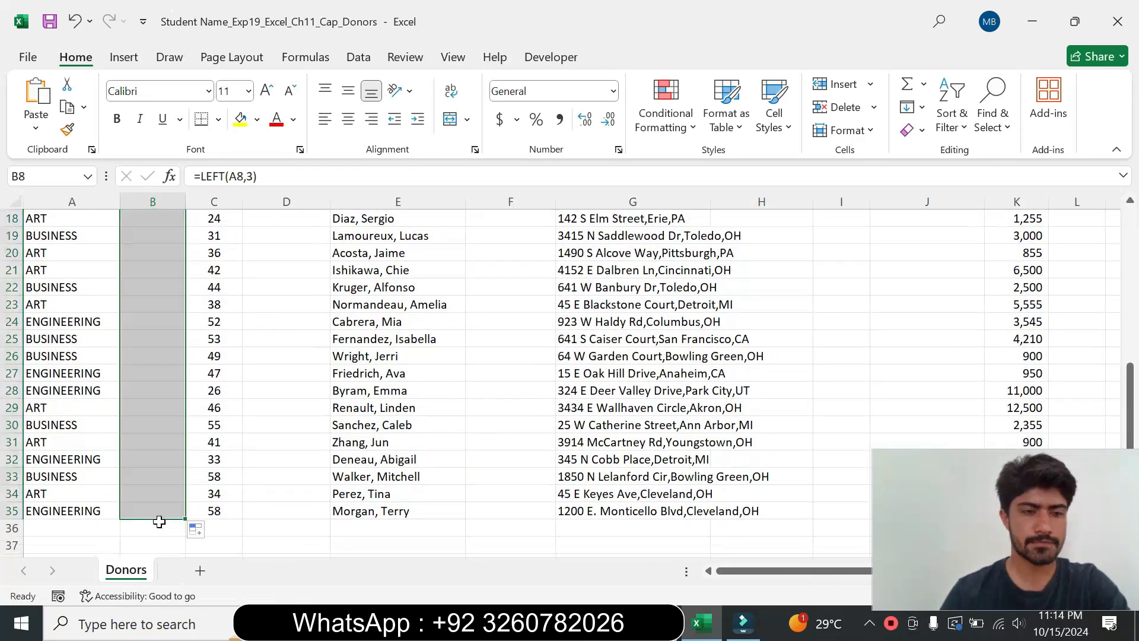
click(449, 427)
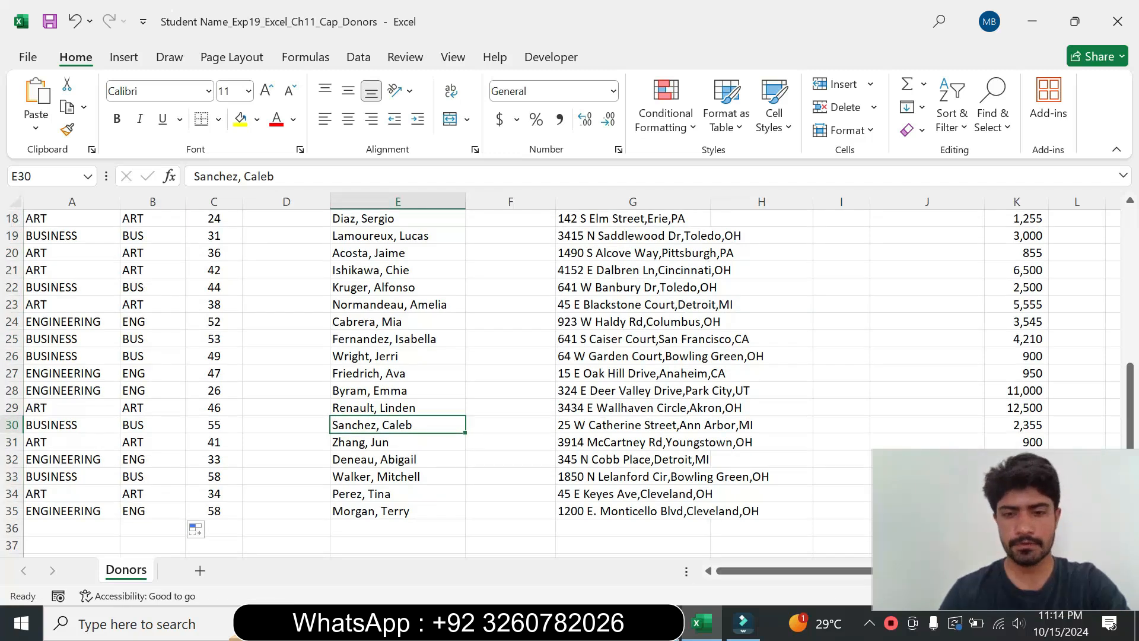
Step: Set step 2's instruction text back to 9 pt with no highlight colour
click(650, 622)
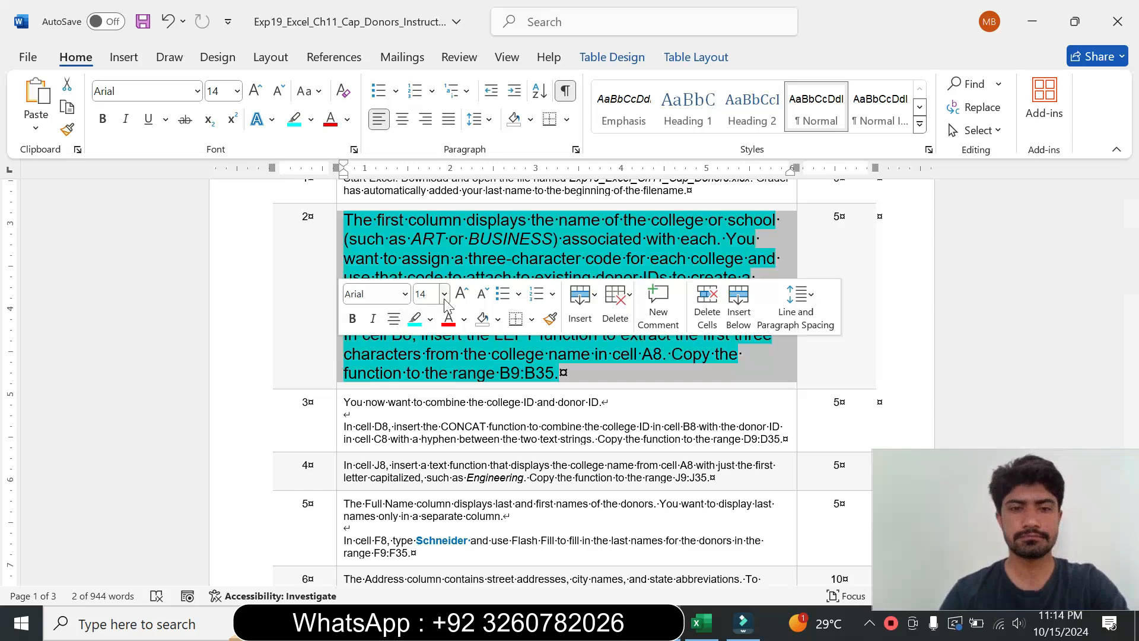
click(444, 293)
click(429, 339)
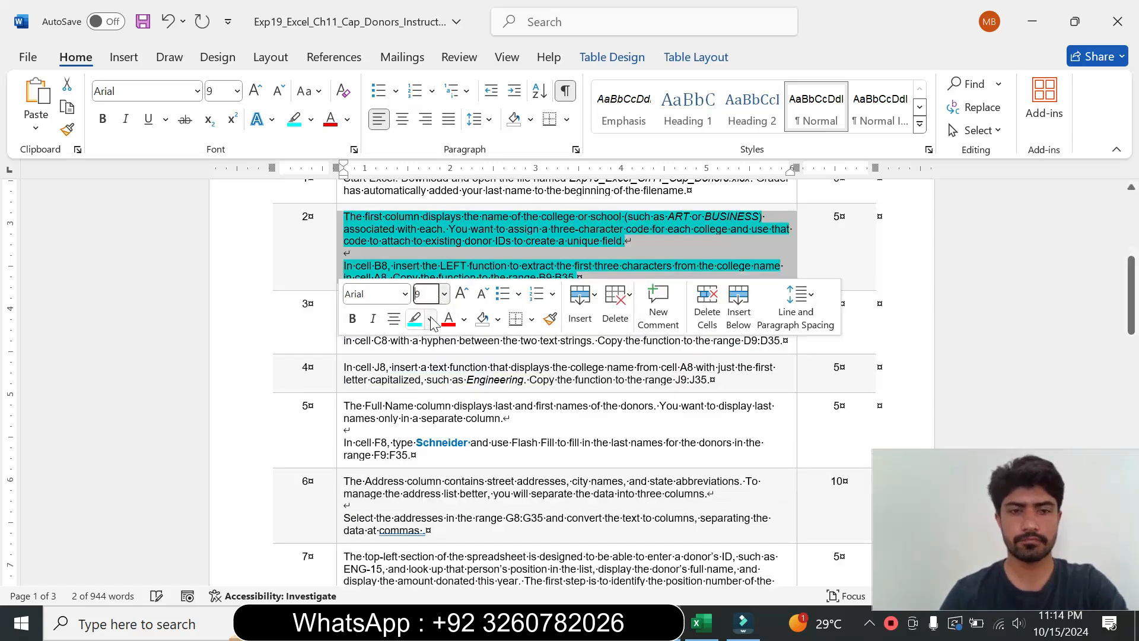
click(430, 319)
click(439, 466)
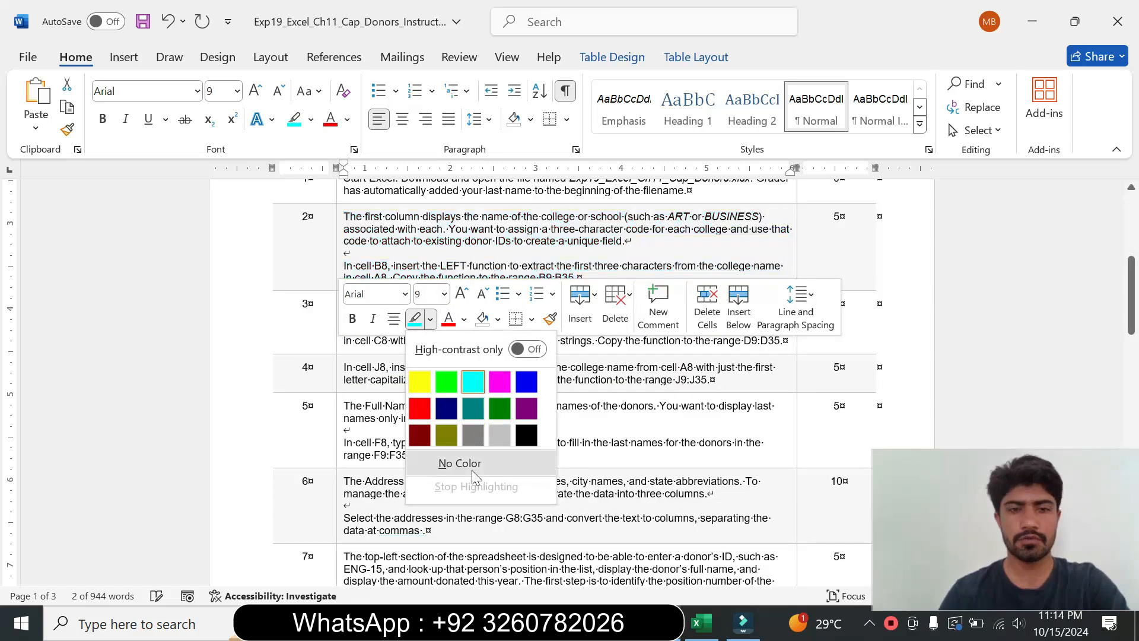
Step: Enlarge step 3's instruction text to 14 pt and highlight it turquoise
click(347, 349)
click(446, 289)
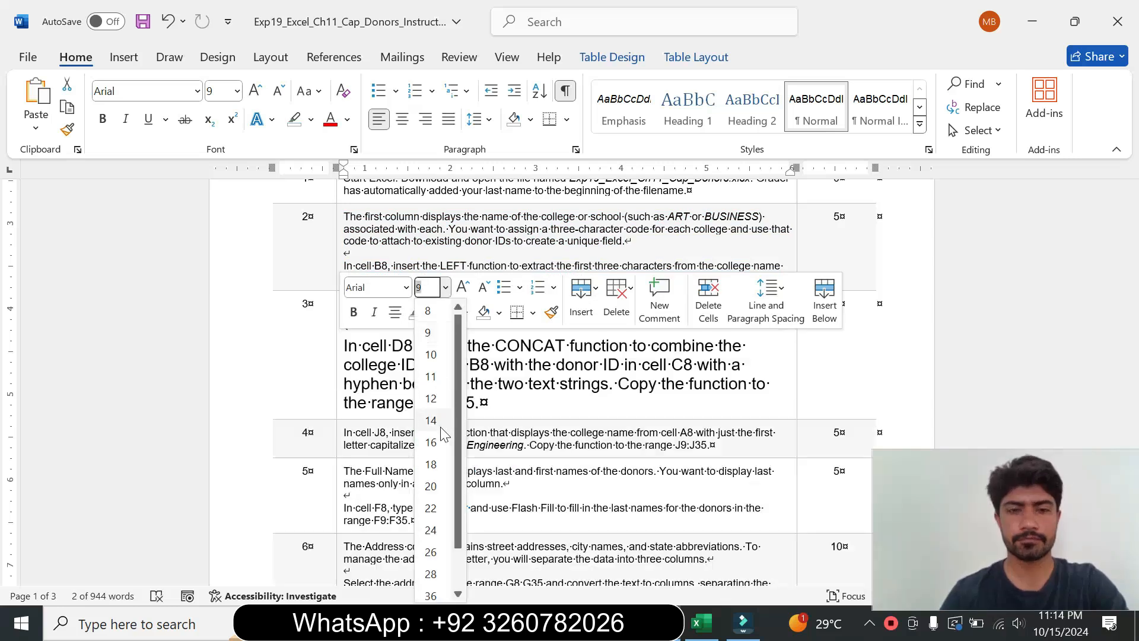
click(431, 420)
click(432, 312)
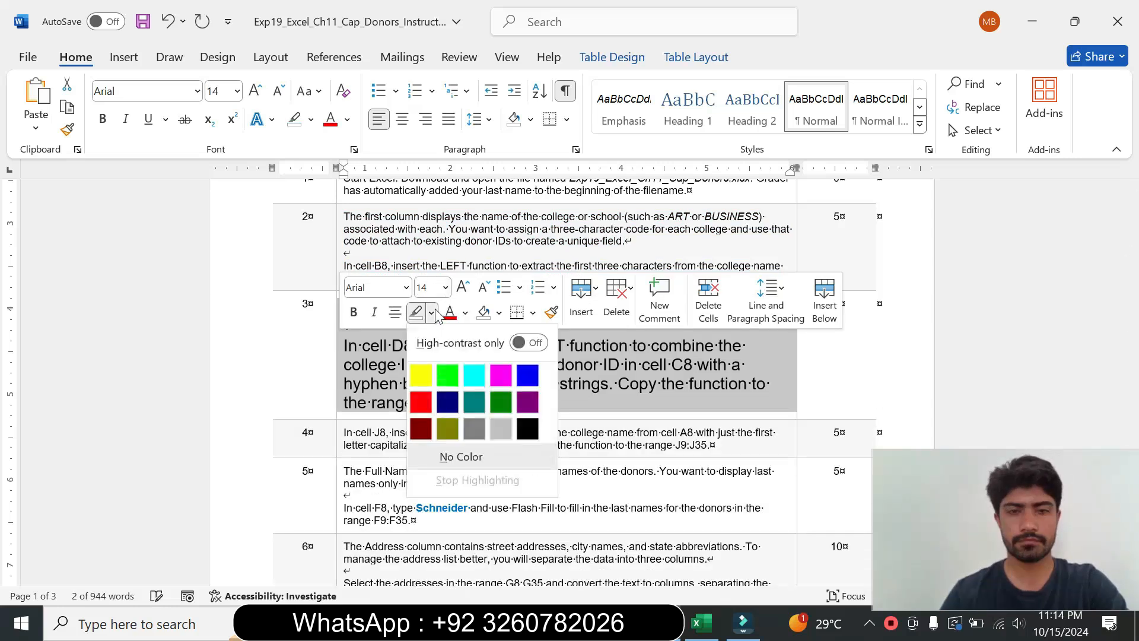
click(474, 374)
click(625, 444)
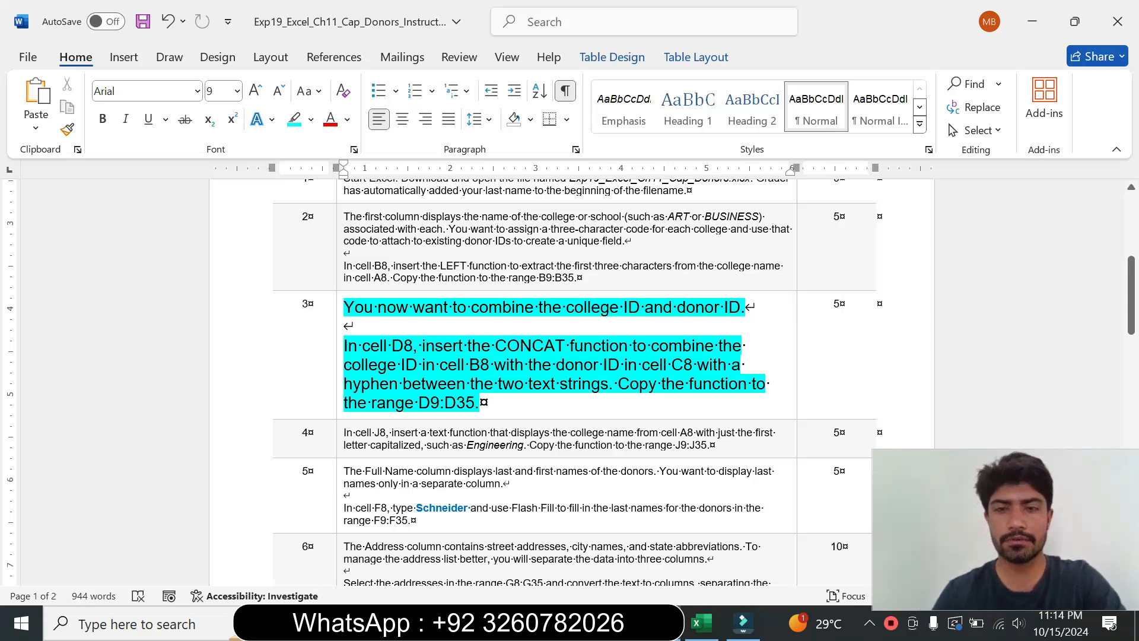
Step: Review step 3's CONCAT instruction and start a CONCAT function formula in cell D8
drag(345, 345, 614, 383)
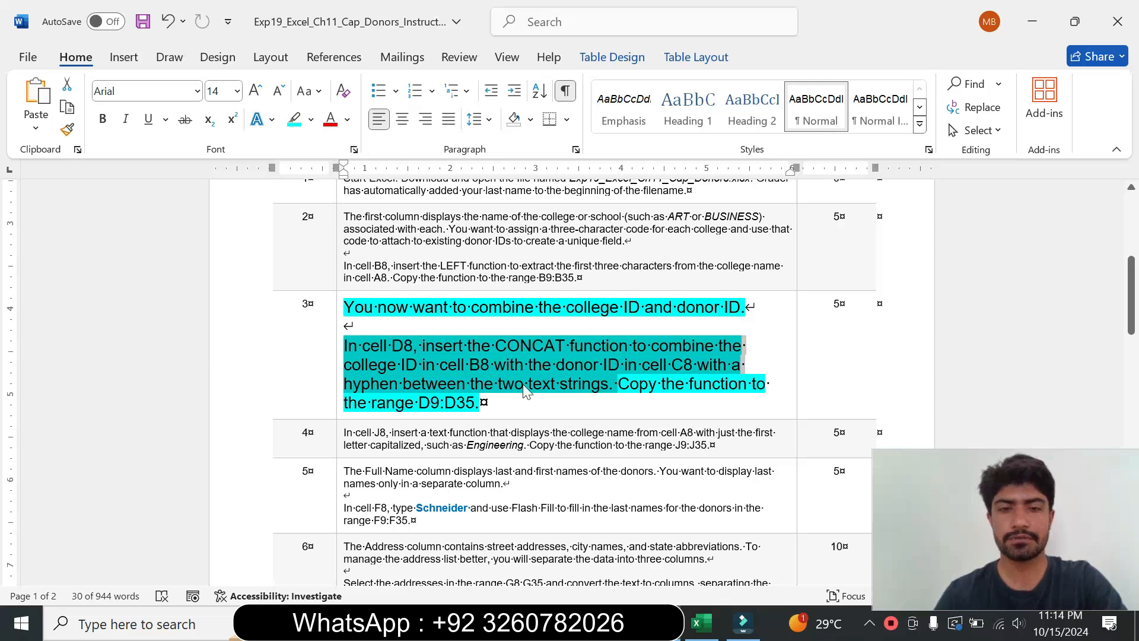
click(490, 365)
drag(422, 345, 568, 345)
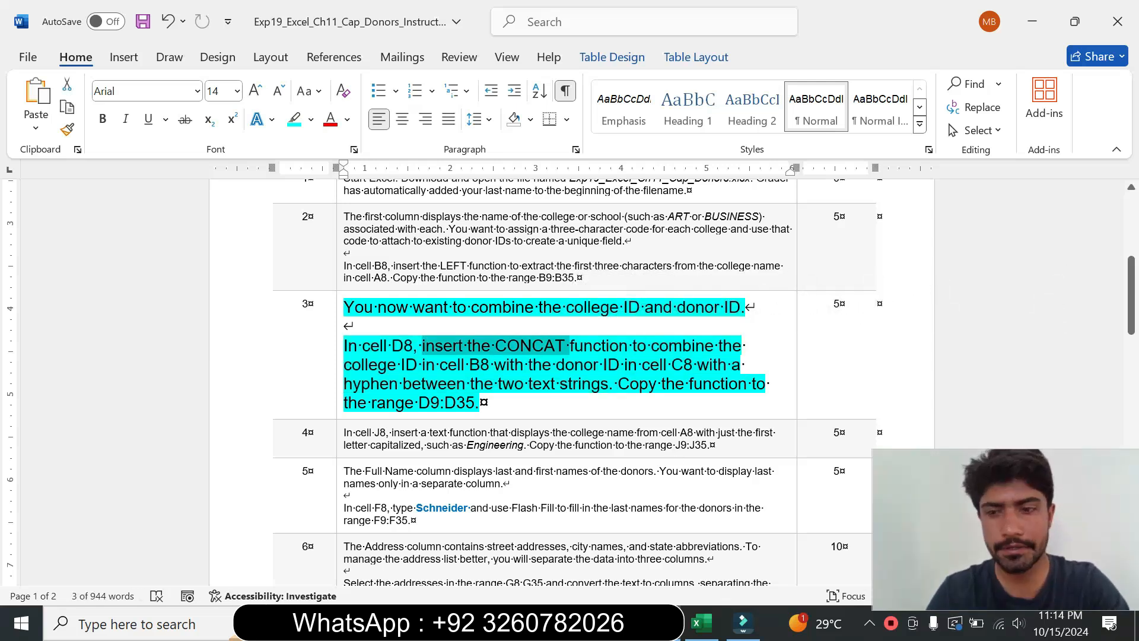
click(700, 623)
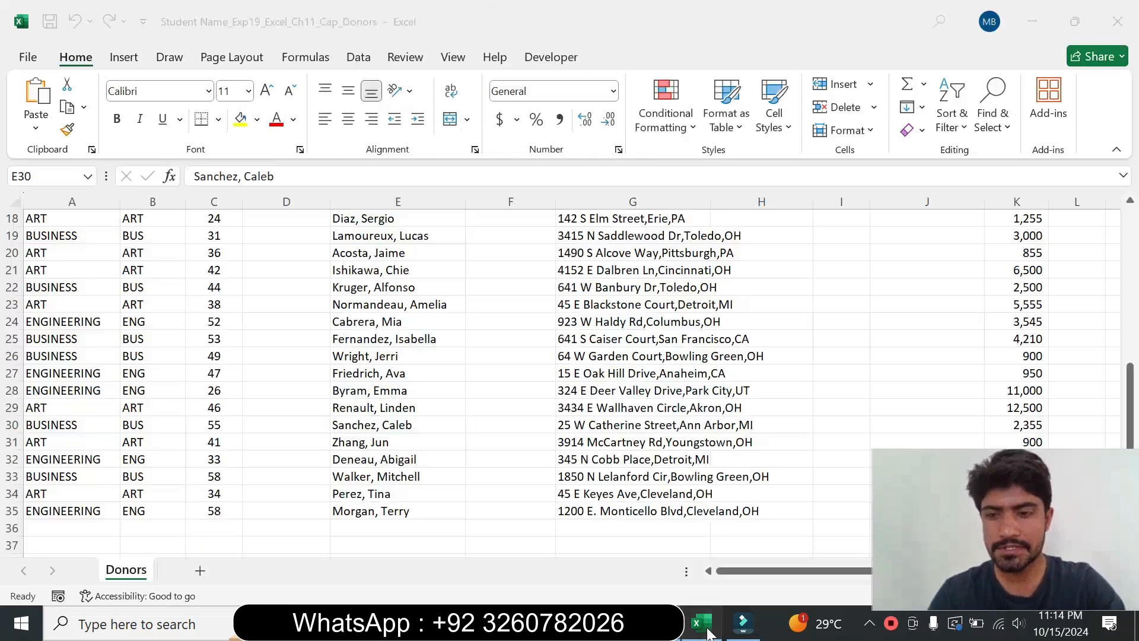
drag(1128, 389, 1119, 271)
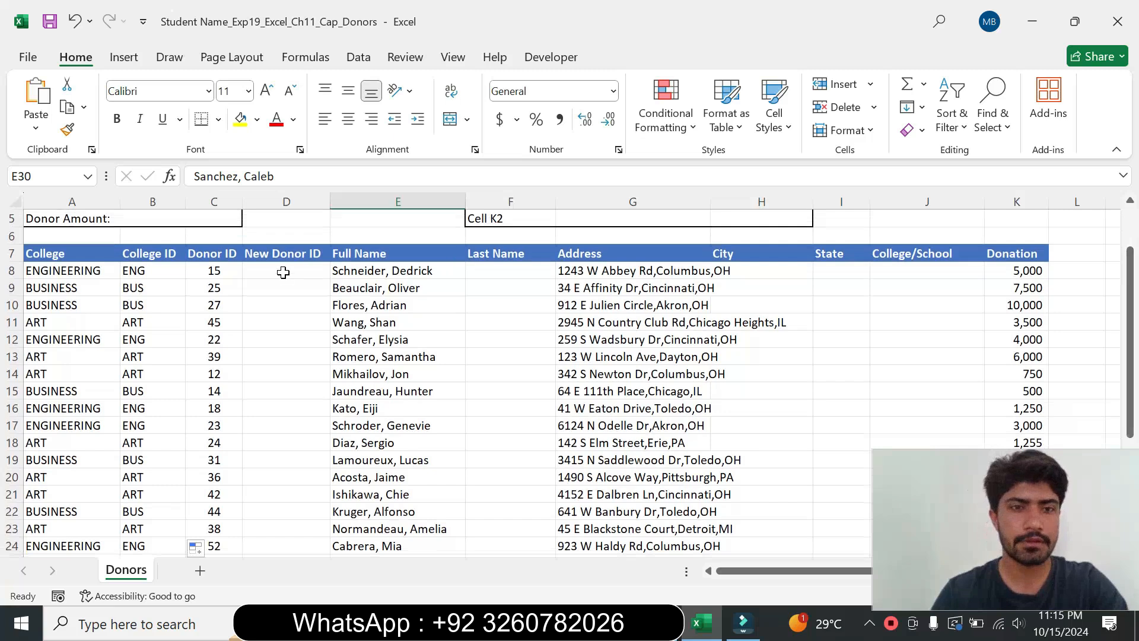
click(283, 271)
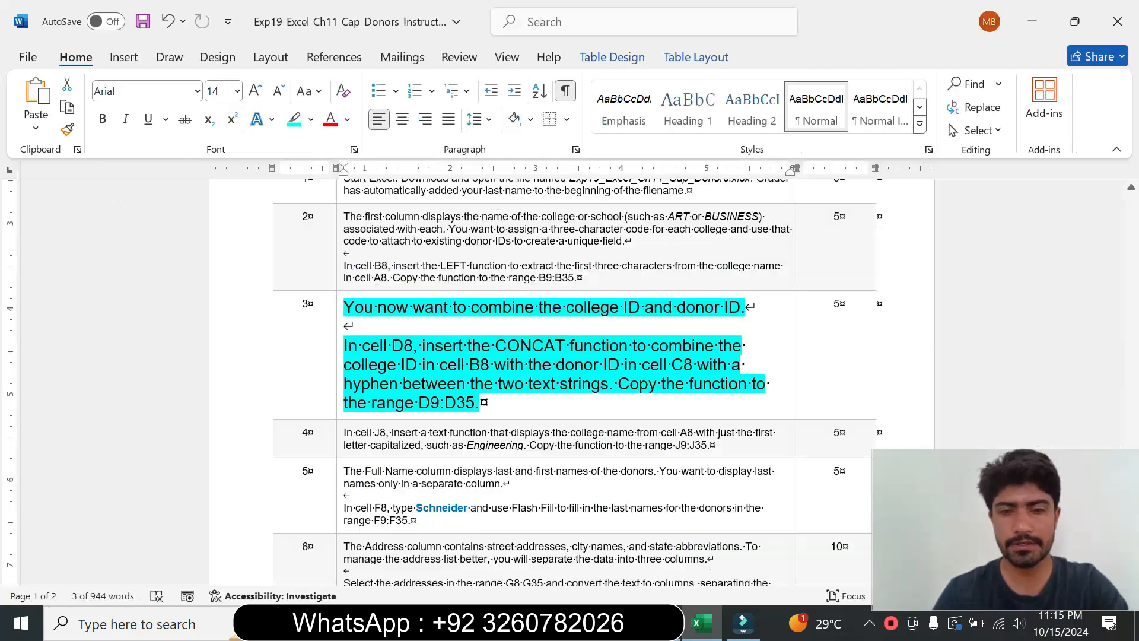
click(660, 623)
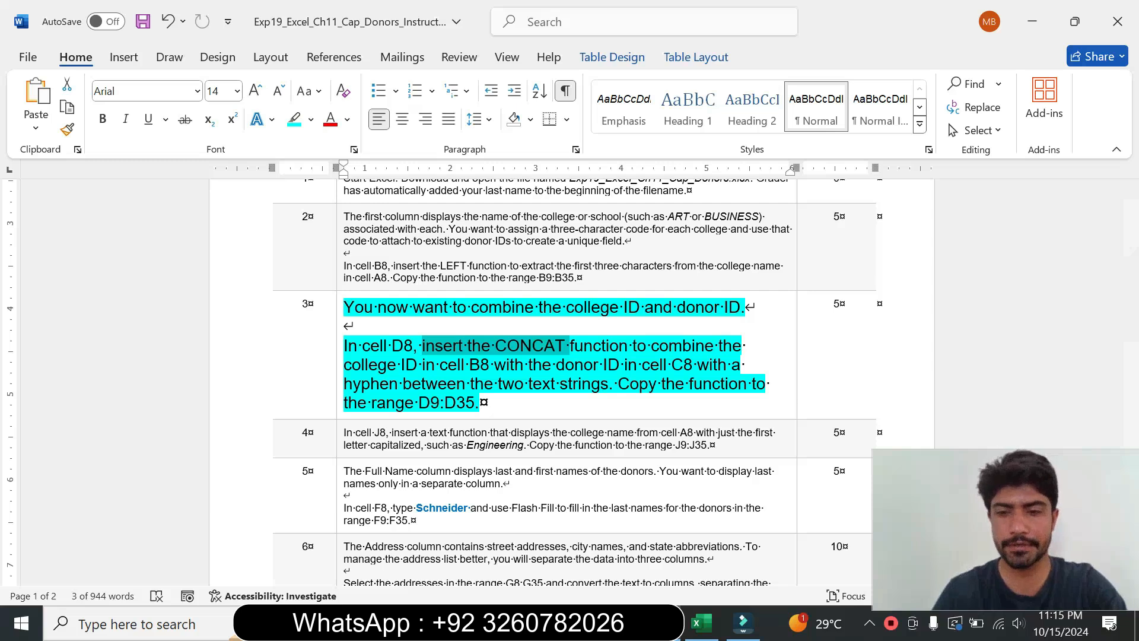
click(700, 622)
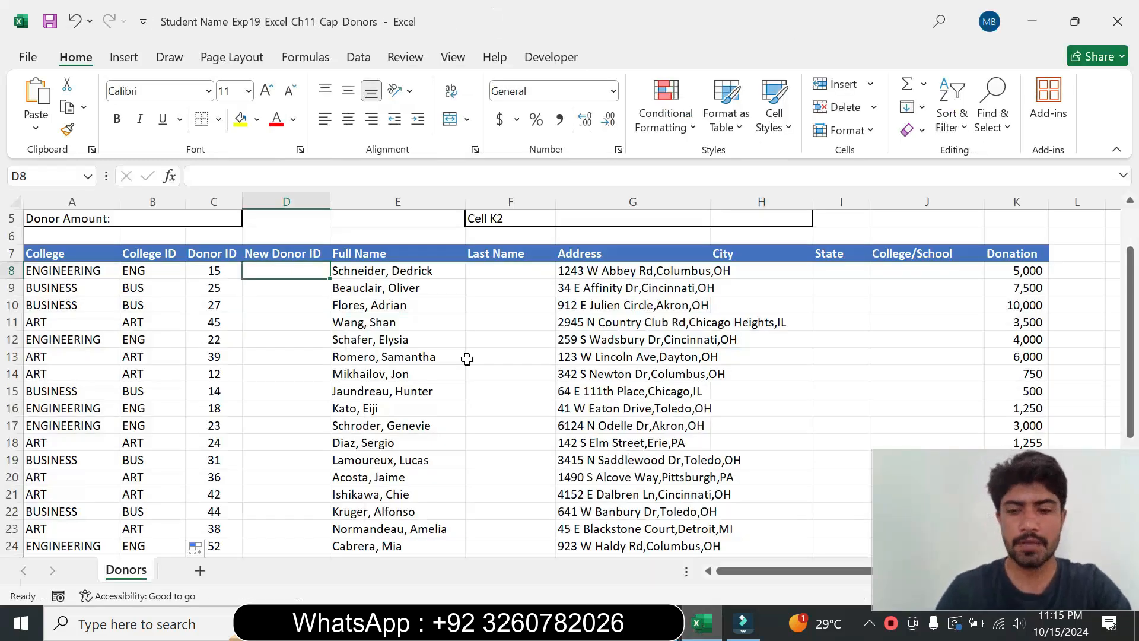
text(=)
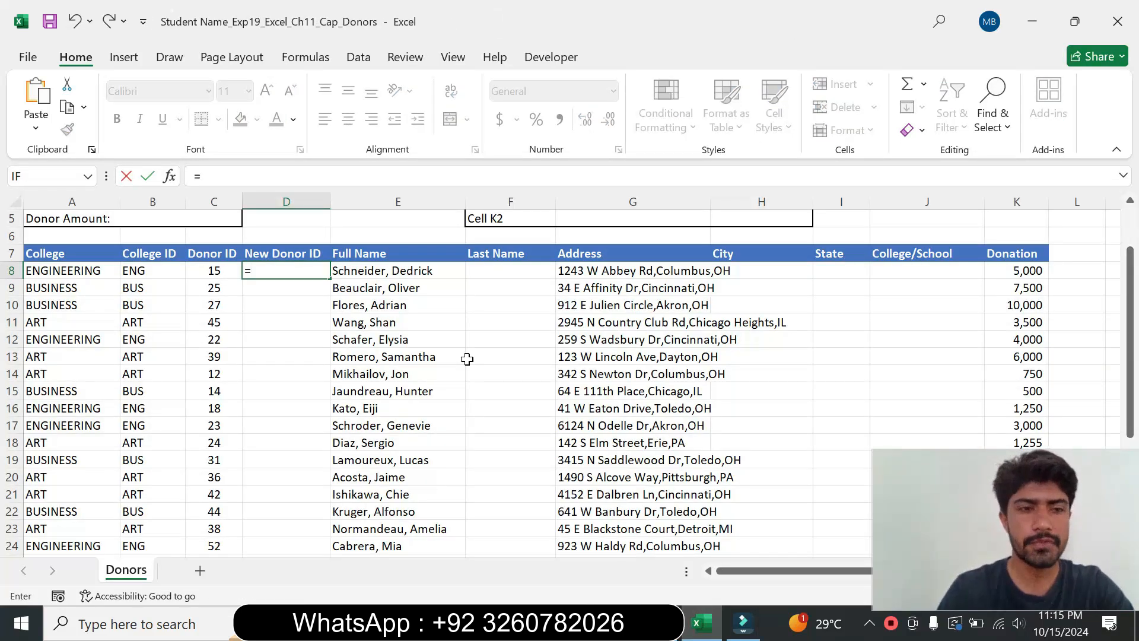
text(con)
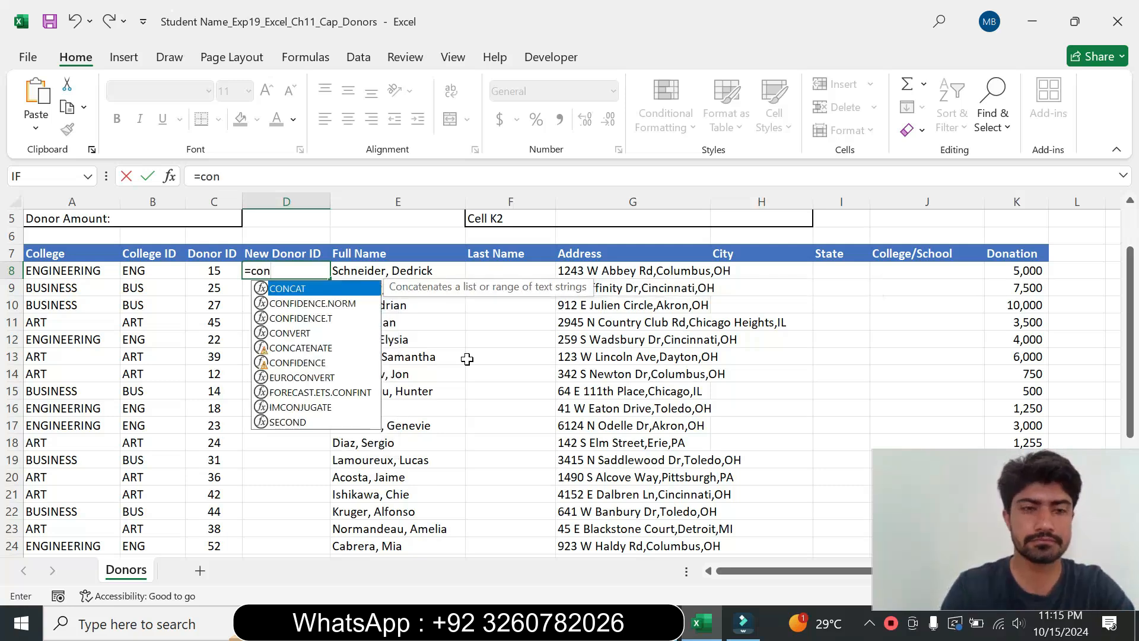
double_click(325, 291)
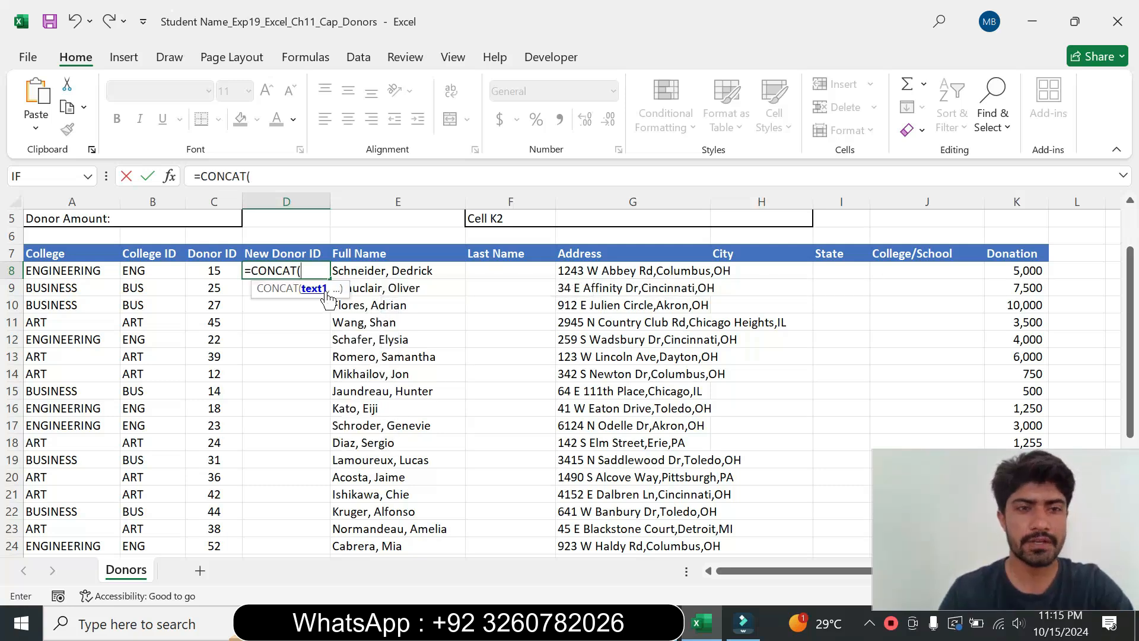
Step: Open the CONCAT function arguments for D8, setting Text1 to B8 and Text2 to a hyphen "-"
click(169, 177)
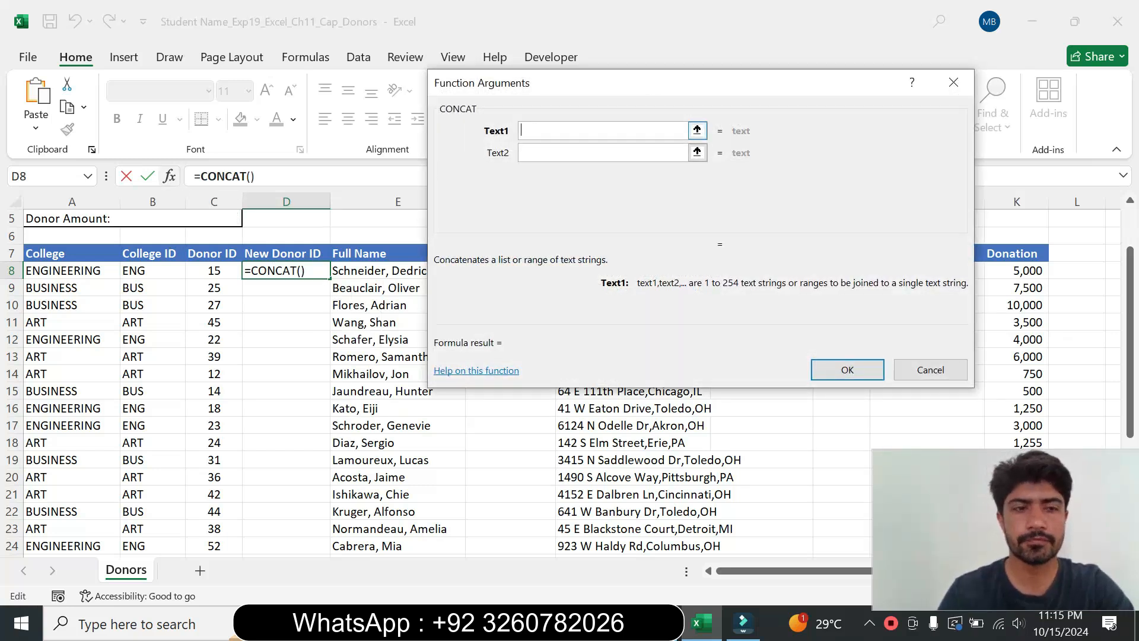
click(680, 633)
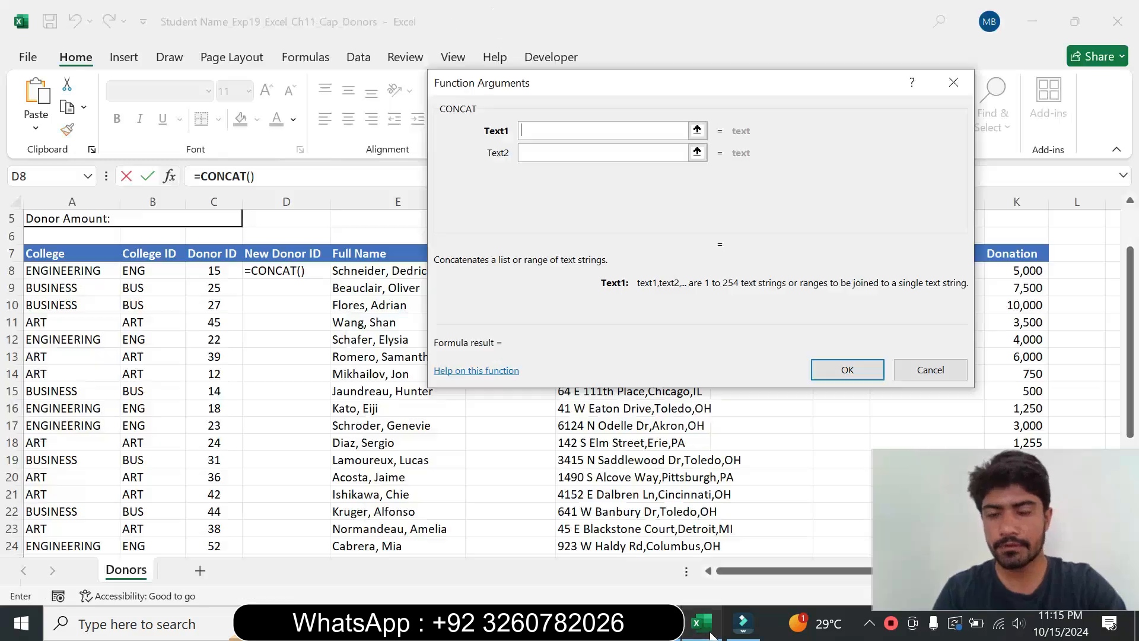
click(700, 623)
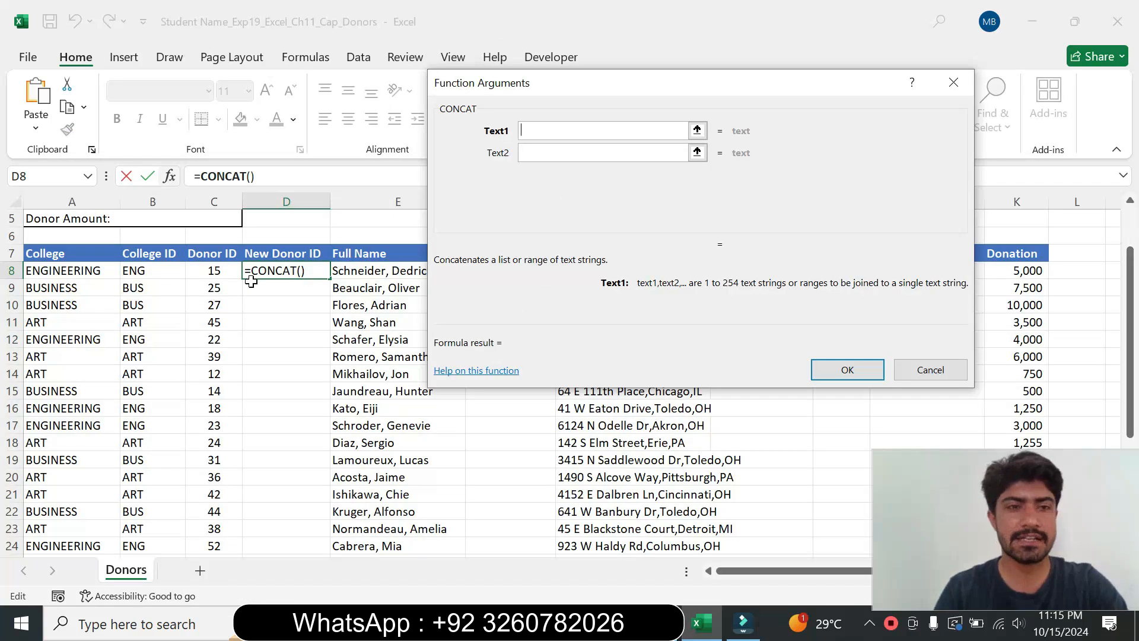
click(145, 271)
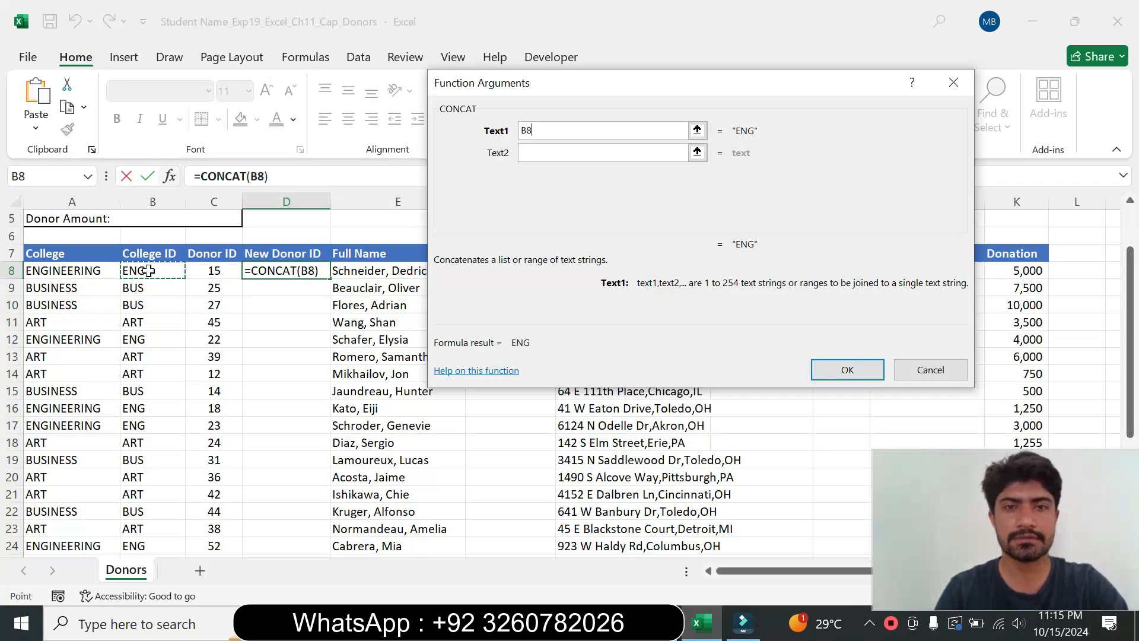
click(564, 153)
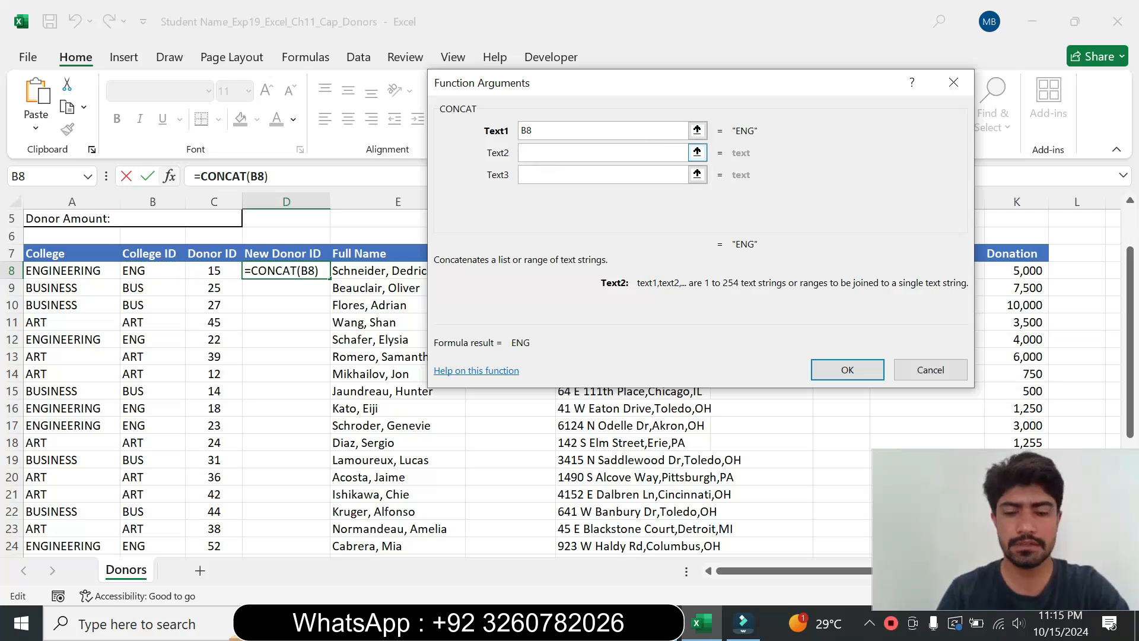
text(")
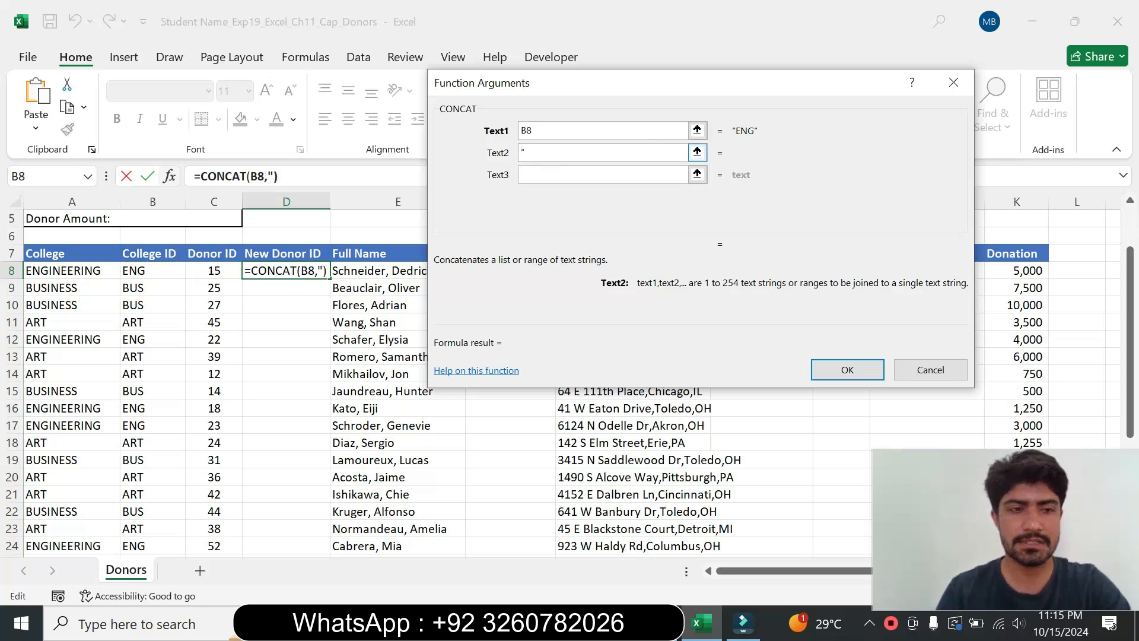
text(-)
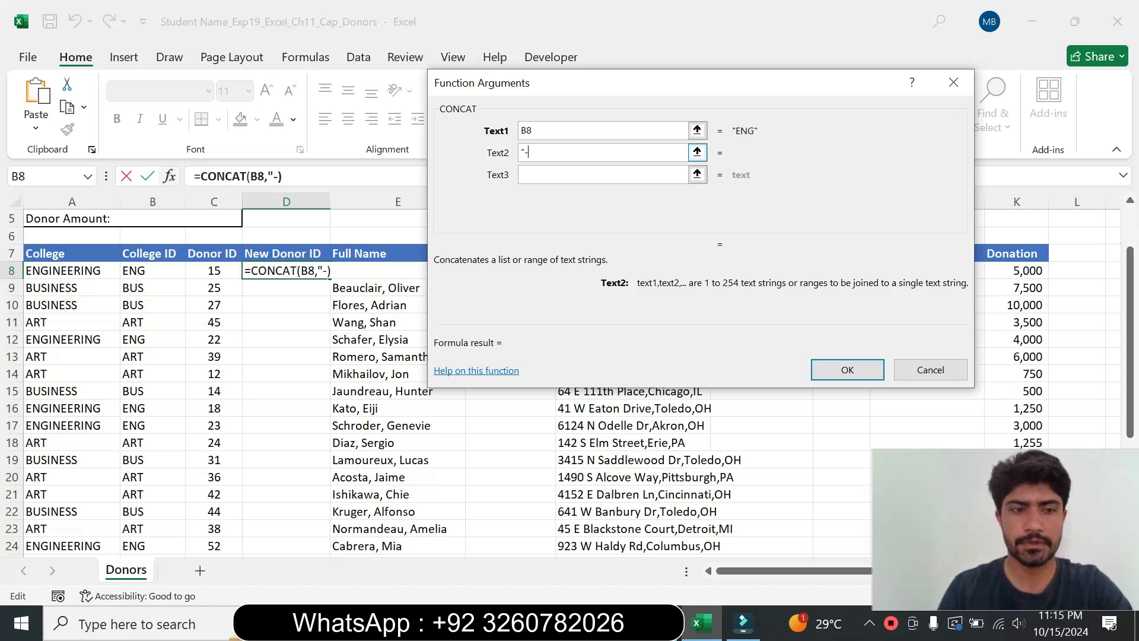
text(")
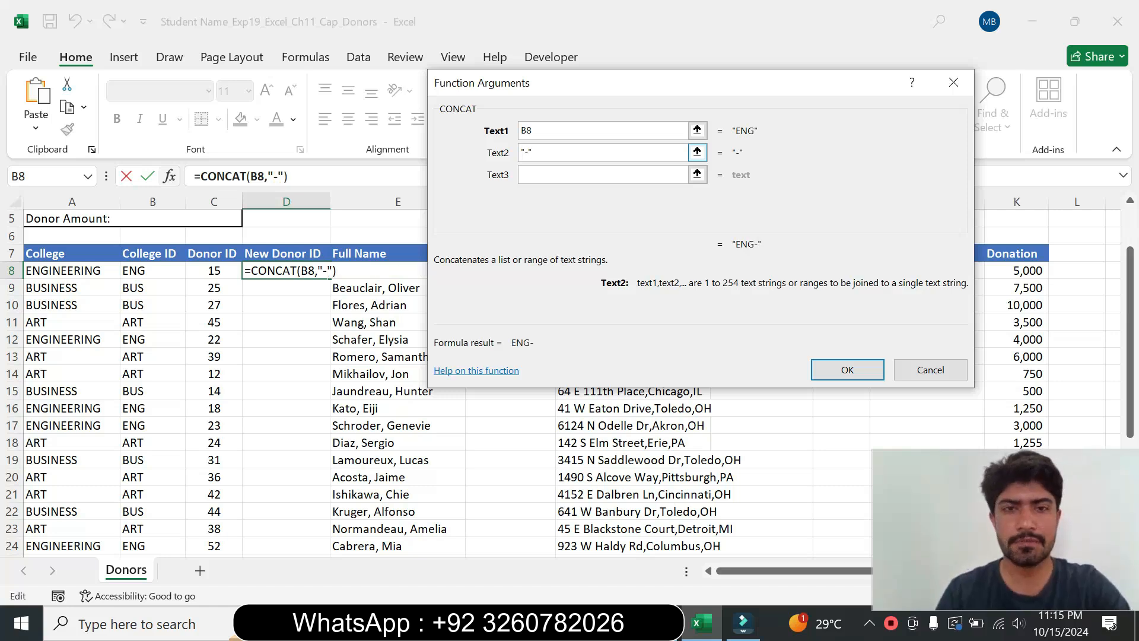
key(Tab)
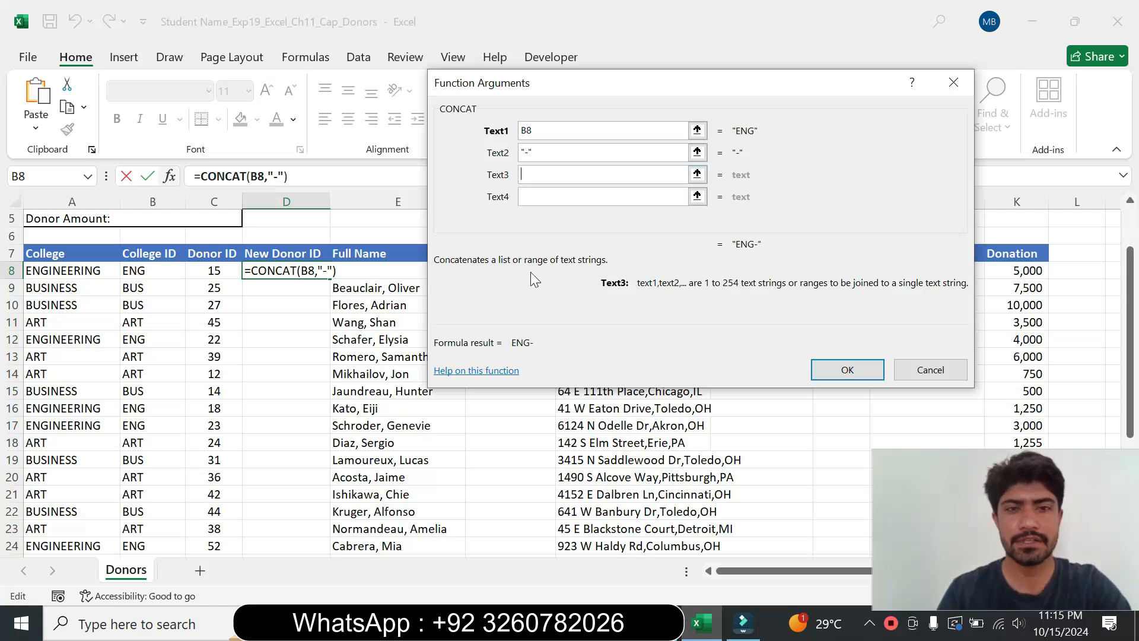
Step: Re-read the instruction, add C8 as the third CONCAT argument and confirm =CONCAT(B8,"-",C8) in D8
click(677, 636)
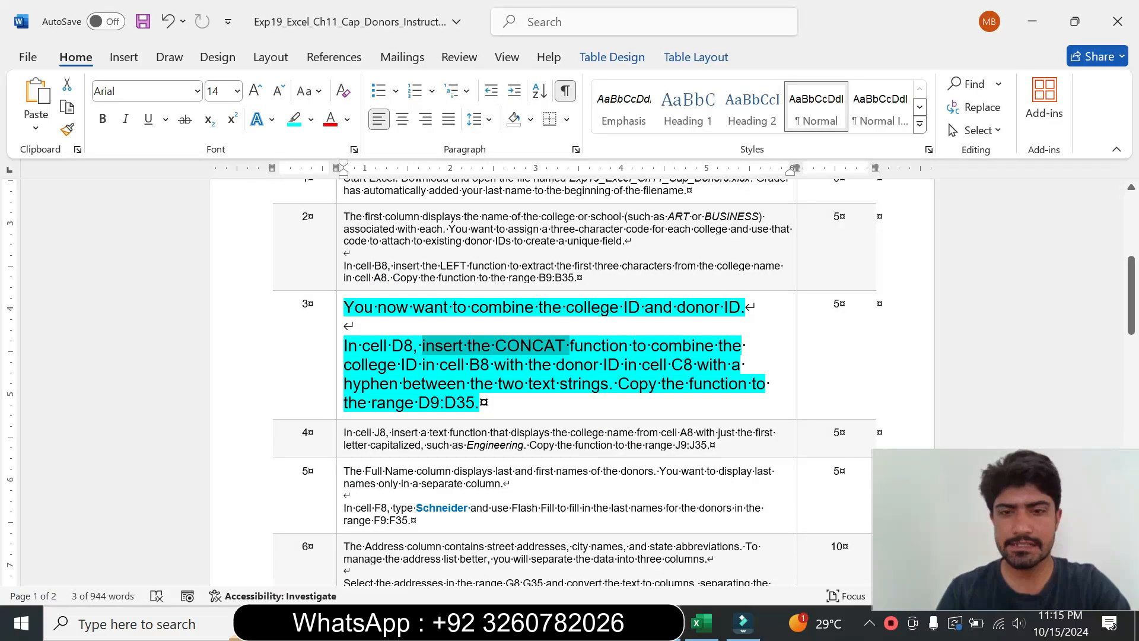
drag(602, 364, 697, 365)
click(699, 623)
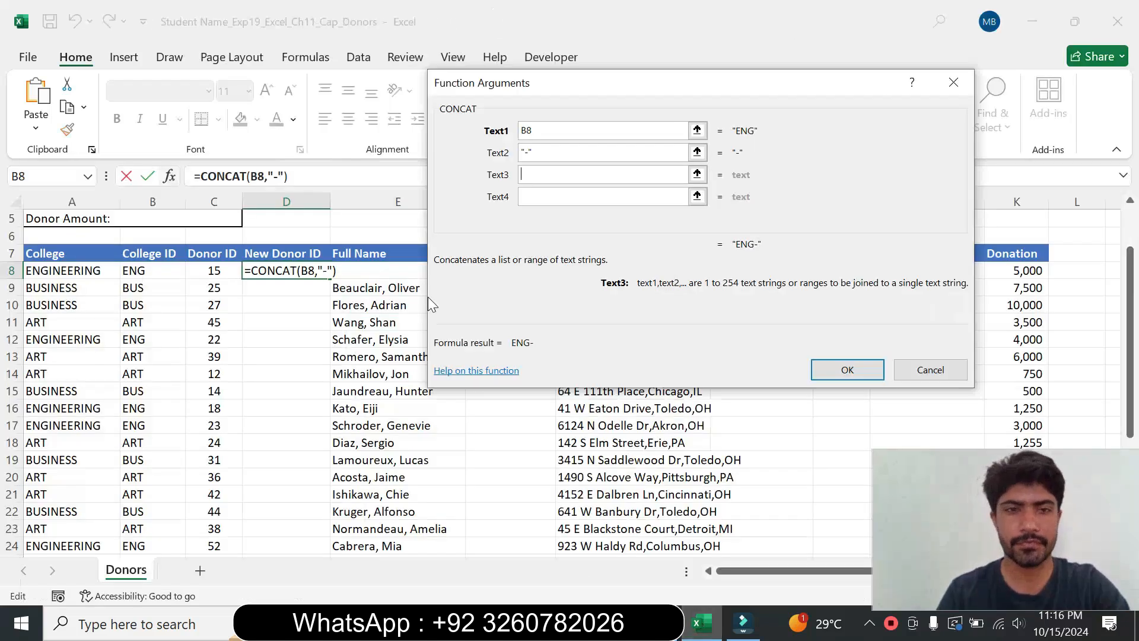
click(214, 270)
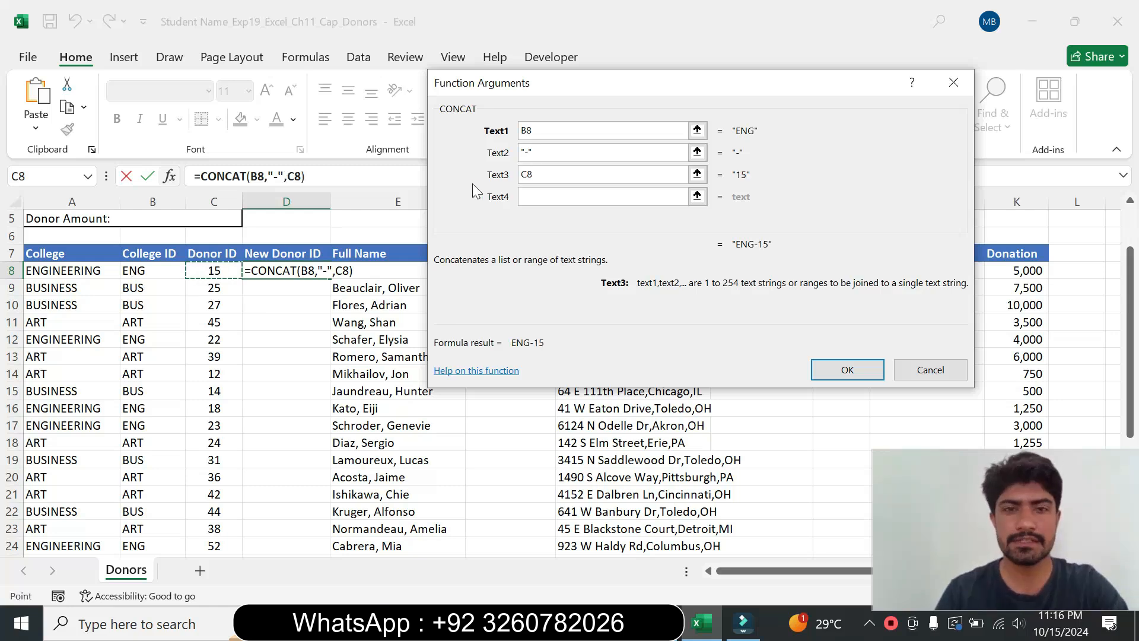
click(862, 365)
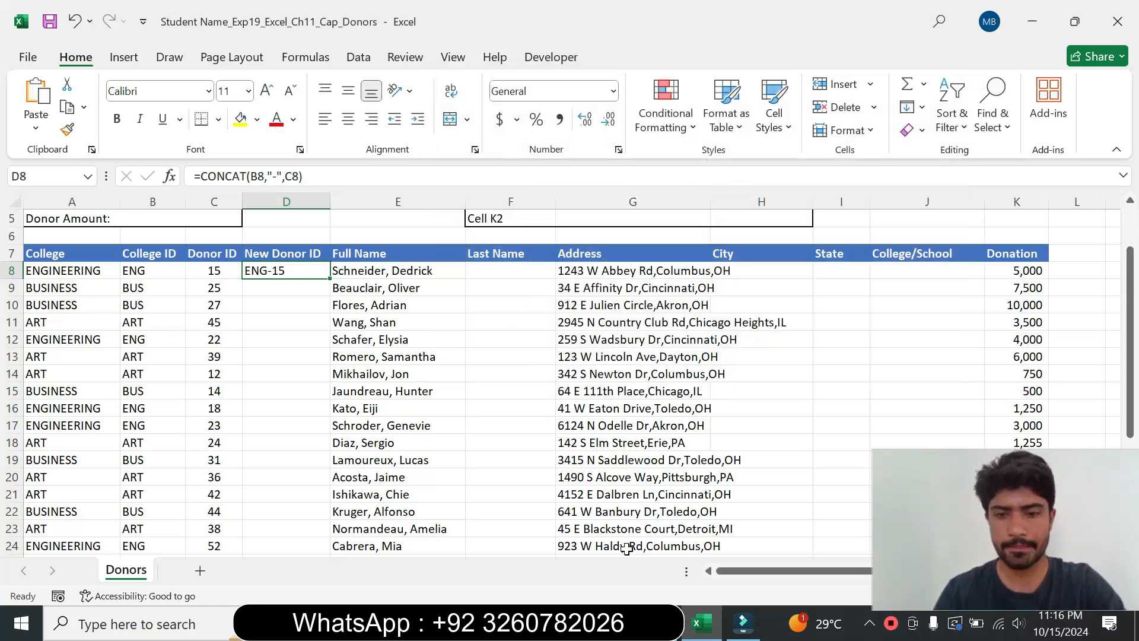
Step: Copy the CONCAT formula from D8 down through D35
click(743, 623)
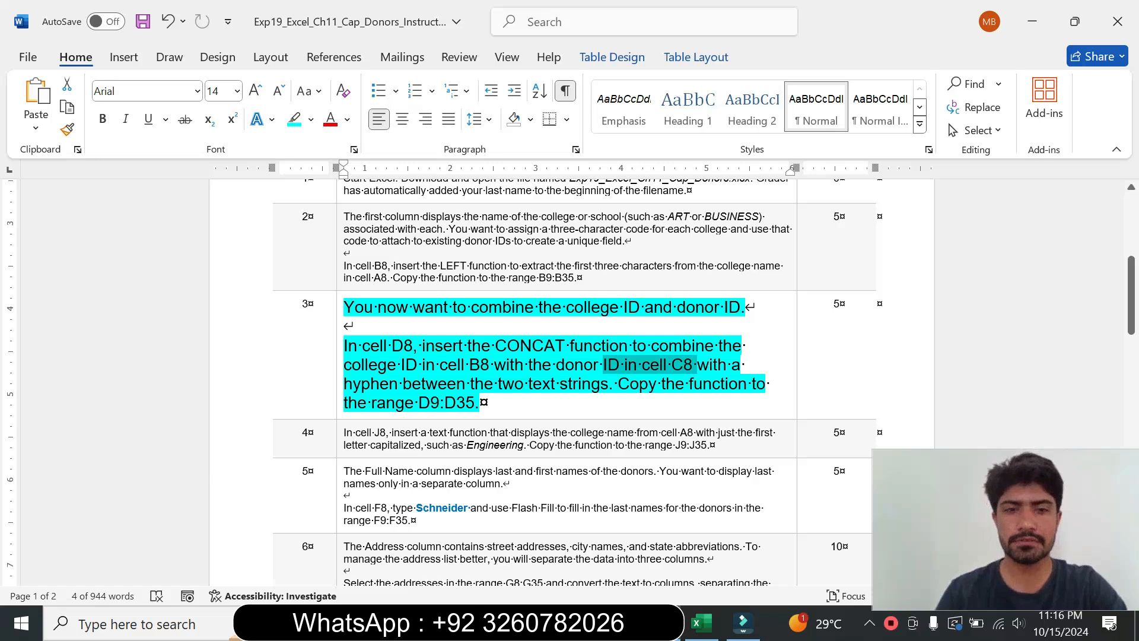
drag(371, 402, 475, 403)
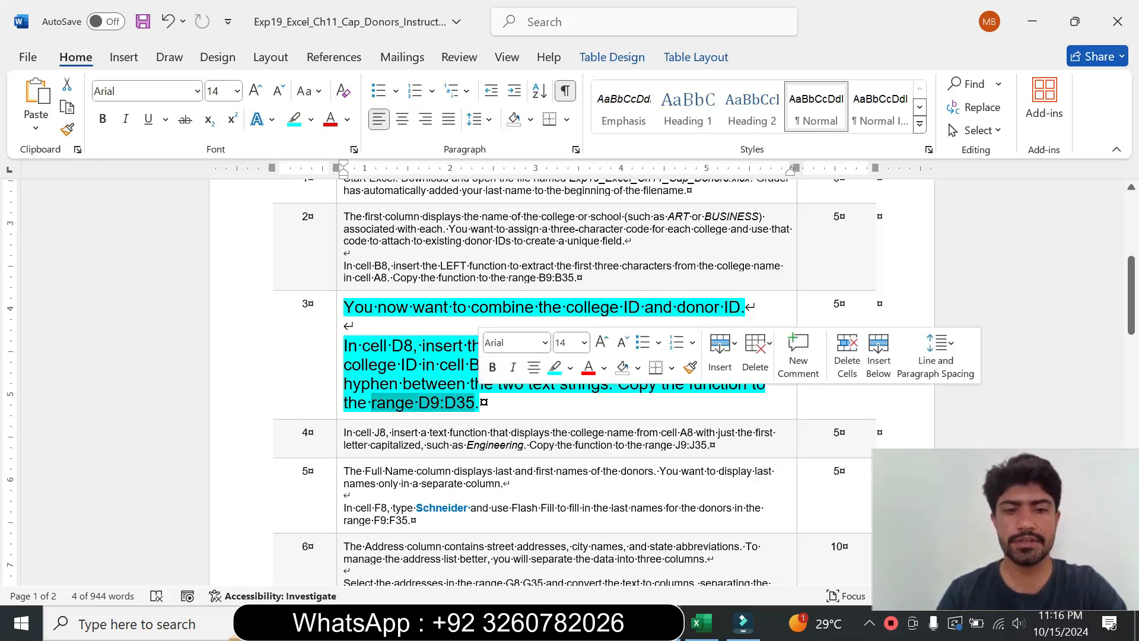
click(701, 623)
drag(330, 279, 305, 536)
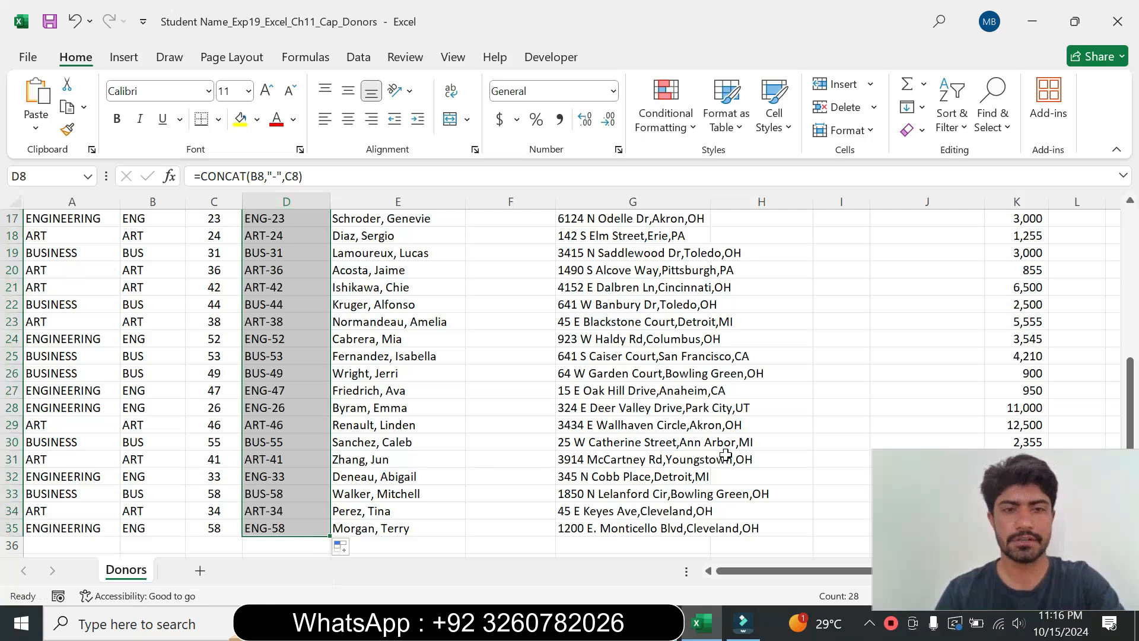
Step: Set step 3's instruction text back to 9 pt with no highlight colour
click(661, 622)
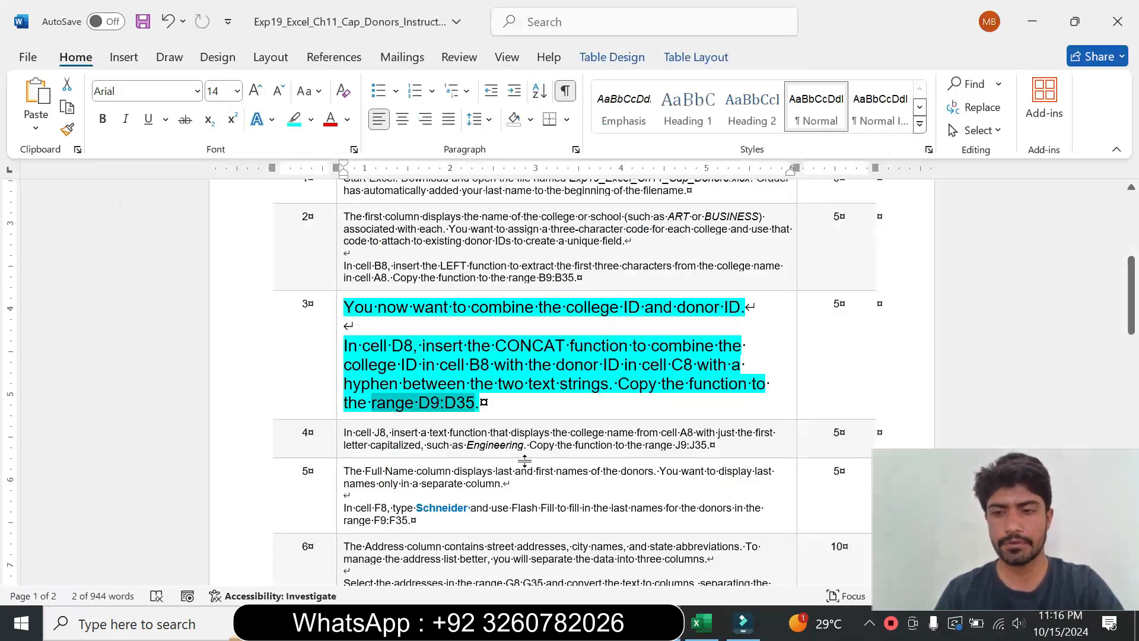
click(341, 385)
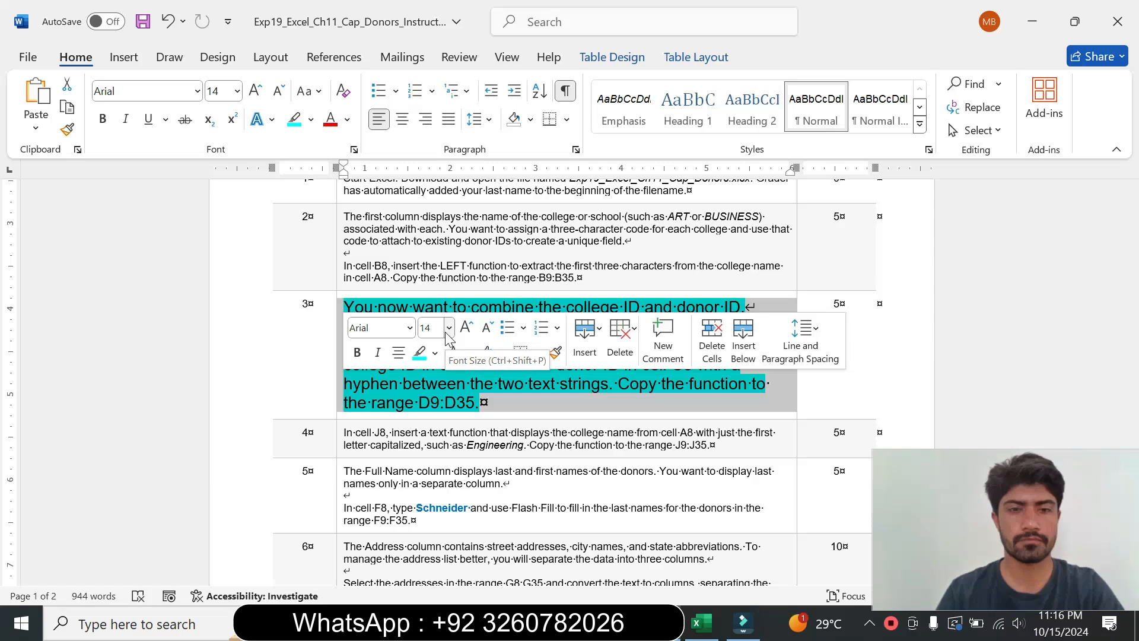
click(446, 333)
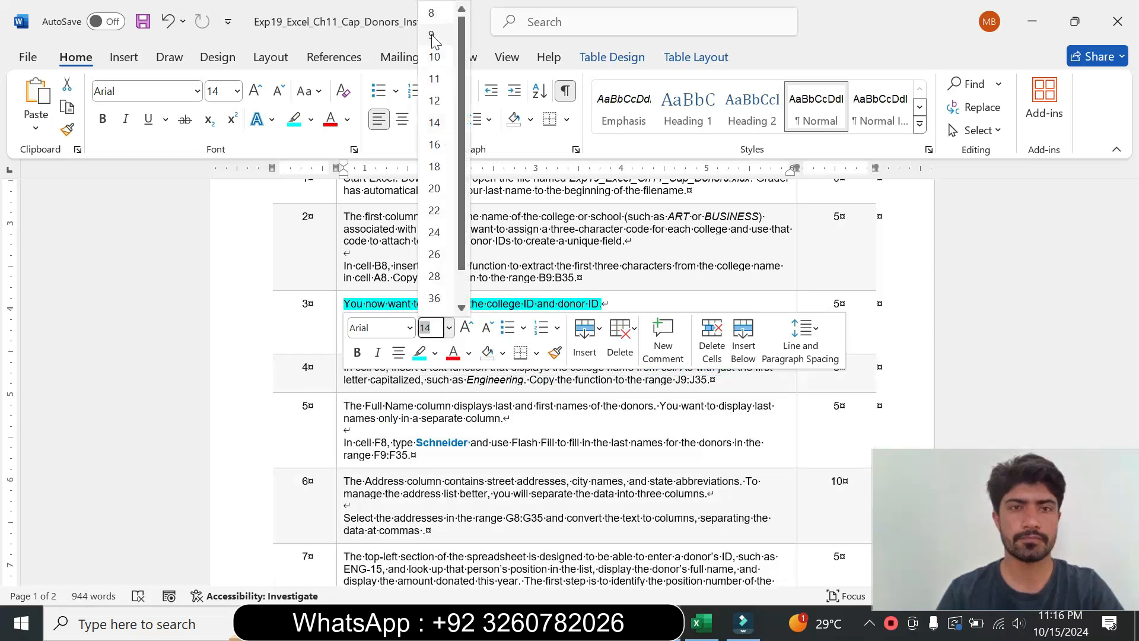
click(431, 35)
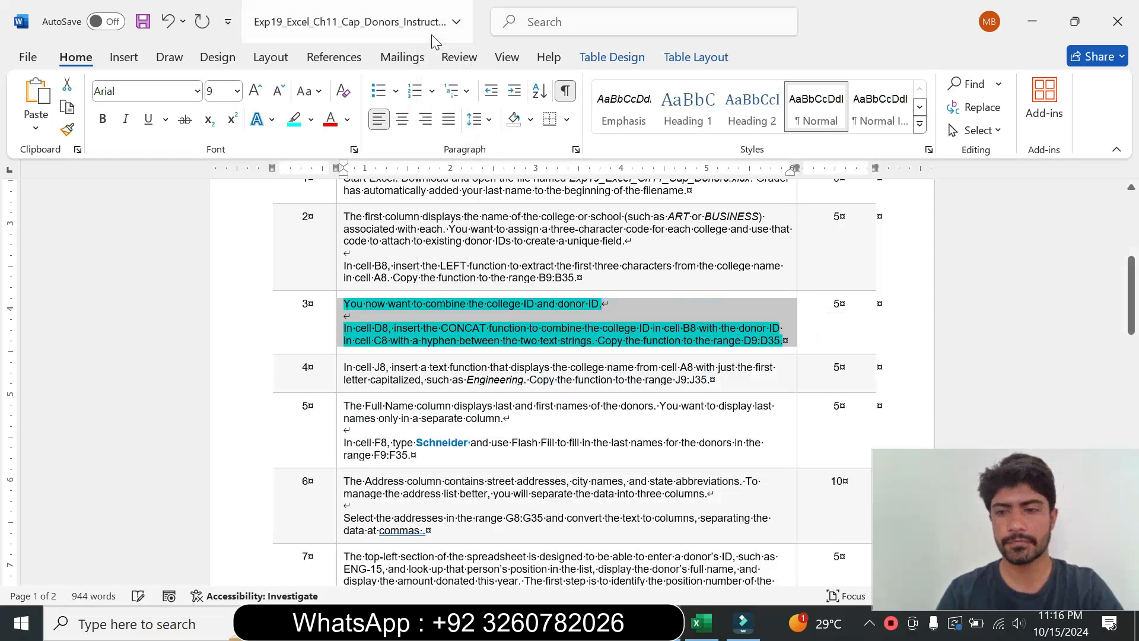
click(310, 119)
click(332, 262)
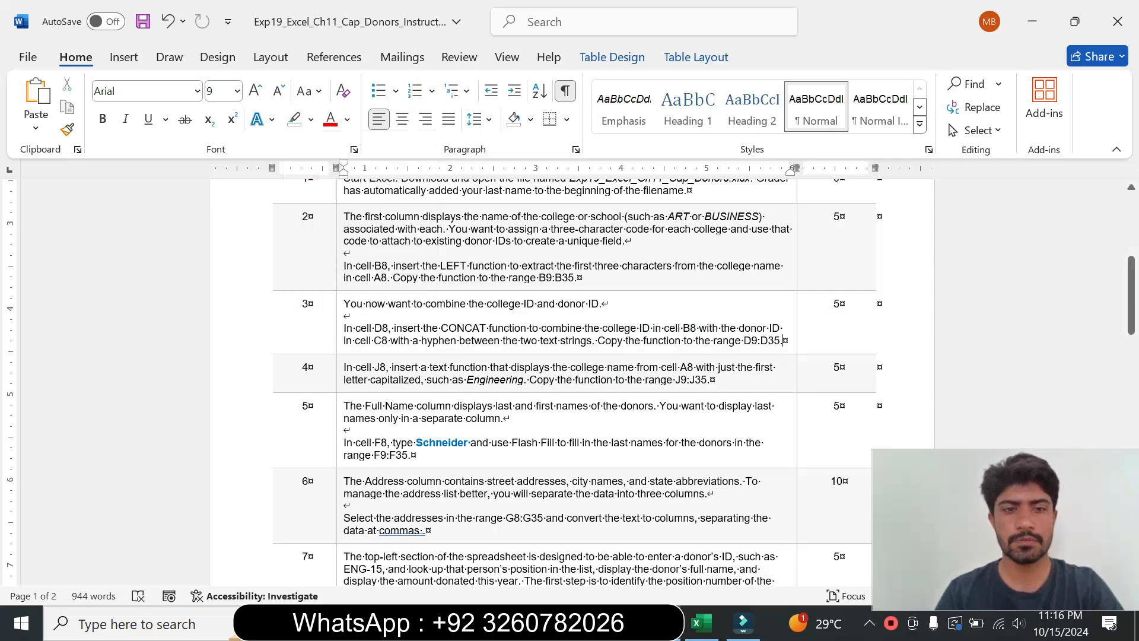
Step: Enlarge step 4's instruction text to 14 pt
click(337, 391)
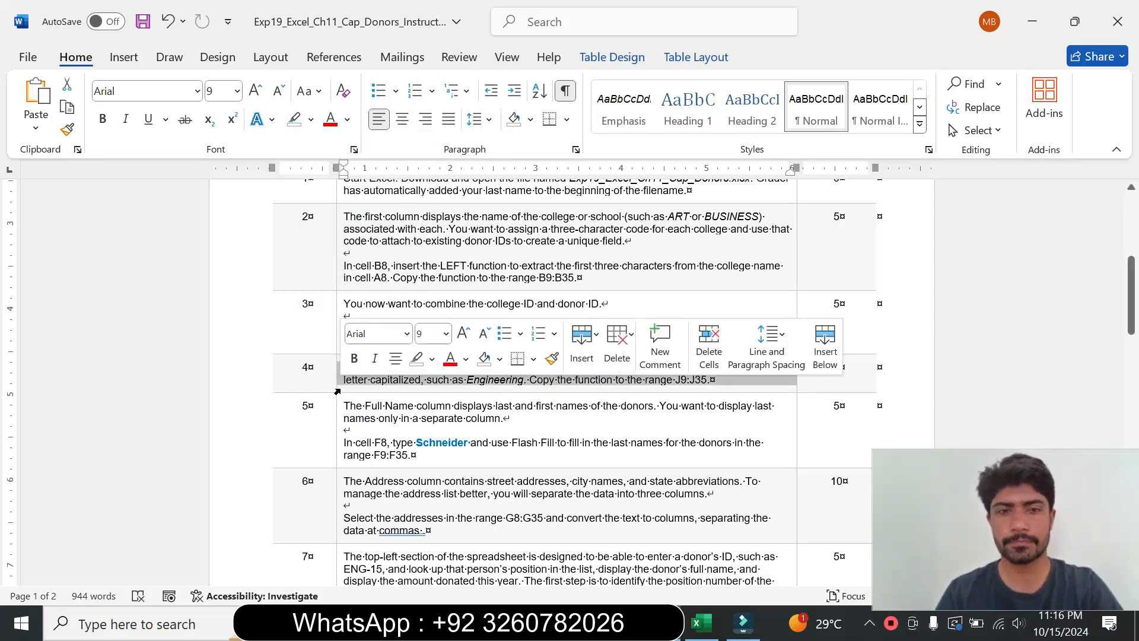
click(446, 333)
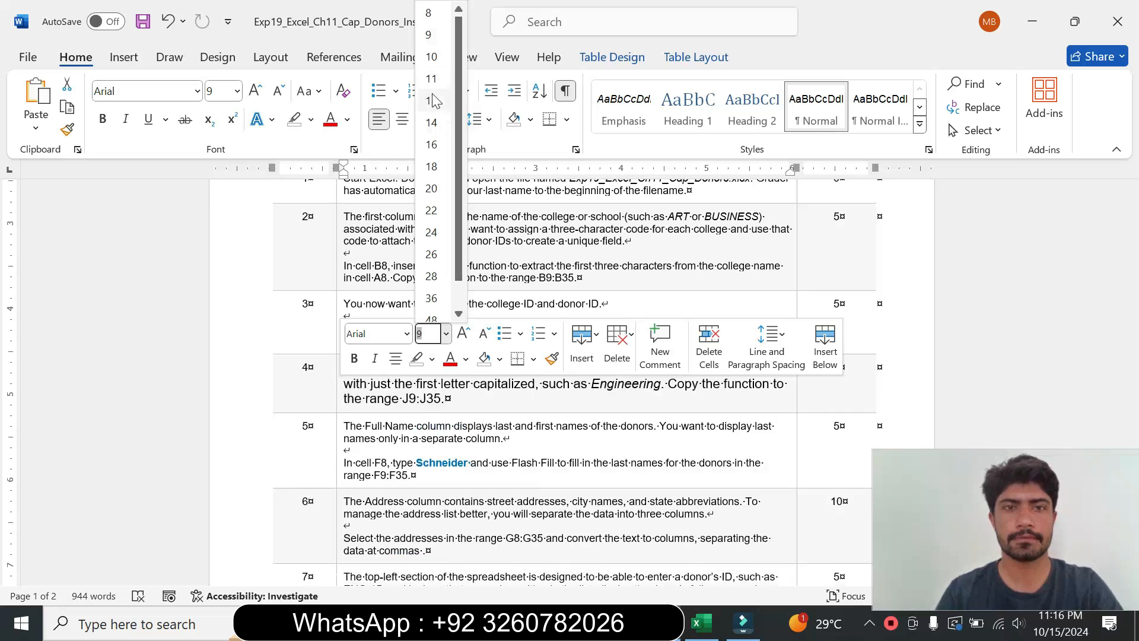
click(432, 124)
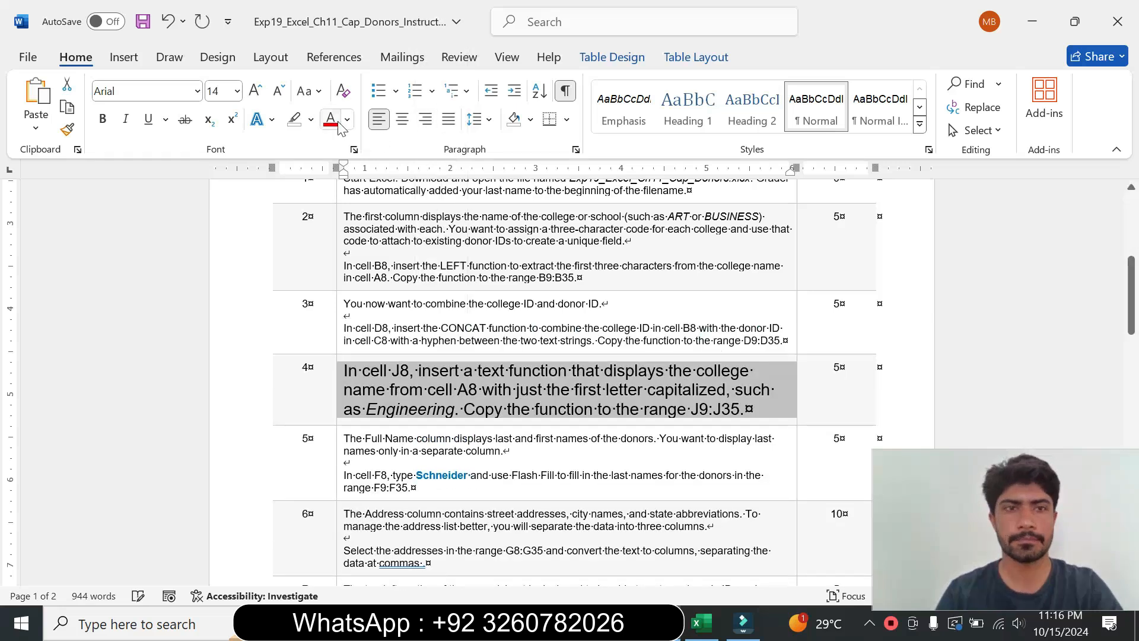
click(310, 120)
click(352, 263)
click(746, 409)
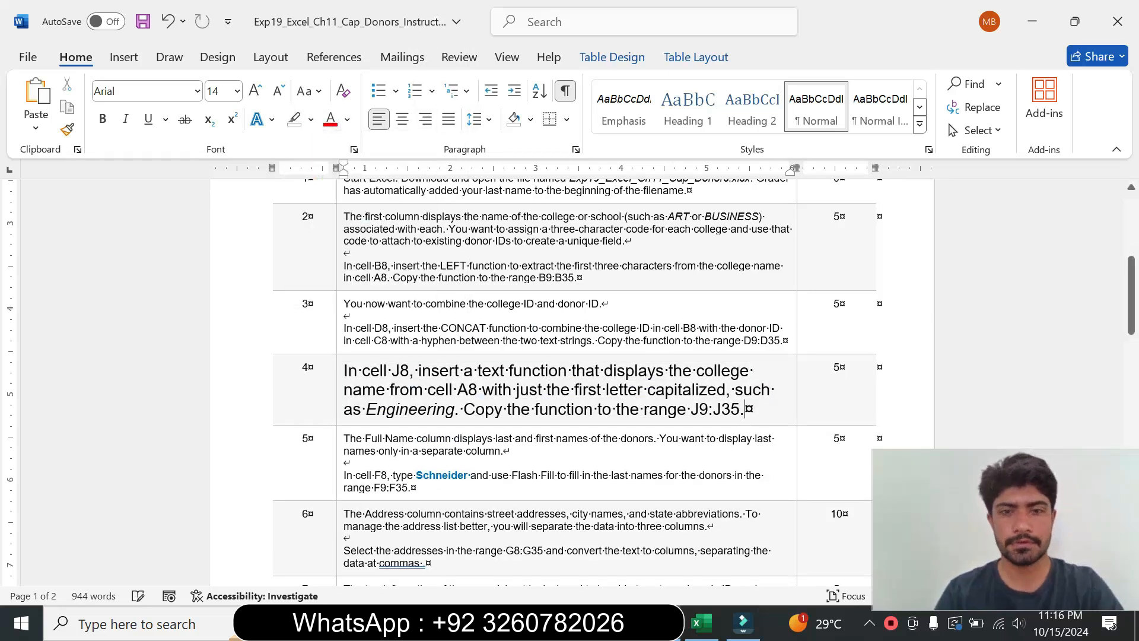
drag(1131, 291, 1131, 301)
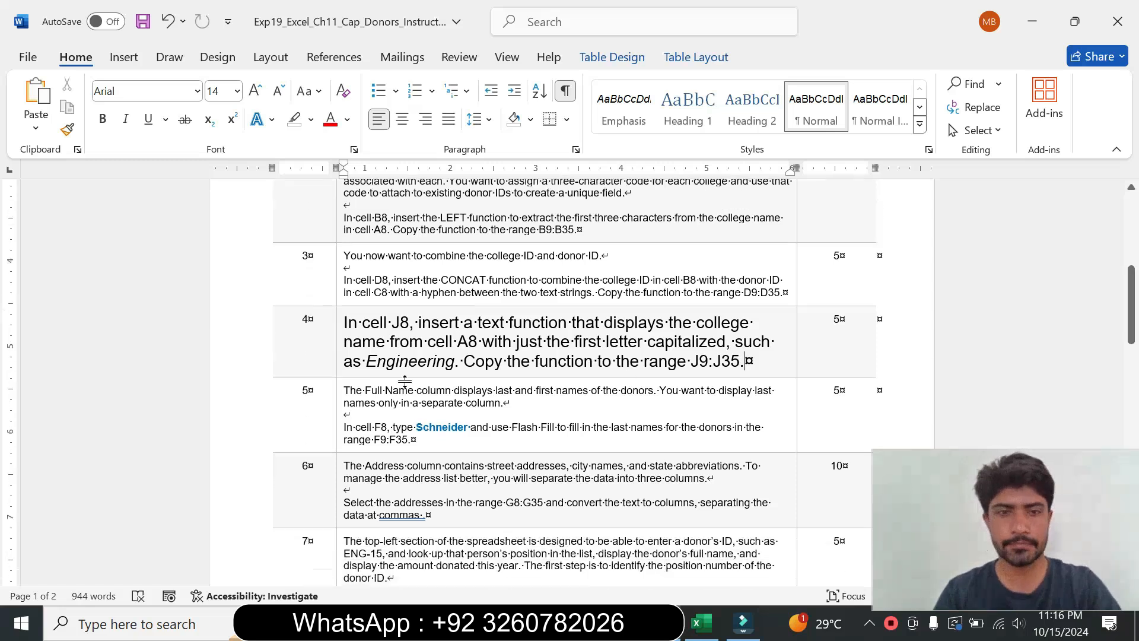
Step: Highlight step 4's instruction text turquoise
click(339, 364)
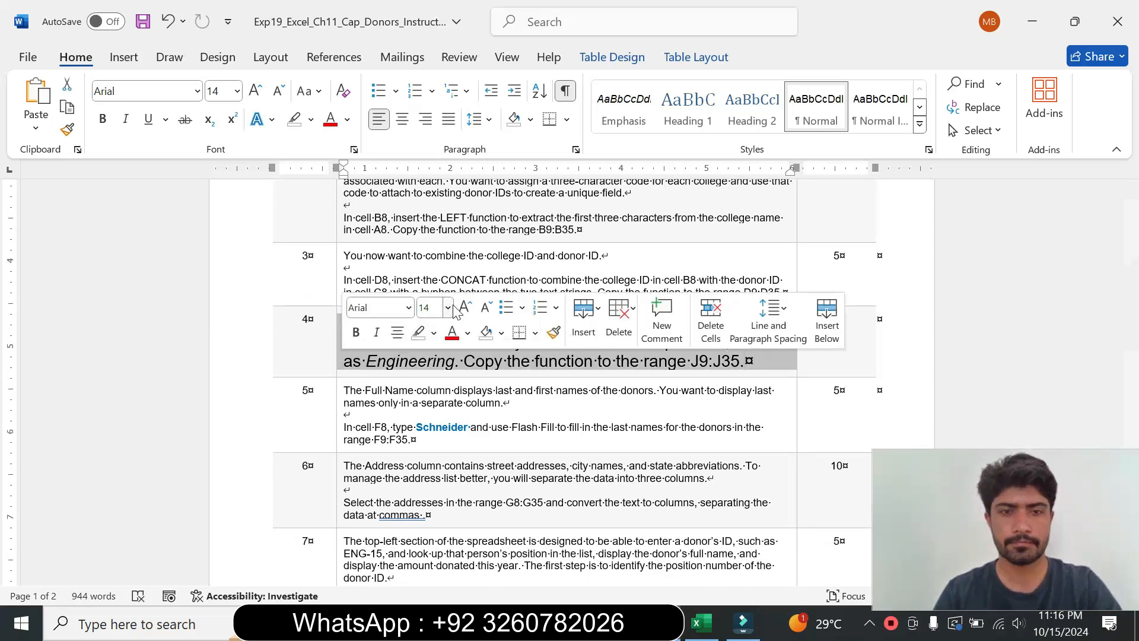
click(448, 308)
click(434, 333)
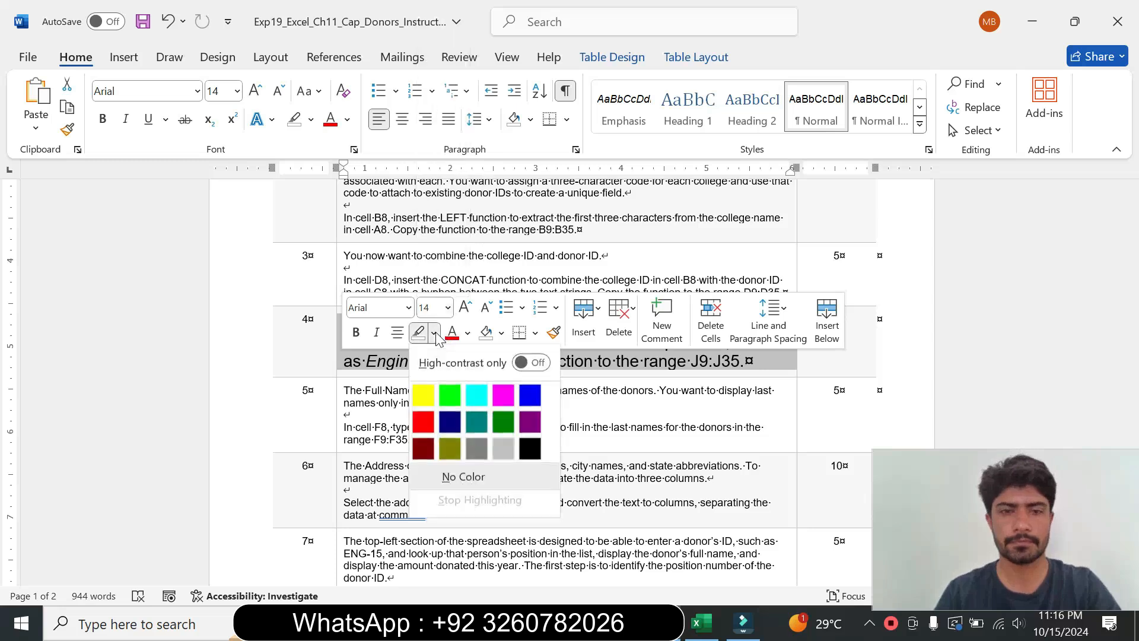
click(483, 389)
click(372, 390)
drag(343, 322, 452, 358)
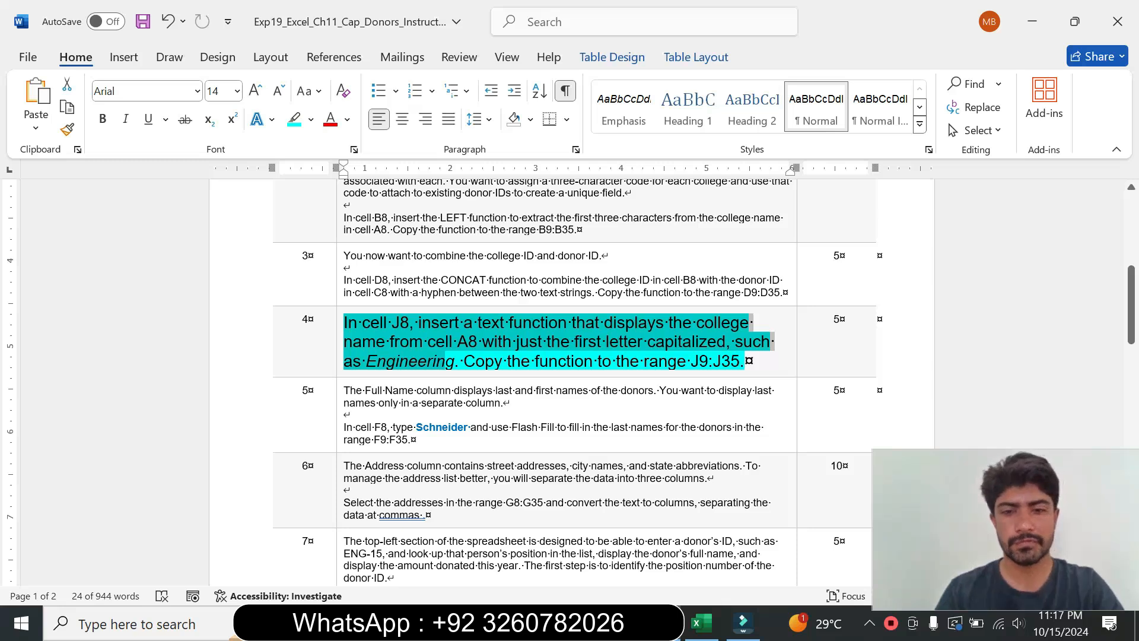
Step: Enter a PROPER formula in J8 that converts the college name in A8 to proper case
click(700, 623)
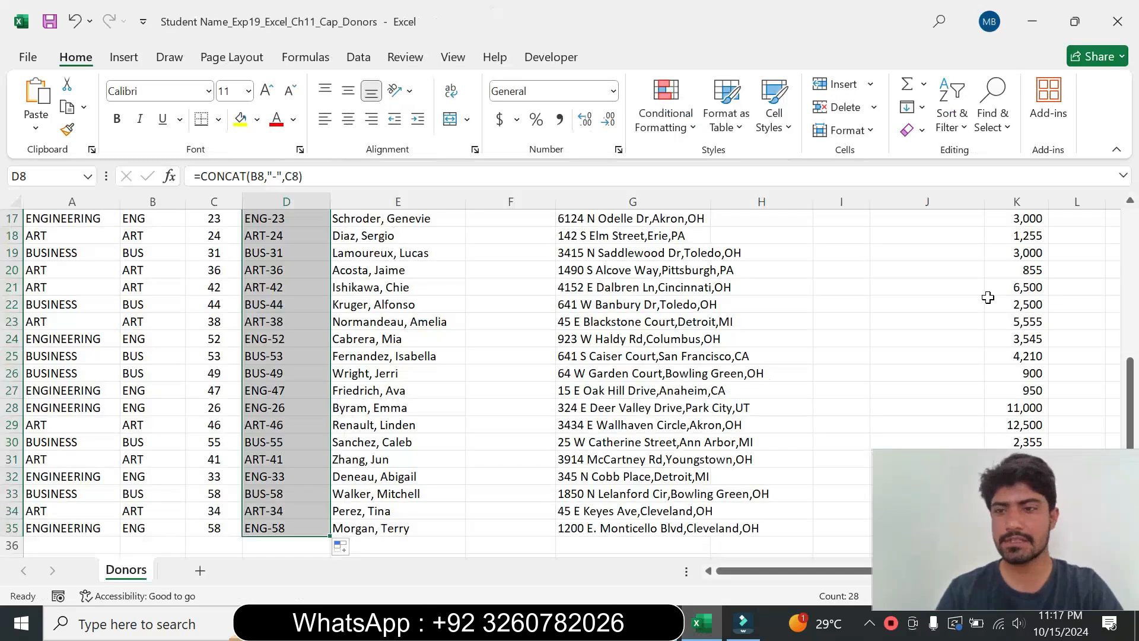
drag(1129, 389, 1129, 240)
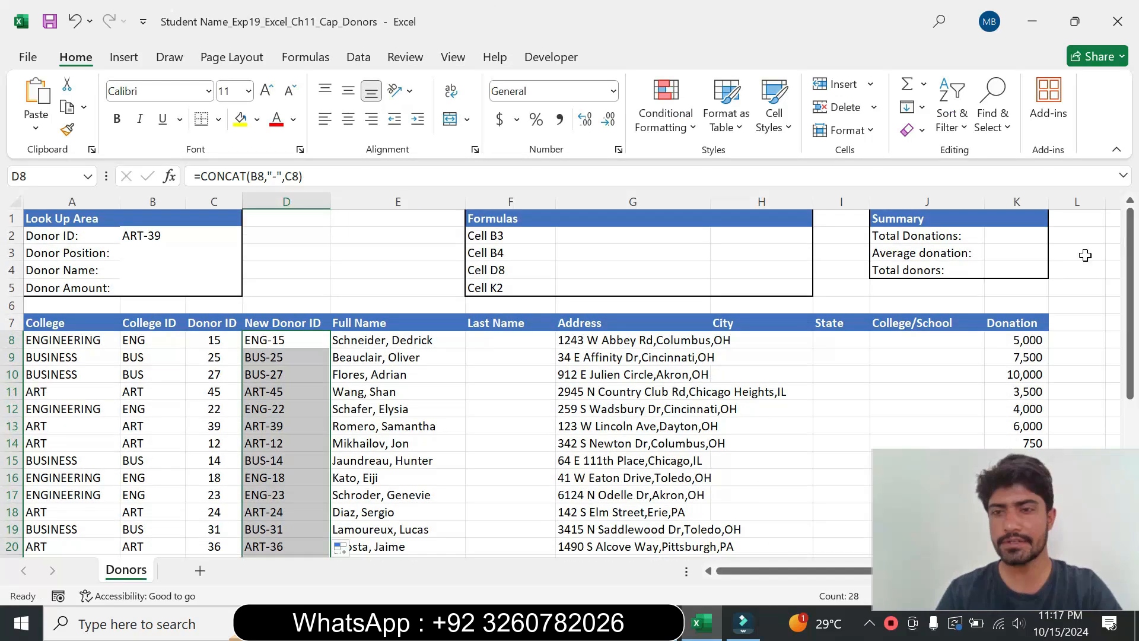
click(895, 343)
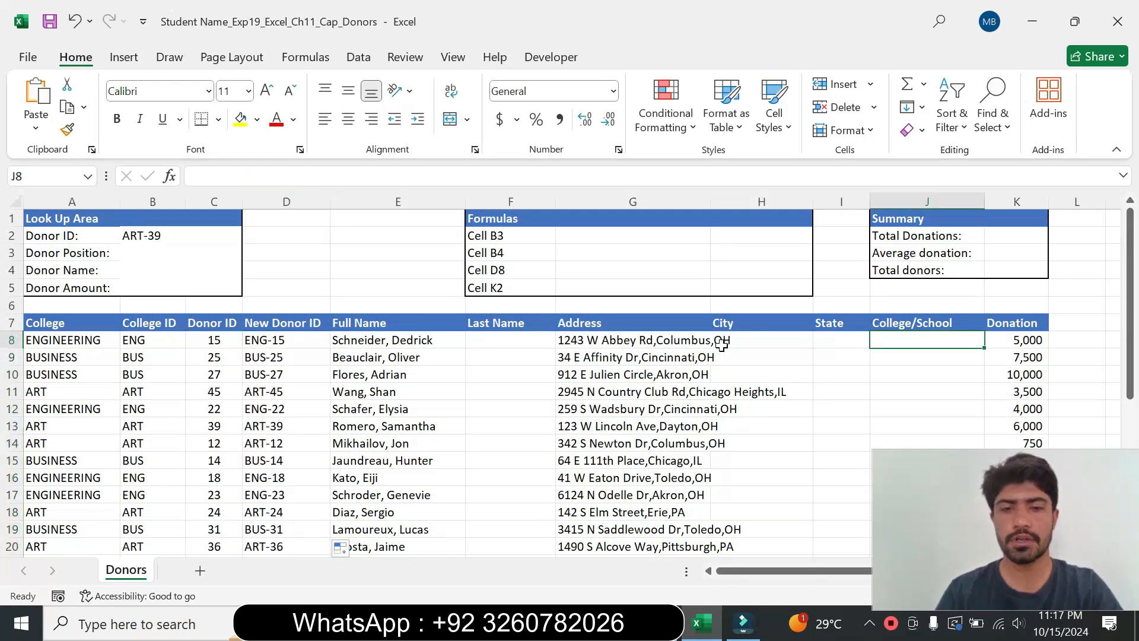
click(662, 623)
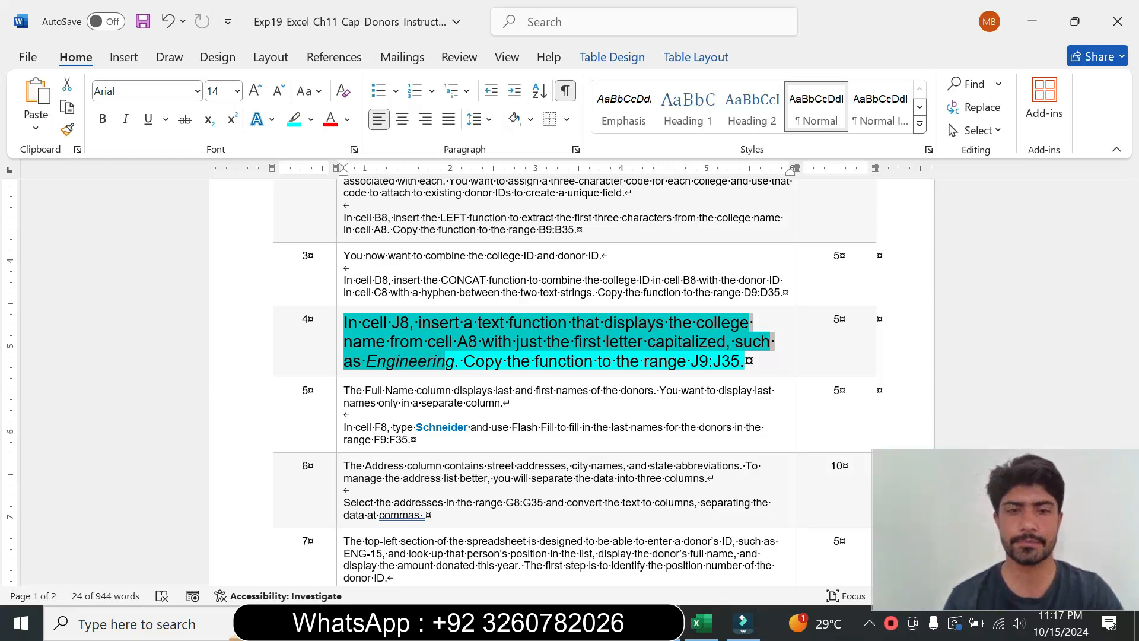
click(698, 623)
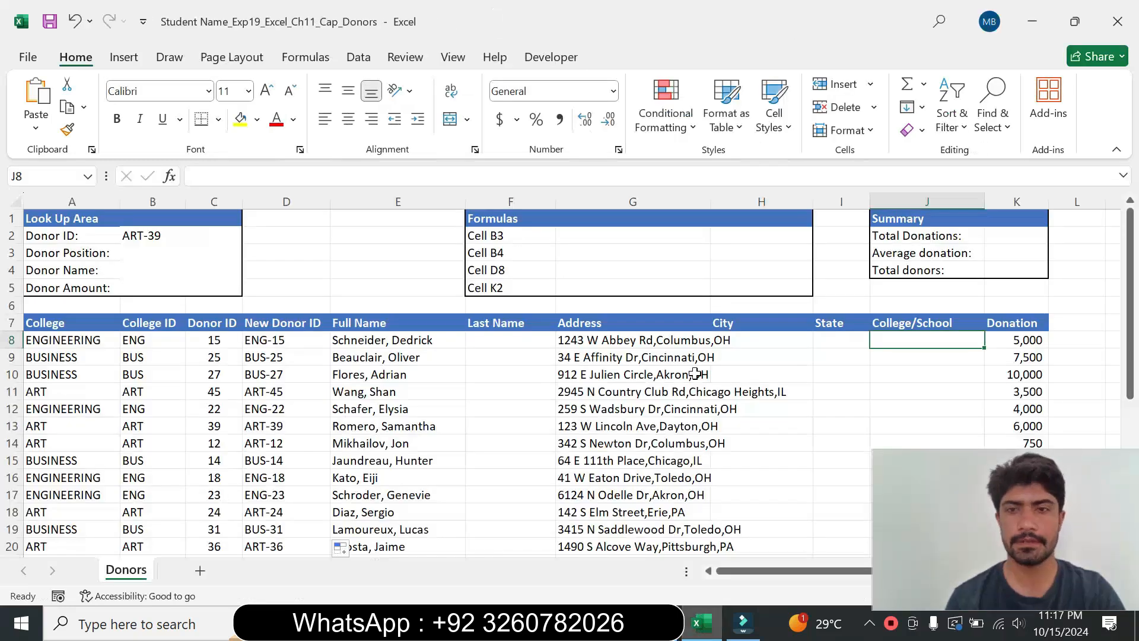
text(=)
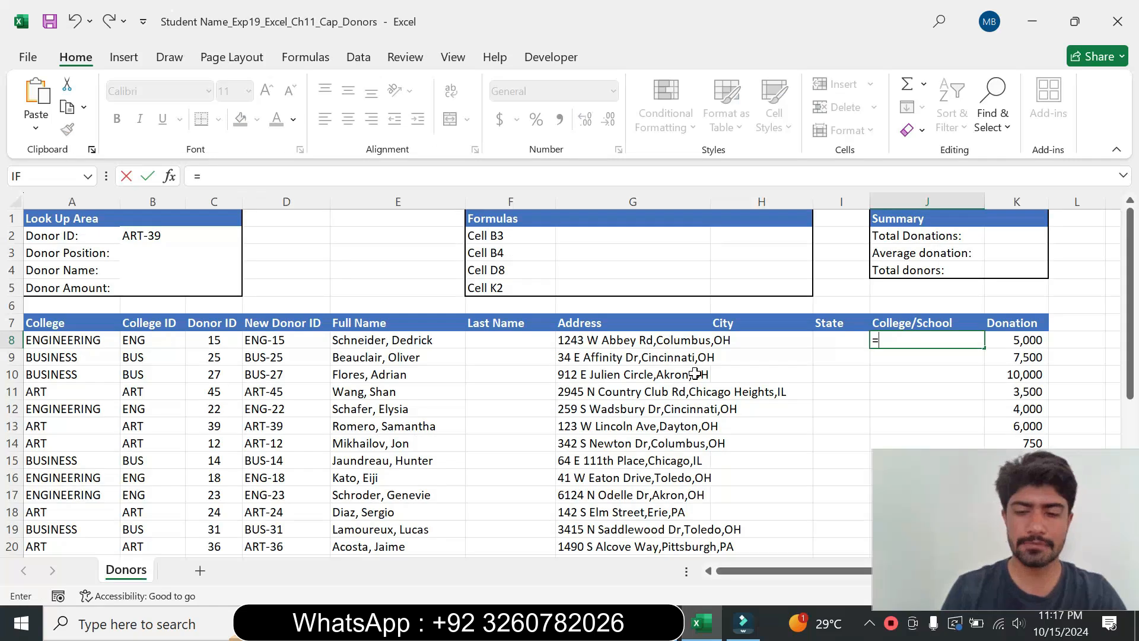
text(pro)
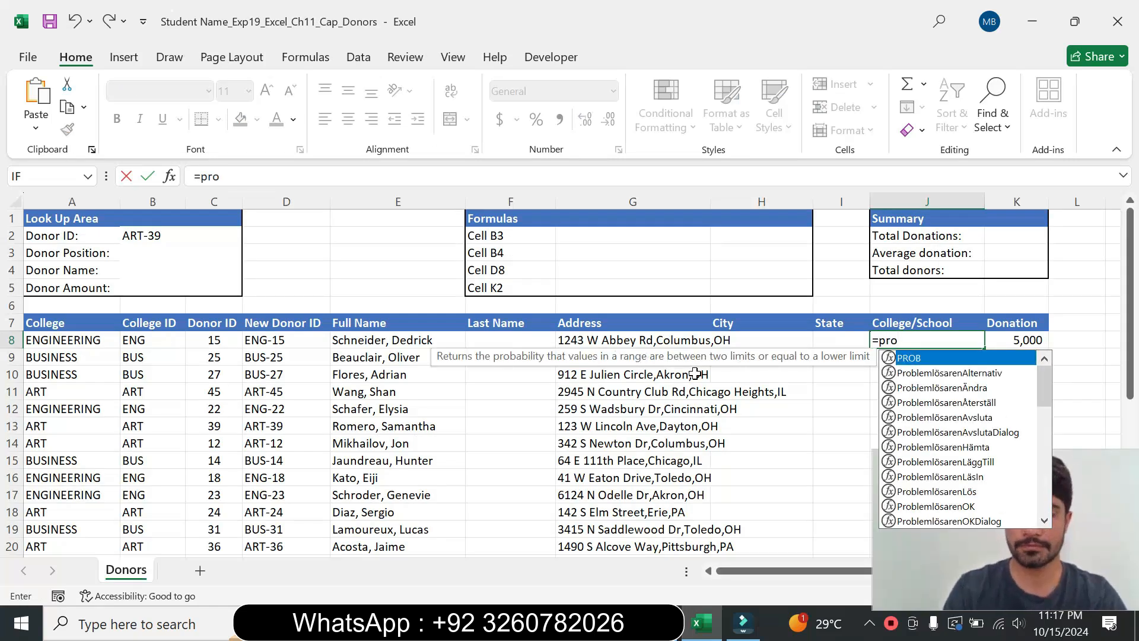
text(p)
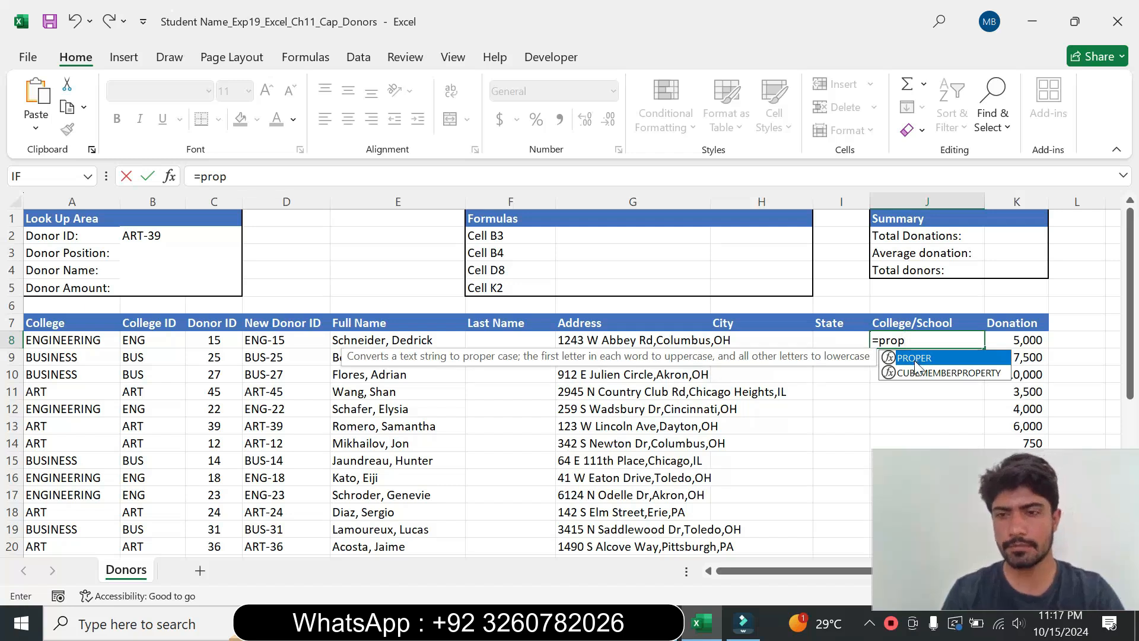
key(Tab)
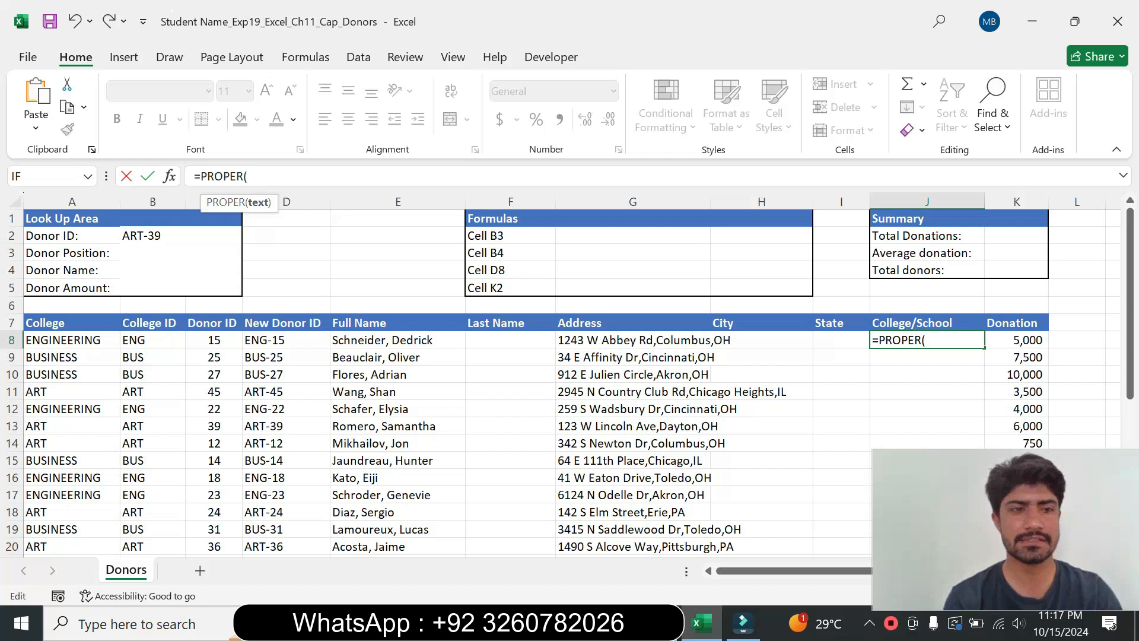
click(71, 340)
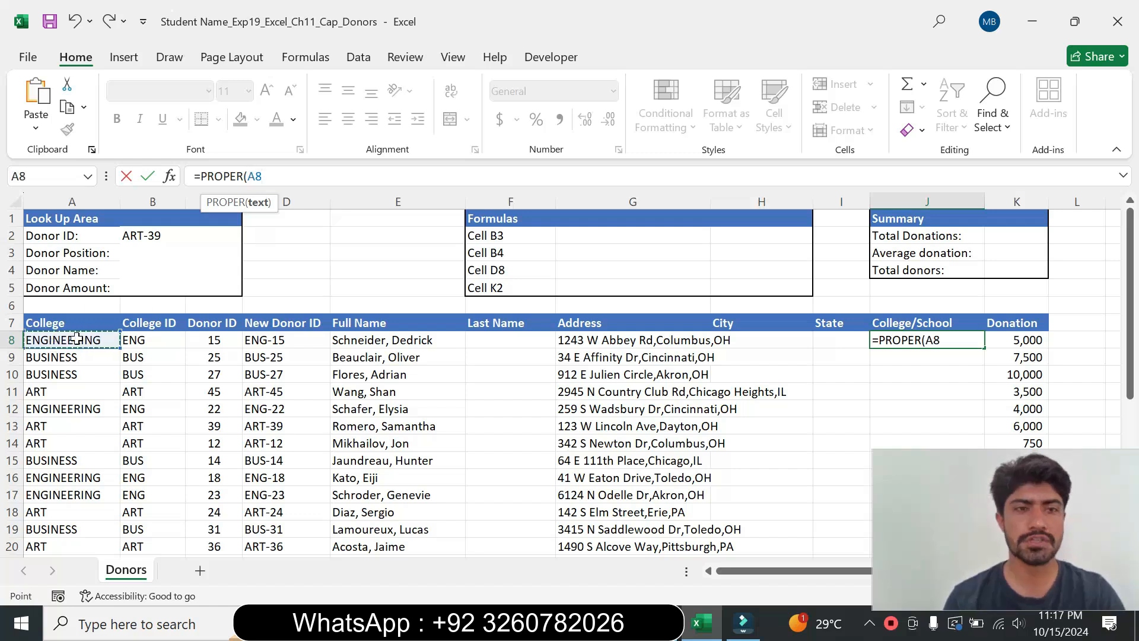
text())
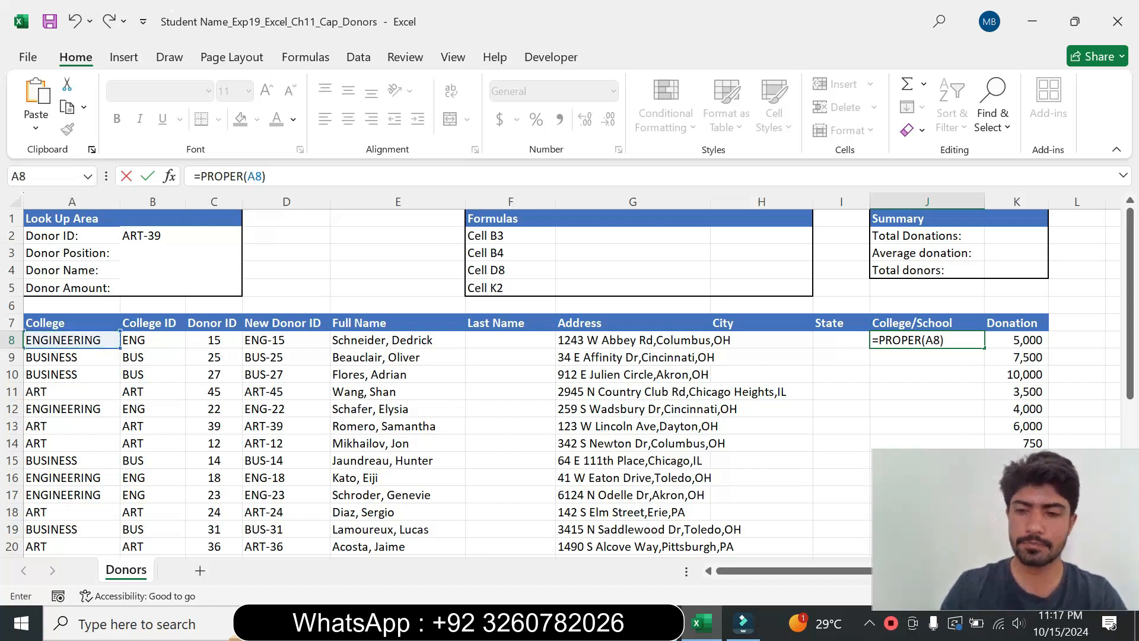
key(Return)
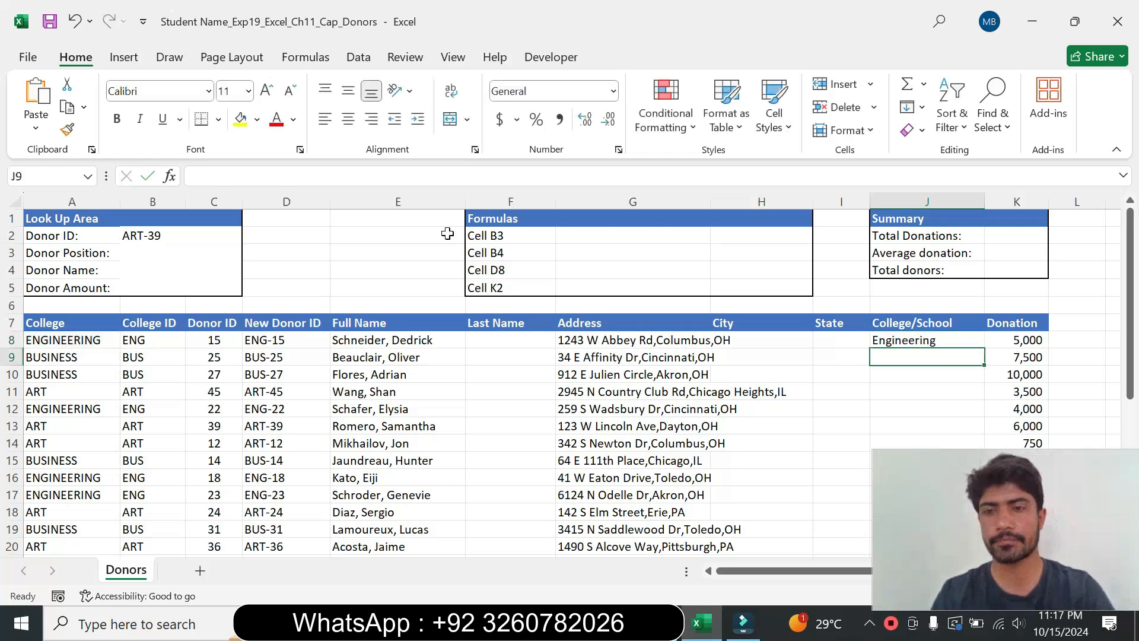
Step: Copy the PROPER formula from J8 down through J35
key(alt+Tab)
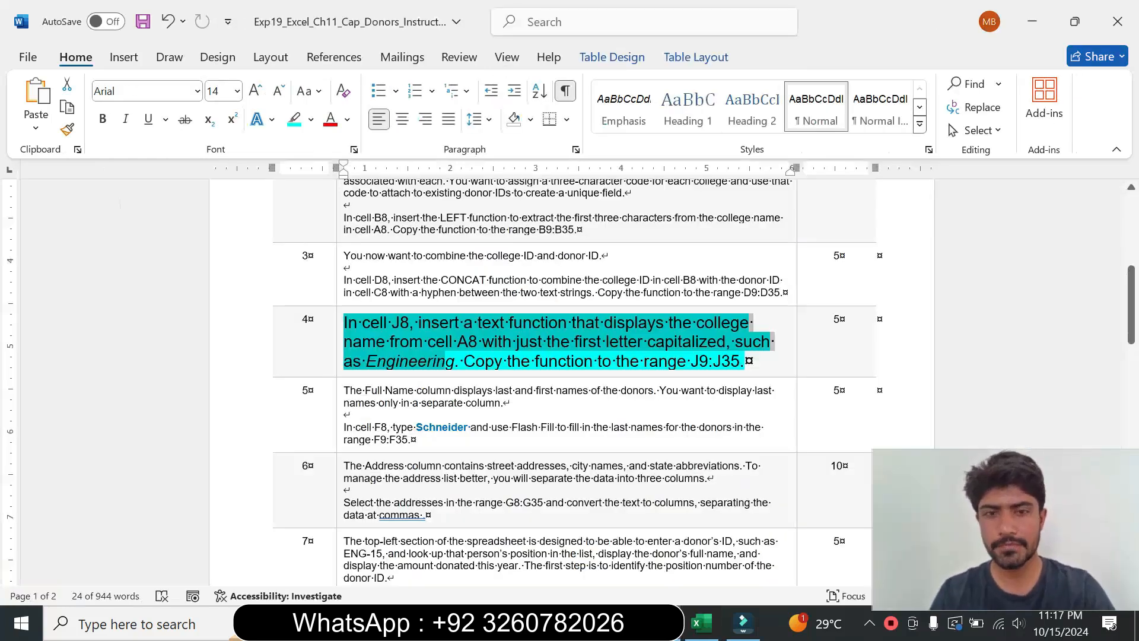
drag(489, 372, 714, 368)
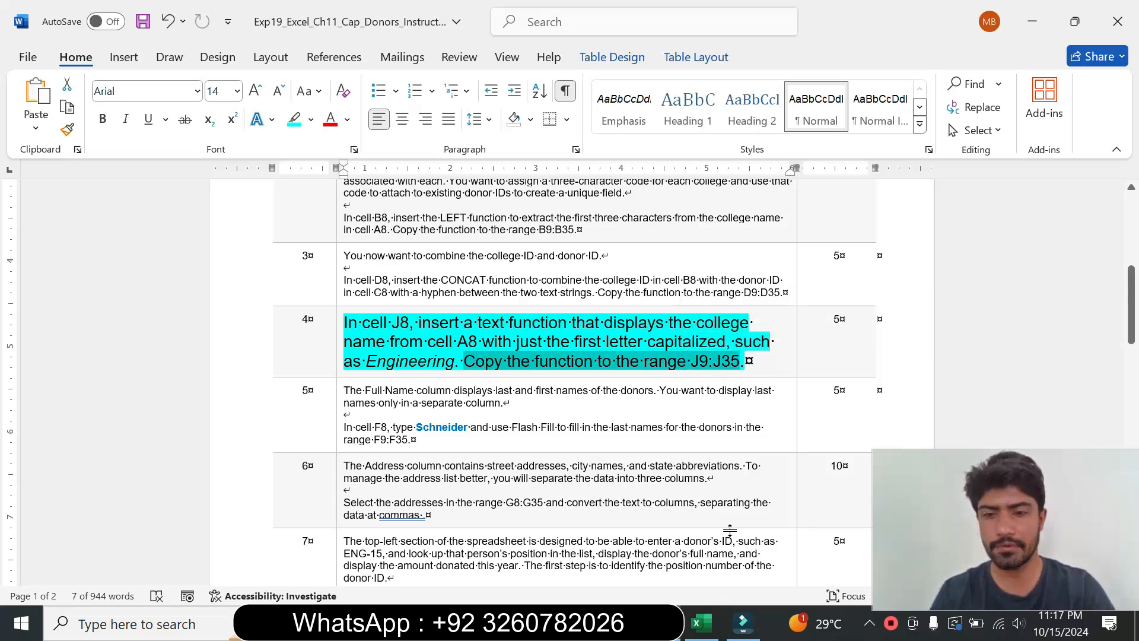
click(700, 623)
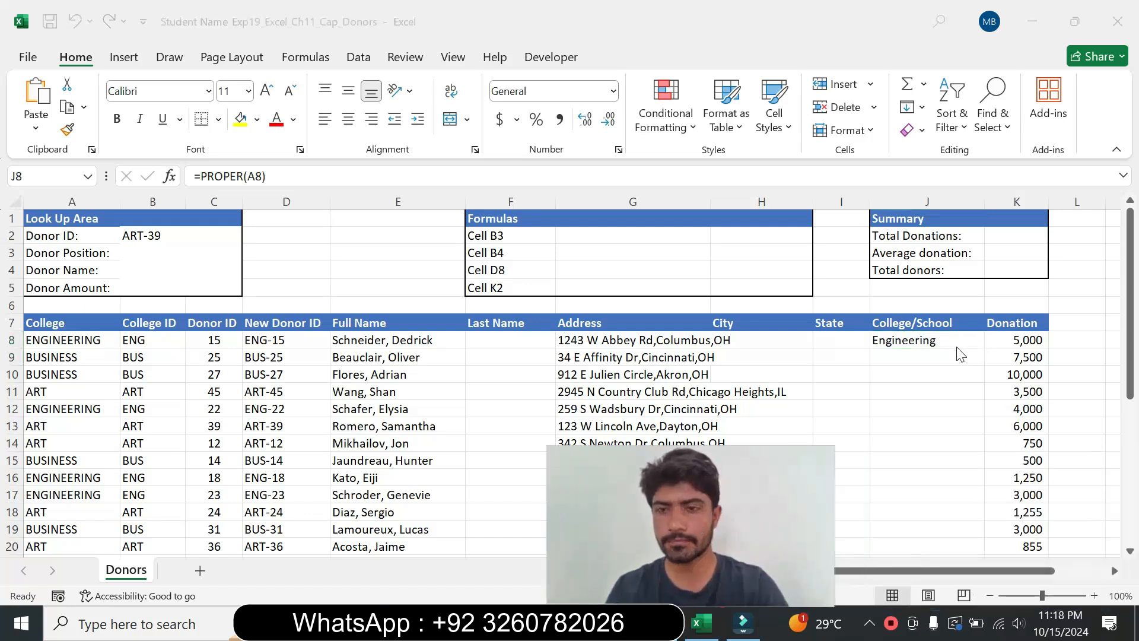
drag(983, 349, 932, 518)
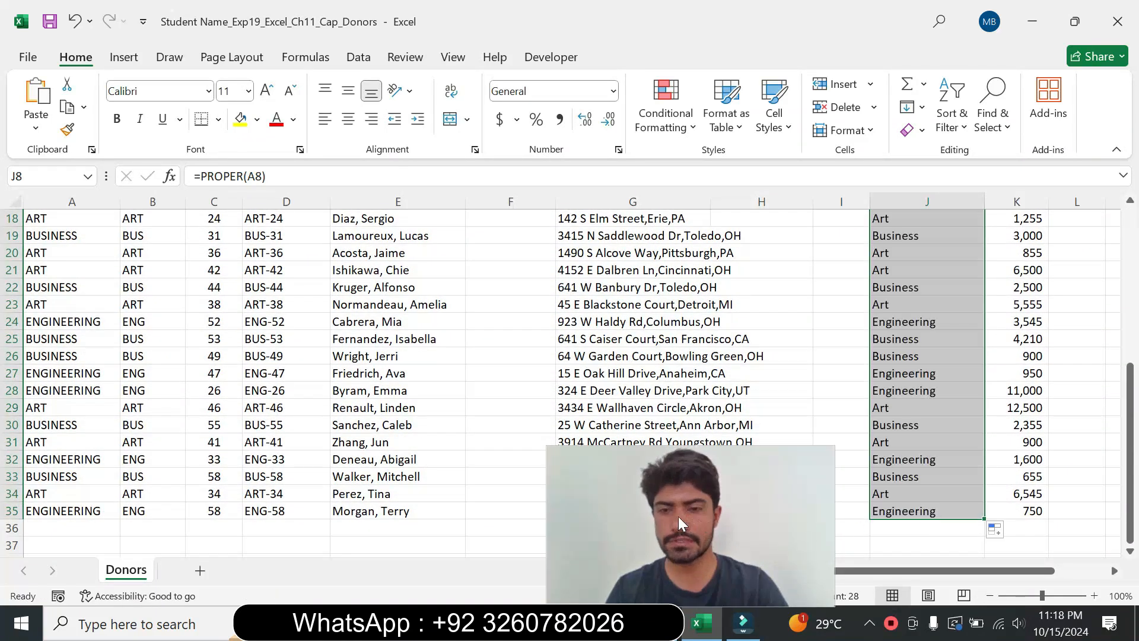
Step: Set step 4's instruction text back to 9 pt with no highlight colour
click(652, 487)
drag(652, 487, 947, 487)
key(alt+Tab)
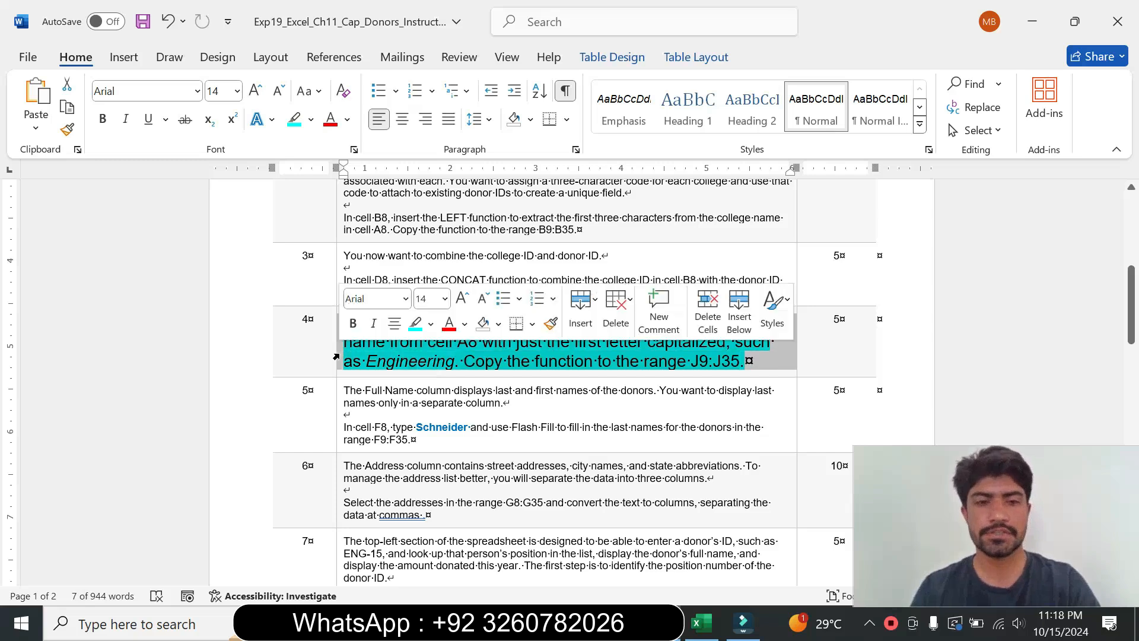
triple_click(450, 320)
click(444, 298)
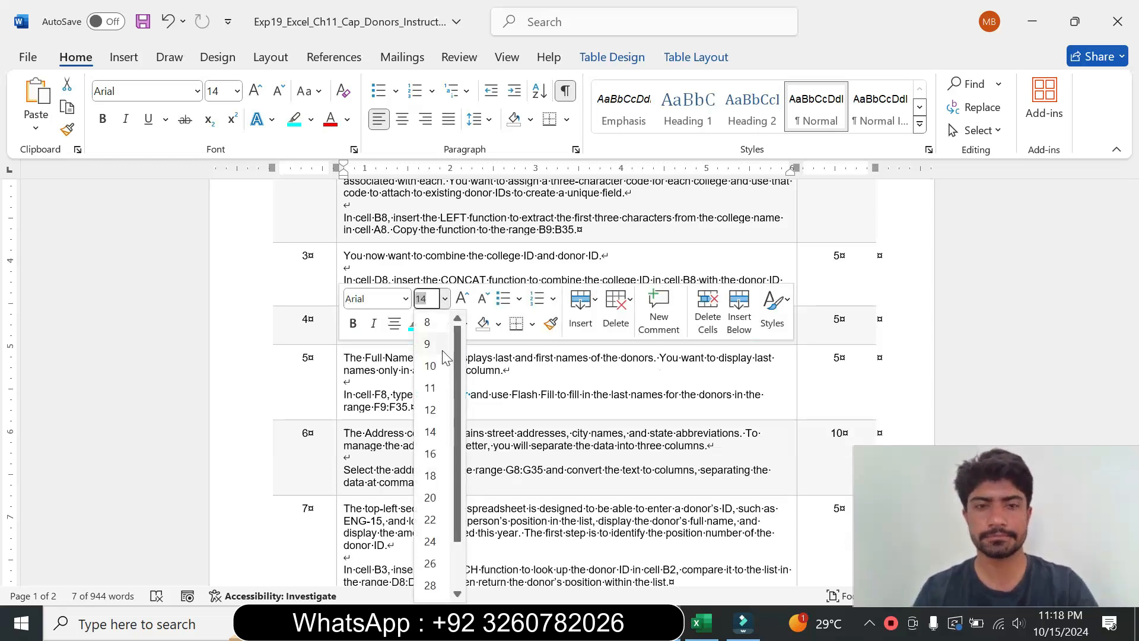
click(444, 342)
click(431, 324)
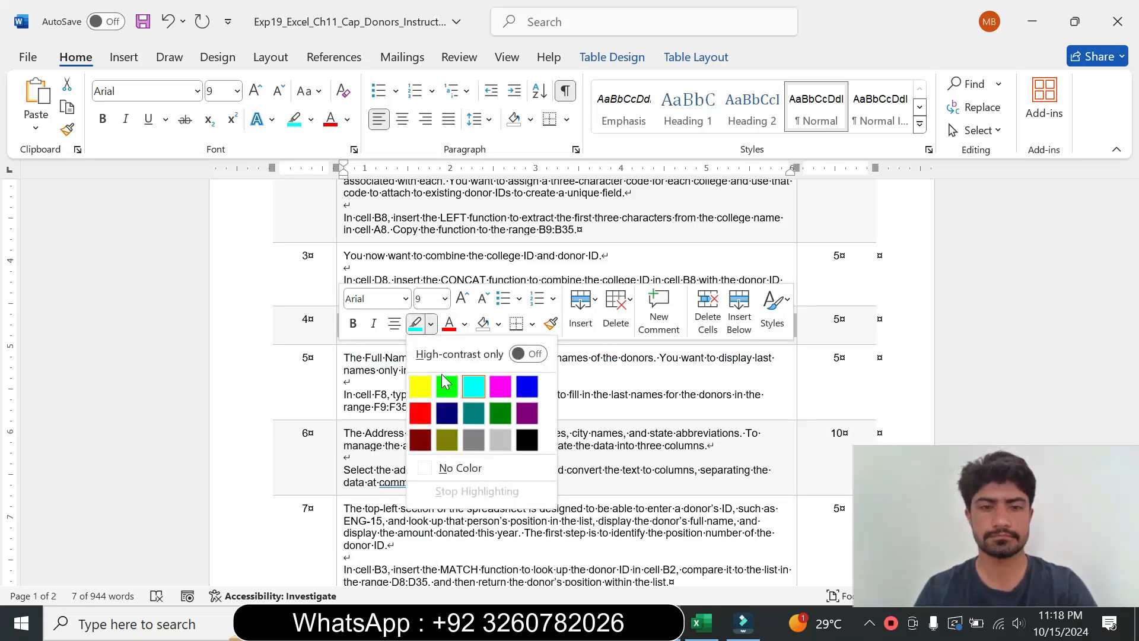
click(452, 468)
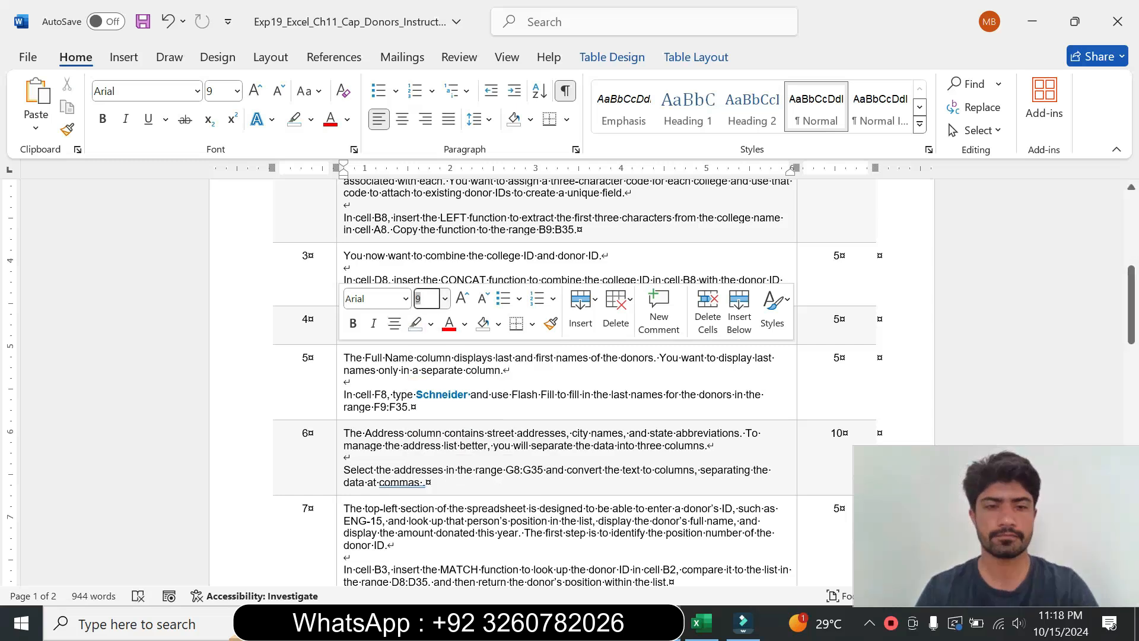
Step: Enlarge step 5's instruction text to 14 pt and highlight it turquoise
click(338, 395)
click(447, 336)
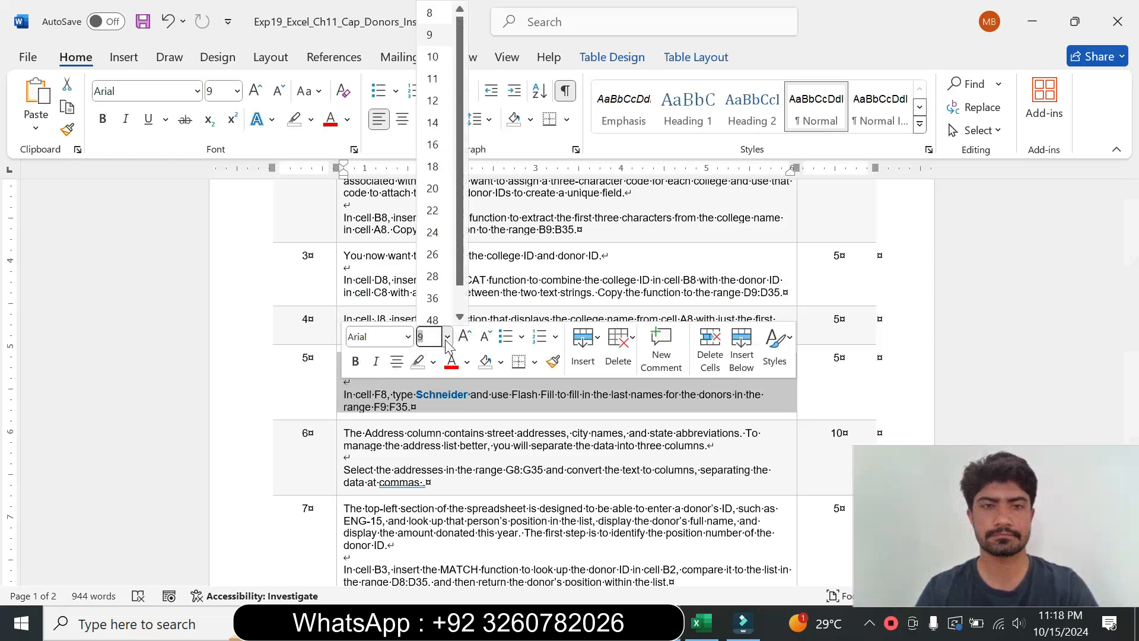
click(432, 122)
click(312, 120)
click(352, 174)
drag(1130, 305, 1129, 323)
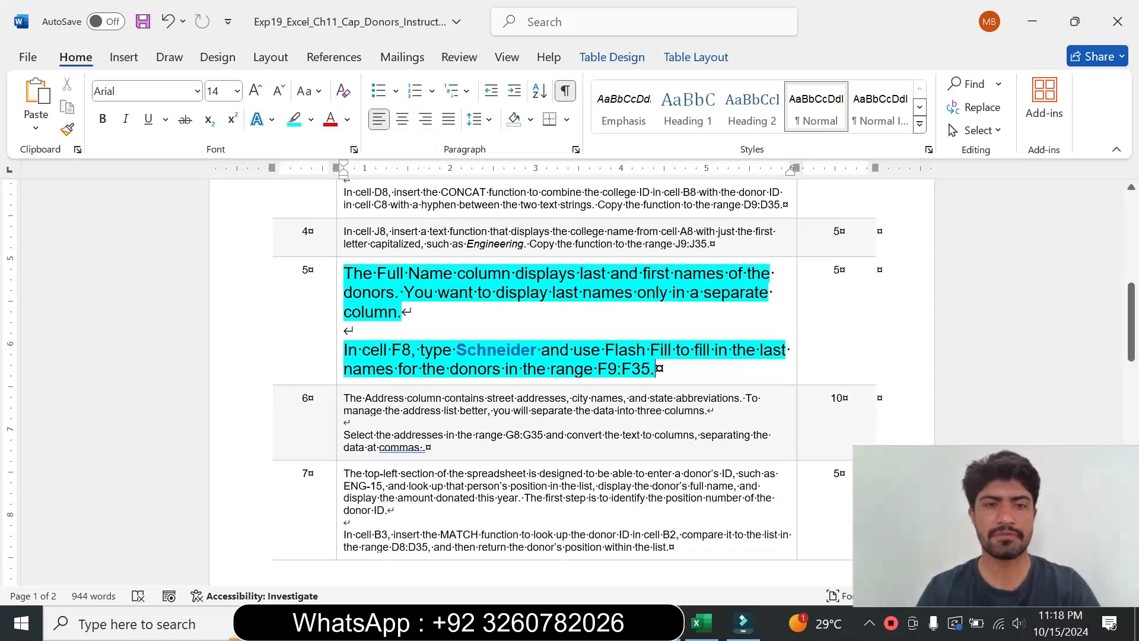
Step: Copy the word Schneider from step 5's instructions and paste it into cell F8
drag(345, 273, 410, 312)
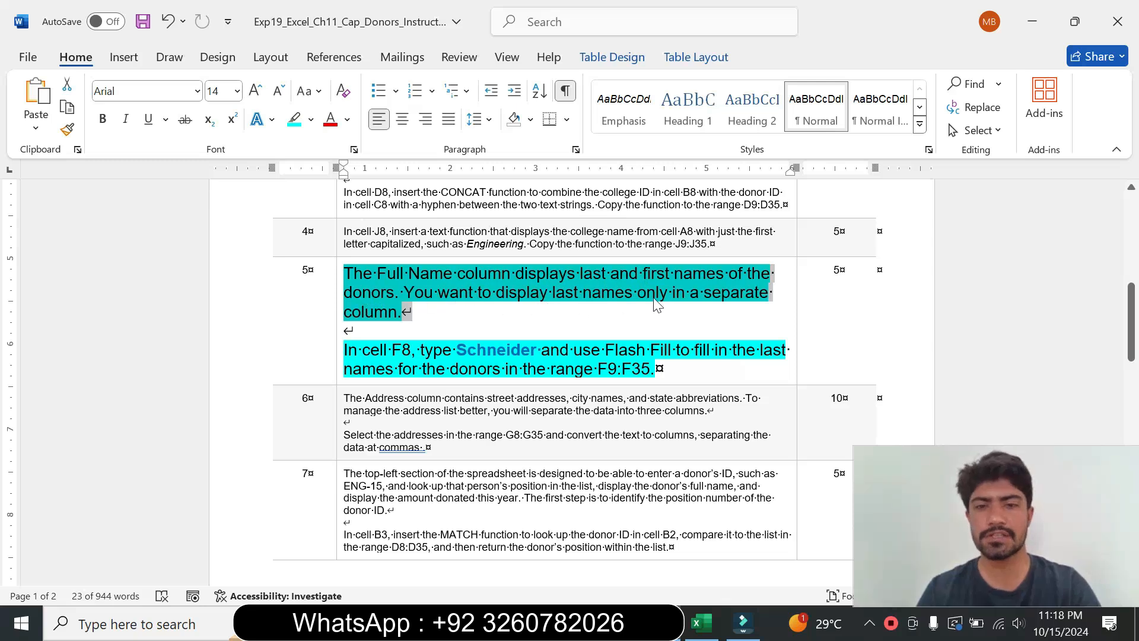
drag(345, 350, 655, 369)
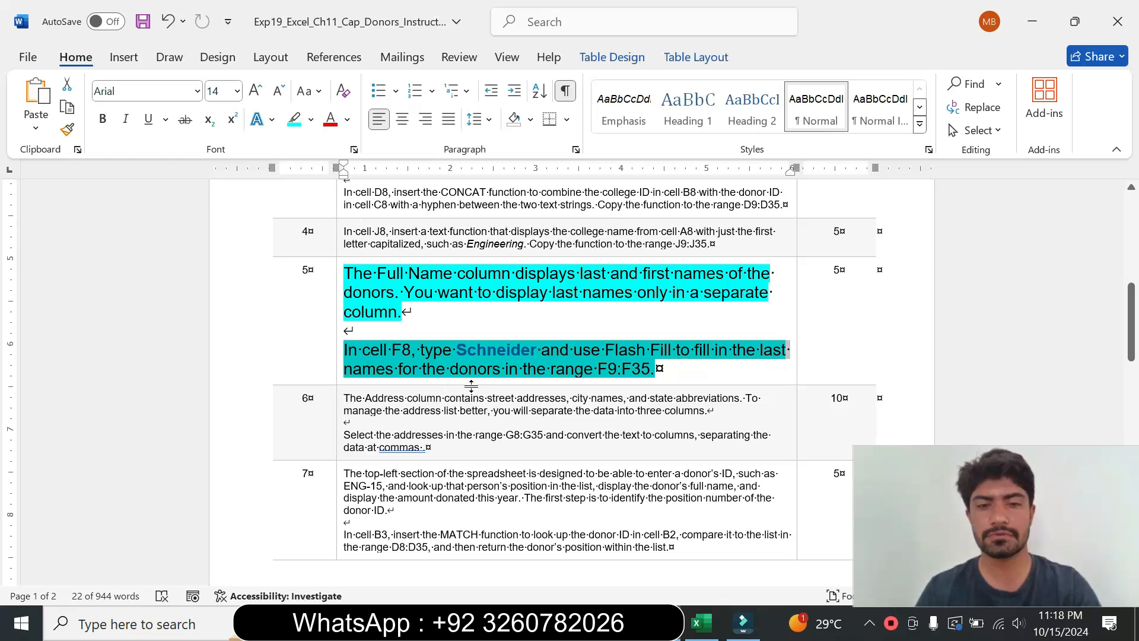
click(628, 372)
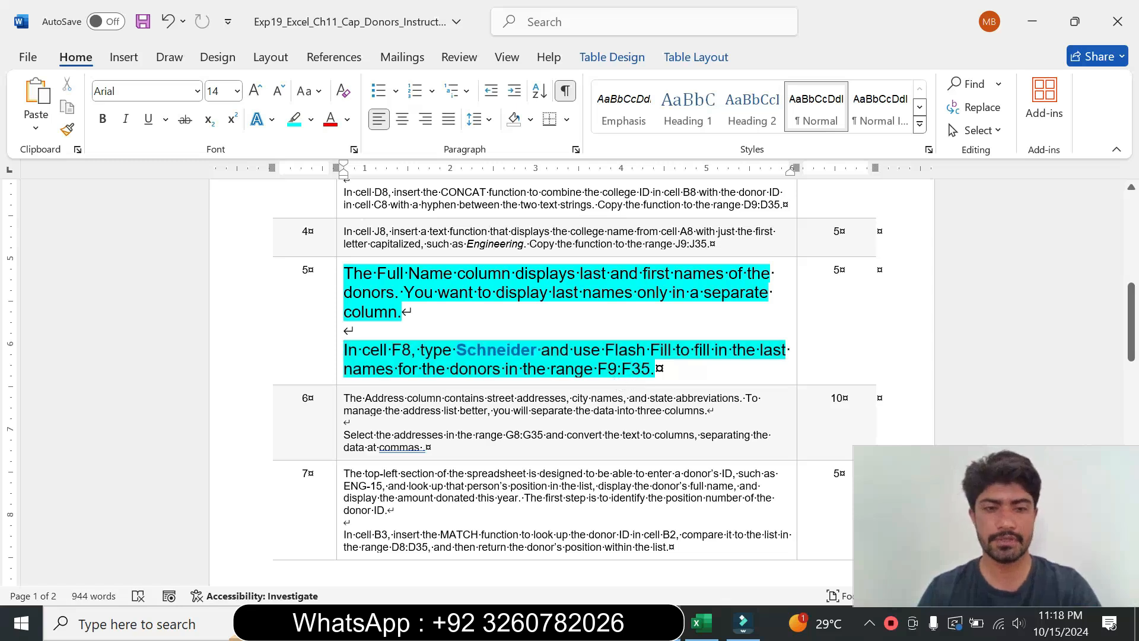
drag(345, 350, 452, 350)
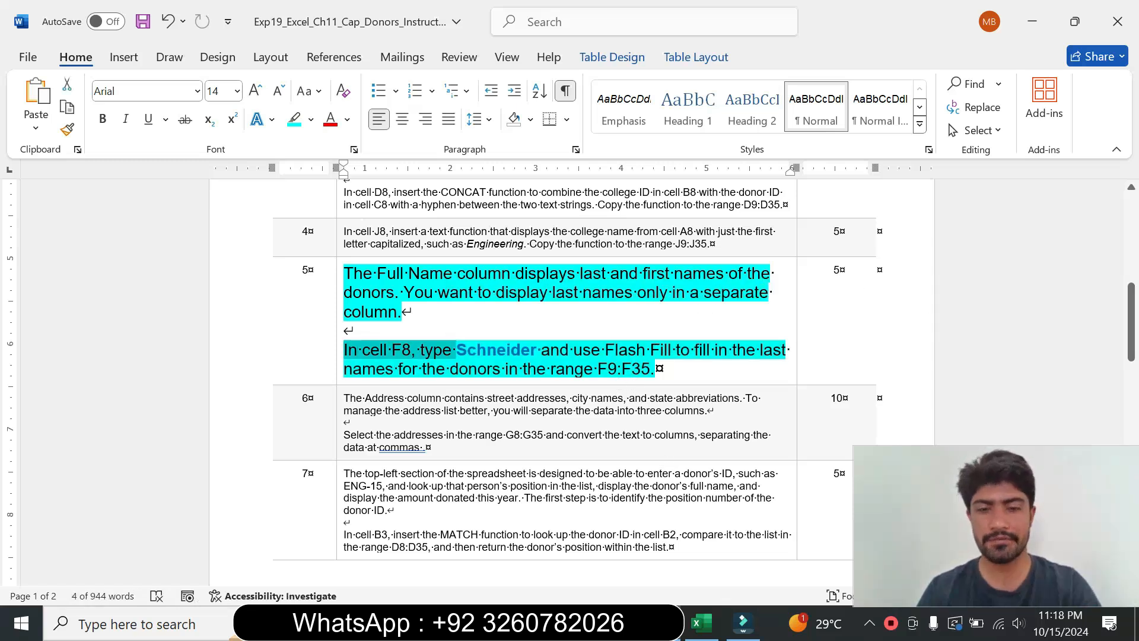
click(704, 622)
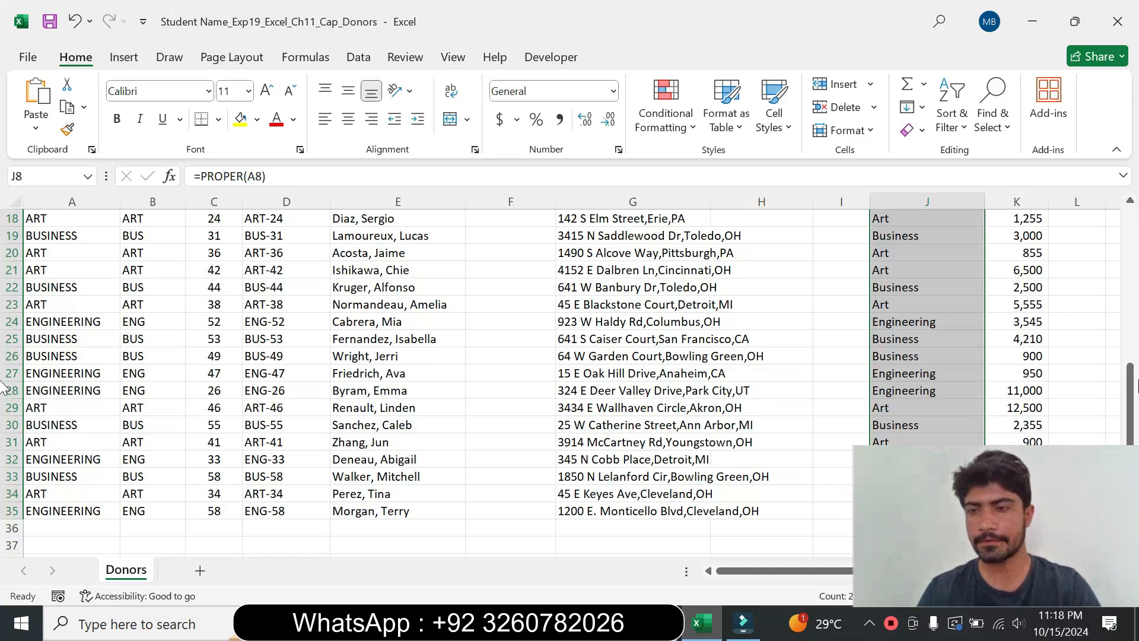
scroll(485, 288, up, 5)
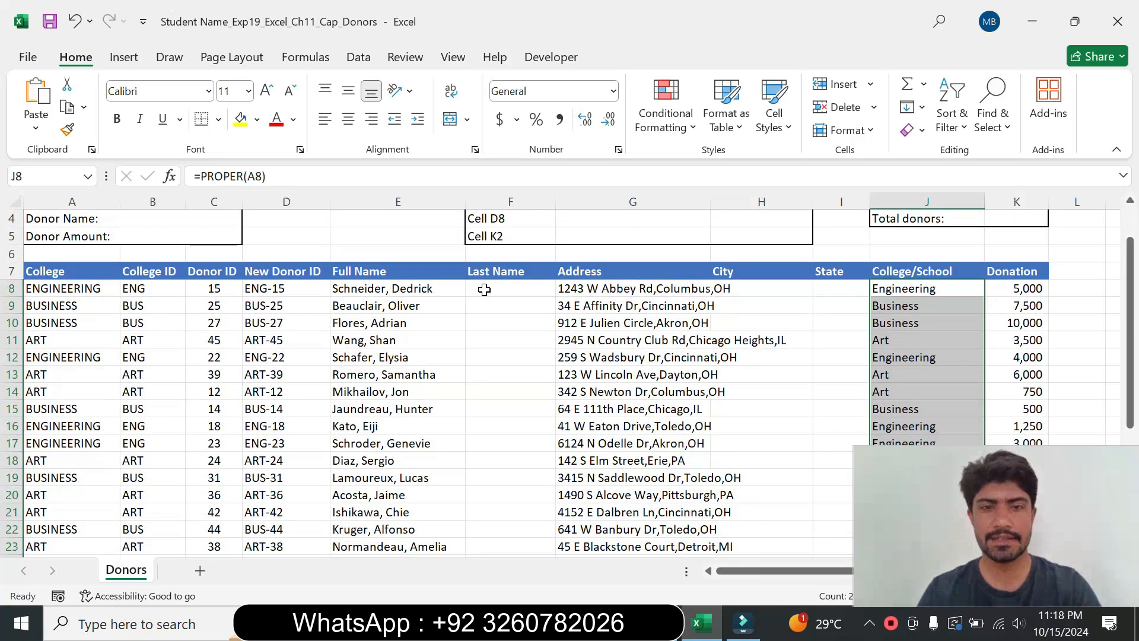
click(487, 291)
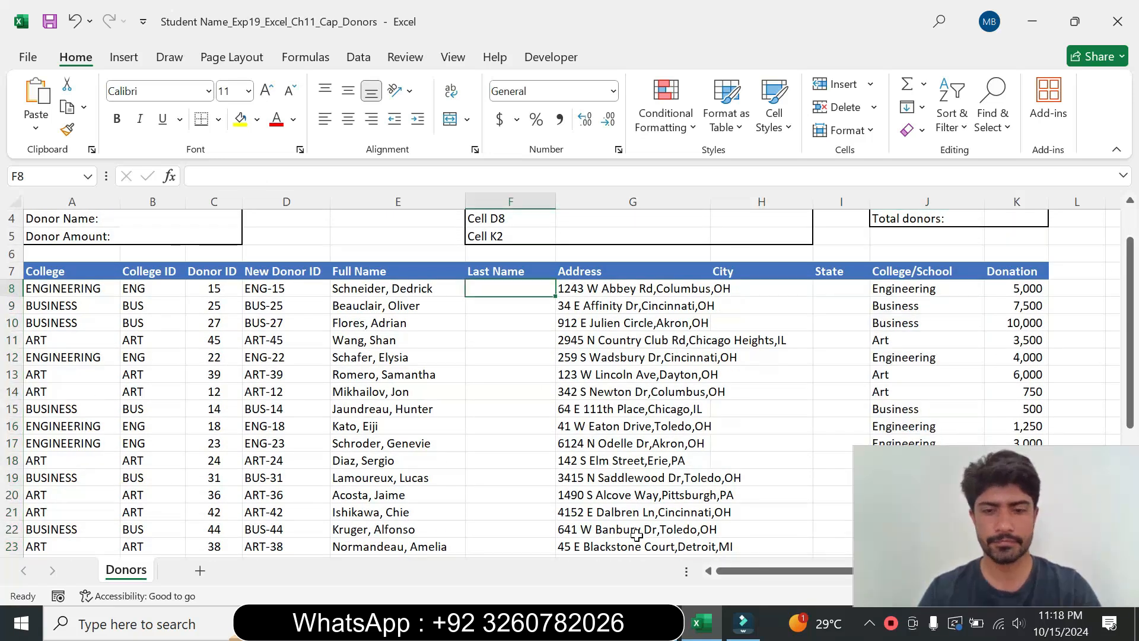
key(alt+Tab)
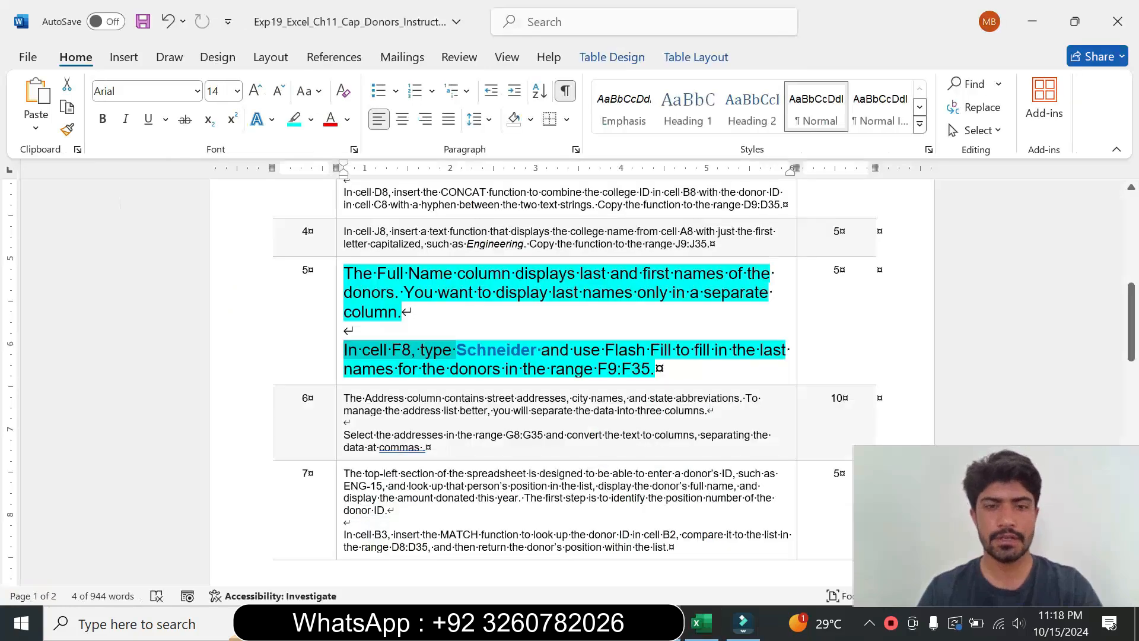
drag(456, 350, 538, 357)
key(ctrl+c)
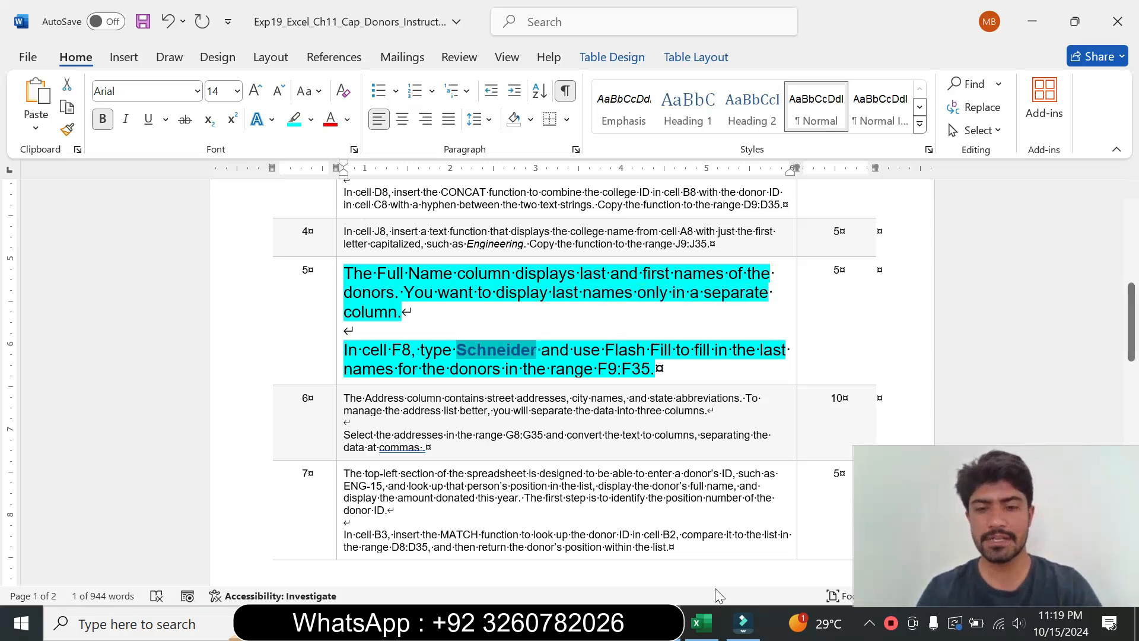
click(698, 622)
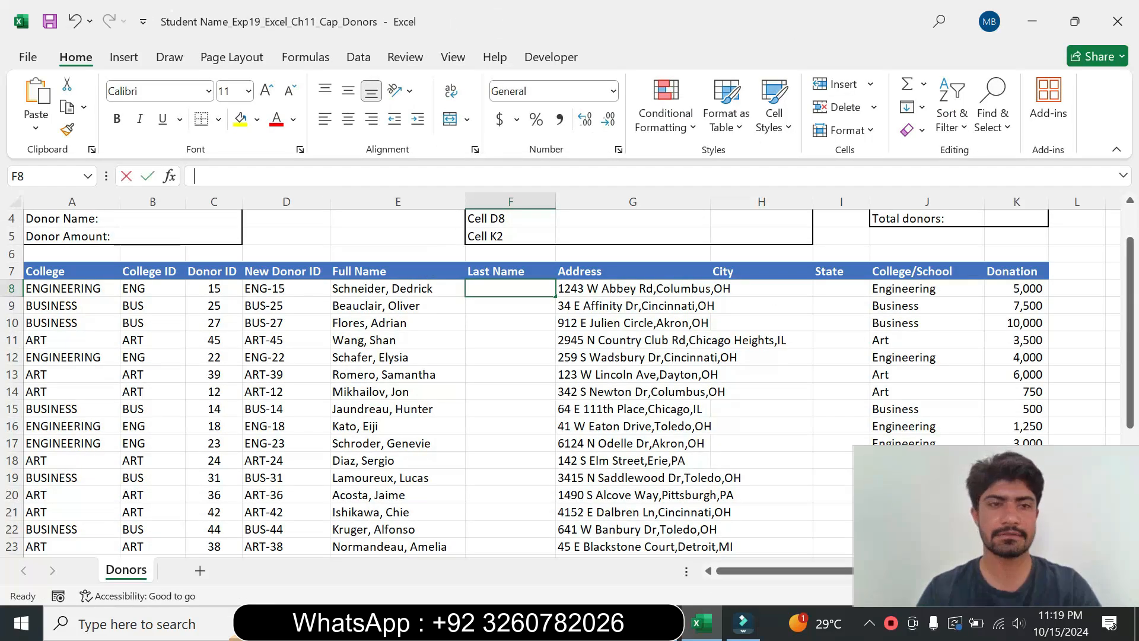
key(ctrl+v)
key(Return)
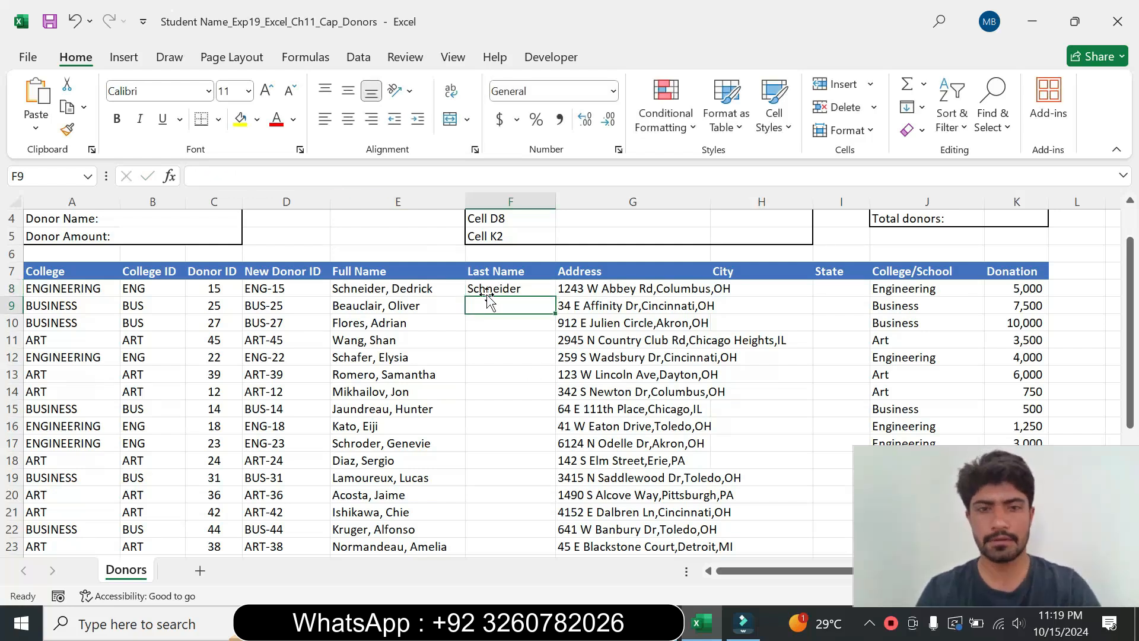
Step: Flash Fill the donors' last names in column F, starting from the Schneider entry in F8
key(alt+Tab)
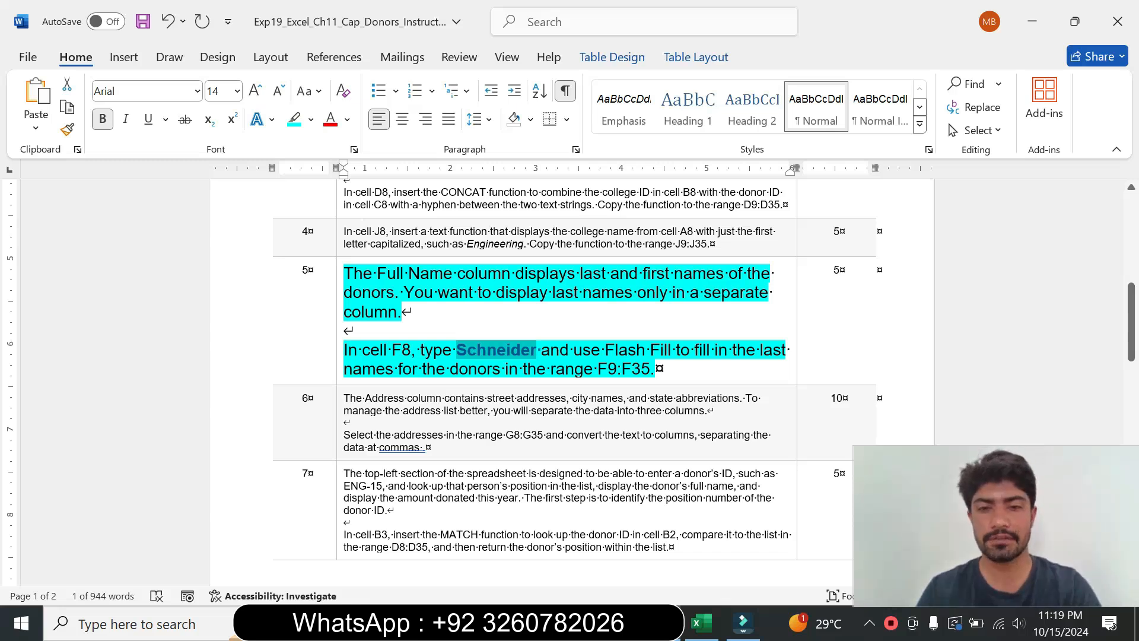
drag(597, 369, 651, 370)
key(ctrl+c)
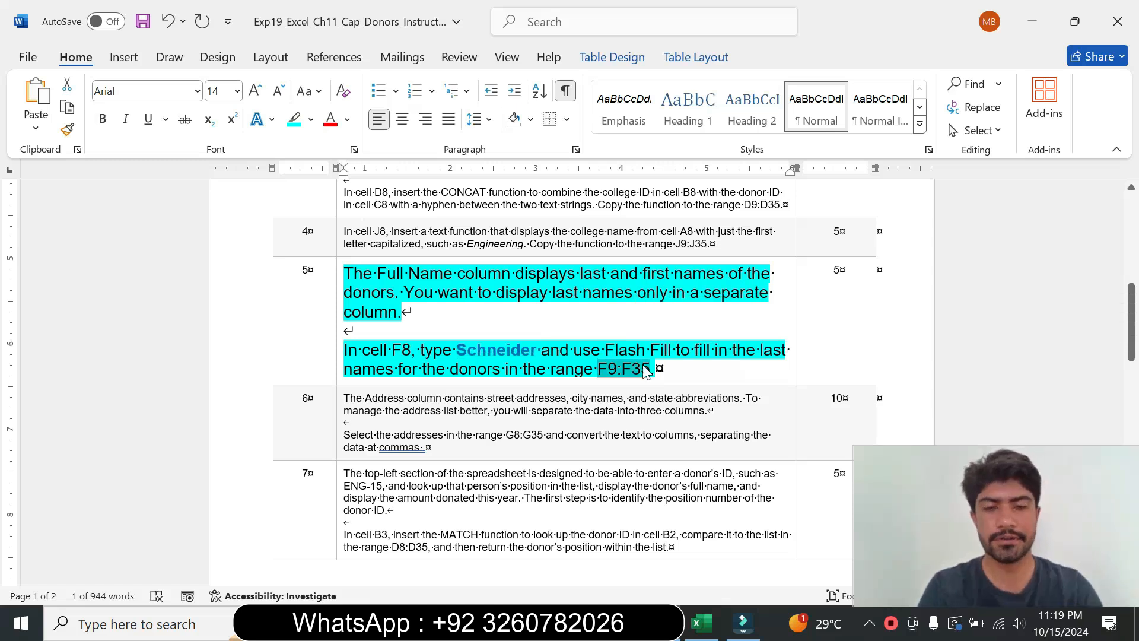
click(701, 623)
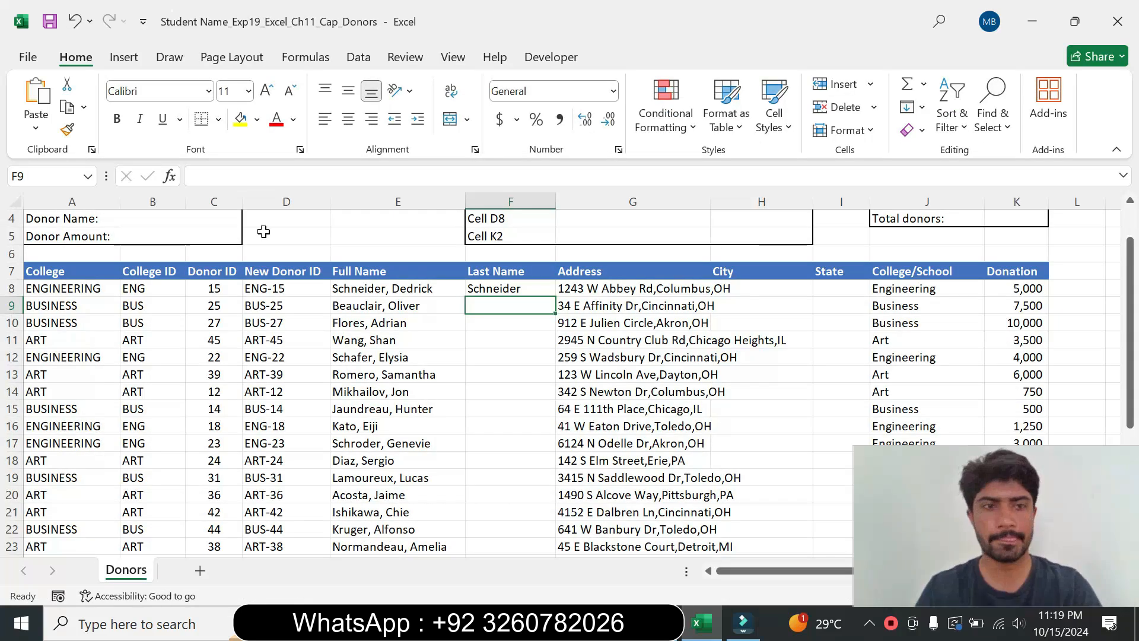
click(35, 176)
key(ctrl+v)
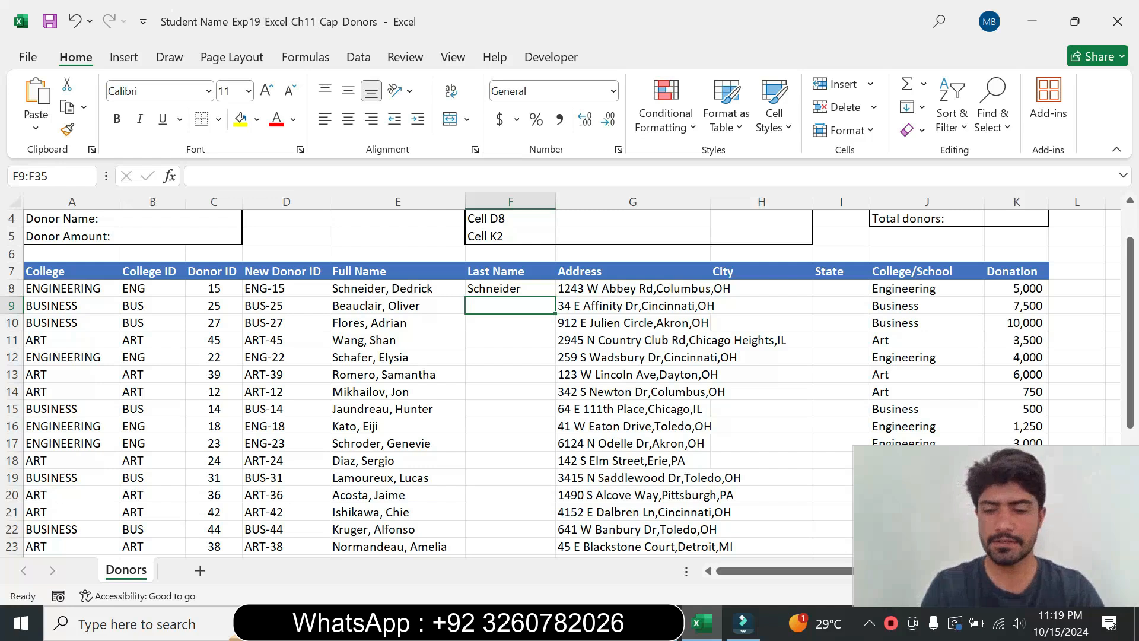
key(Return)
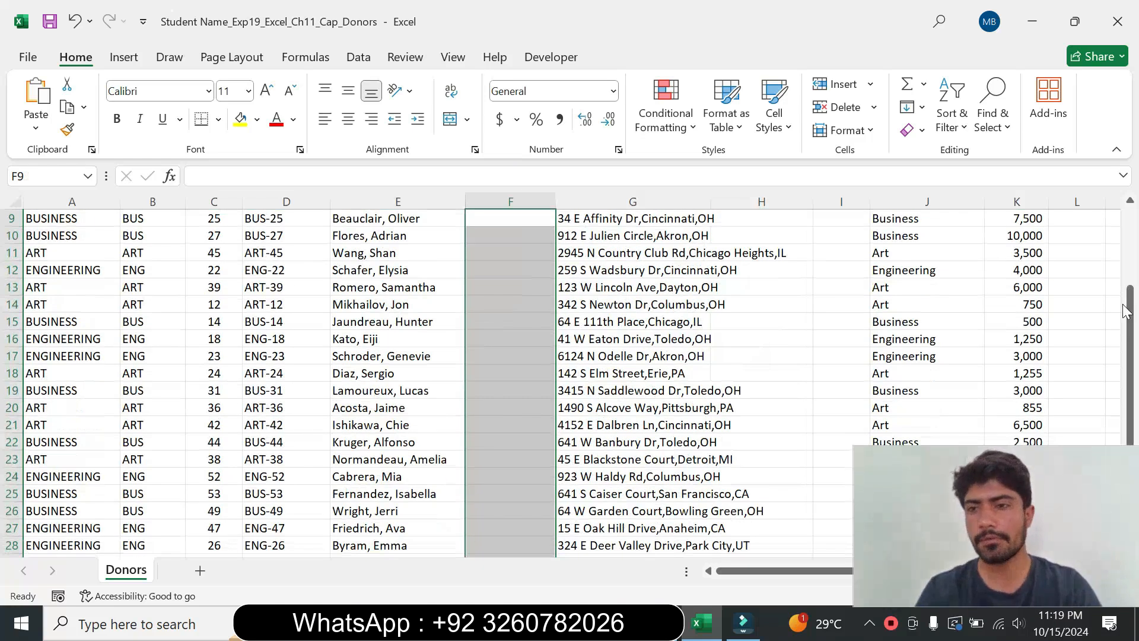
drag(1126, 311, 1128, 234)
click(520, 335)
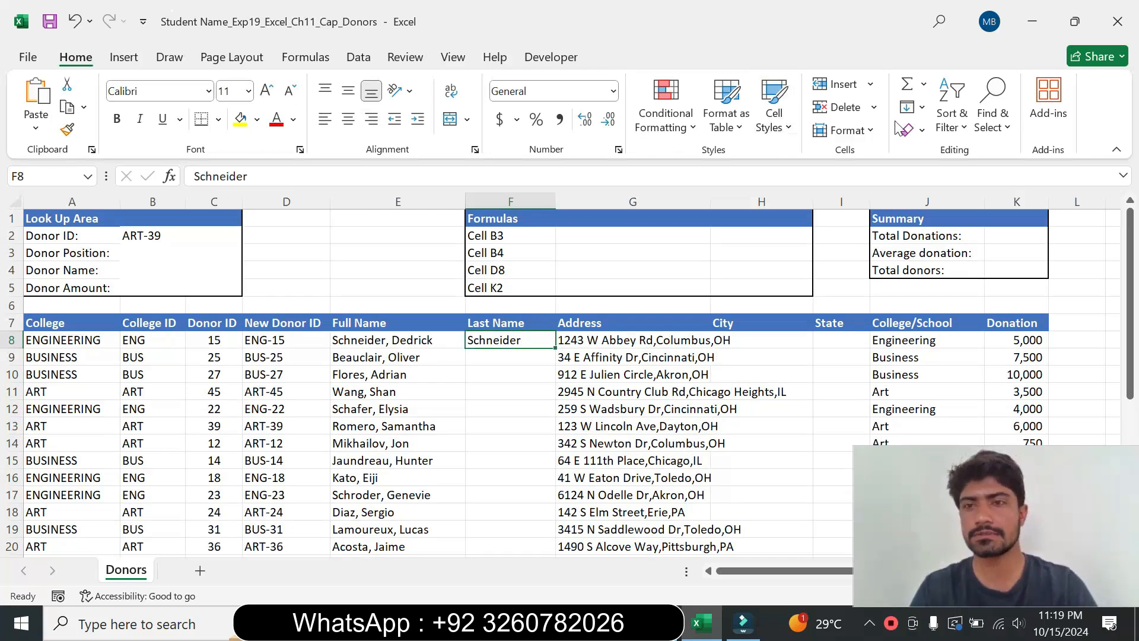
click(925, 109)
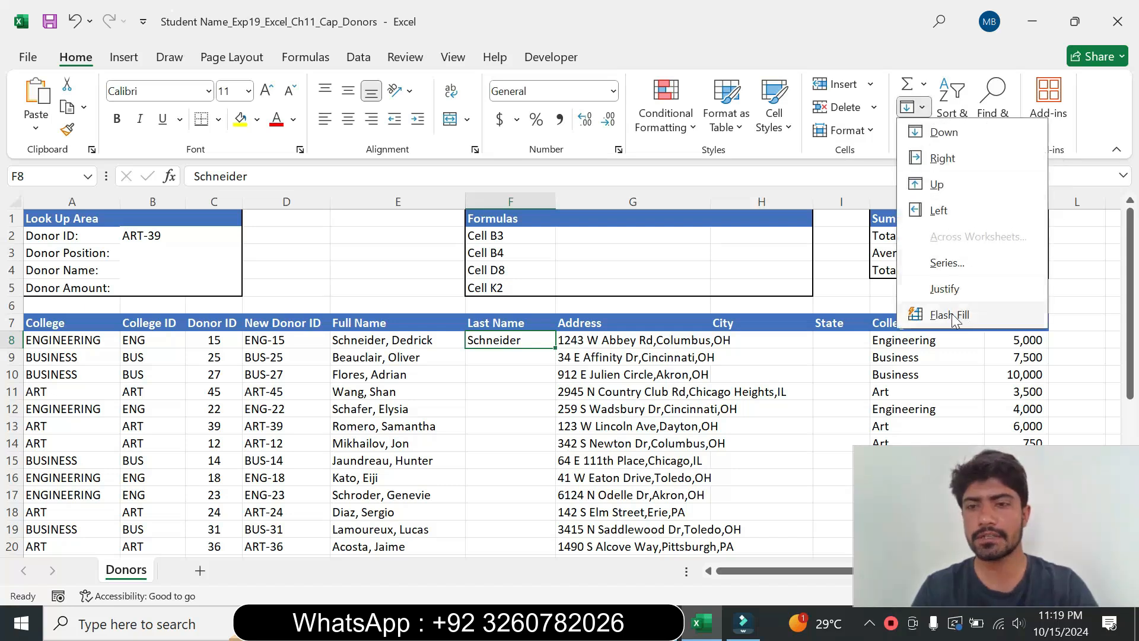
click(950, 315)
click(493, 424)
Step: Set step 5's instruction text back to 9 pt with no highlight colour
click(660, 622)
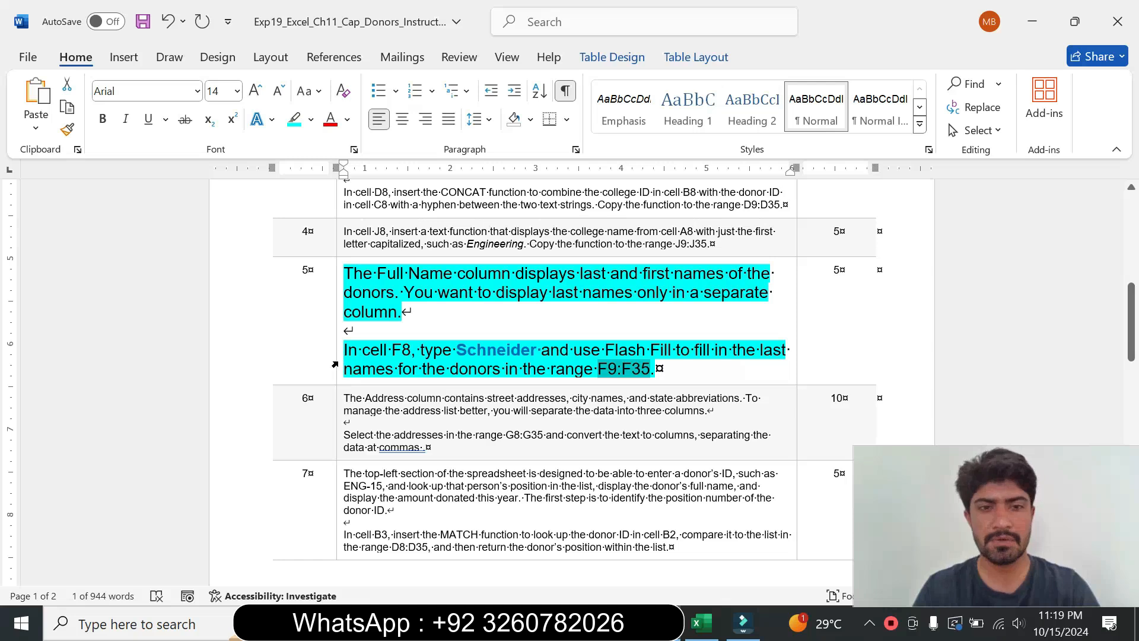
click(338, 367)
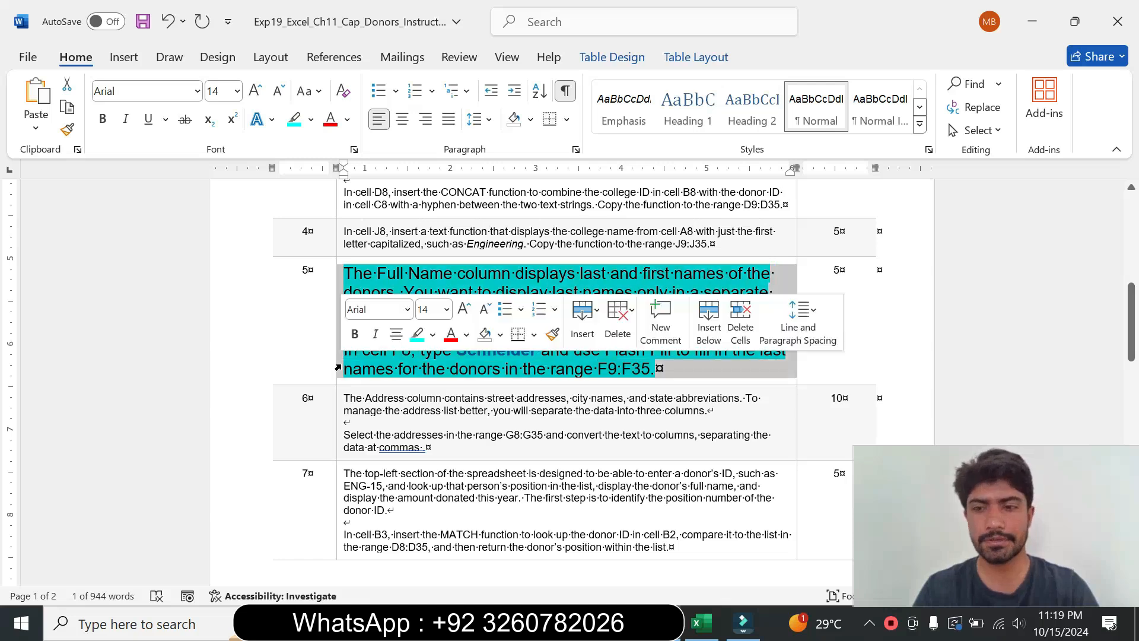
click(446, 309)
click(429, 34)
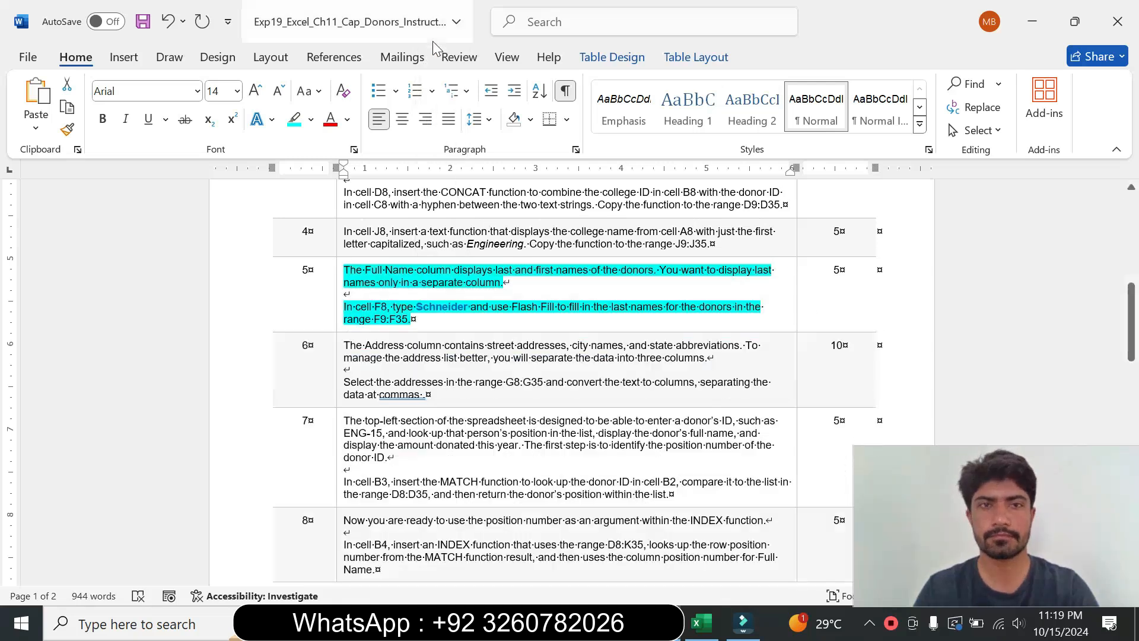
click(310, 119)
click(332, 263)
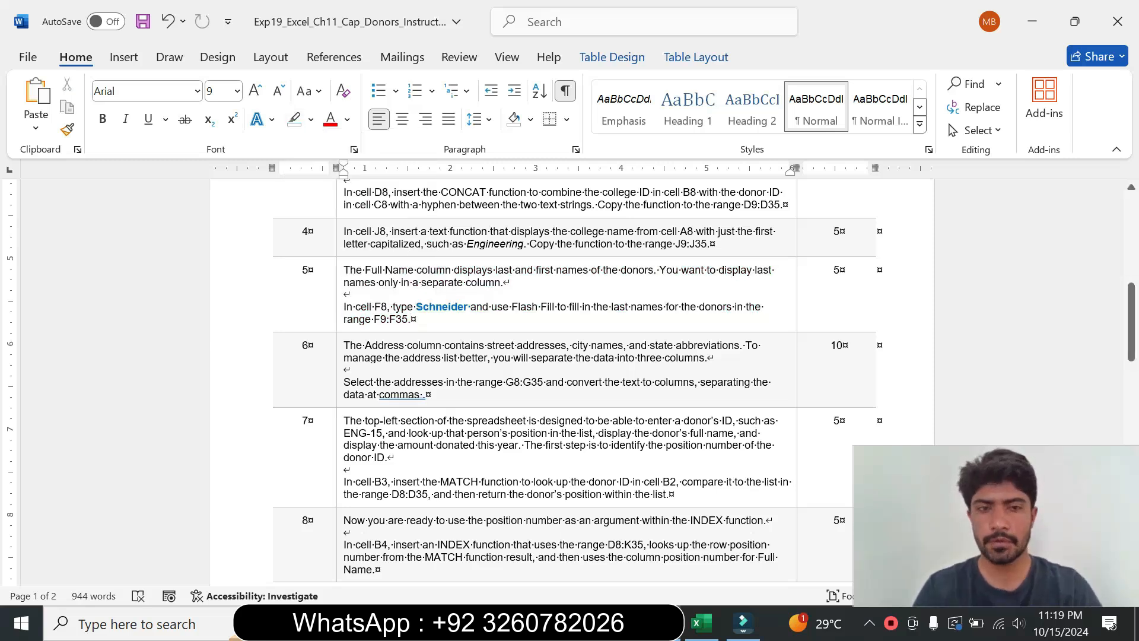
Step: Enlarge step 6's instruction text to 12 pt and highlight it turquoise
click(336, 372)
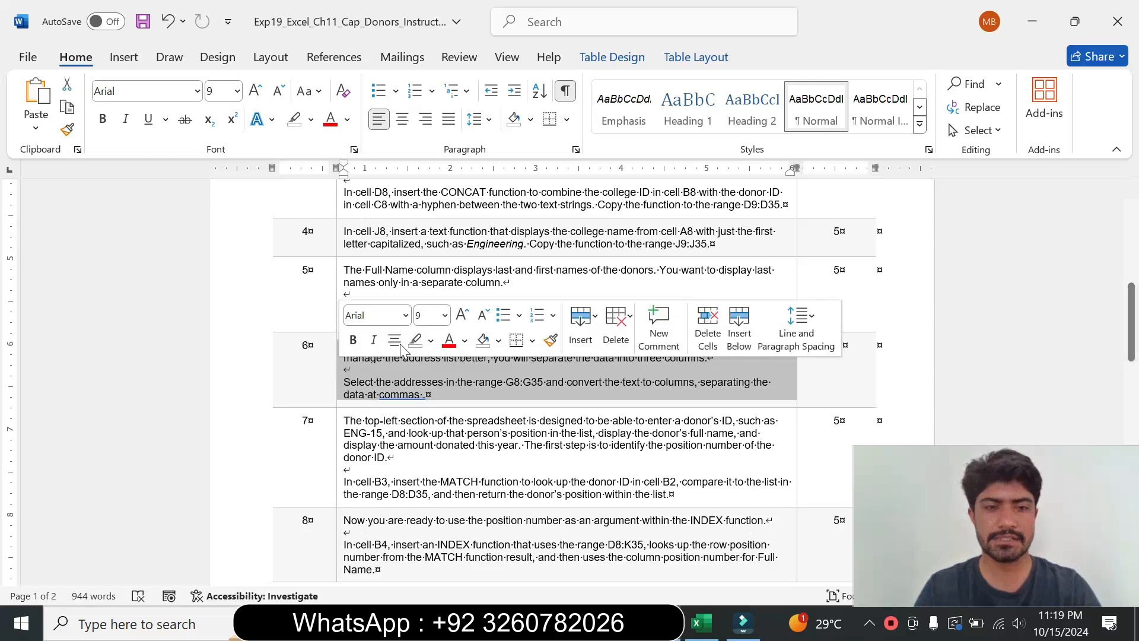
click(445, 315)
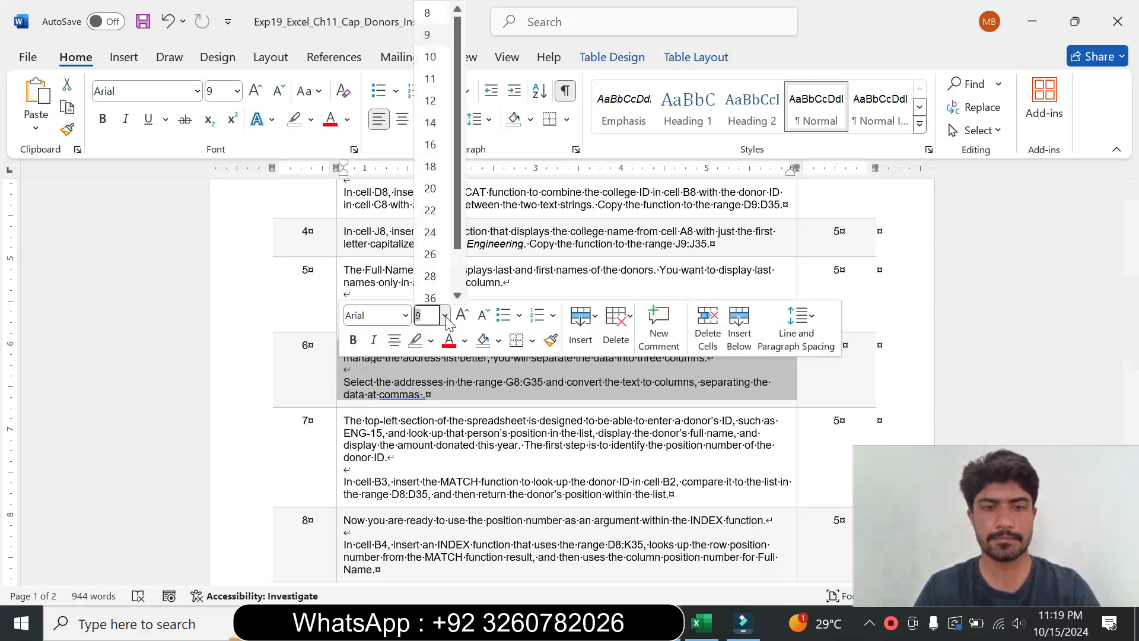
click(430, 100)
click(311, 119)
click(351, 182)
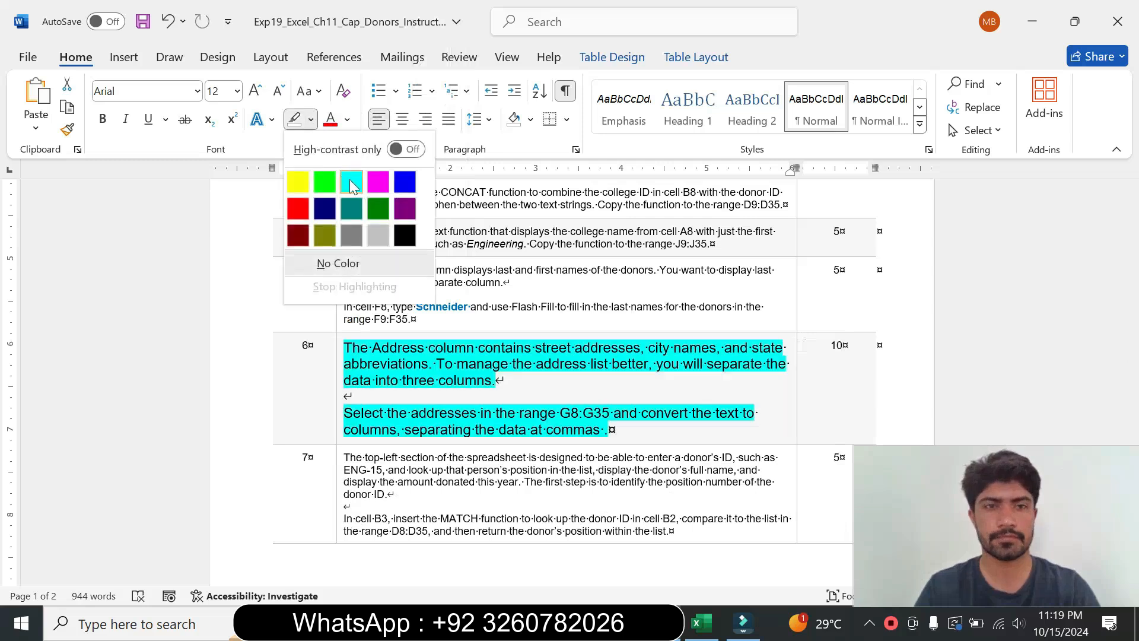
Step: Copy the range G8:G35 from step 6's instructions and use it to select G8:G35 in the worksheet
drag(344, 348, 494, 380)
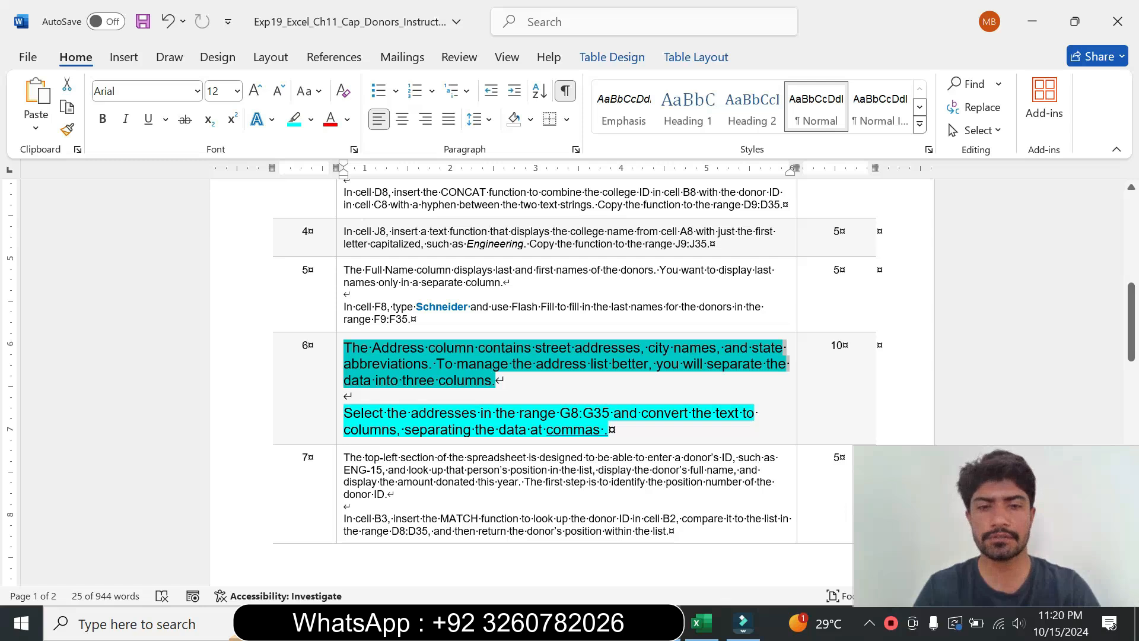
drag(344, 412, 606, 429)
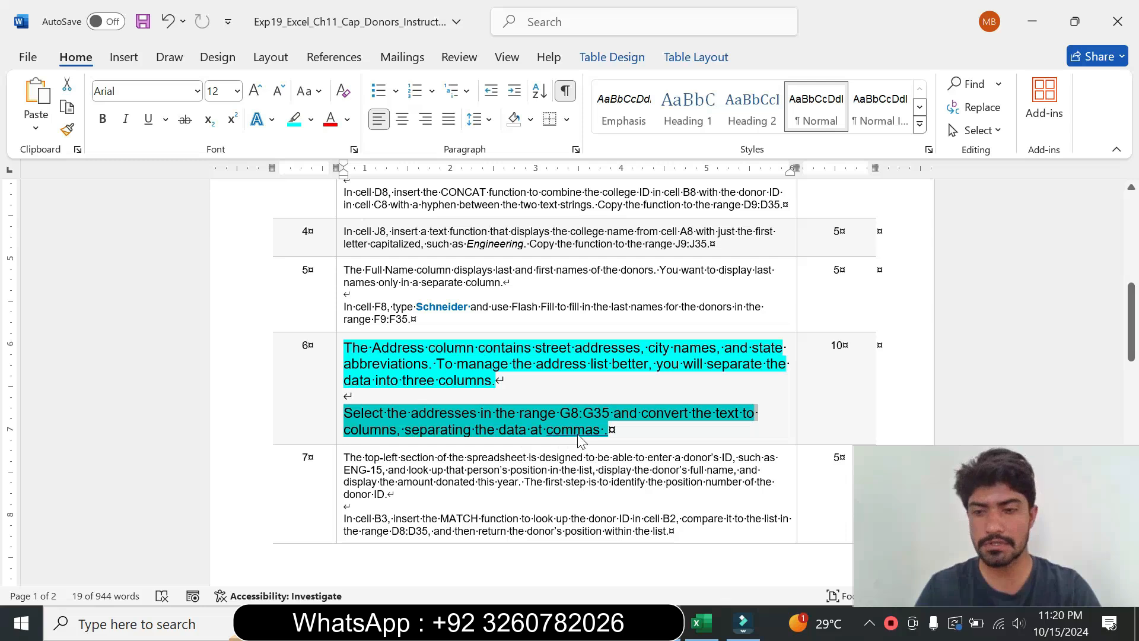
click(604, 442)
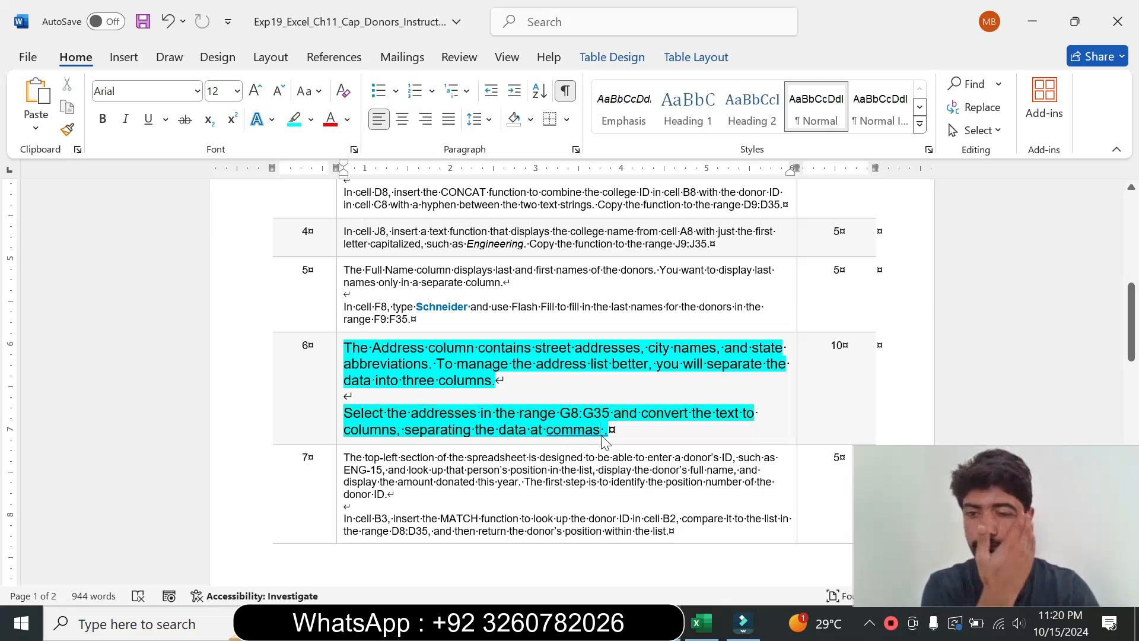
drag(559, 413, 606, 419)
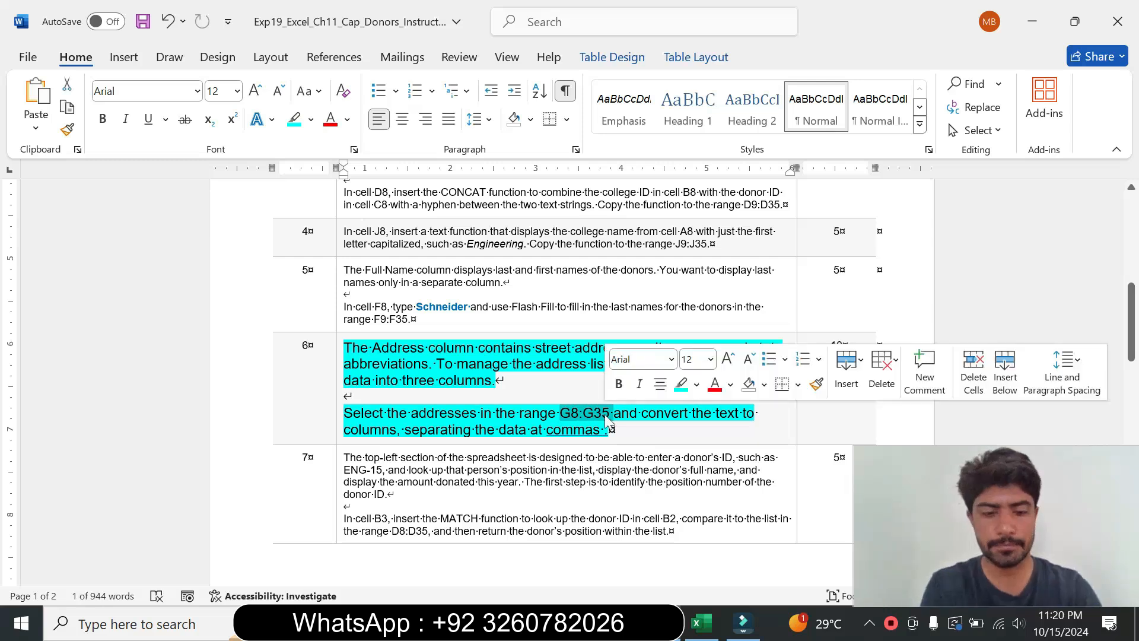
key(ctrl+c)
click(699, 623)
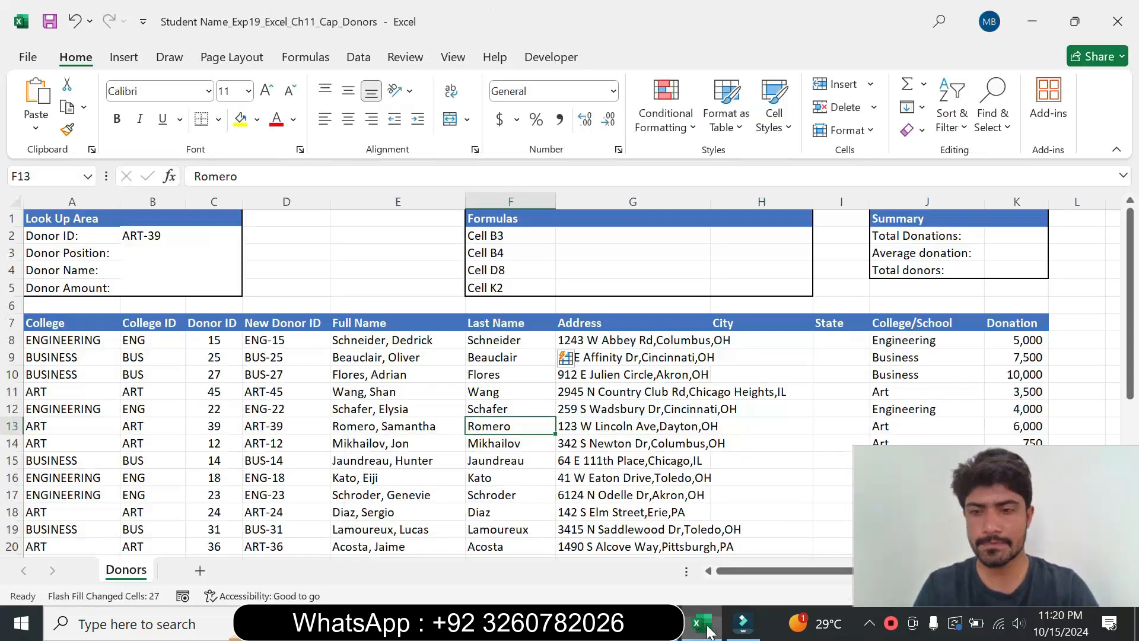
click(29, 176)
key(ctrl+v)
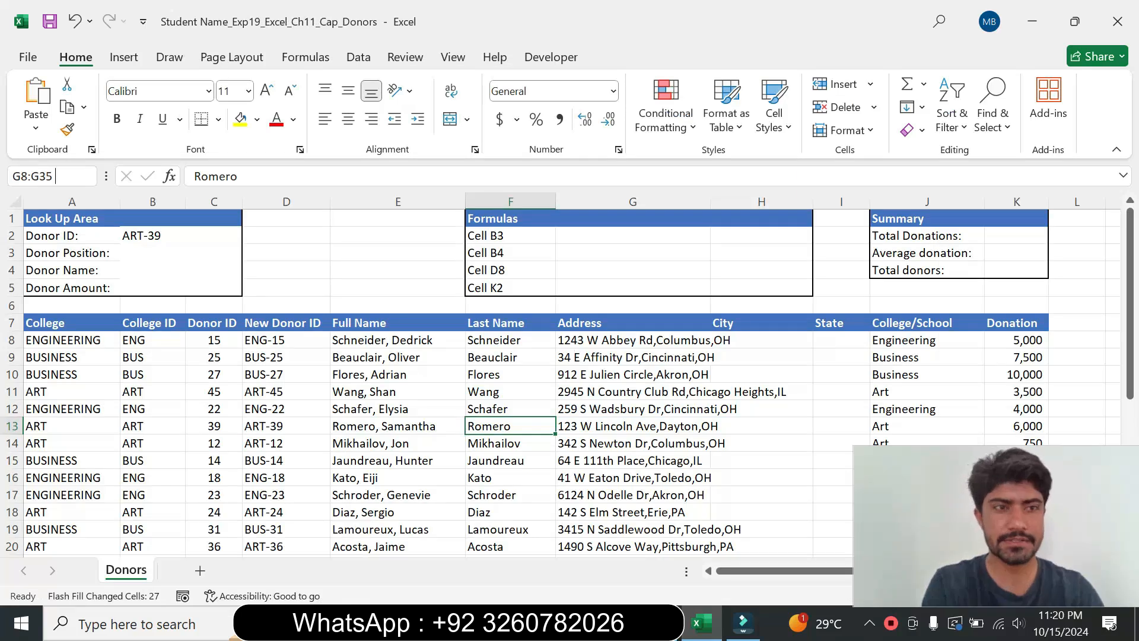
key(Return)
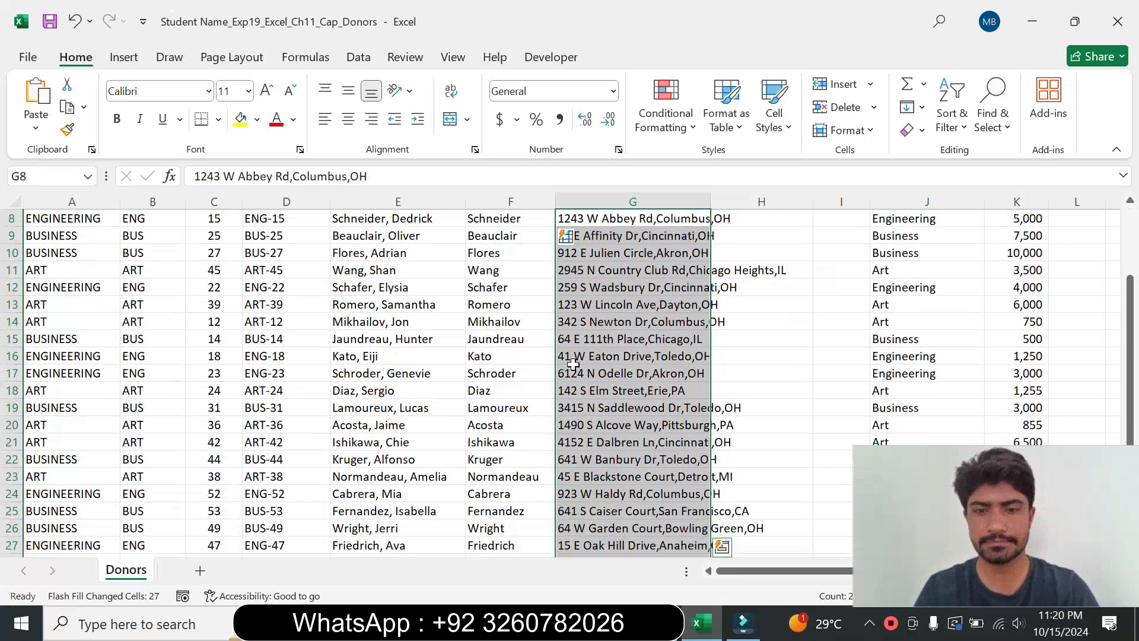
Step: Open the Text to Columns wizard for the selected addresses
click(658, 623)
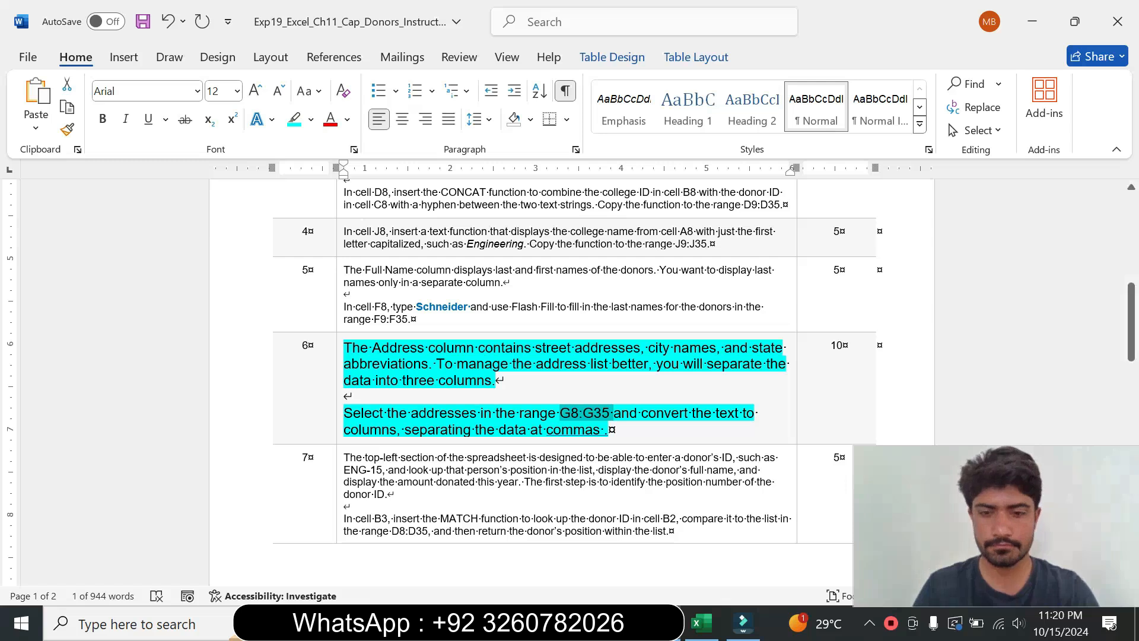
click(699, 623)
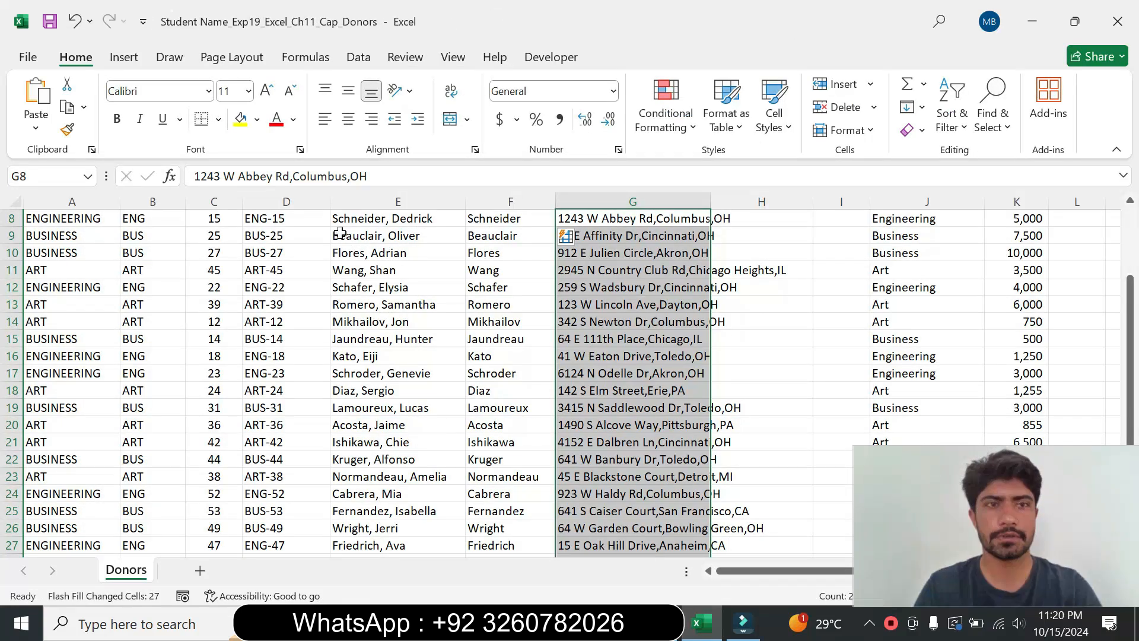
click(245, 62)
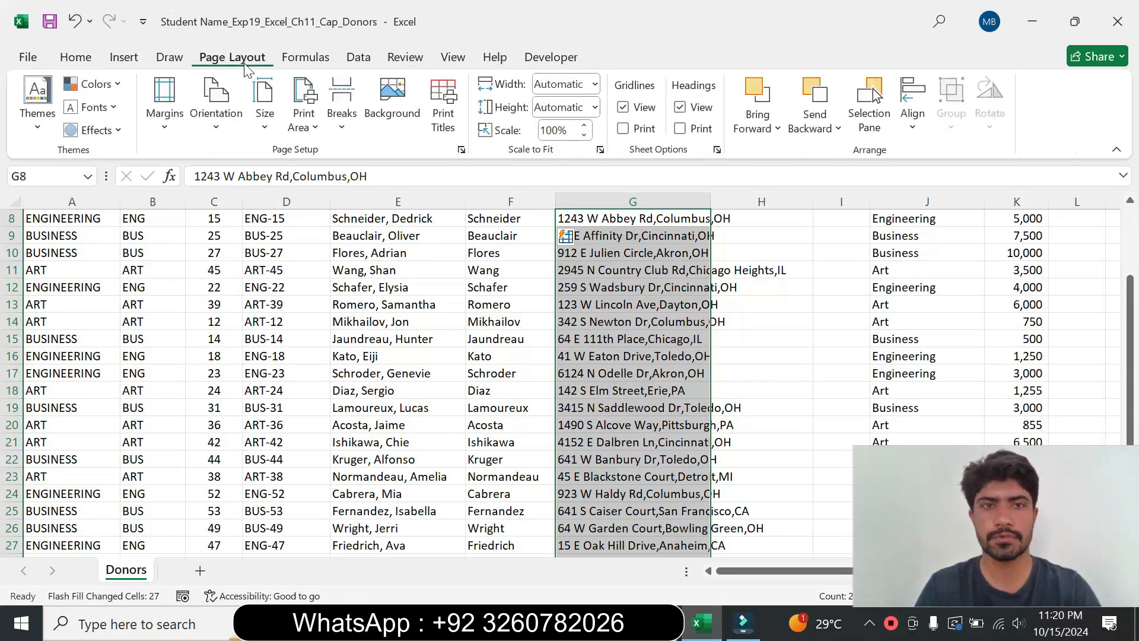
click(327, 59)
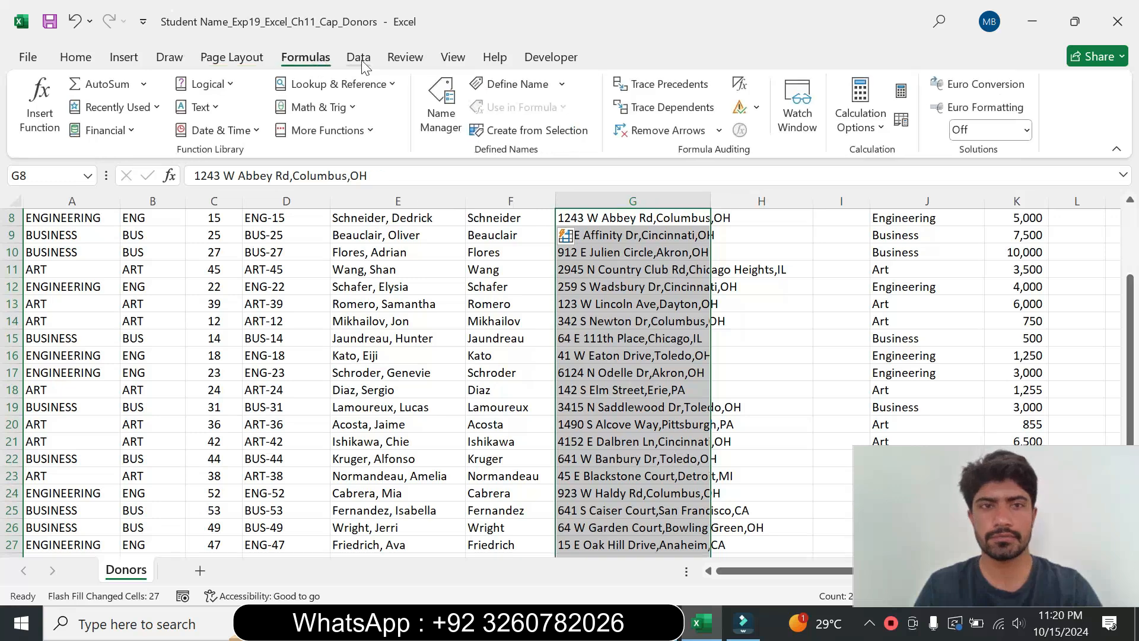
click(360, 60)
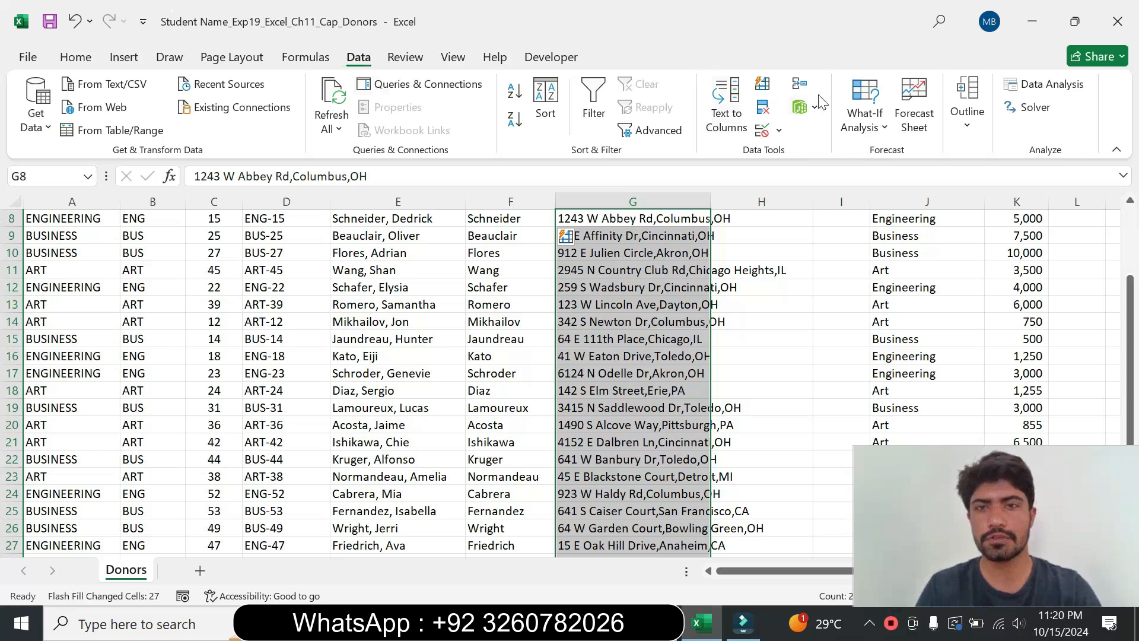
click(732, 114)
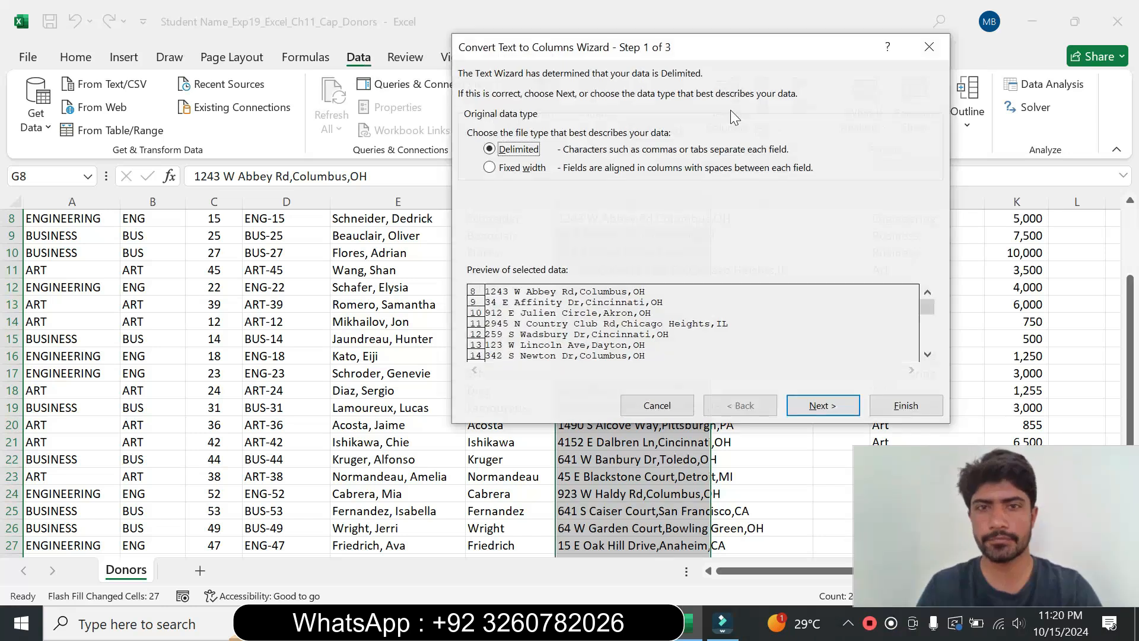
Step: Split the selected addresses at commas into separate columns, using Delimited with only Comma checked and finishing the wizard
click(640, 623)
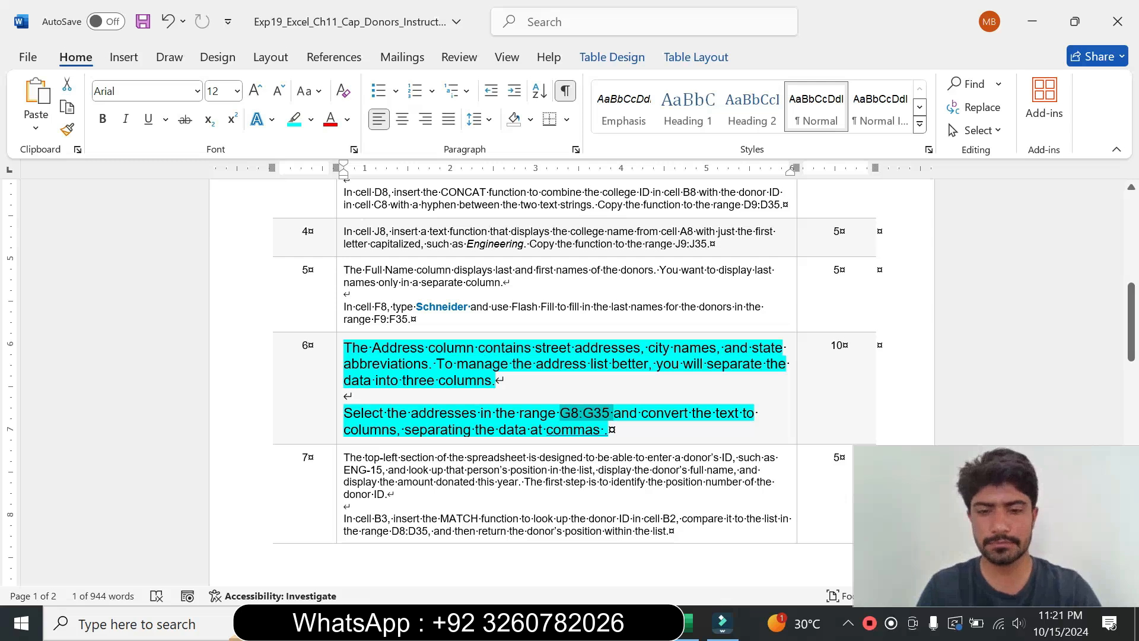
click(691, 623)
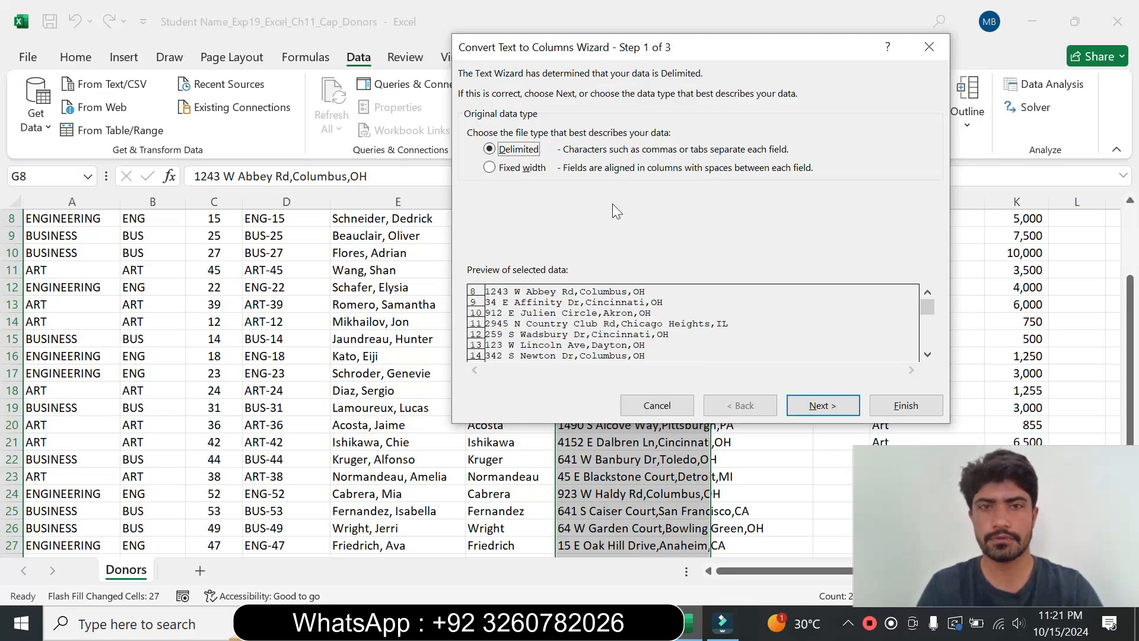
click(819, 408)
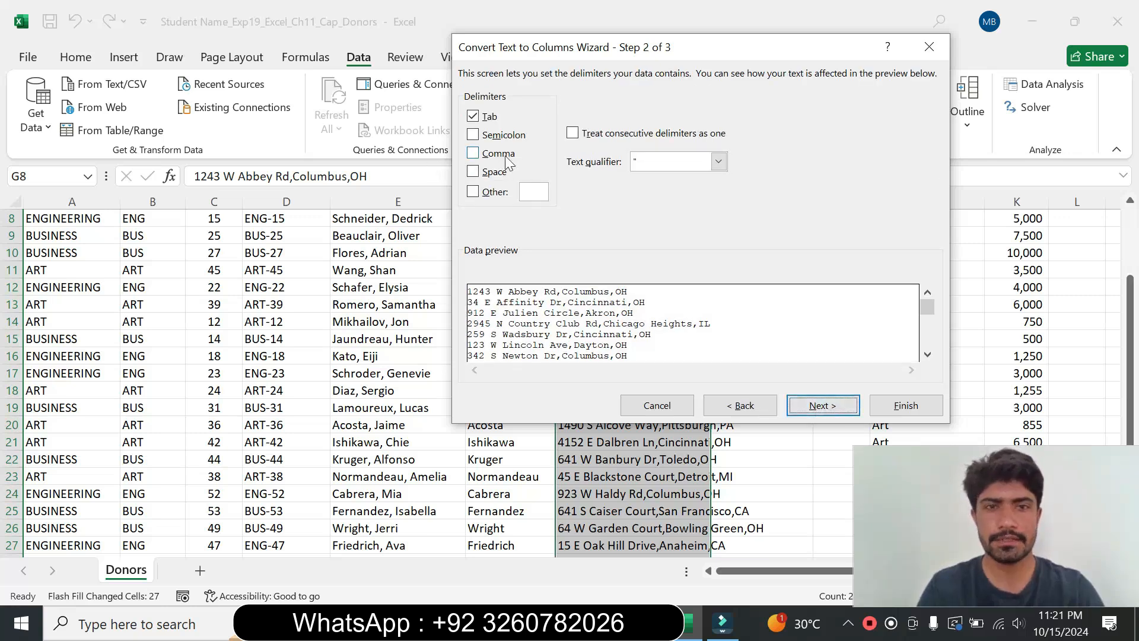
click(480, 154)
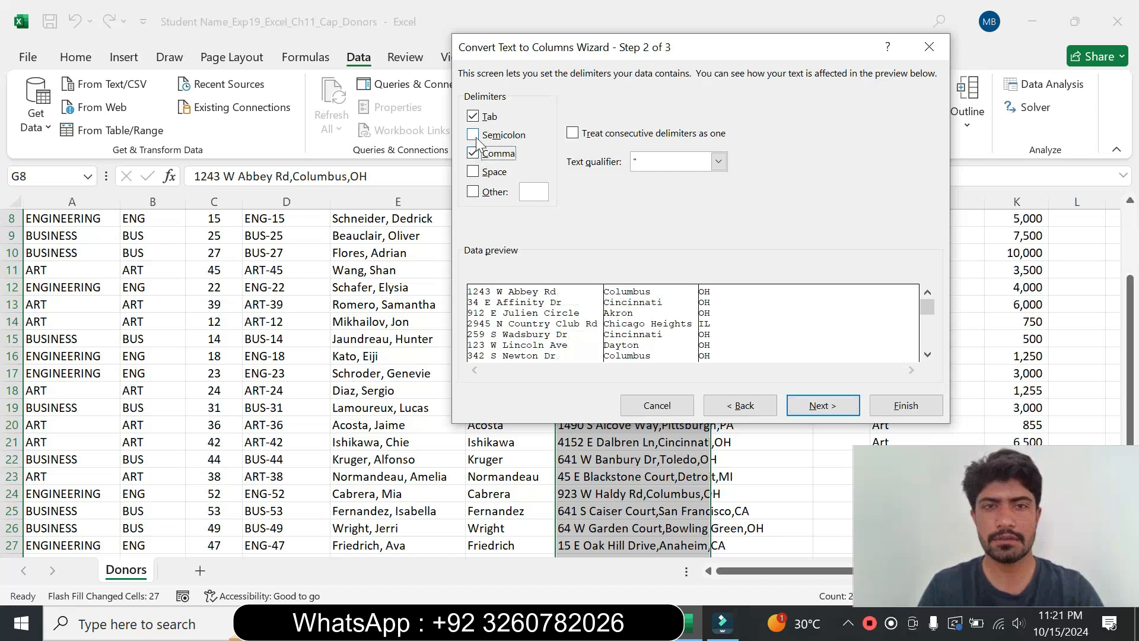
click(476, 119)
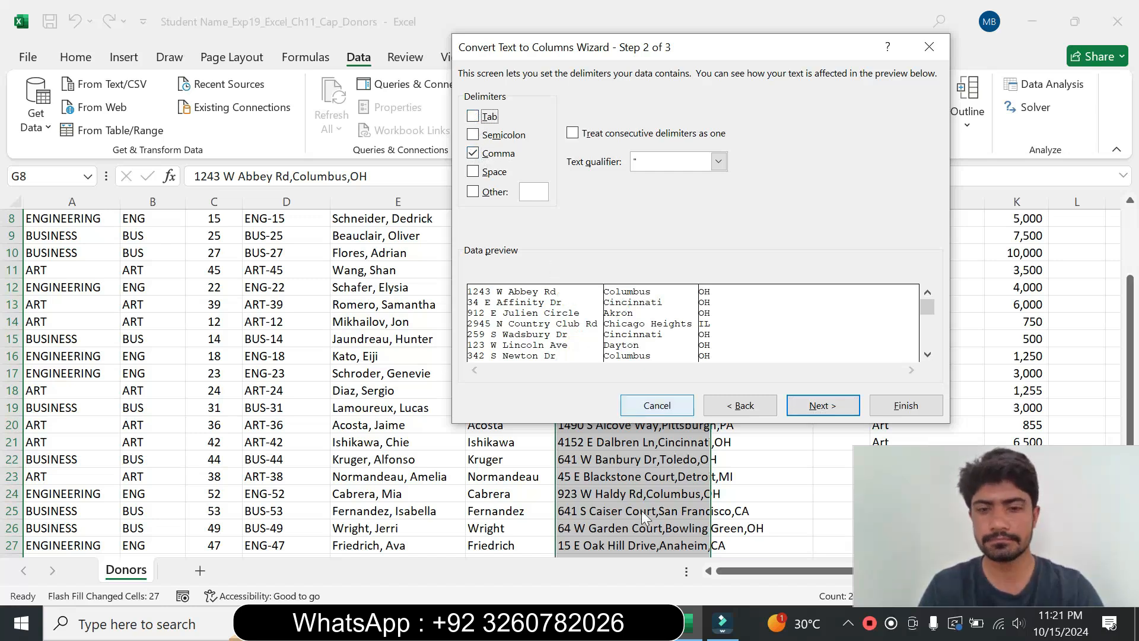
key(alt+Tab)
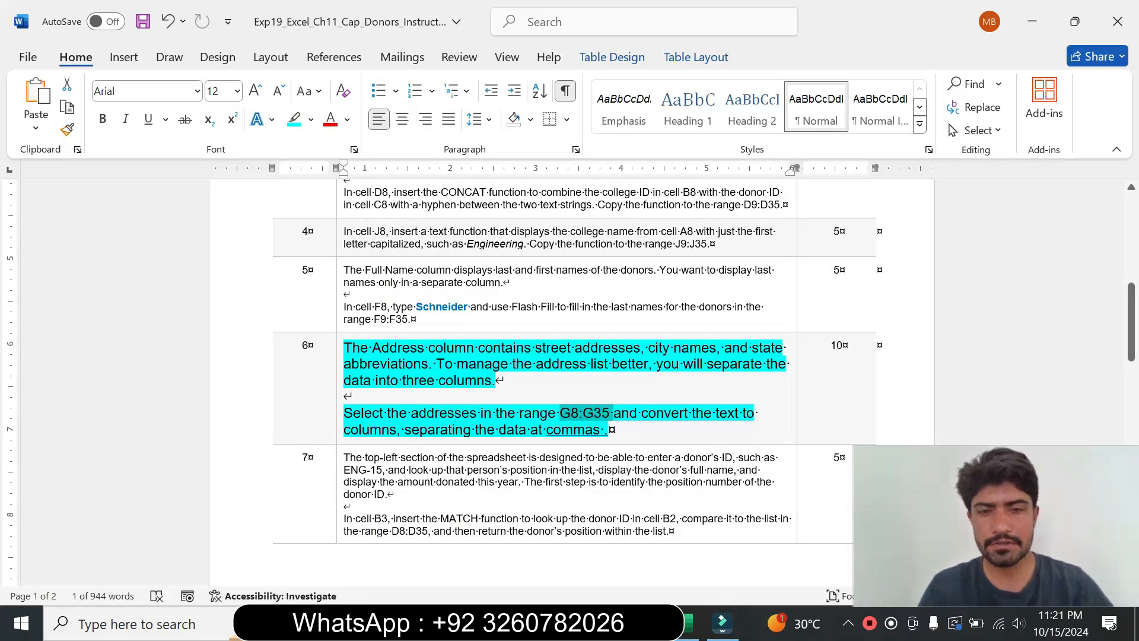
click(688, 621)
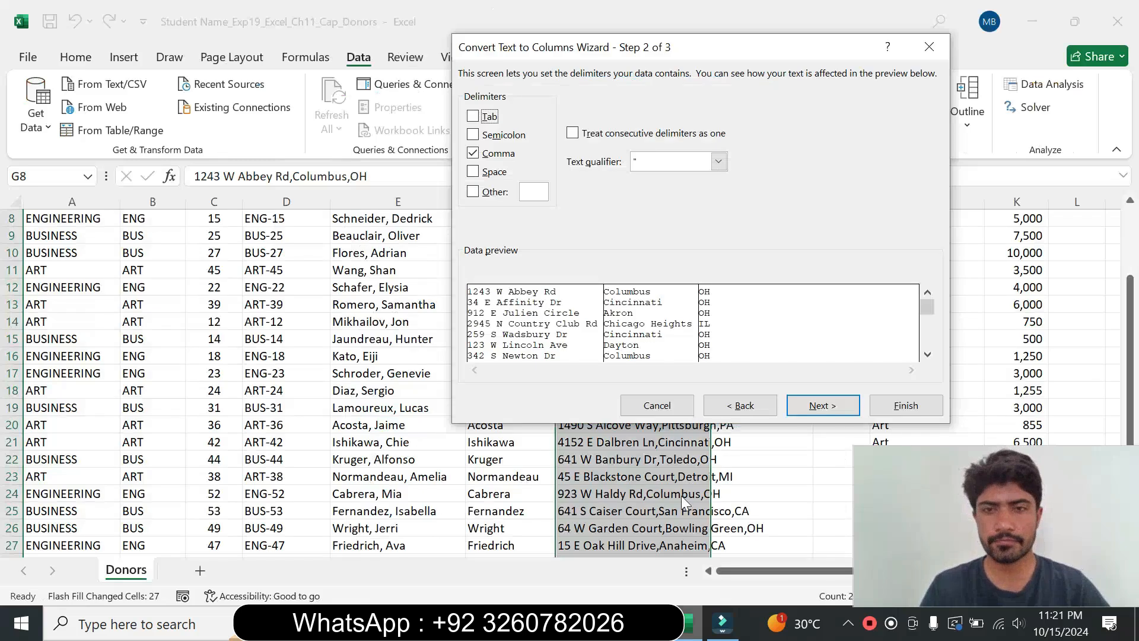
click(819, 410)
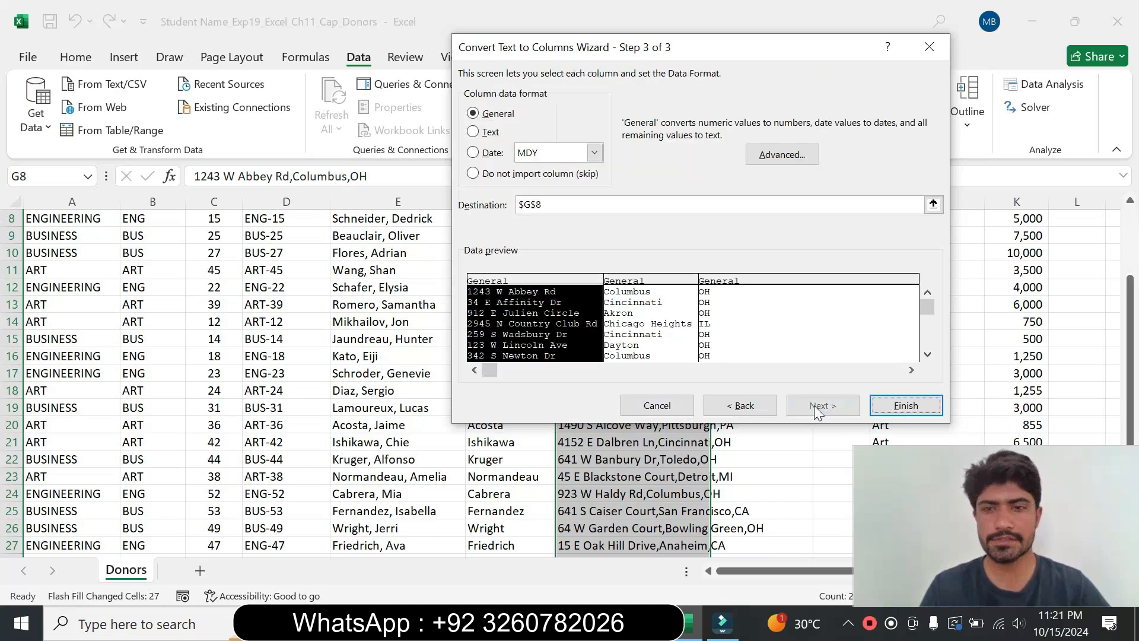
click(899, 406)
click(746, 392)
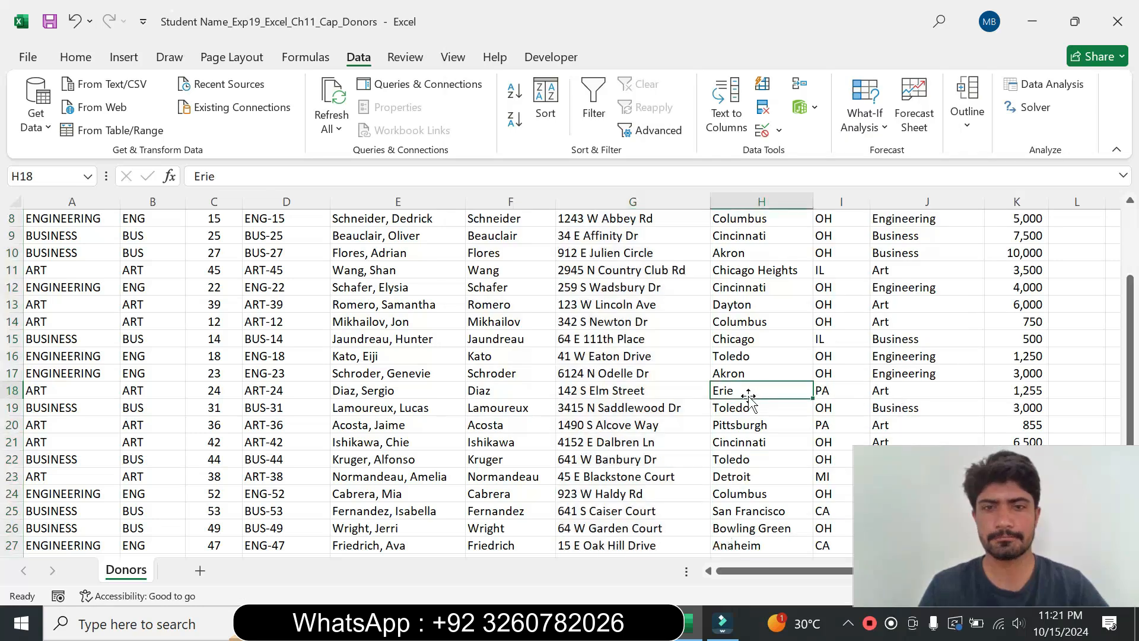
drag(1129, 338, 1119, 307)
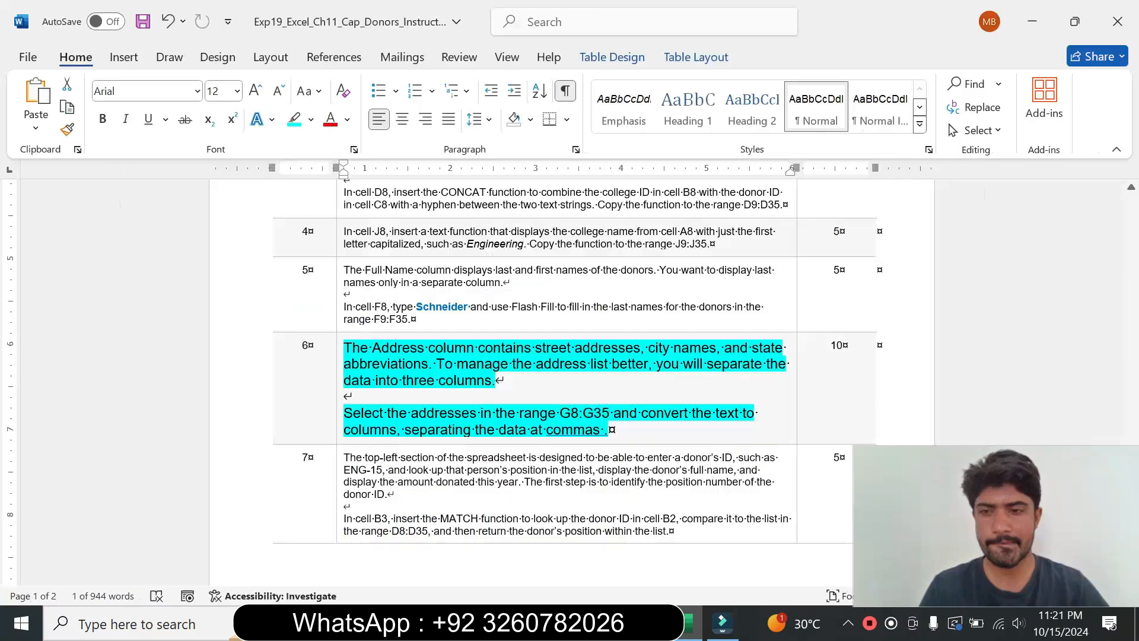
Step: Set step 6's instruction text back to 9 pt with no highlight colour
key(alt+Tab)
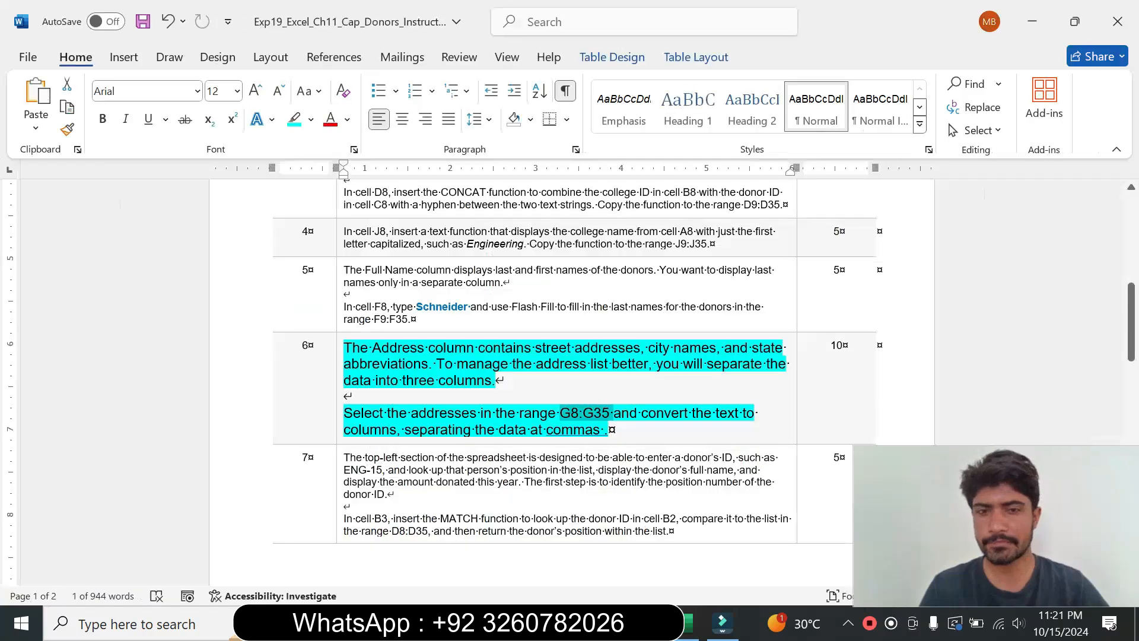
click(338, 425)
click(446, 367)
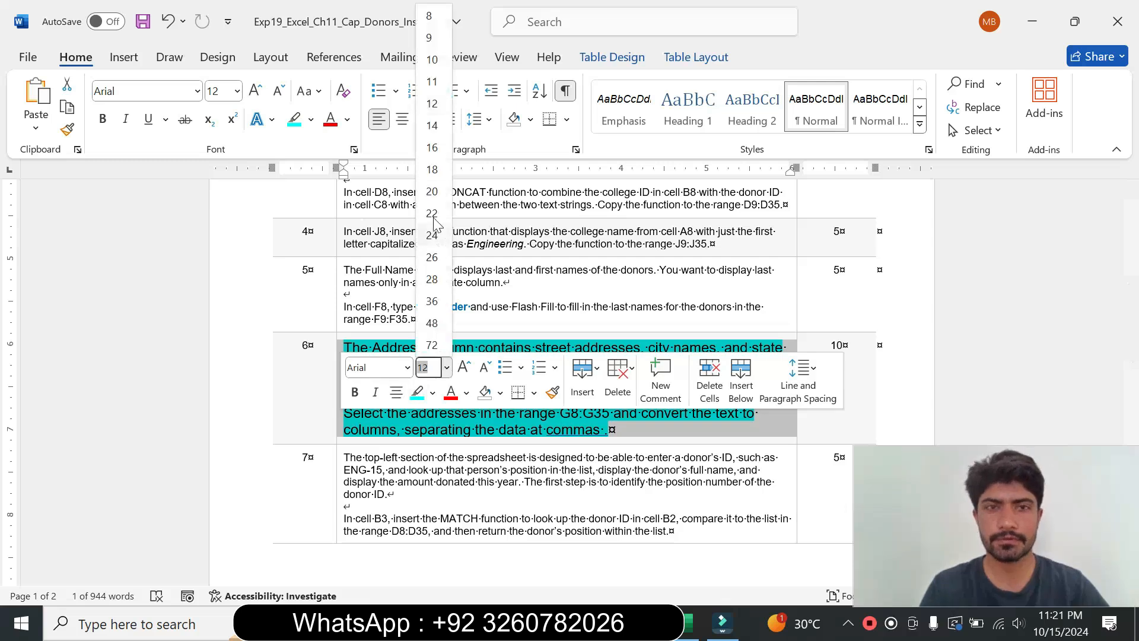
click(429, 37)
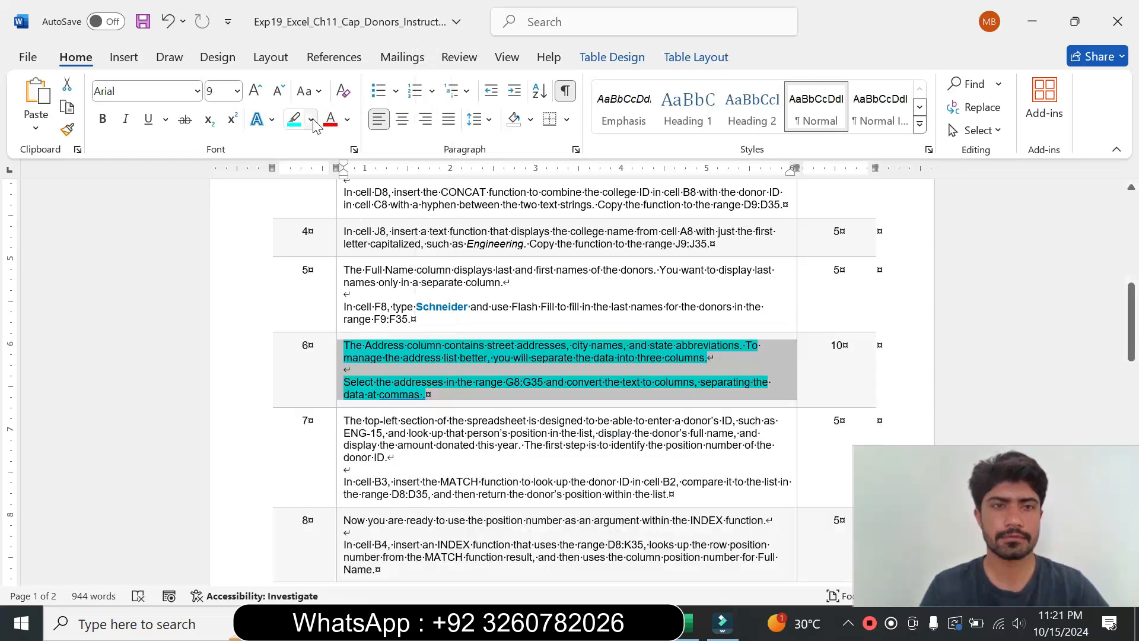
click(311, 121)
click(336, 262)
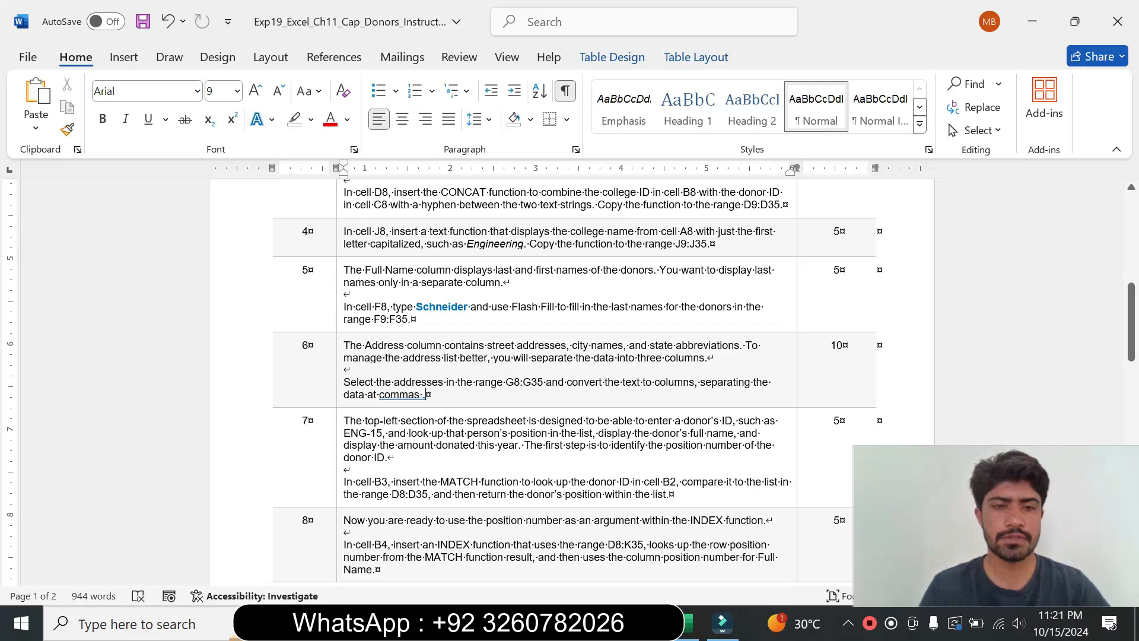
Step: Enlarge step 7's instruction text to 16 pt and highlight it turquoise
click(337, 466)
click(446, 408)
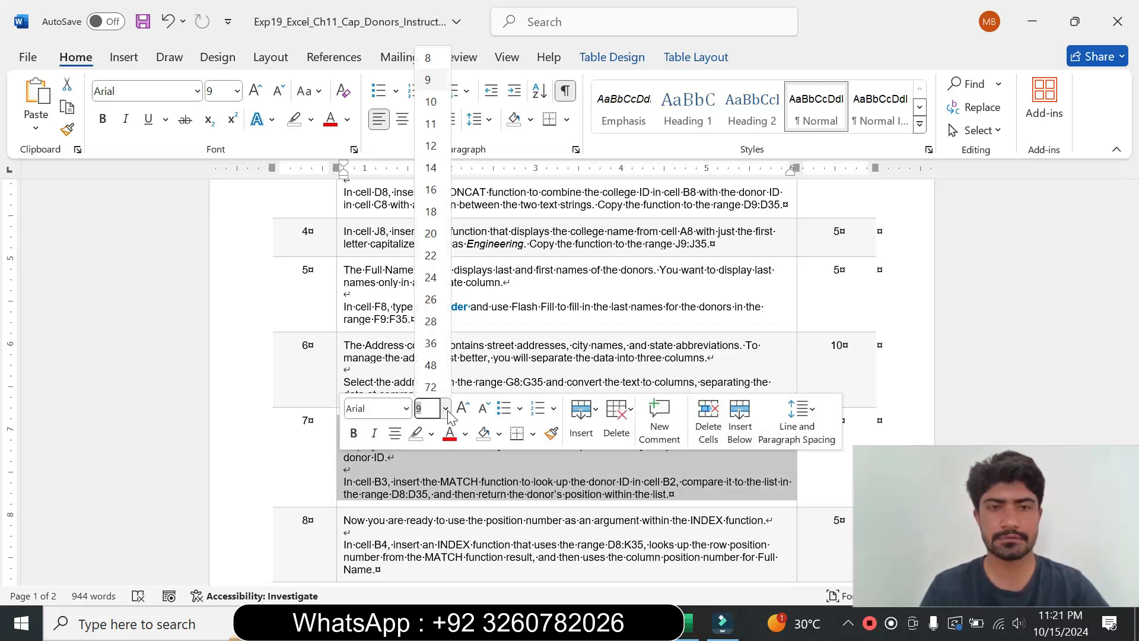
click(431, 188)
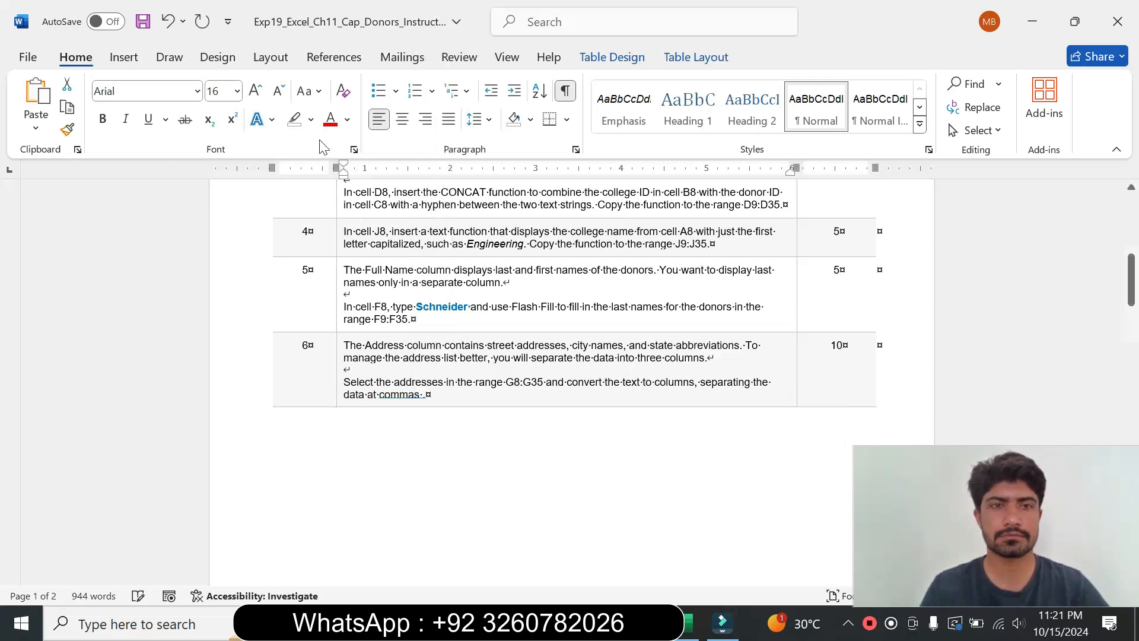
click(311, 120)
click(357, 178)
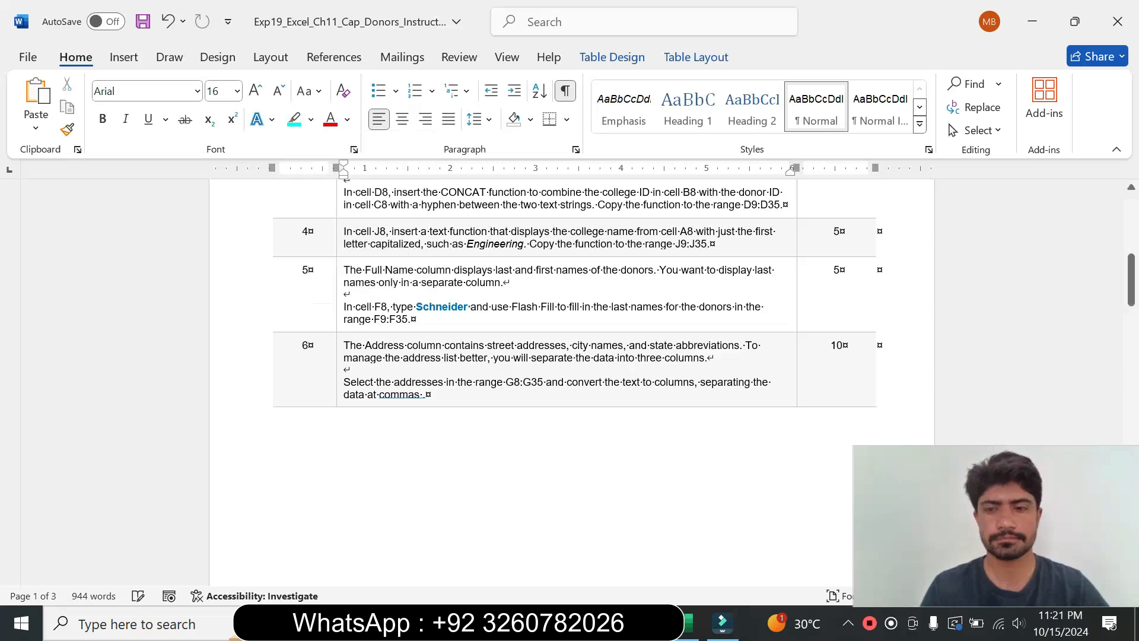
drag(1132, 303, 1133, 369)
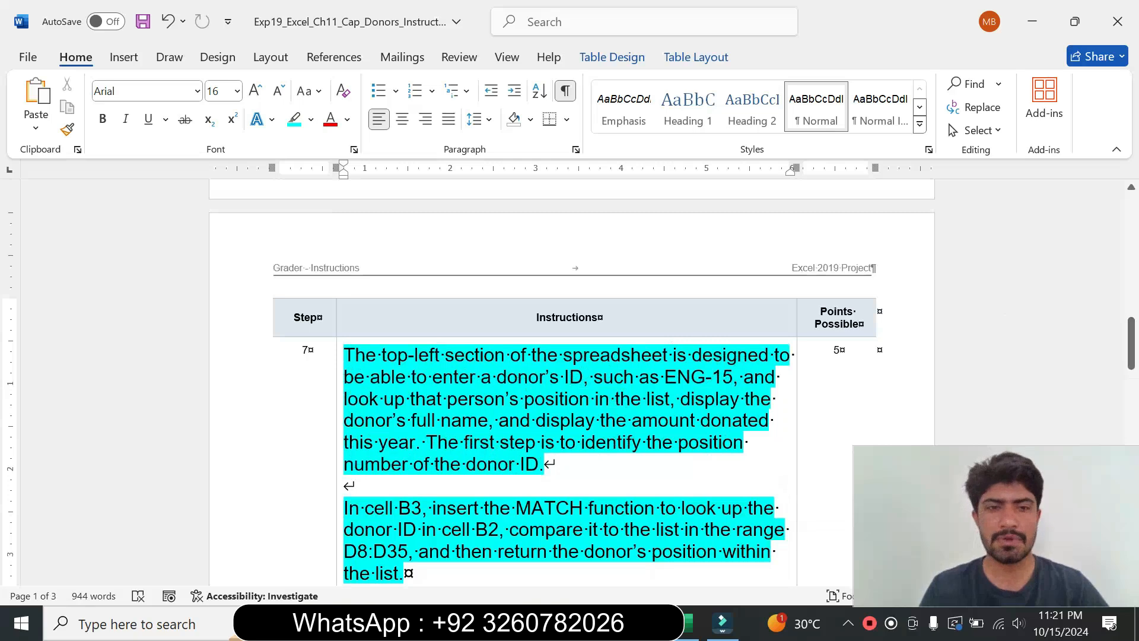
Step: Read step 7's instructions for the MATCH formula in cell B3
drag(344, 355, 552, 465)
drag(1132, 357, 1132, 370)
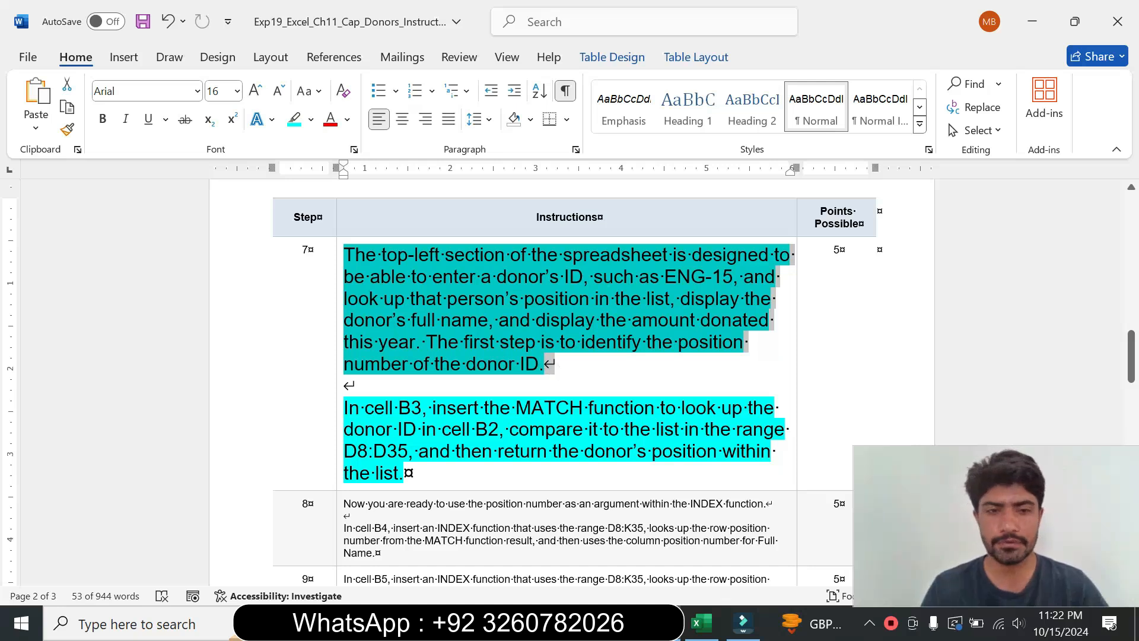
drag(345, 408, 410, 474)
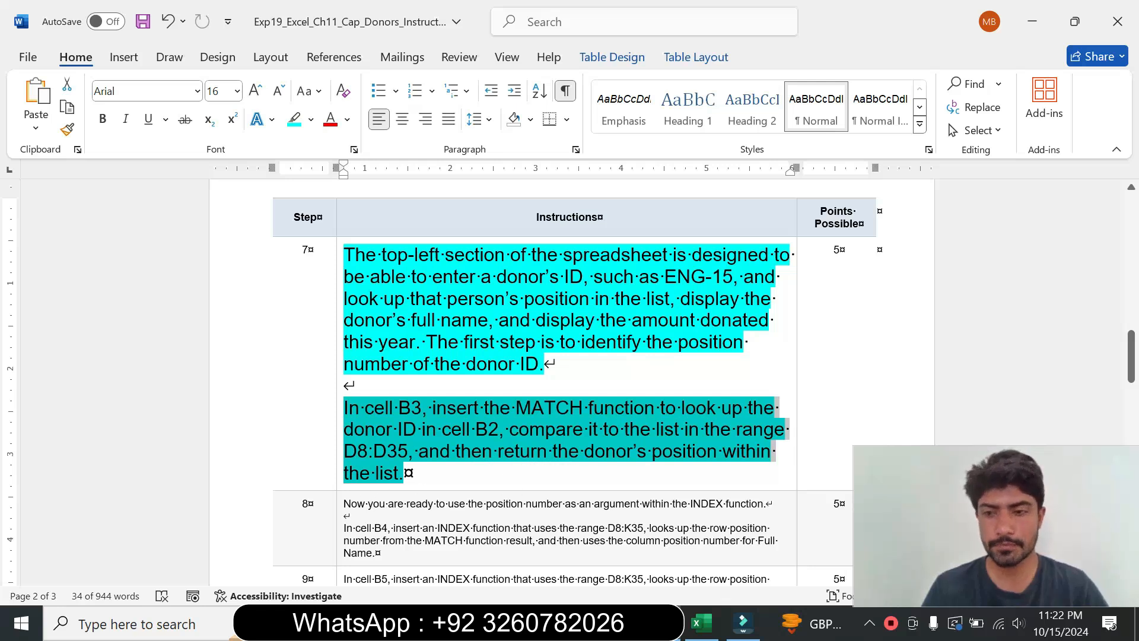
click(403, 473)
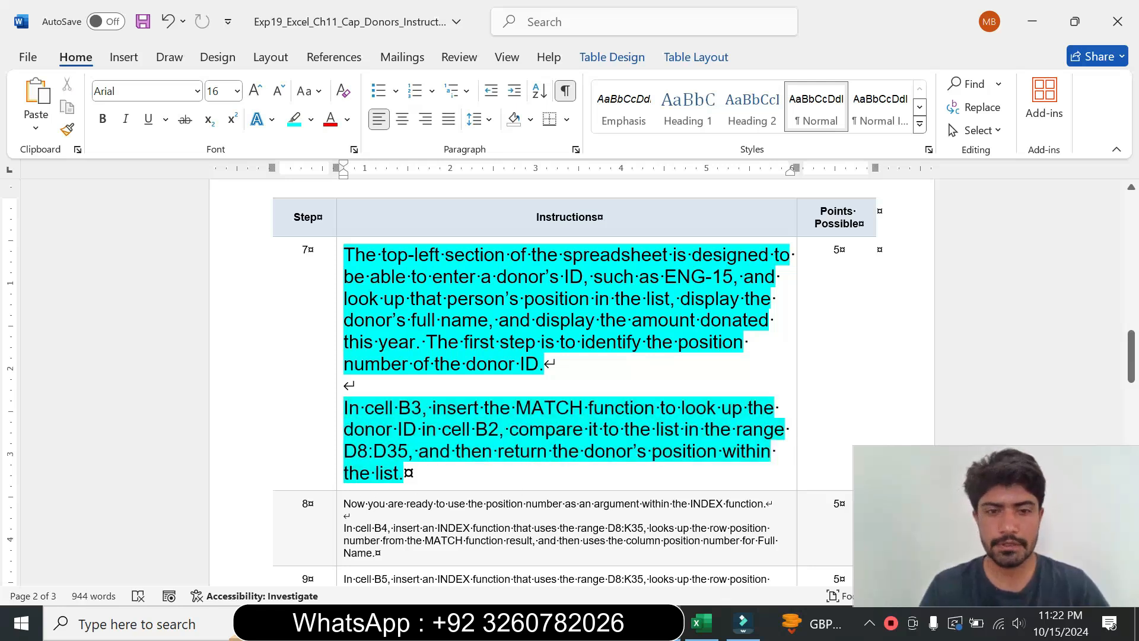
drag(344, 407, 420, 429)
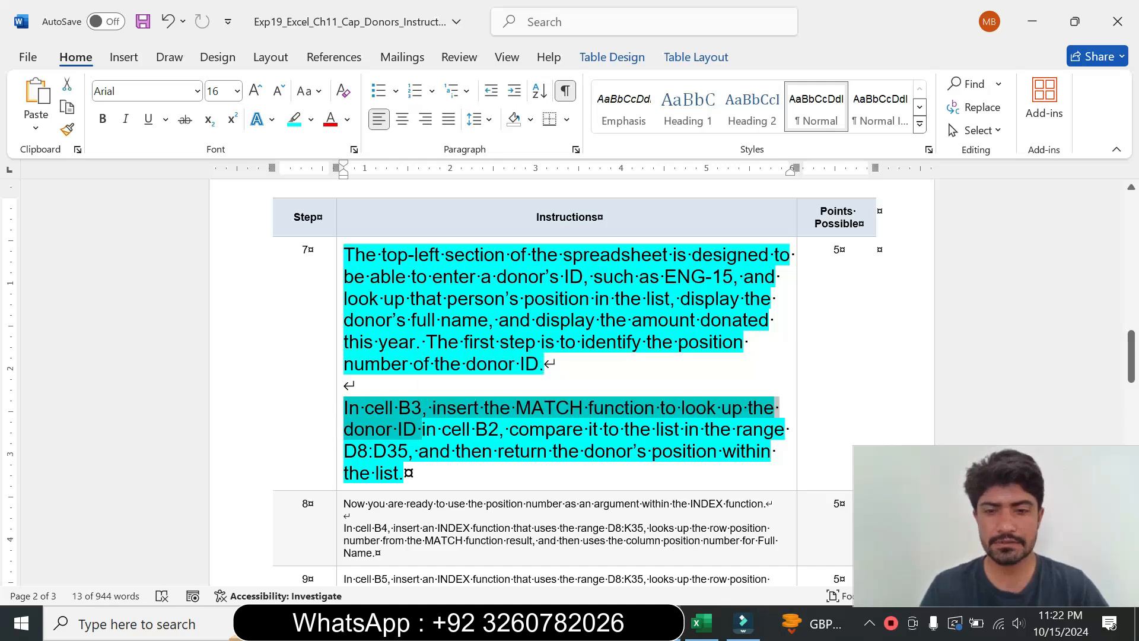
Step: Start a MATCH function in cell B3
click(702, 622)
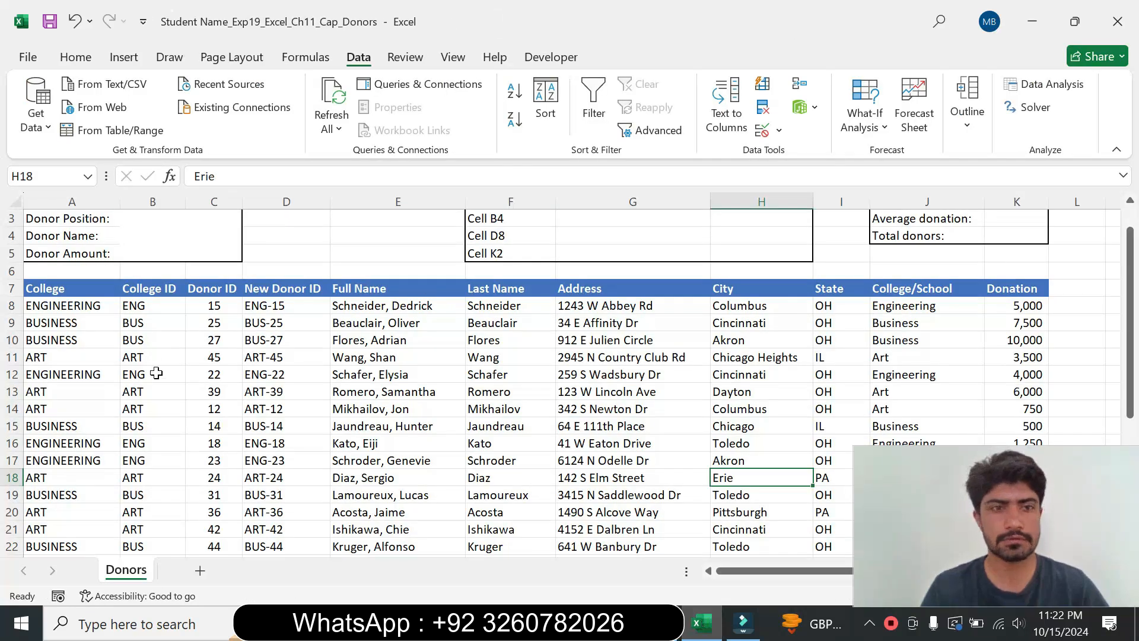
click(154, 219)
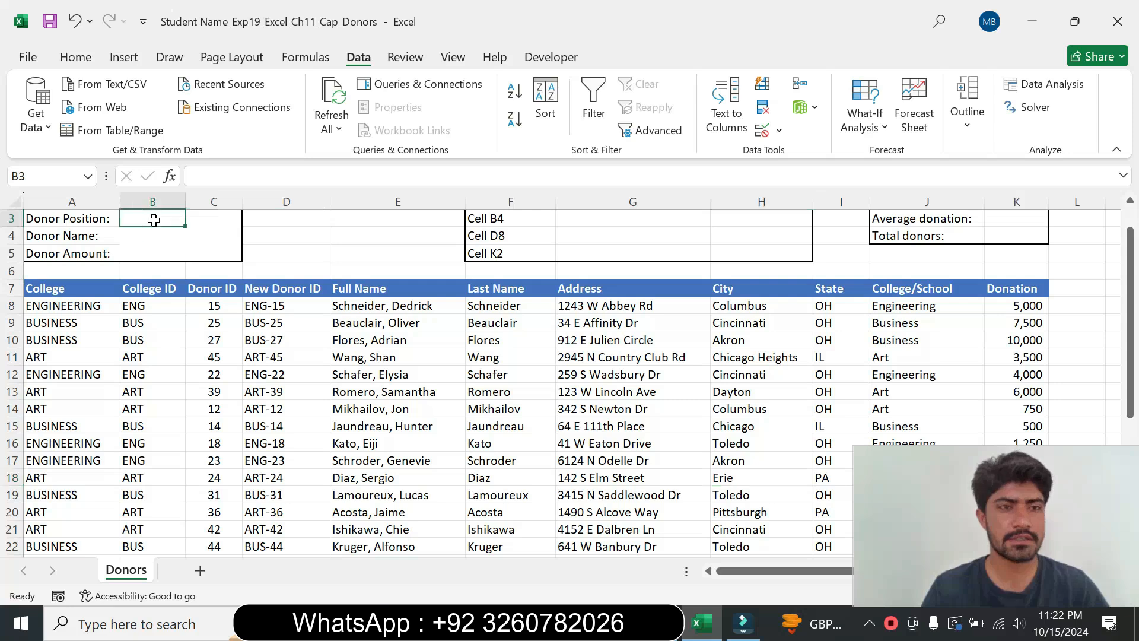
click(663, 623)
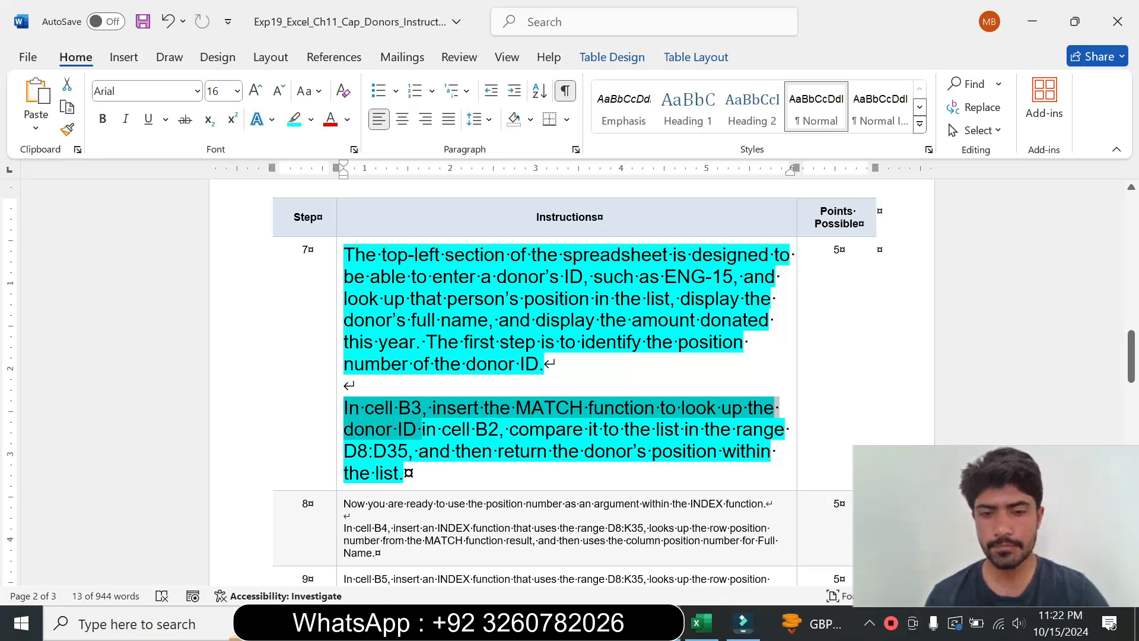
click(700, 622)
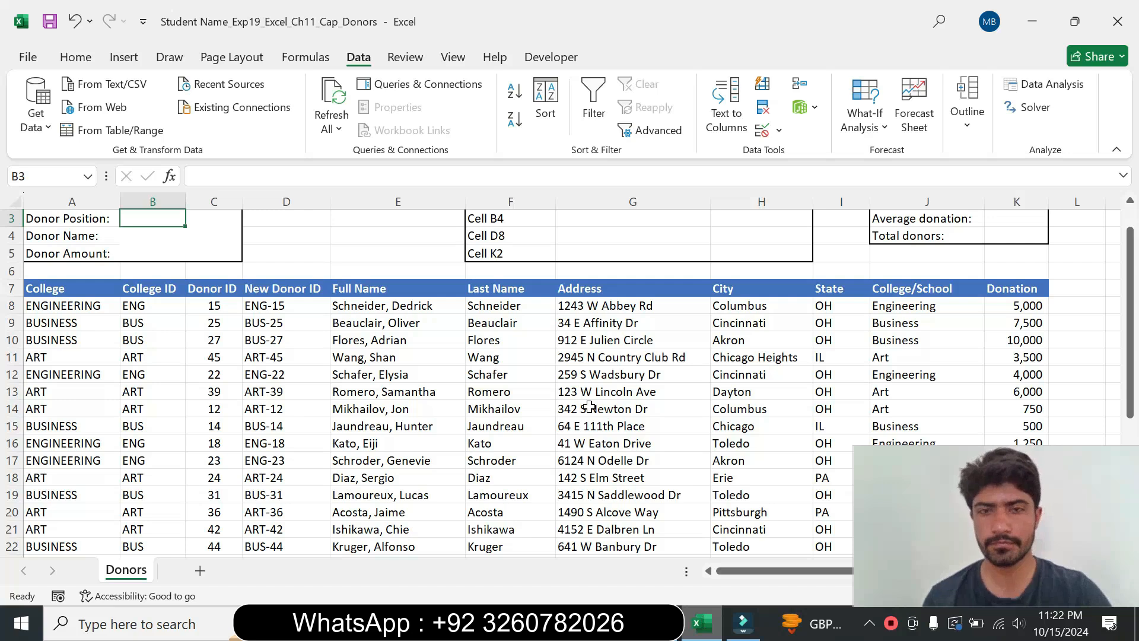
text(=)
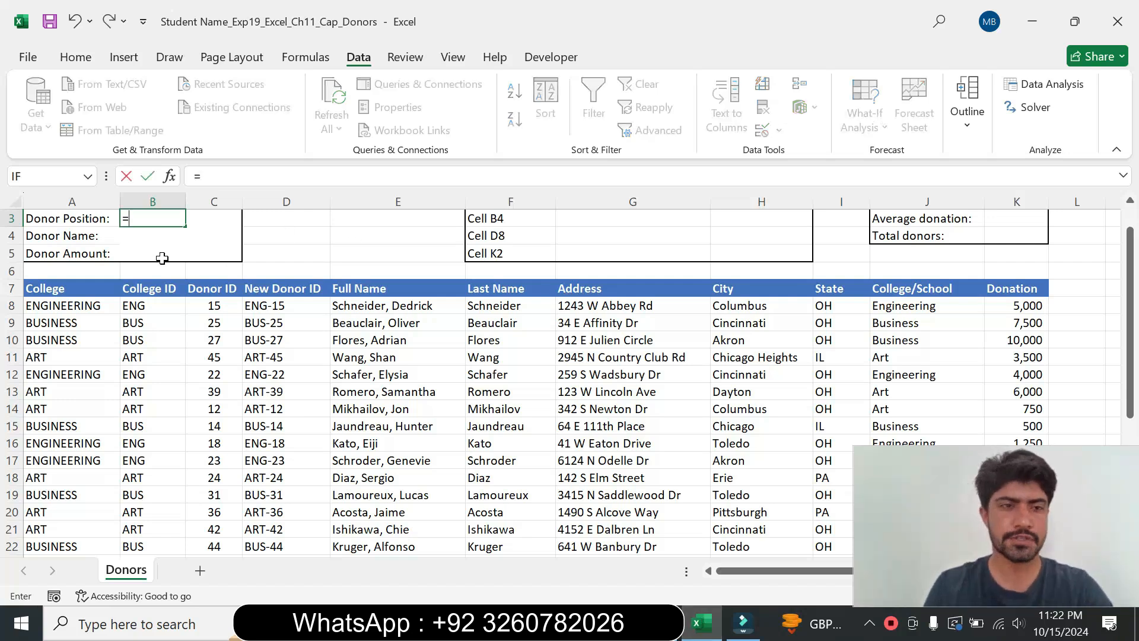
text(ma)
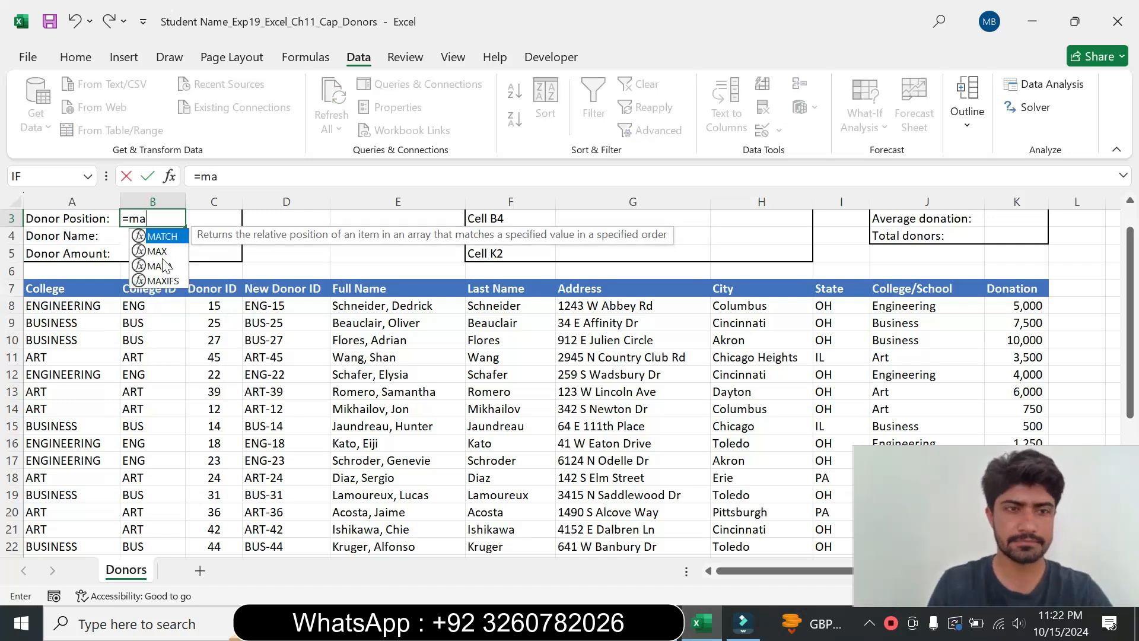
double_click(172, 236)
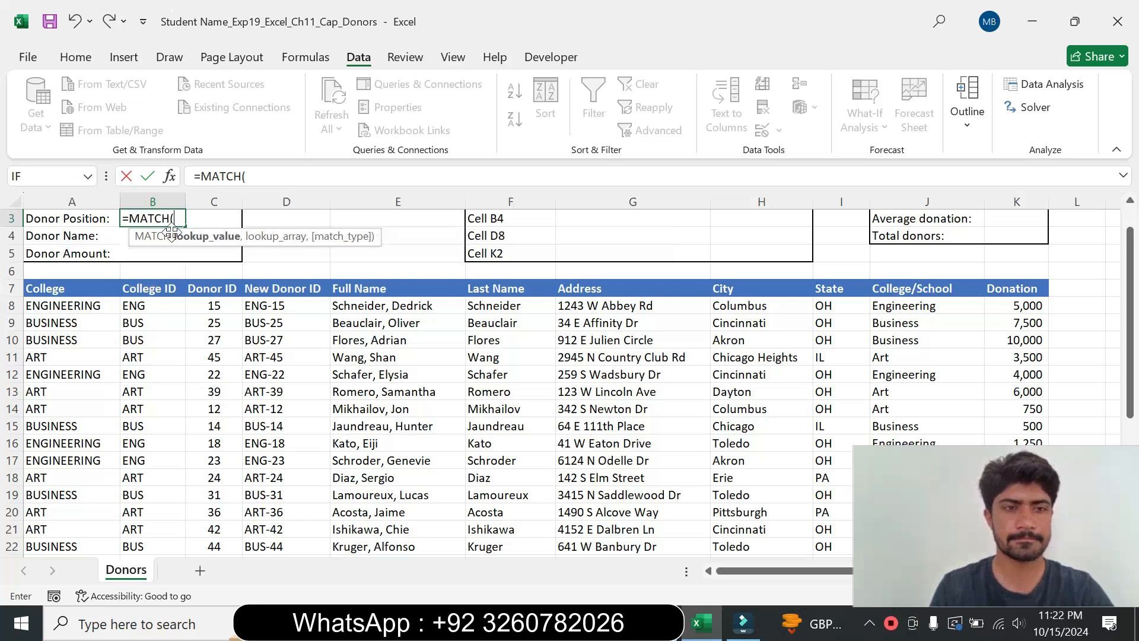
click(319, 178)
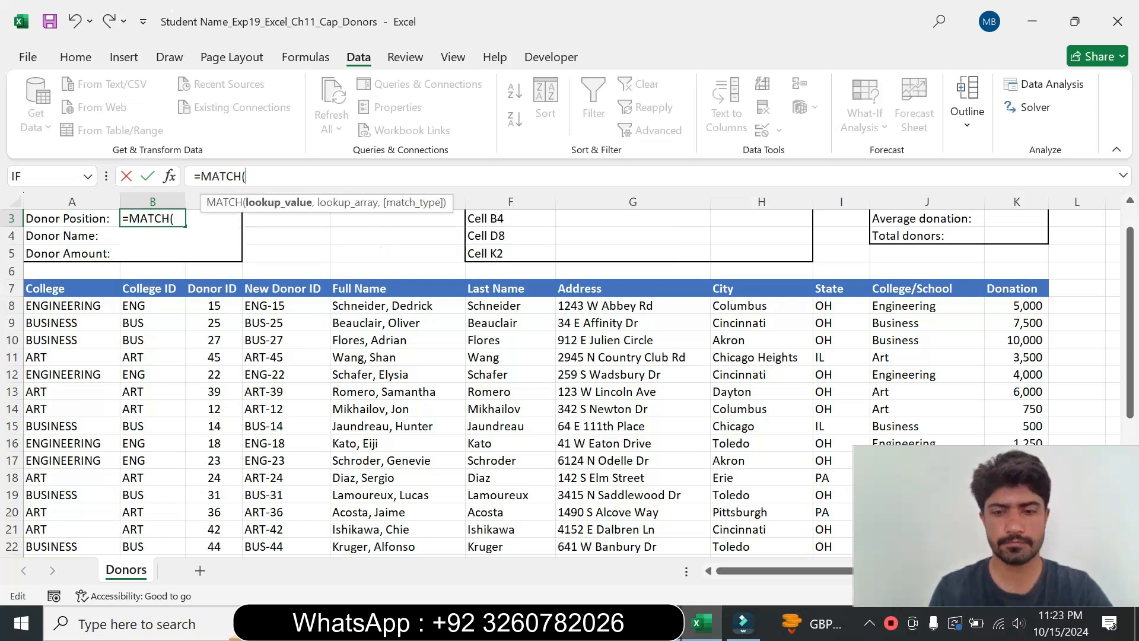
Step: Complete the MATCH formula in cell B3 as =MATCH(B2,D8:D35,0), looking up the donor ID with exact match
key(alt+Tab)
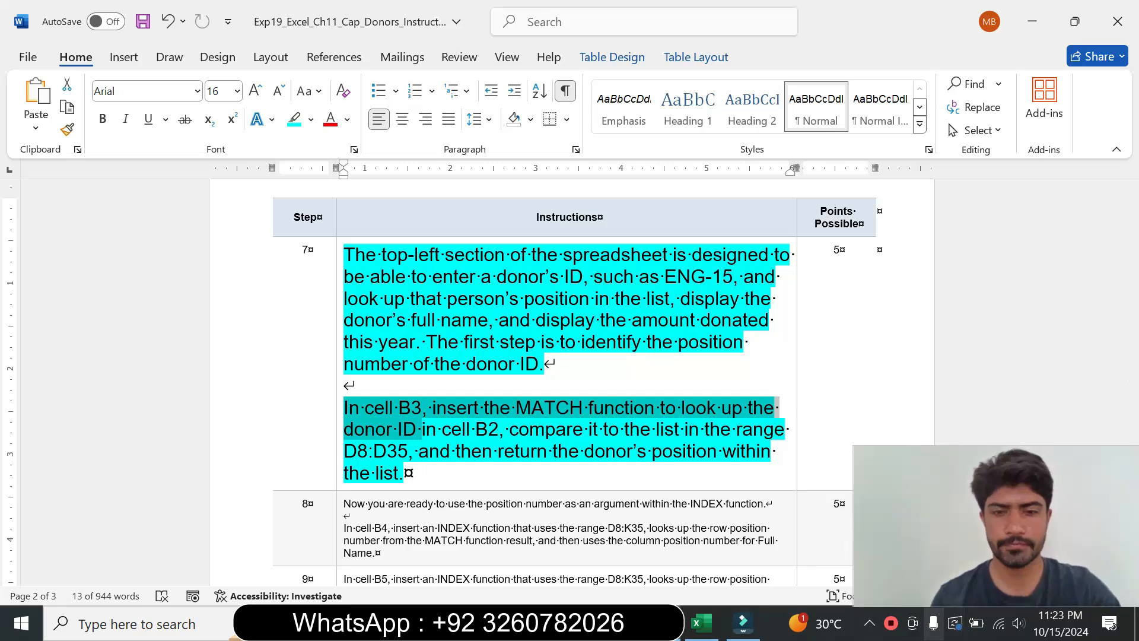
click(712, 620)
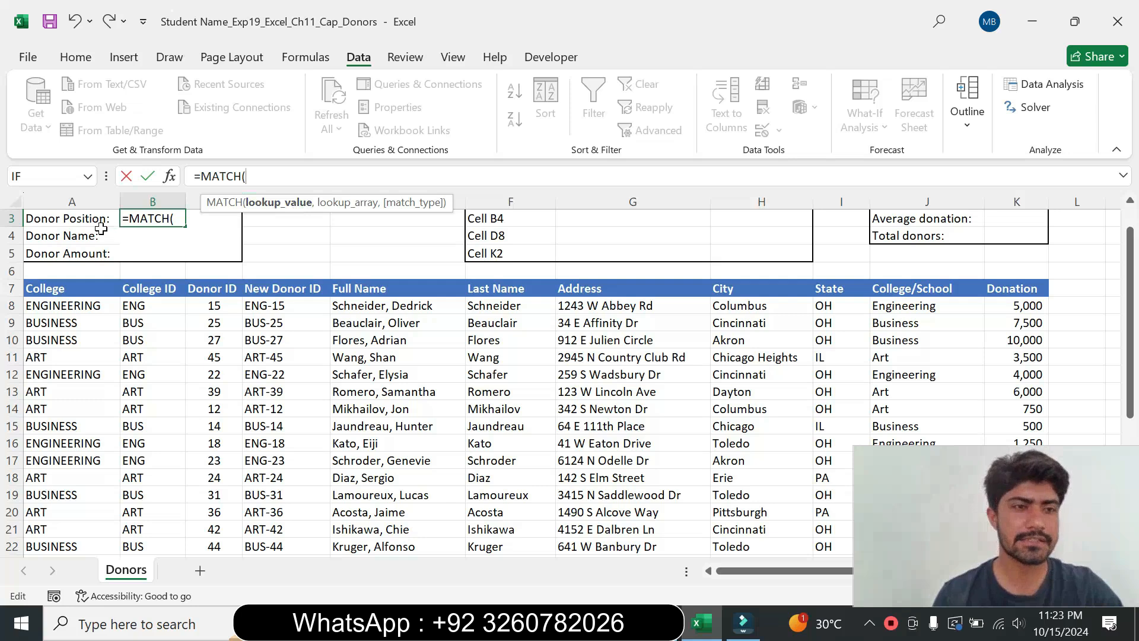
drag(1129, 255, 1129, 231)
click(154, 236)
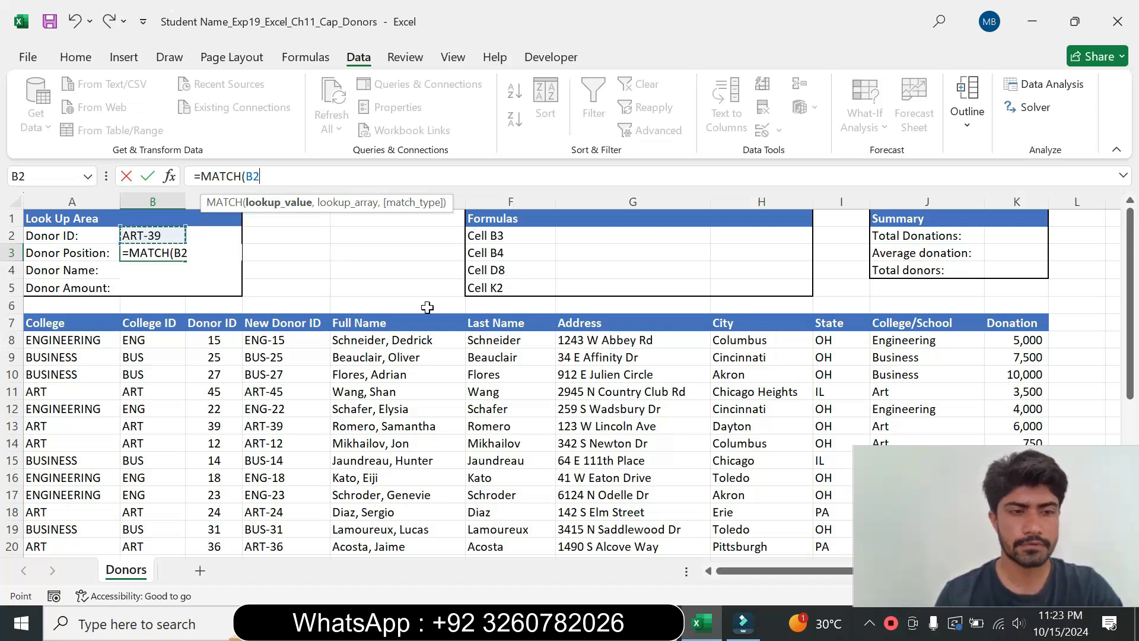
text(,)
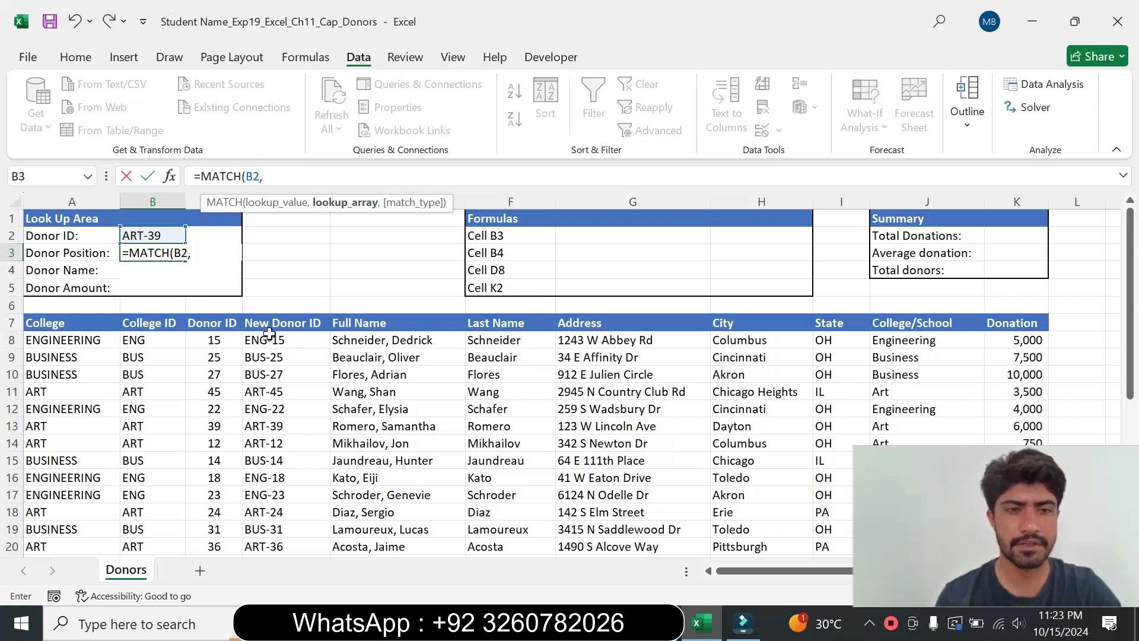
drag(277, 339, 267, 442)
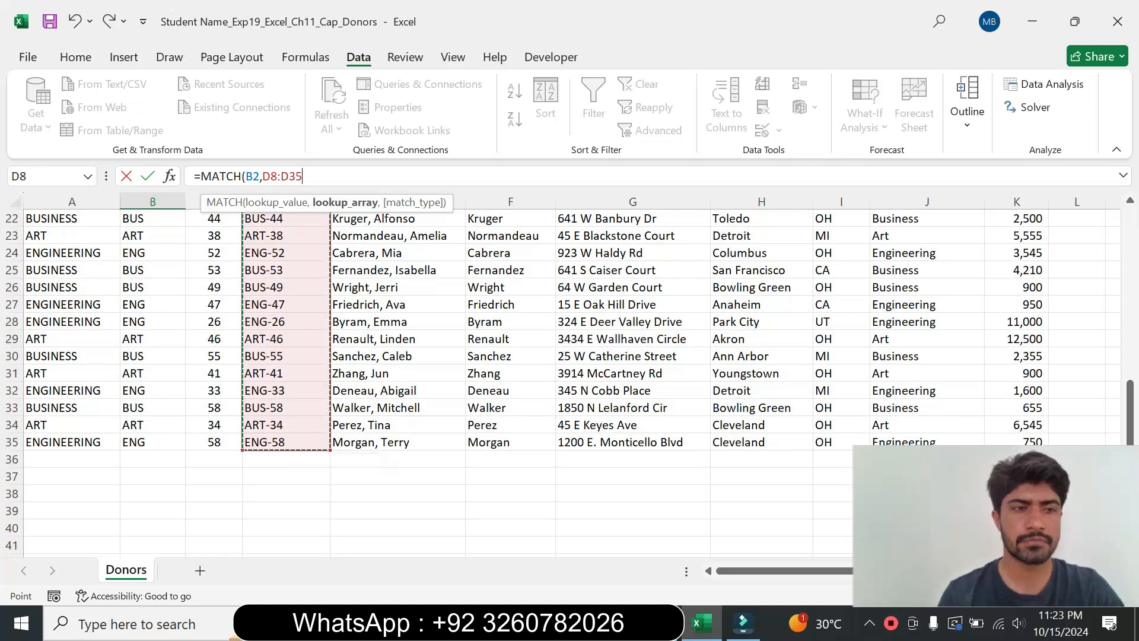
text(,)
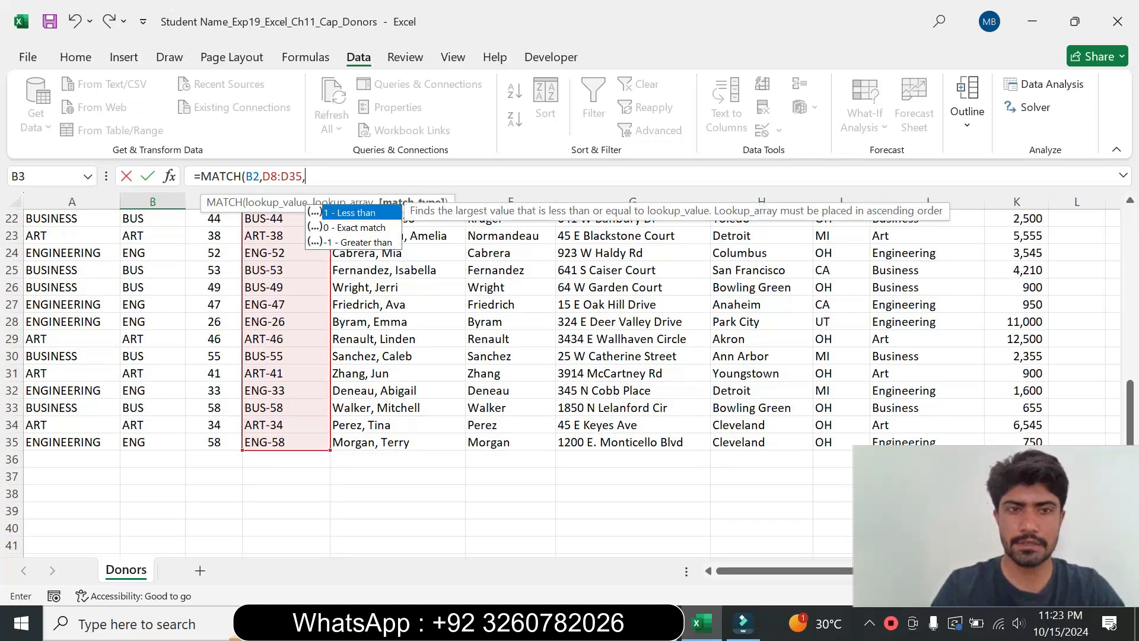
text(0))
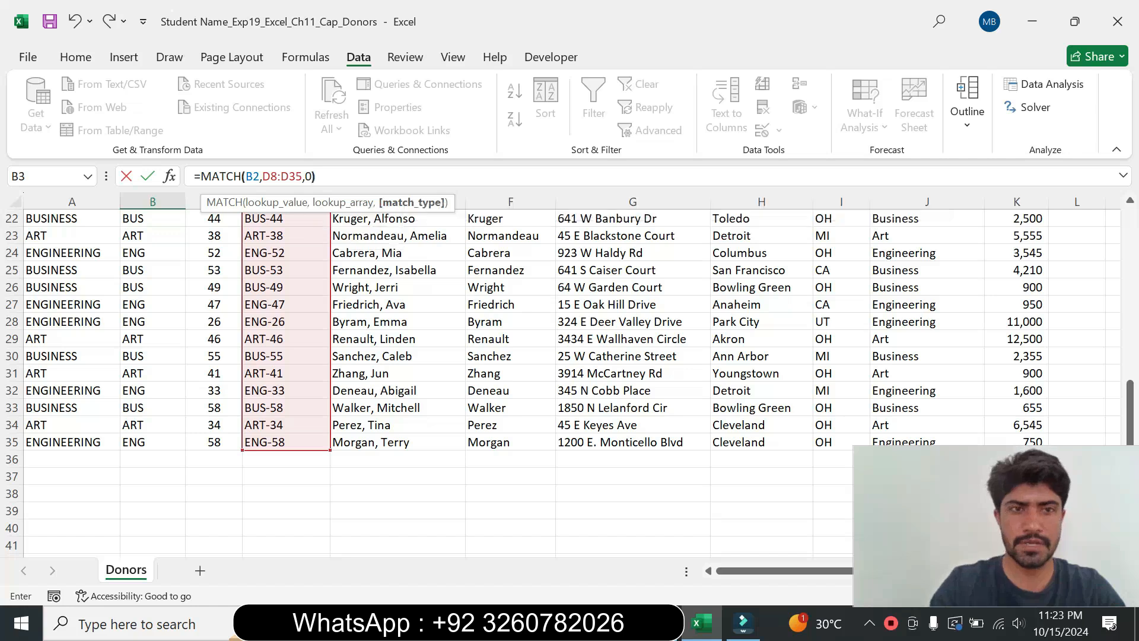
key(Return)
drag(1130, 332, 1130, 303)
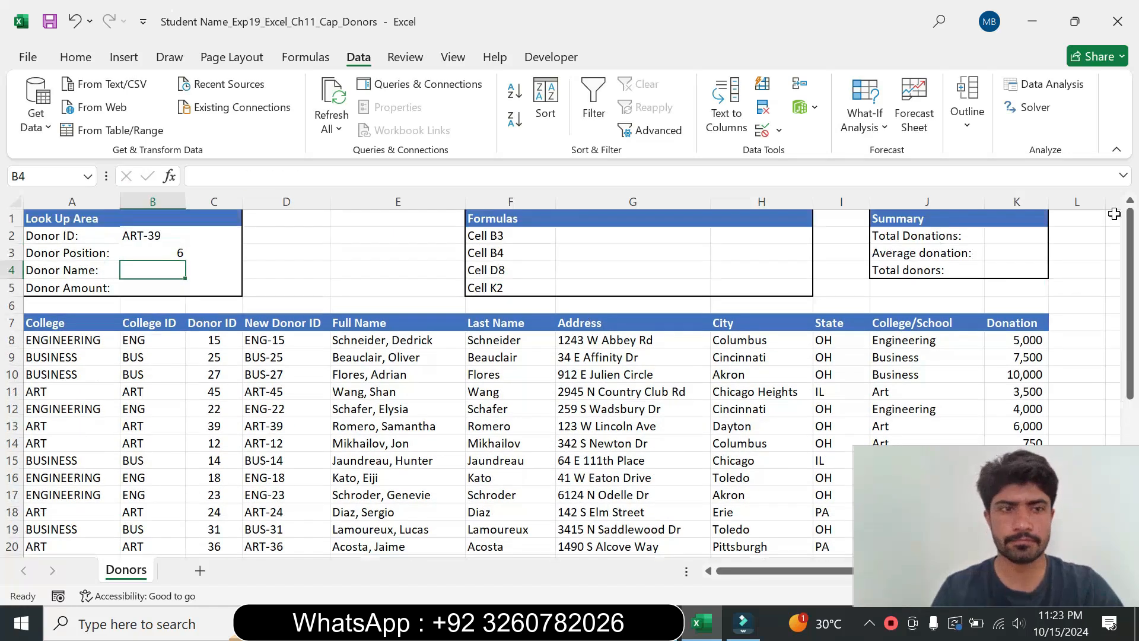
click(139, 253)
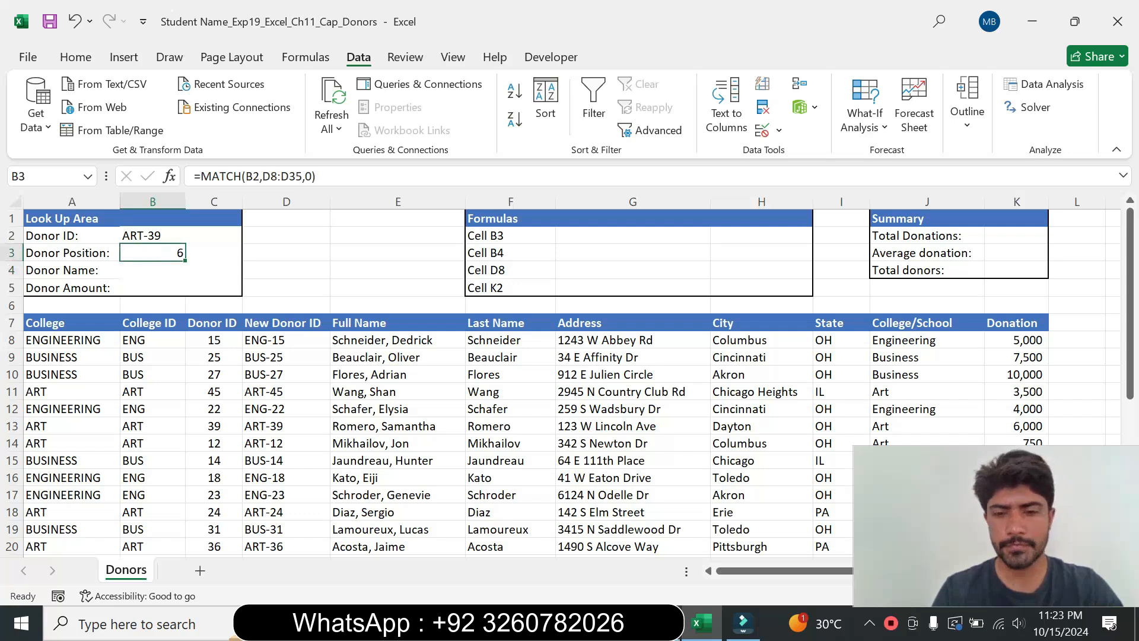
Step: Set step 7's instruction text back to 9 pt and remove its highlight colour
key(alt+Tab)
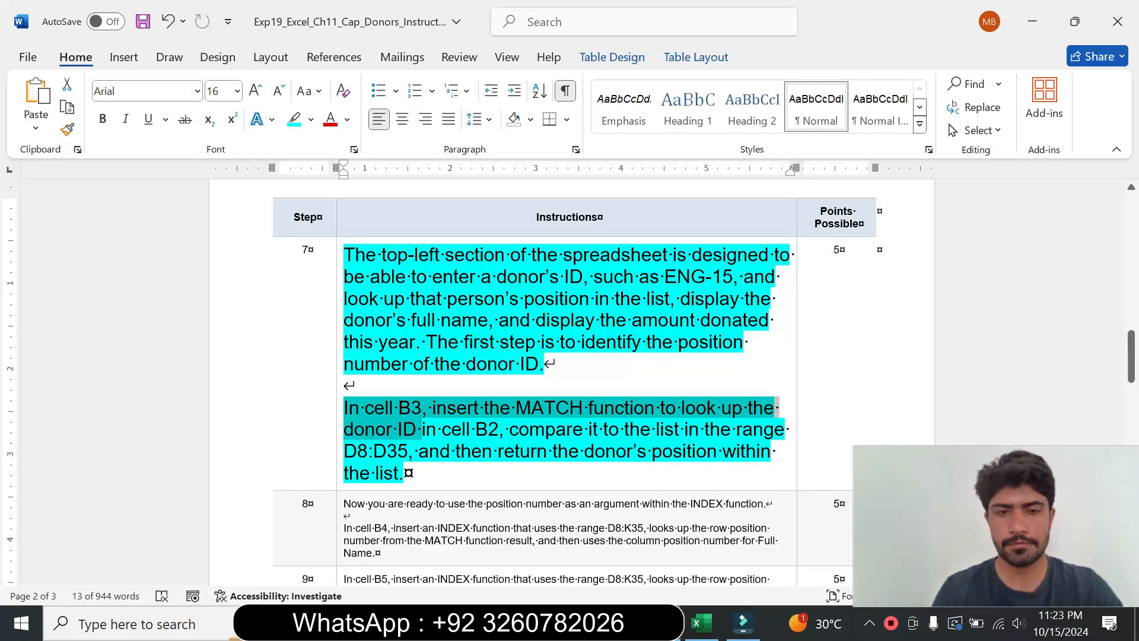
click(336, 439)
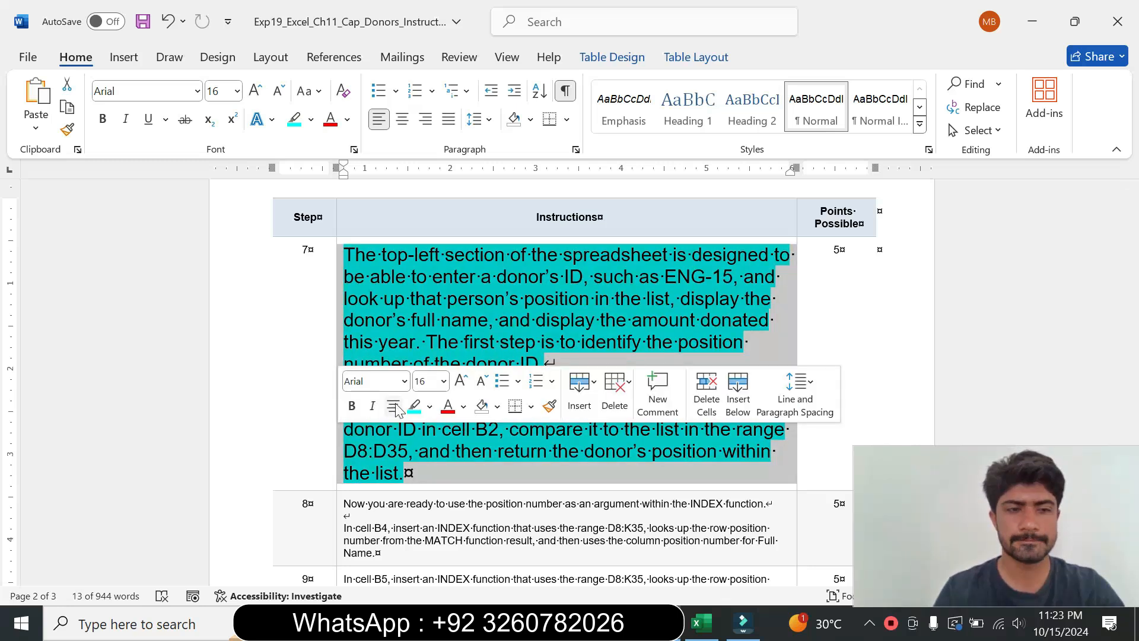
click(443, 381)
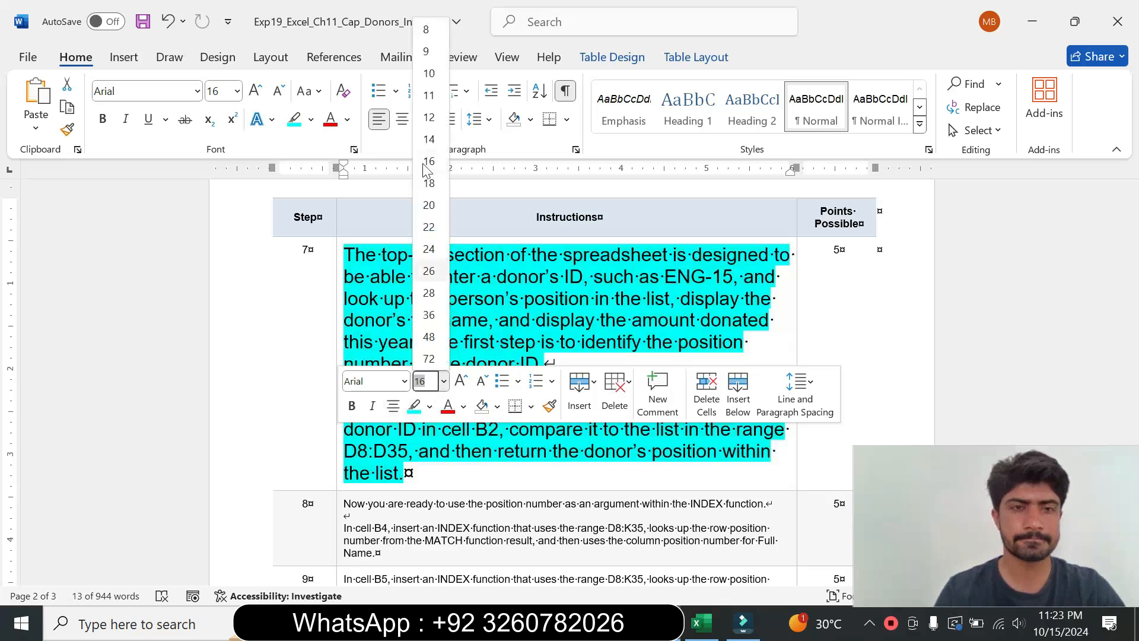
click(431, 58)
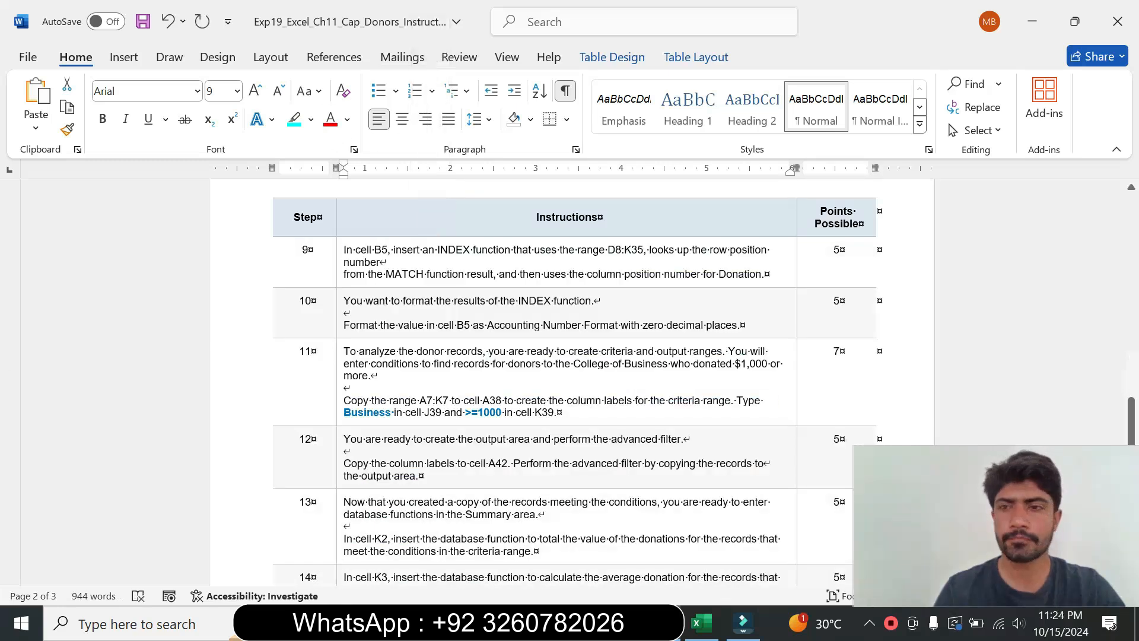
drag(1132, 404, 1131, 329)
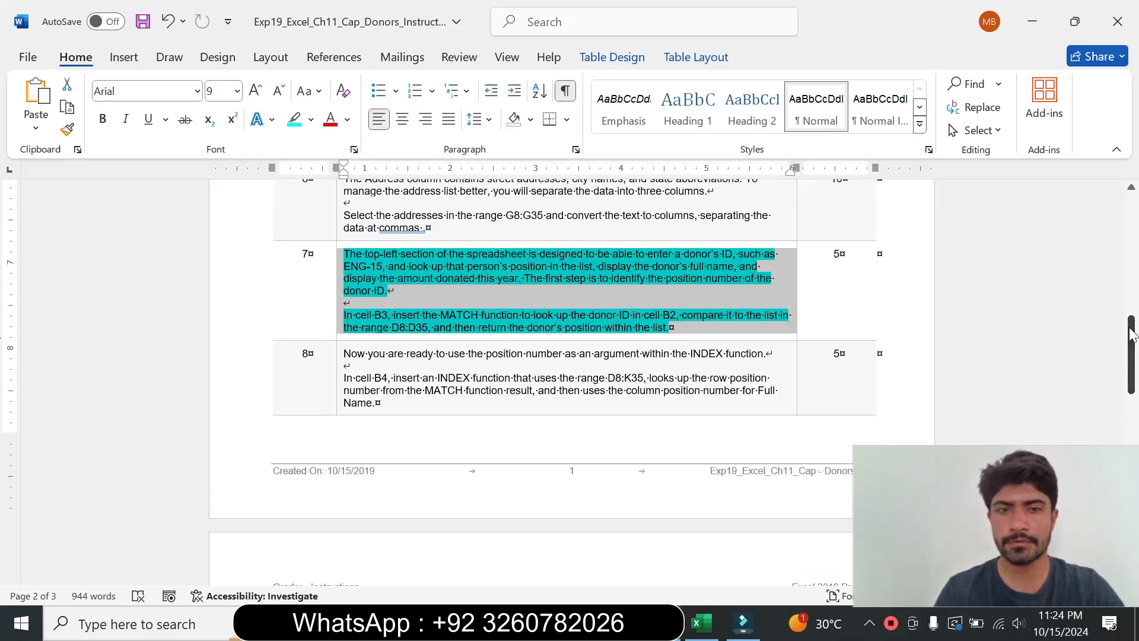
click(311, 120)
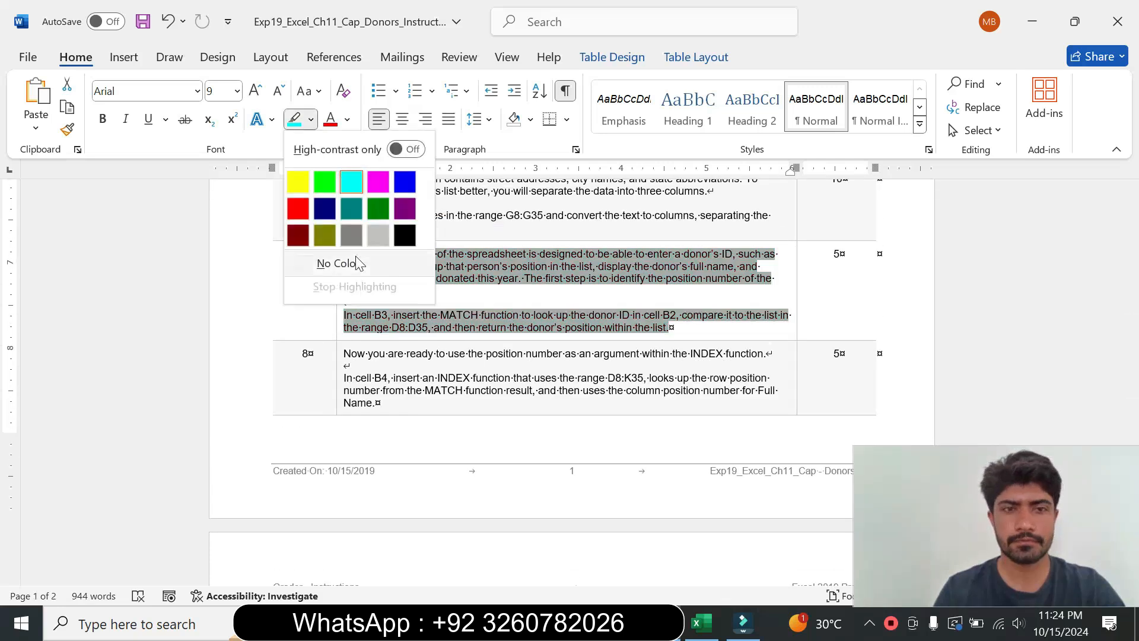
click(336, 261)
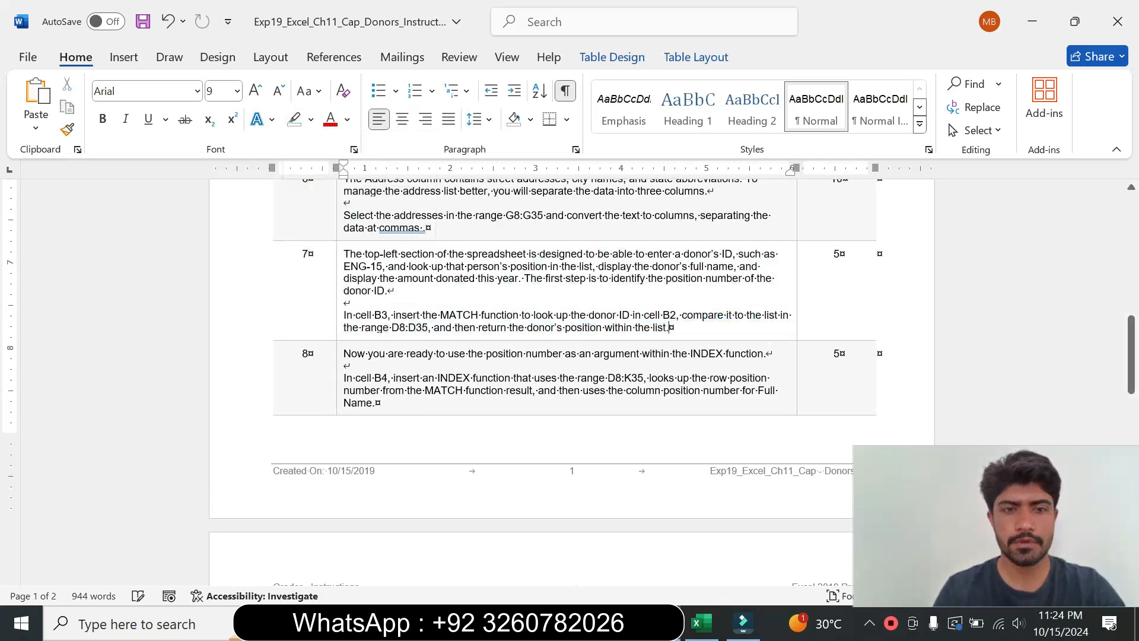
Step: Enlarge step 8's instruction text to 14 pt and highlight it turquoise
click(338, 388)
click(447, 330)
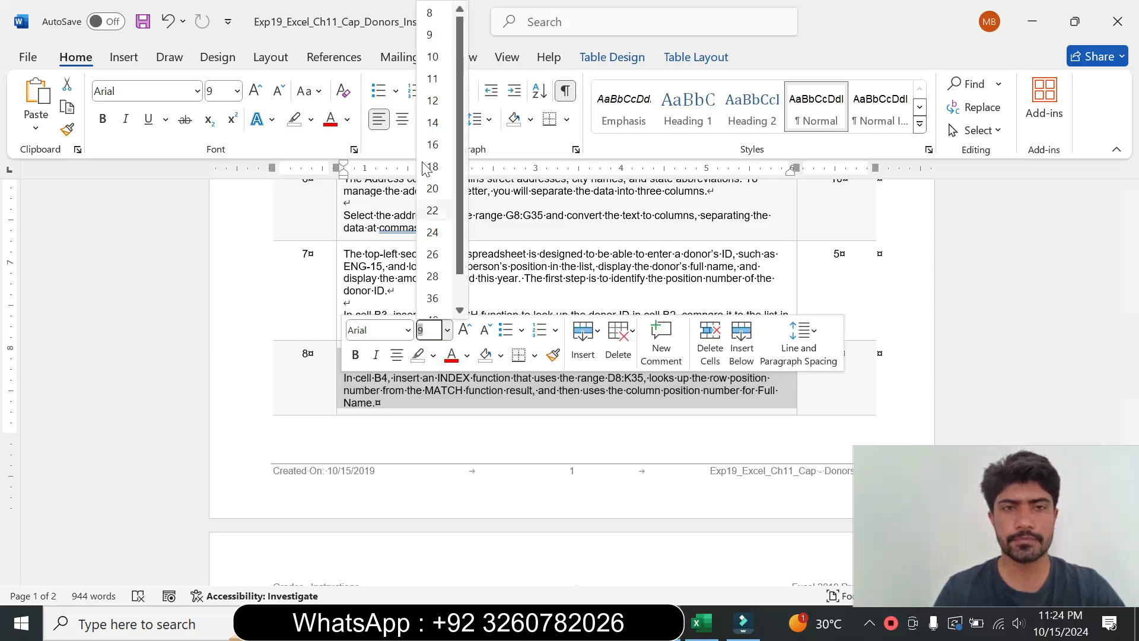
click(432, 122)
click(311, 119)
click(335, 262)
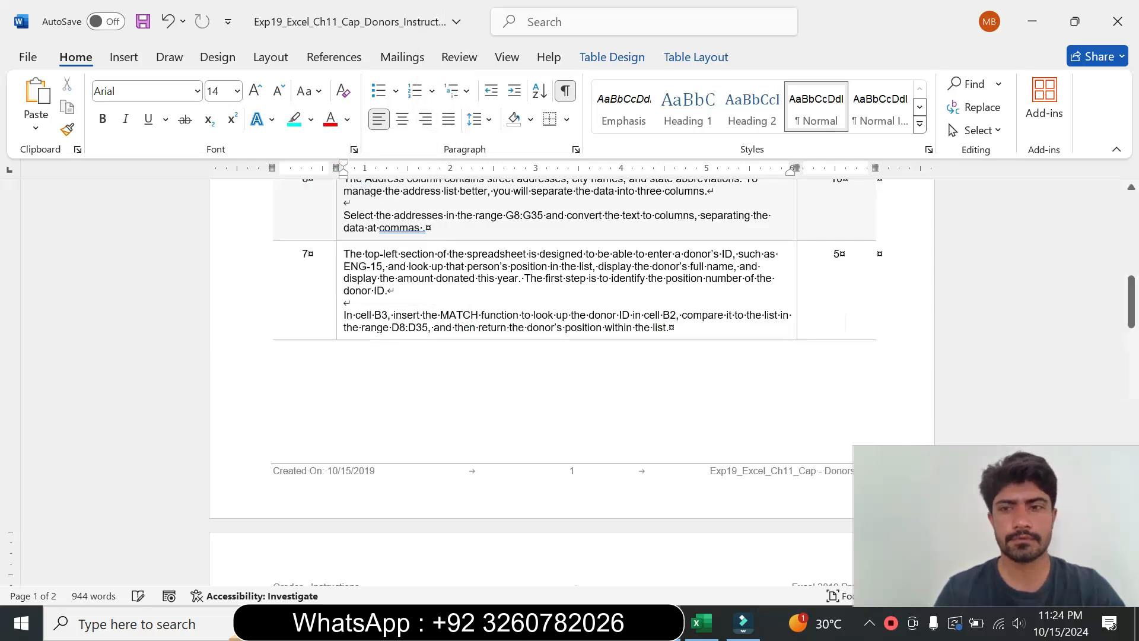
drag(1127, 302, 1136, 357)
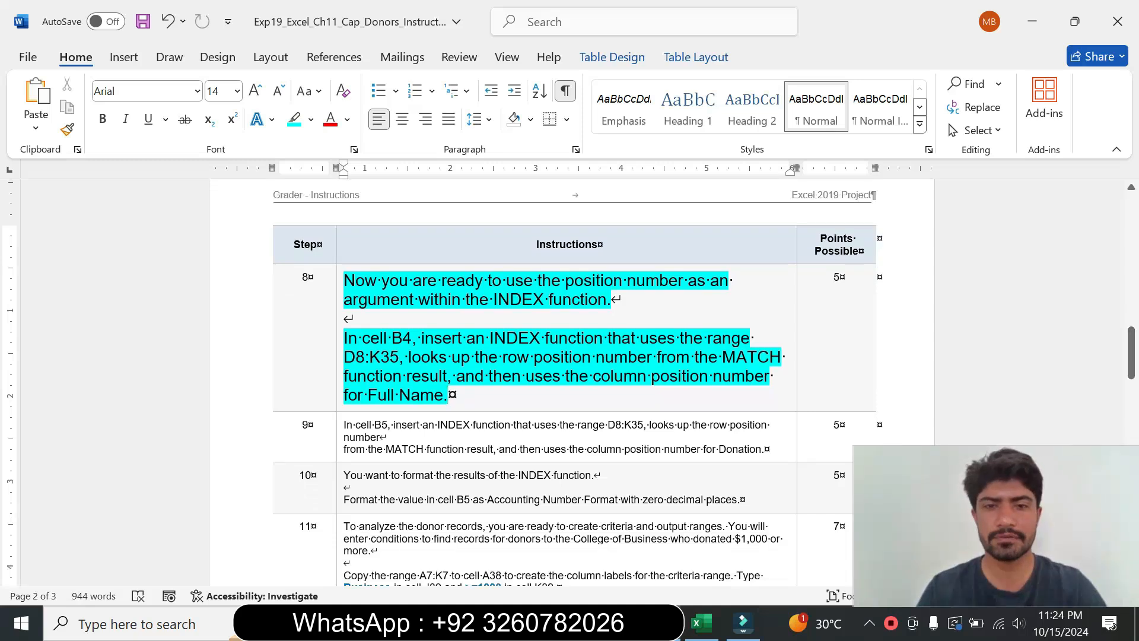
Step: Read step 8's instructions for the INDEX function in cell B4
drag(344, 337, 456, 376)
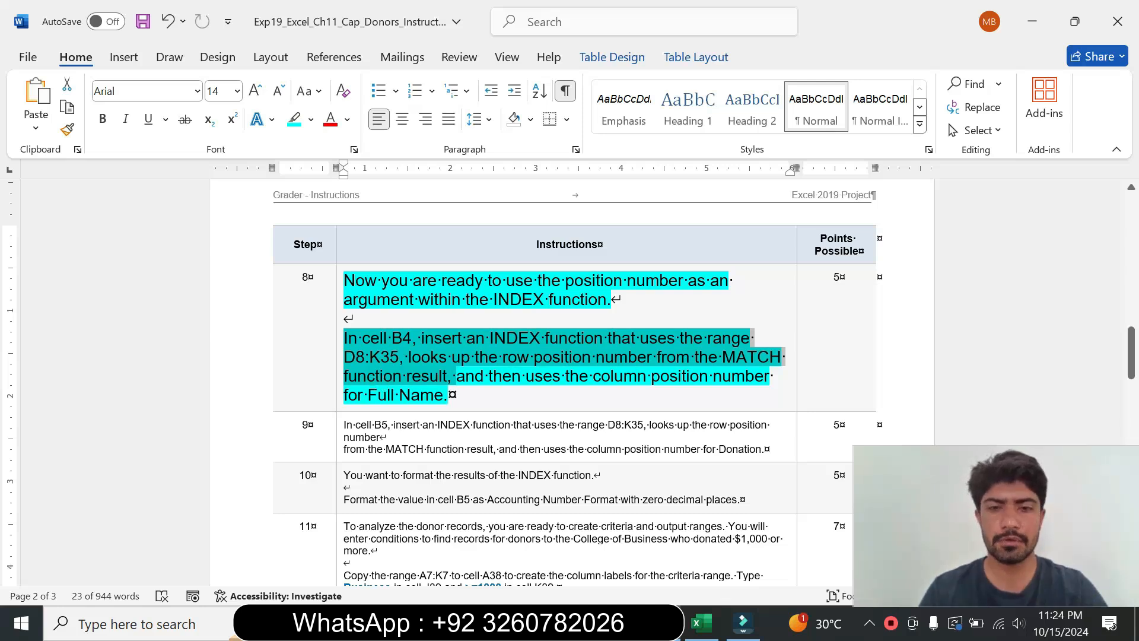
click(449, 394)
drag(362, 338, 404, 338)
Step: Start an INDEX function in cell B4 and open its arguments dialog using the array, row_num, column_num form
click(706, 636)
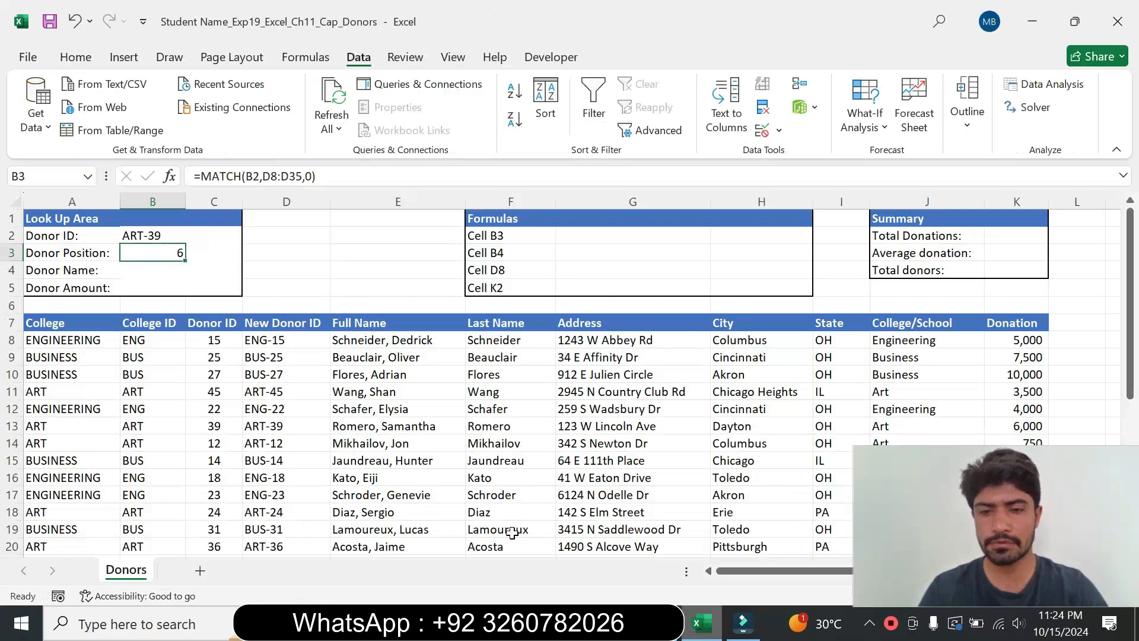
click(154, 270)
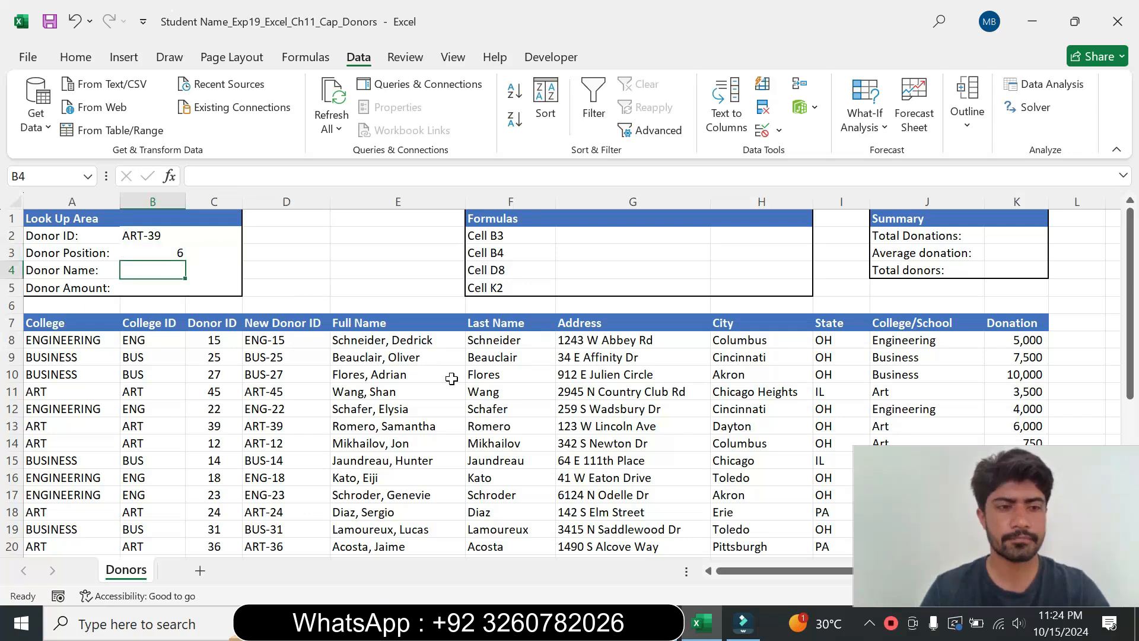
key(alt+Tab)
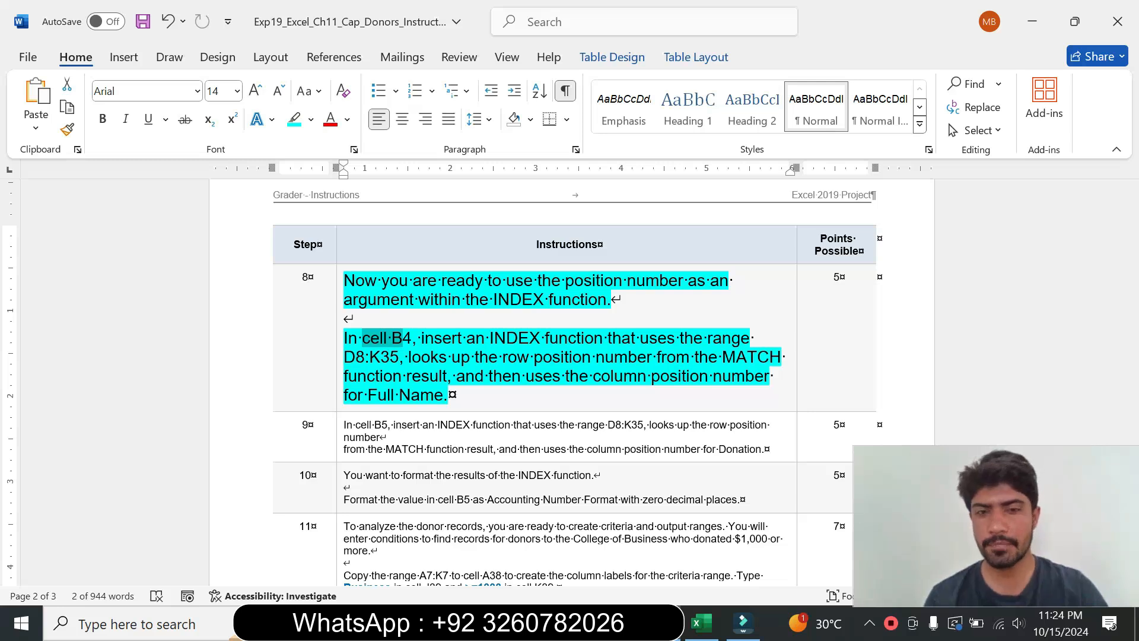
click(700, 623)
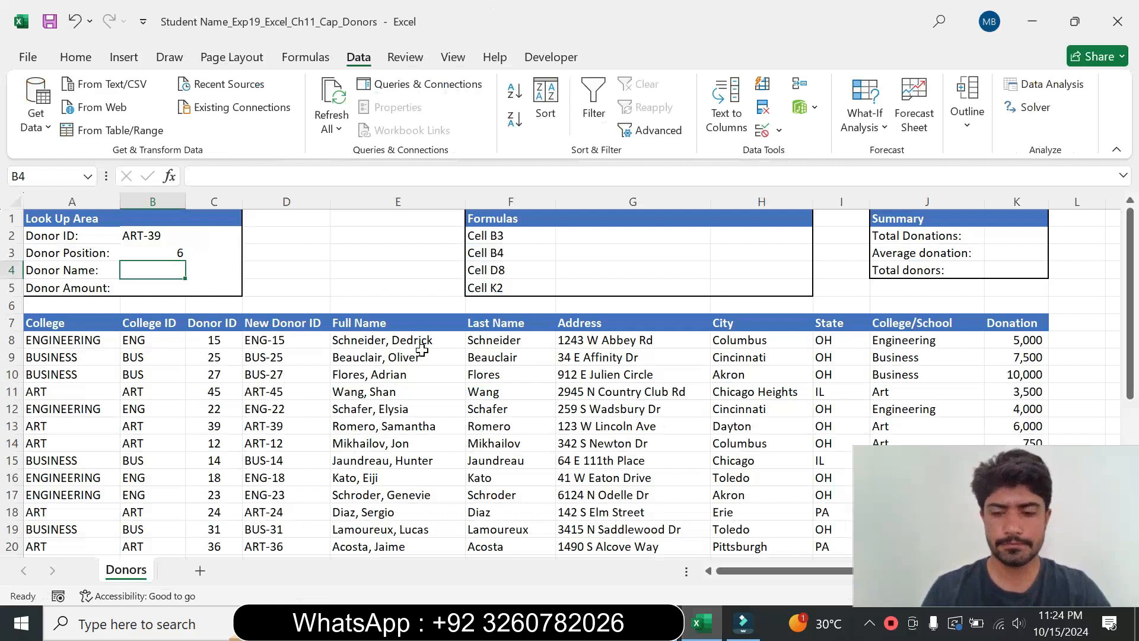
text(=)
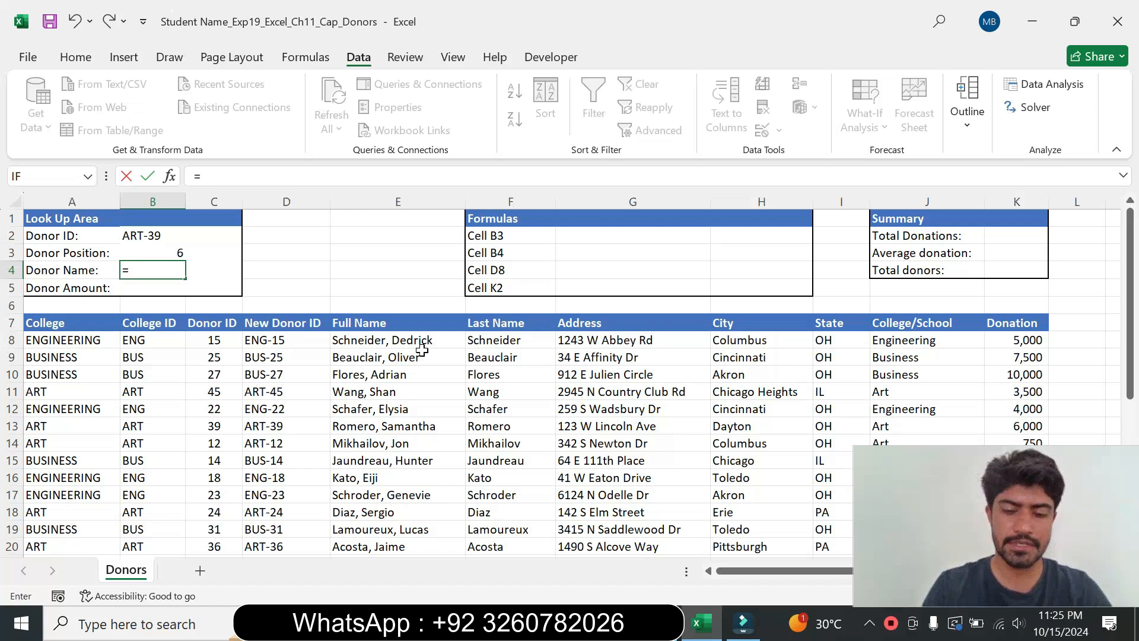
text(index)
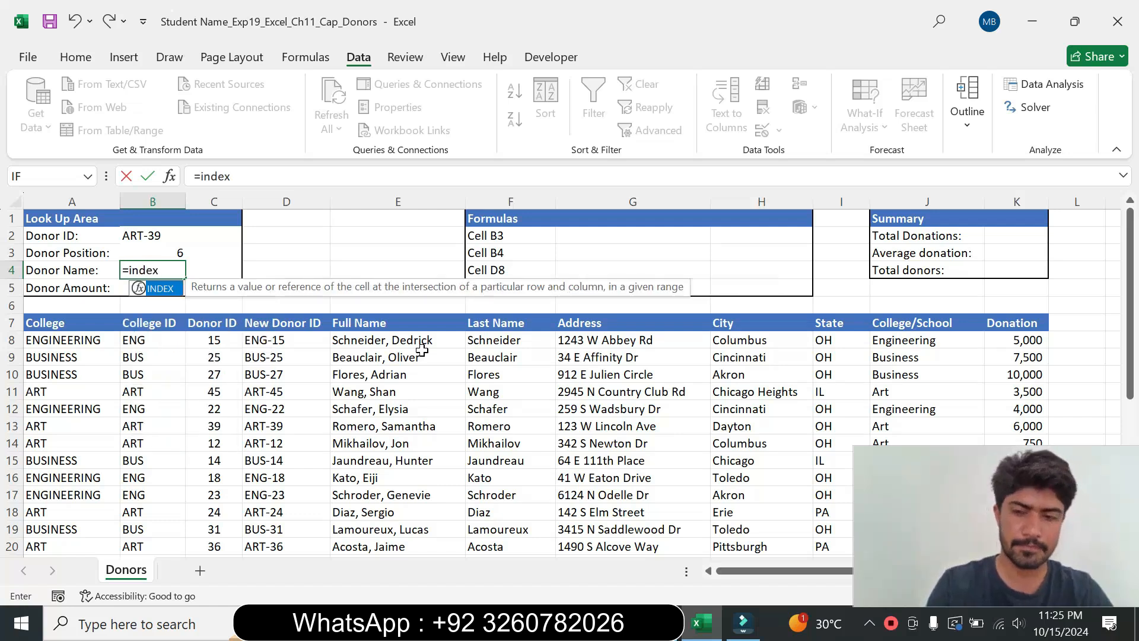
double_click(157, 288)
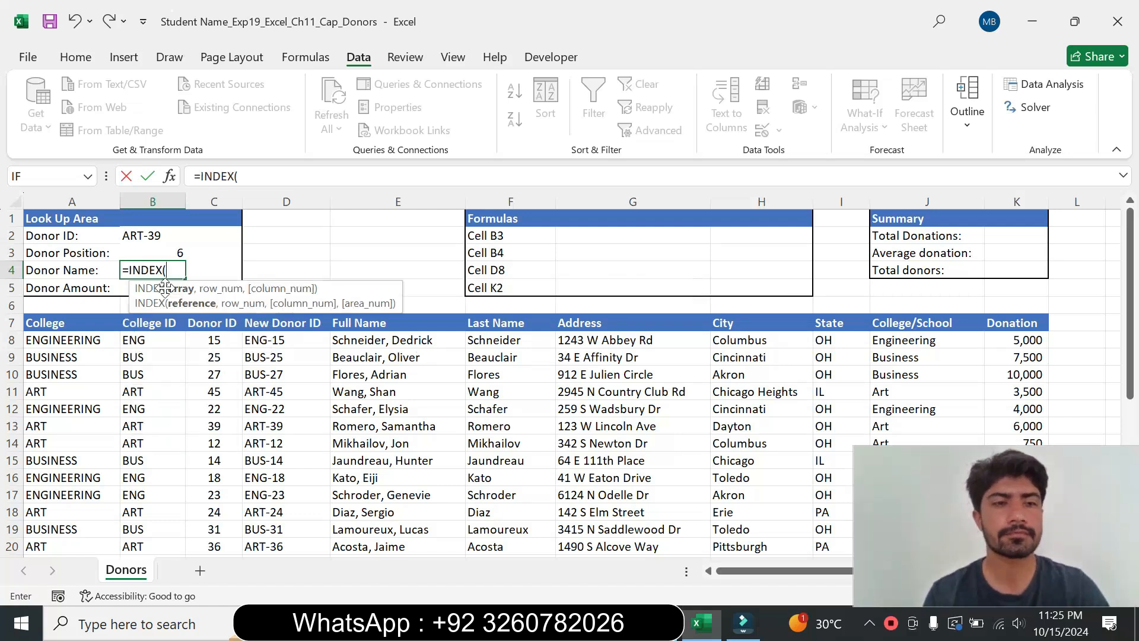
click(169, 176)
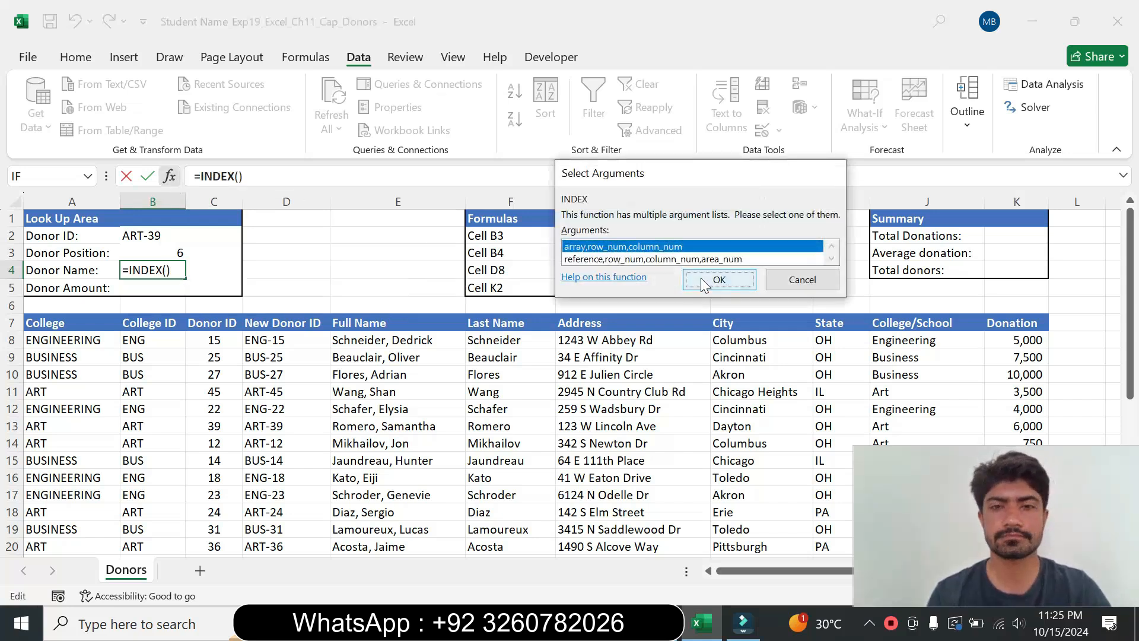
click(736, 279)
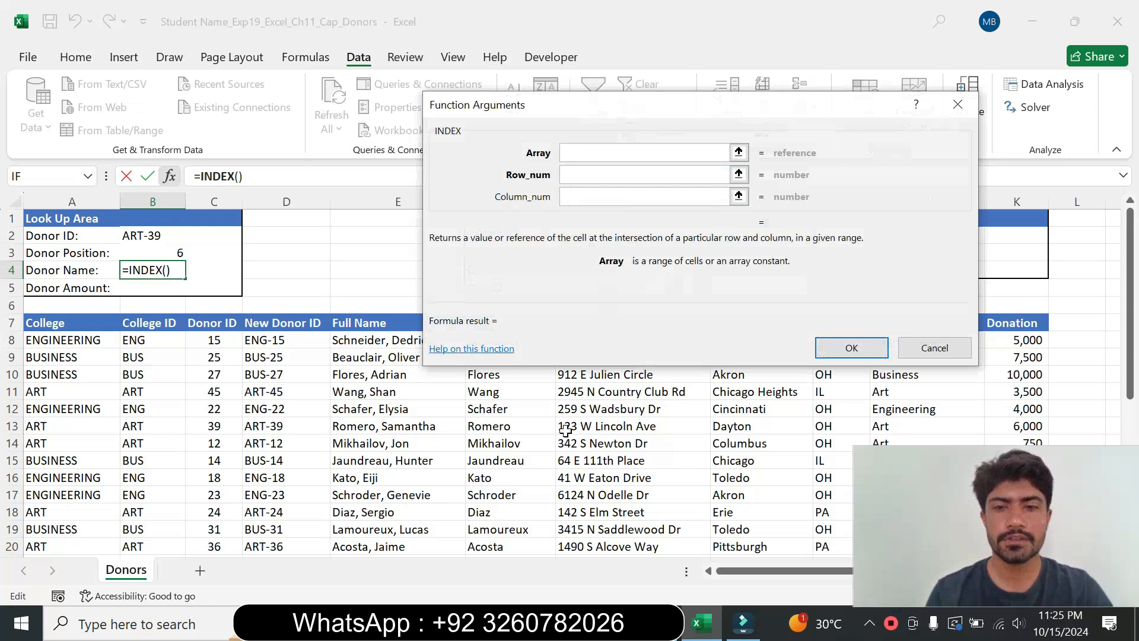
Step: Set the INDEX array argument to the range D$8:D$35 with row-absolute references
key(alt+Tab)
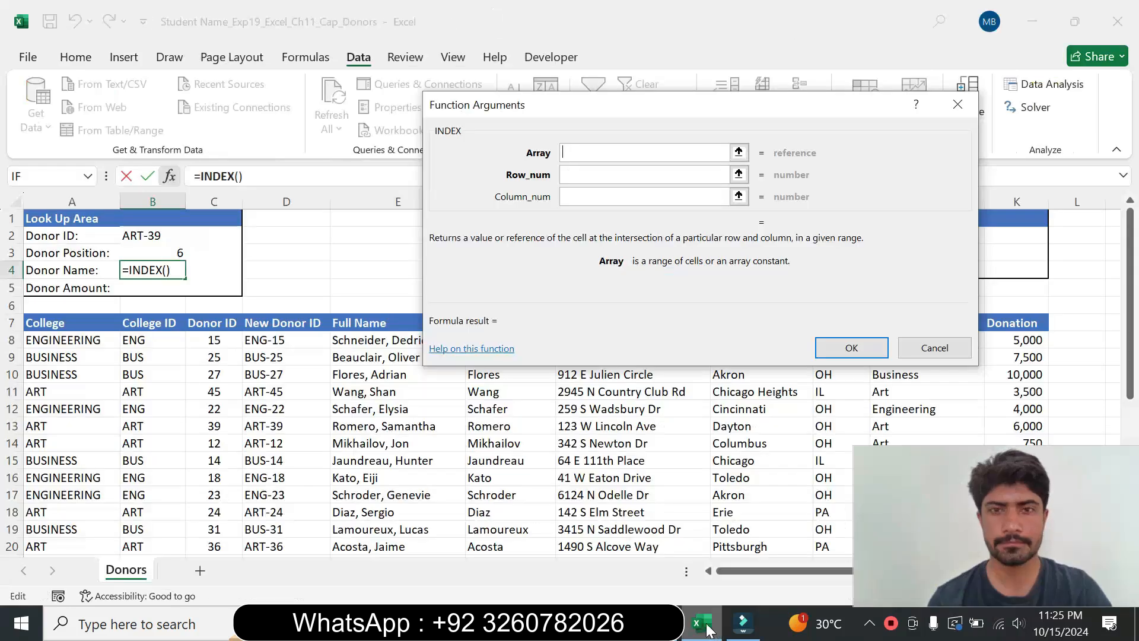
click(699, 623)
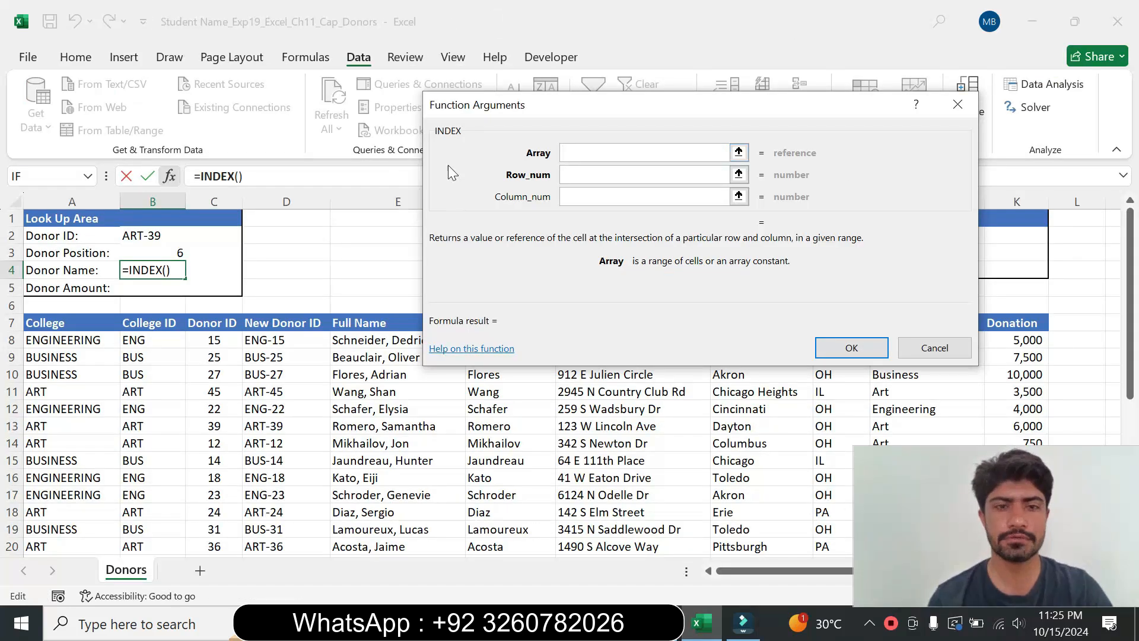
click(290, 342)
drag(291, 342, 280, 491)
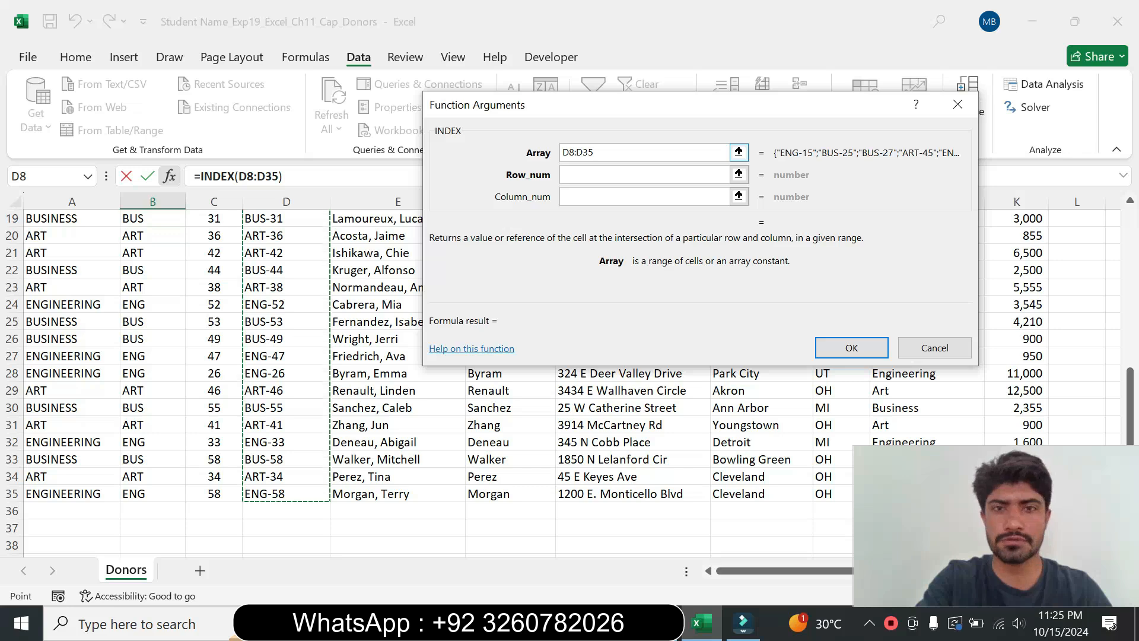
key(F4)
key(F4)
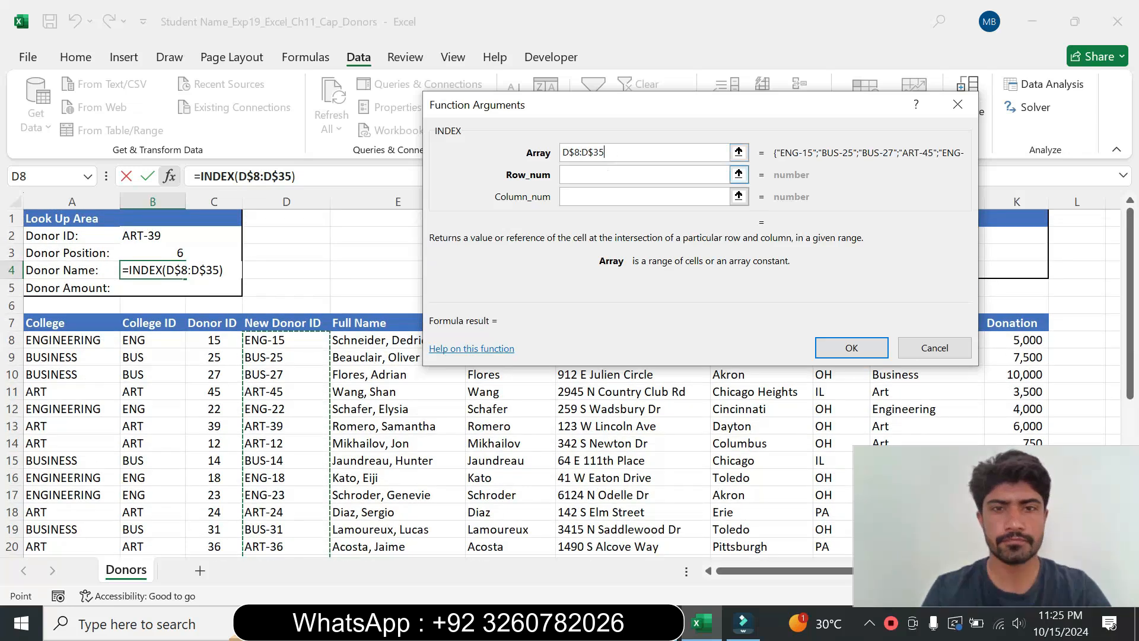
click(604, 175)
key(alt+Tab)
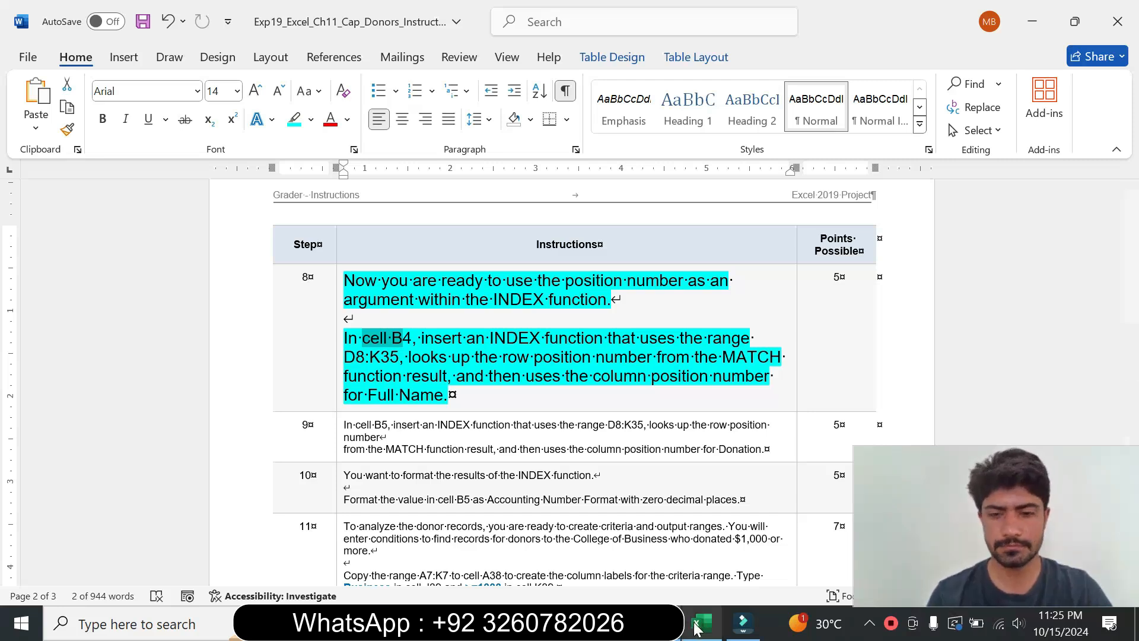
key(alt+Tab)
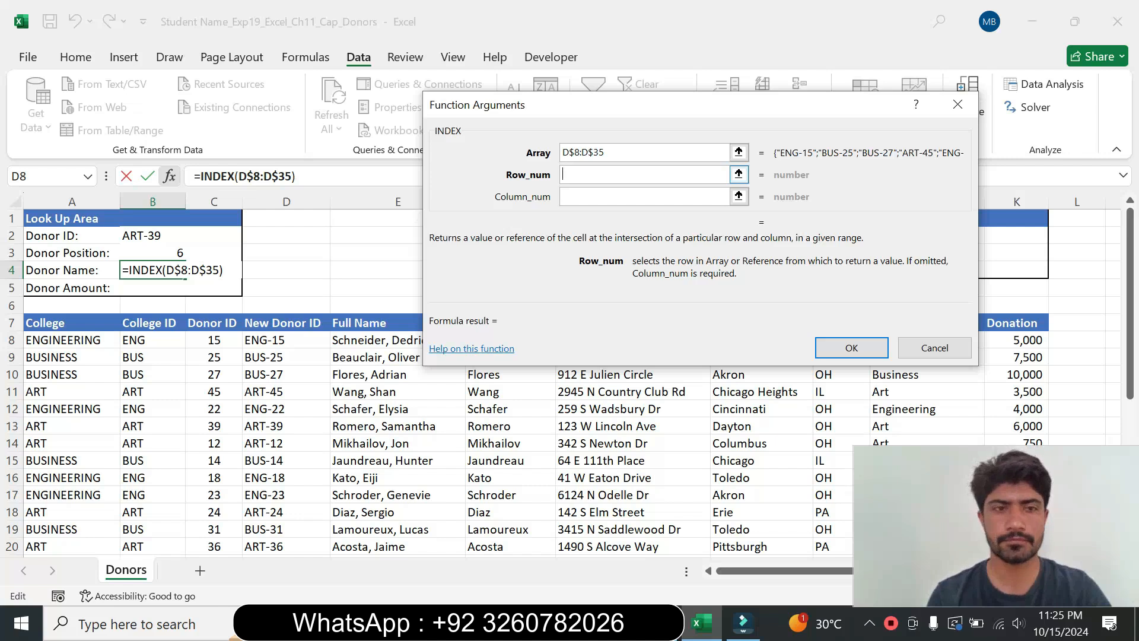
Step: Set the INDEX row_num argument to the absolute reference $B$3
click(152, 254)
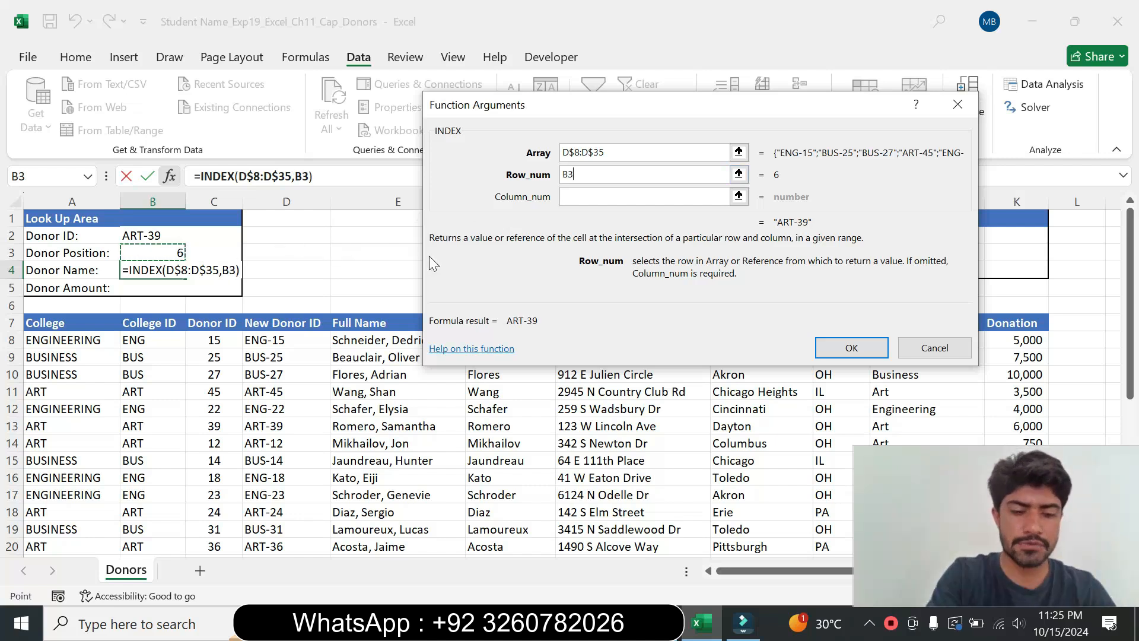
key(F4)
key(F4)
key(F4)
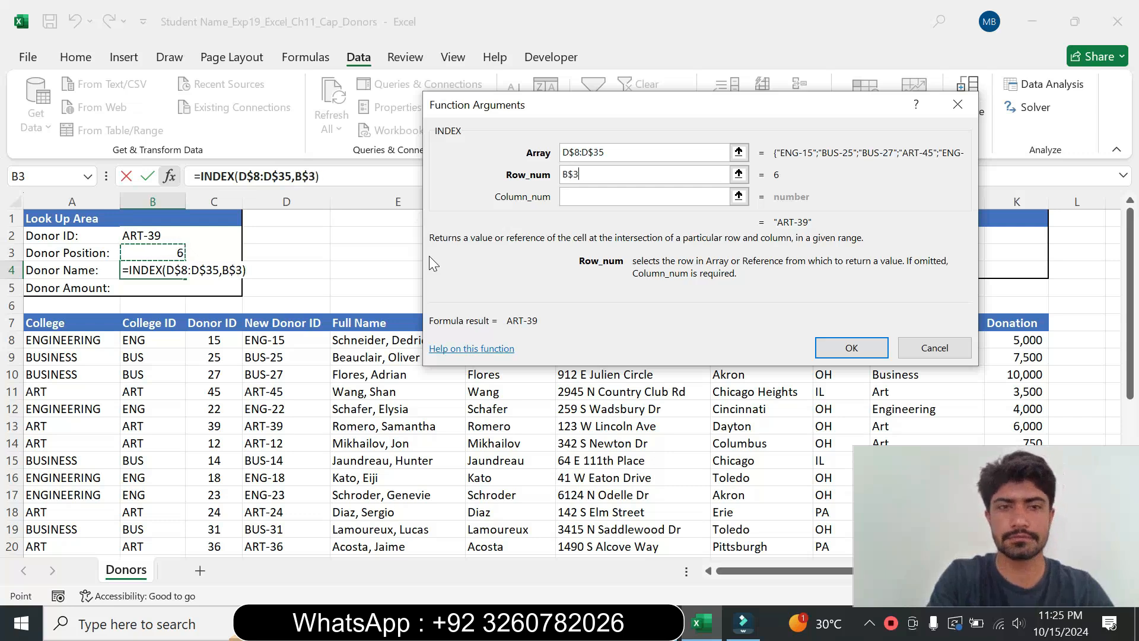
key(F4)
key(F4)
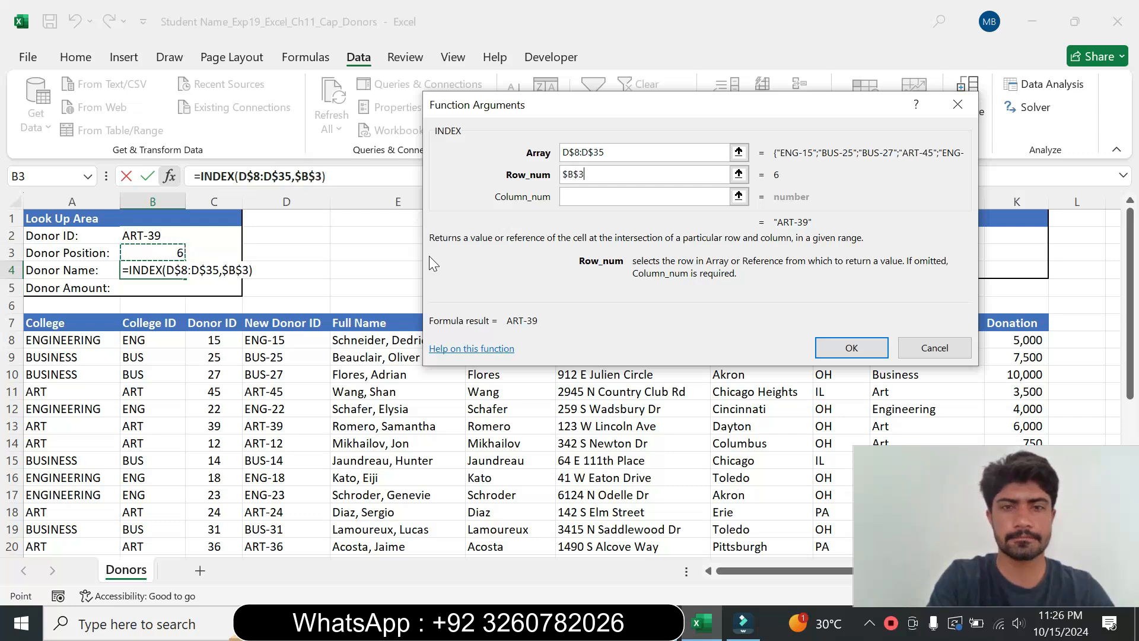
key(Tab)
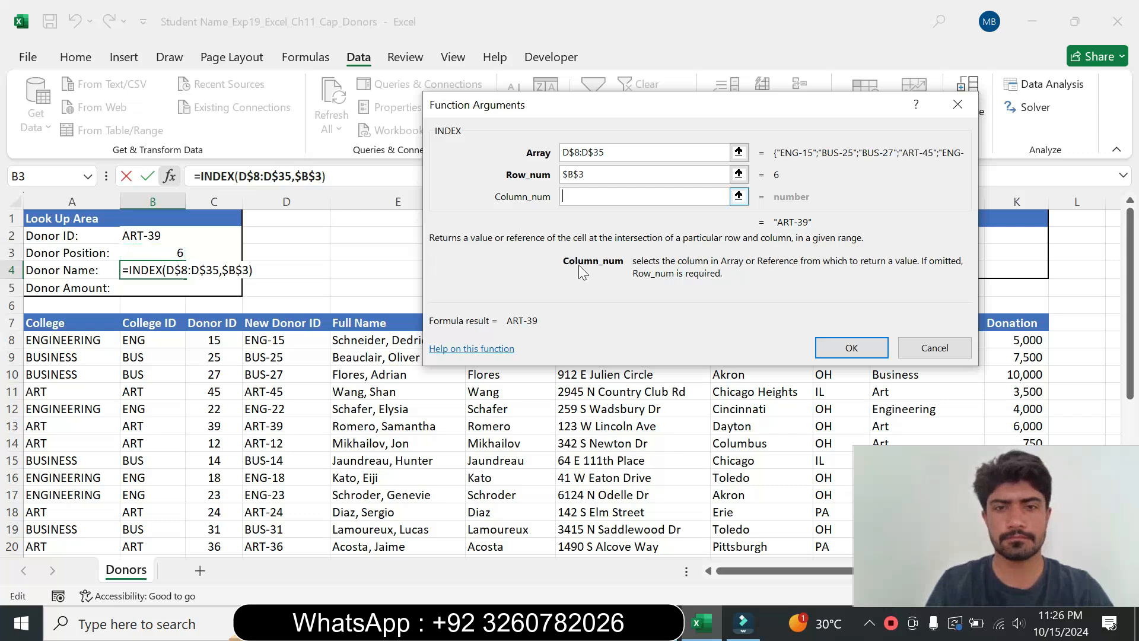
Step: Set the column_num argument to 2 and finish the INDEX formula in cell B4
click(700, 624)
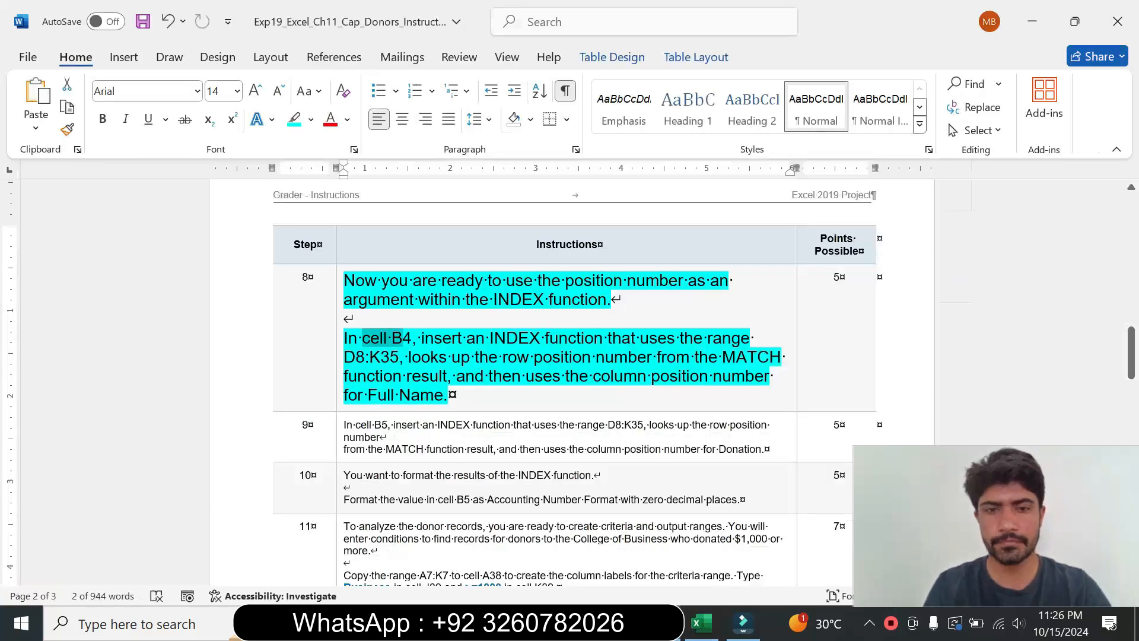
drag(464, 376, 651, 375)
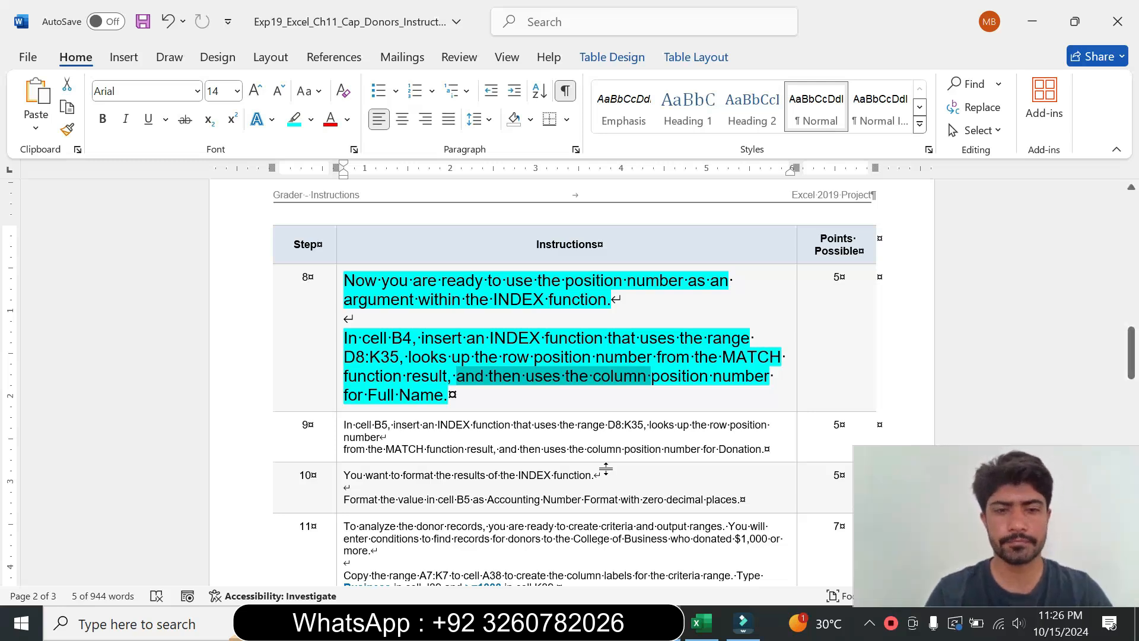
key(alt+Tab)
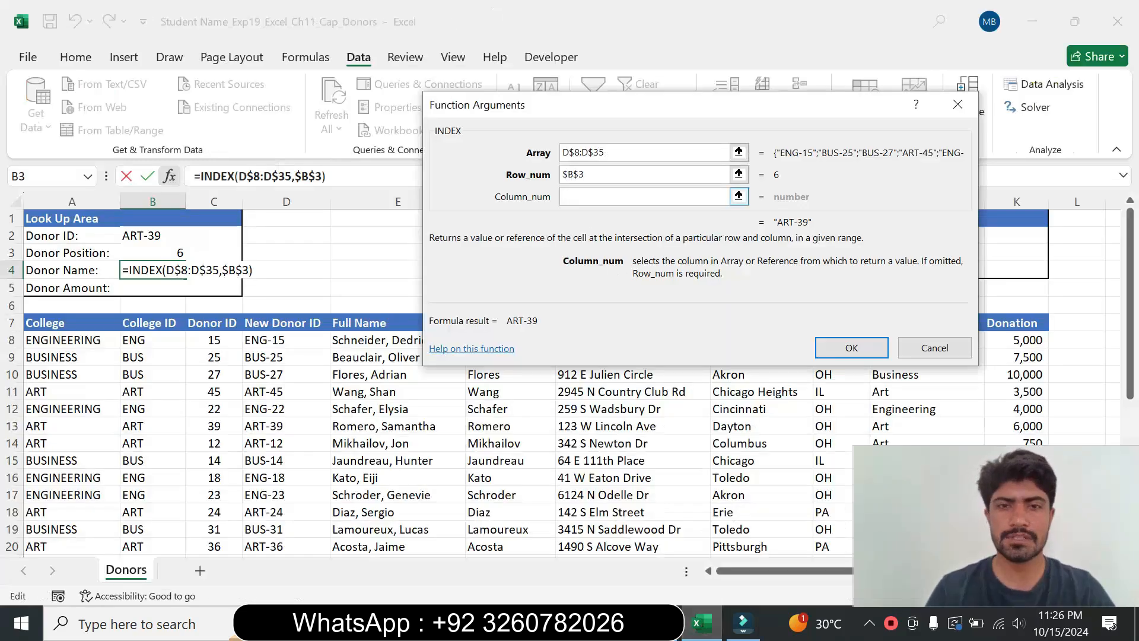
text(2)
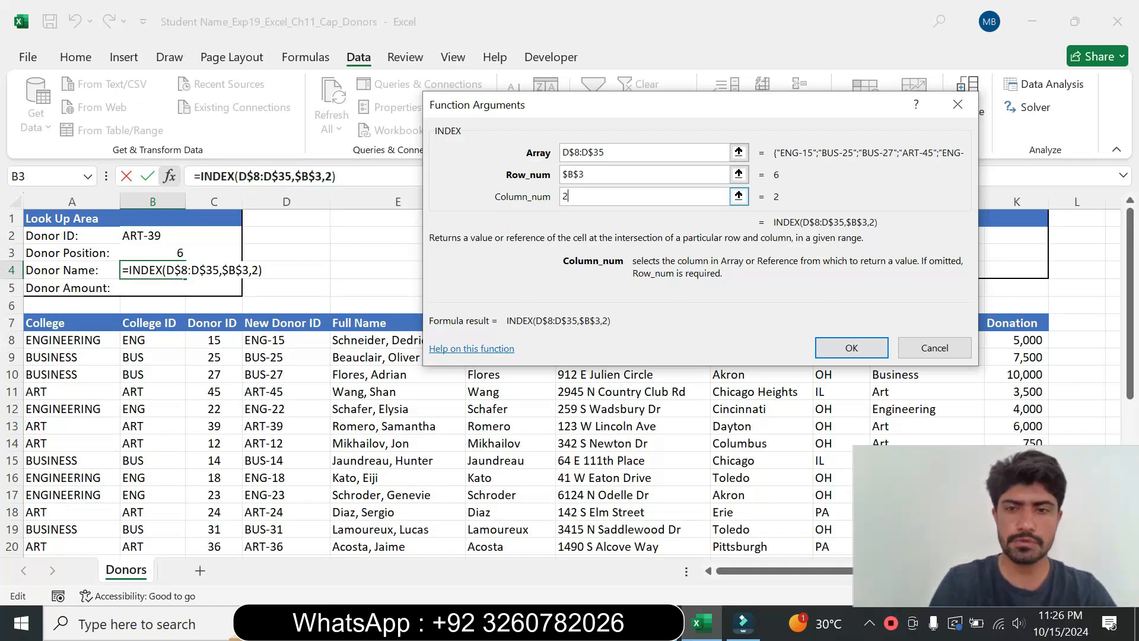
click(867, 352)
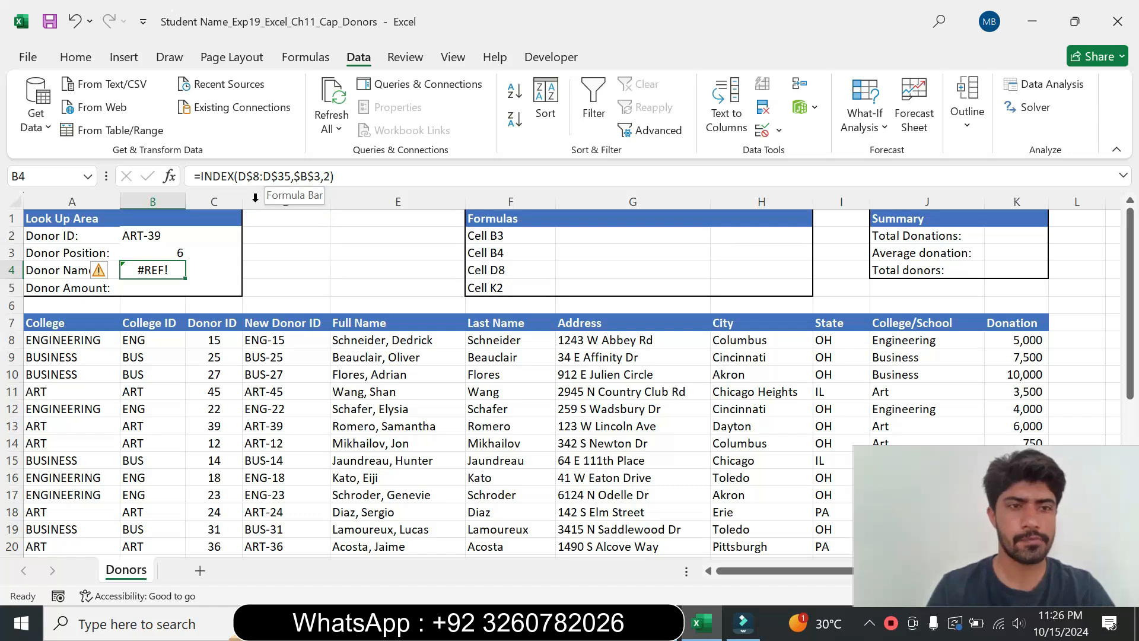
Step: Reopen B4's INDEX arguments, check the instructions' range, and change the array to D$8:K$35
click(170, 176)
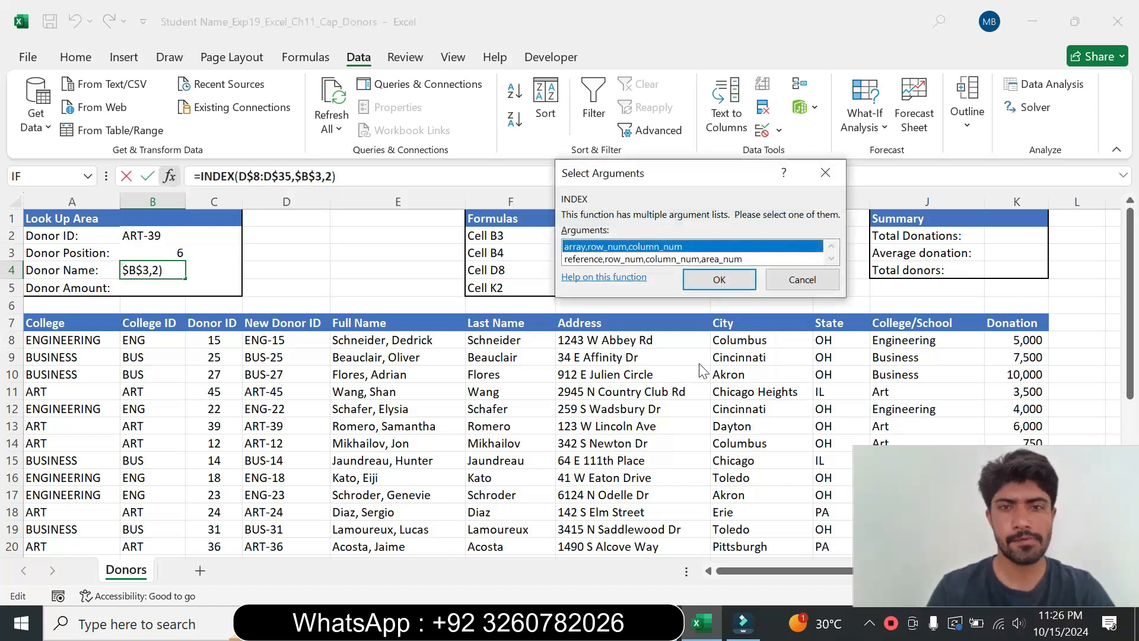
click(719, 280)
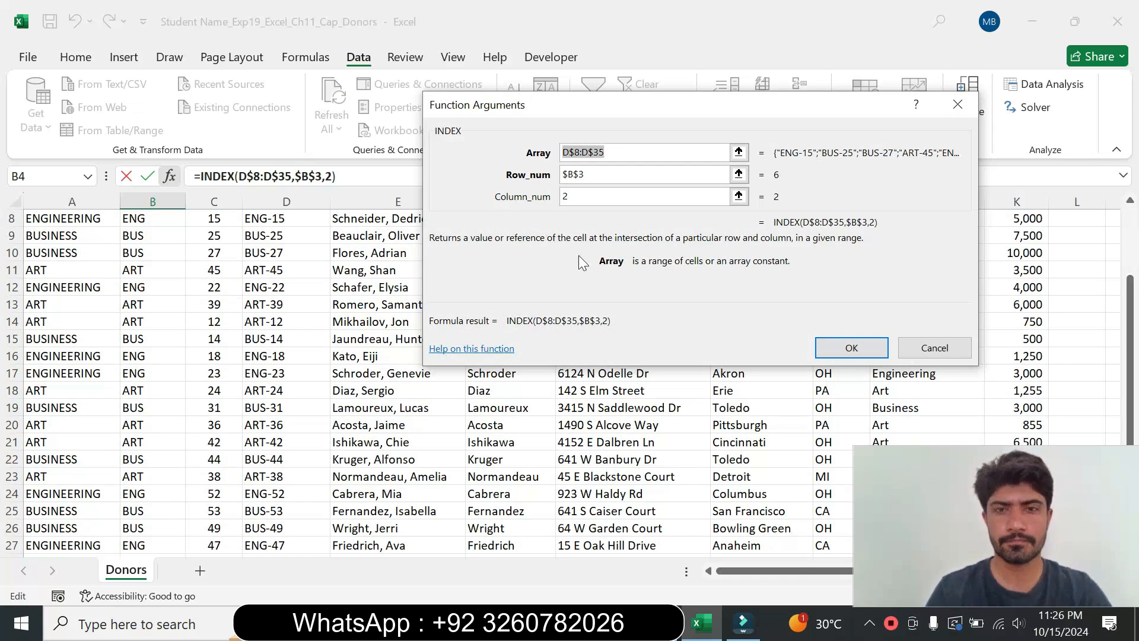
key(alt+Tab)
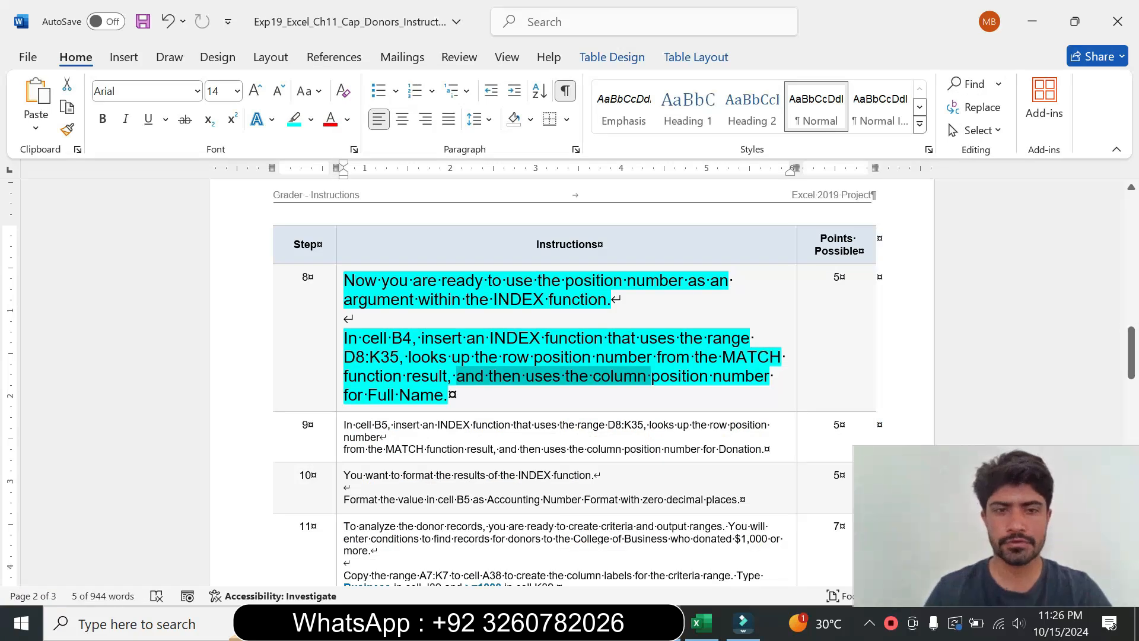
click(344, 356)
key(shift+Right)
key(shift+Right)
key(shift+Right)
key(shift+Right)
key(shift+Right)
key(shift+Right)
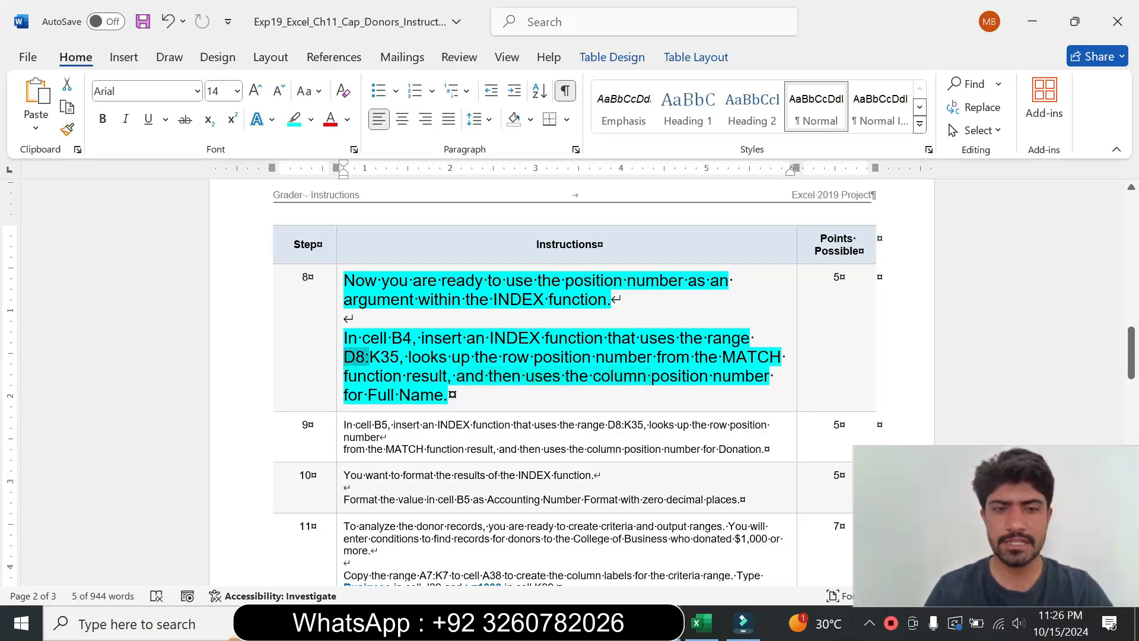
right_click(389, 362)
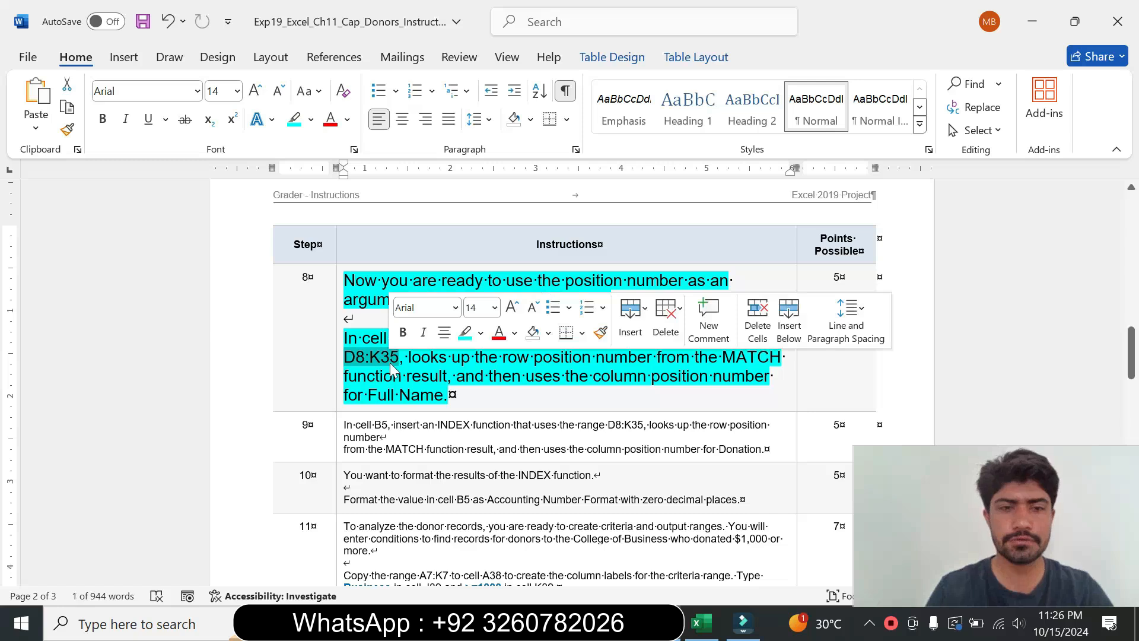
click(702, 623)
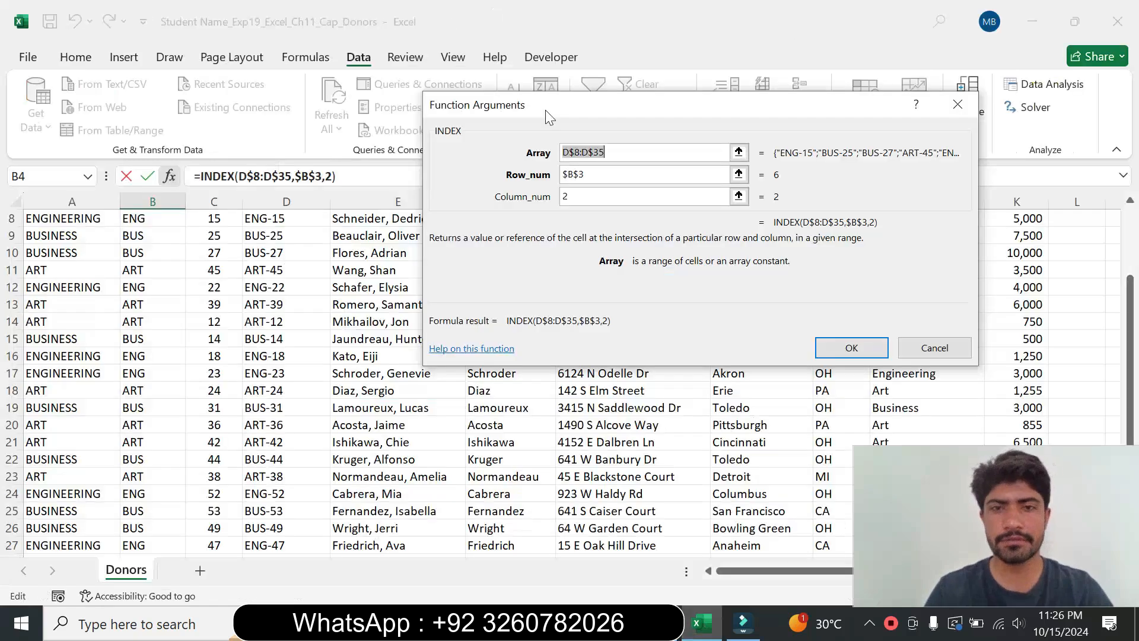
click(587, 152)
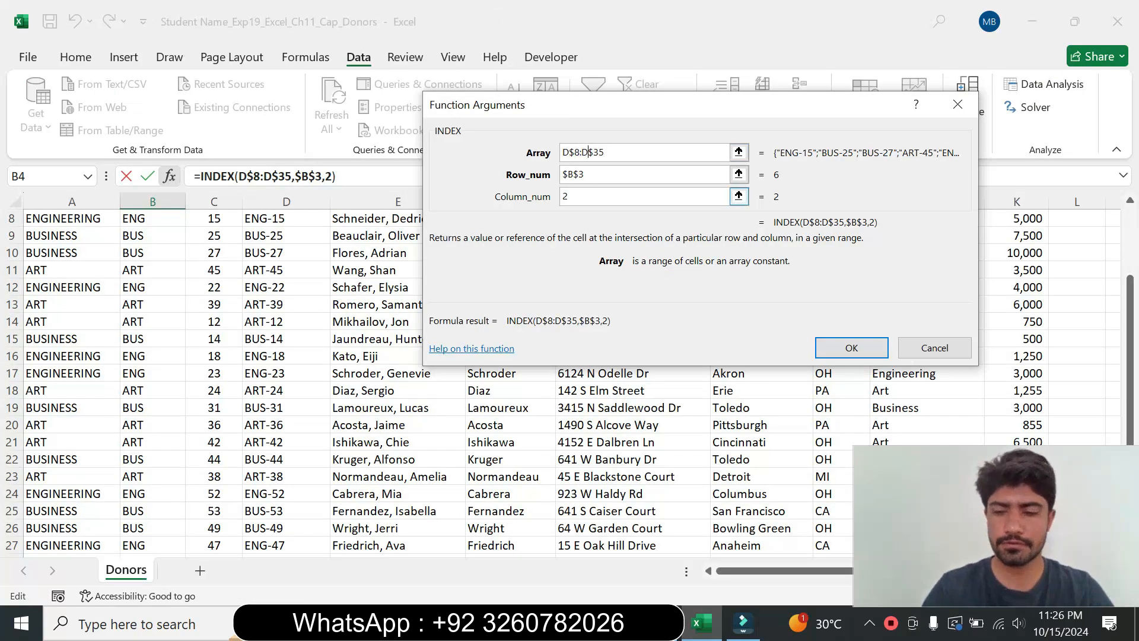
key(BackSpace)
text(K)
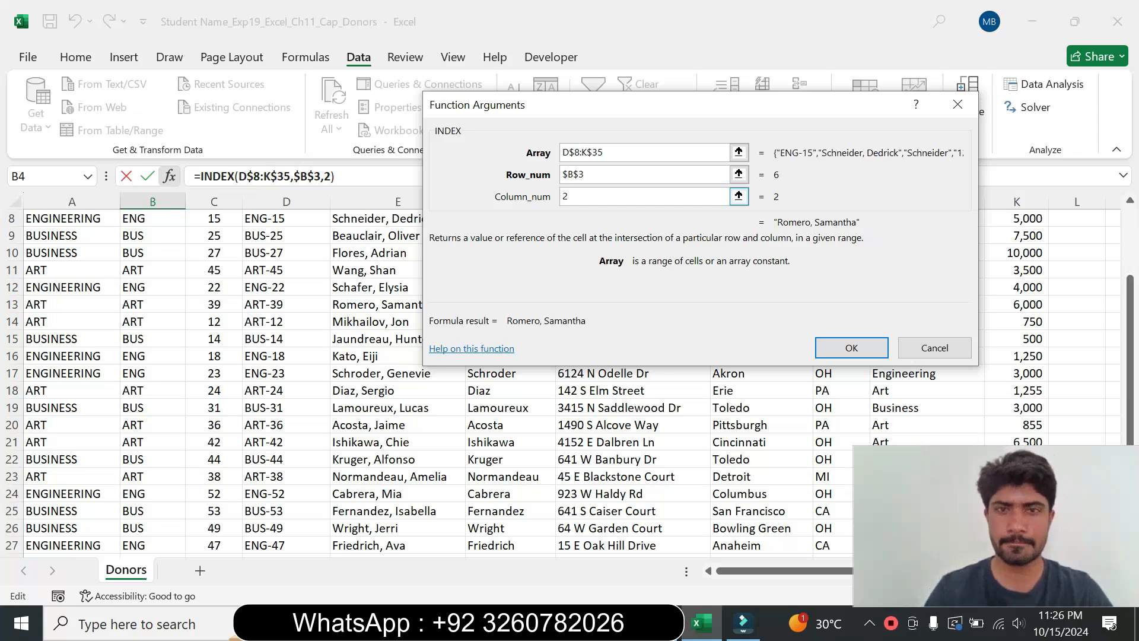
click(860, 348)
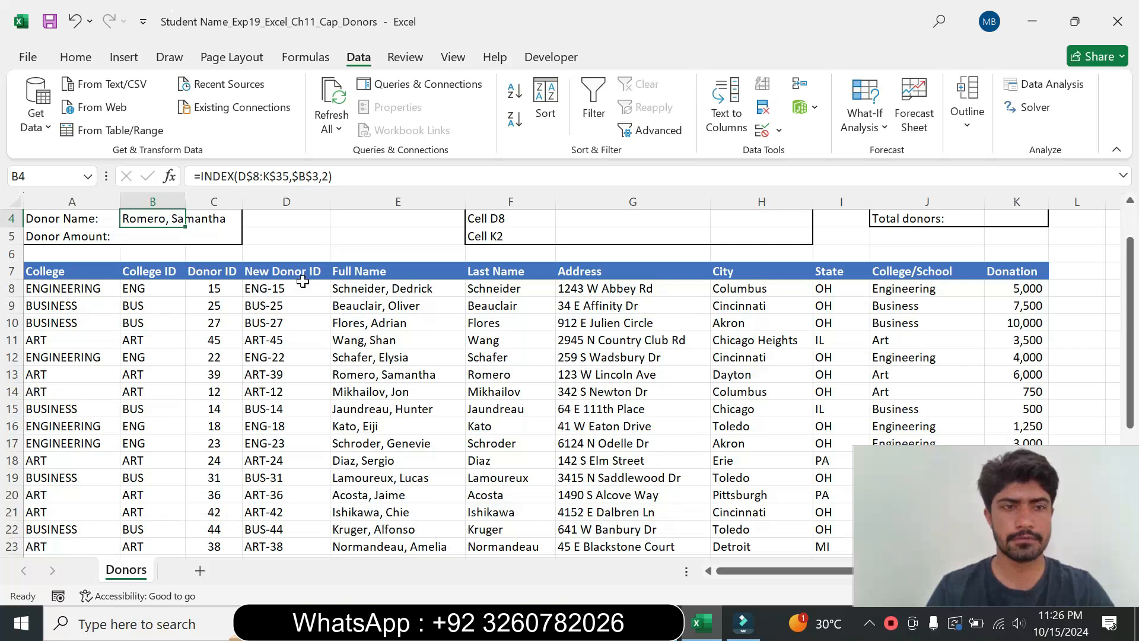
Step: Set step 8's instruction text back to 9 pt and remove its highlight colour
drag(381, 331, 486, 374)
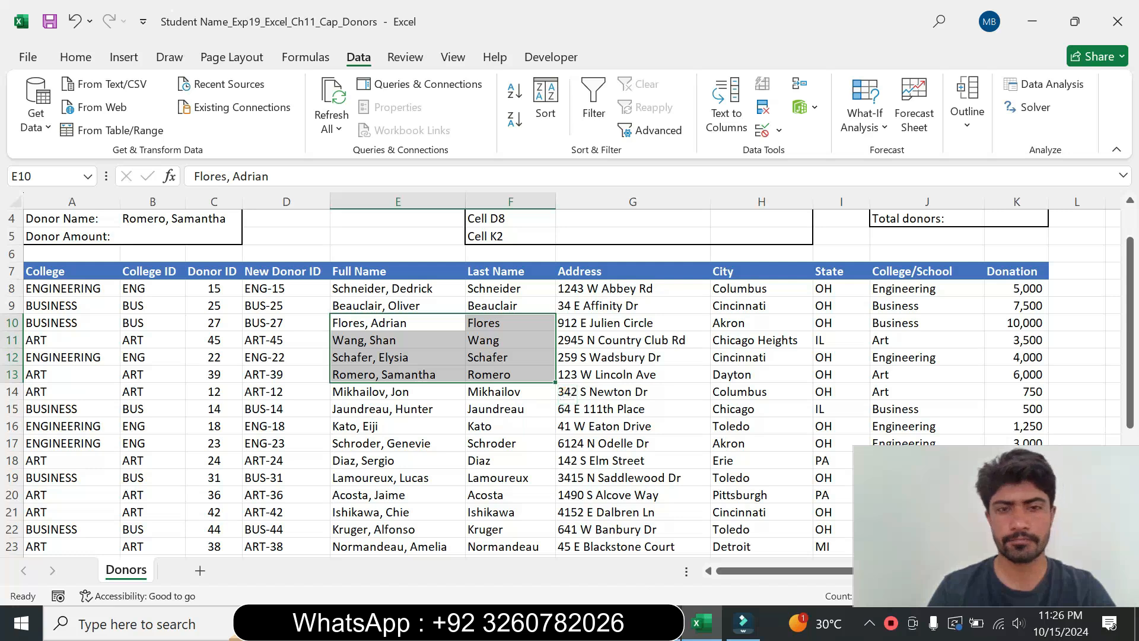
key(alt+Tab)
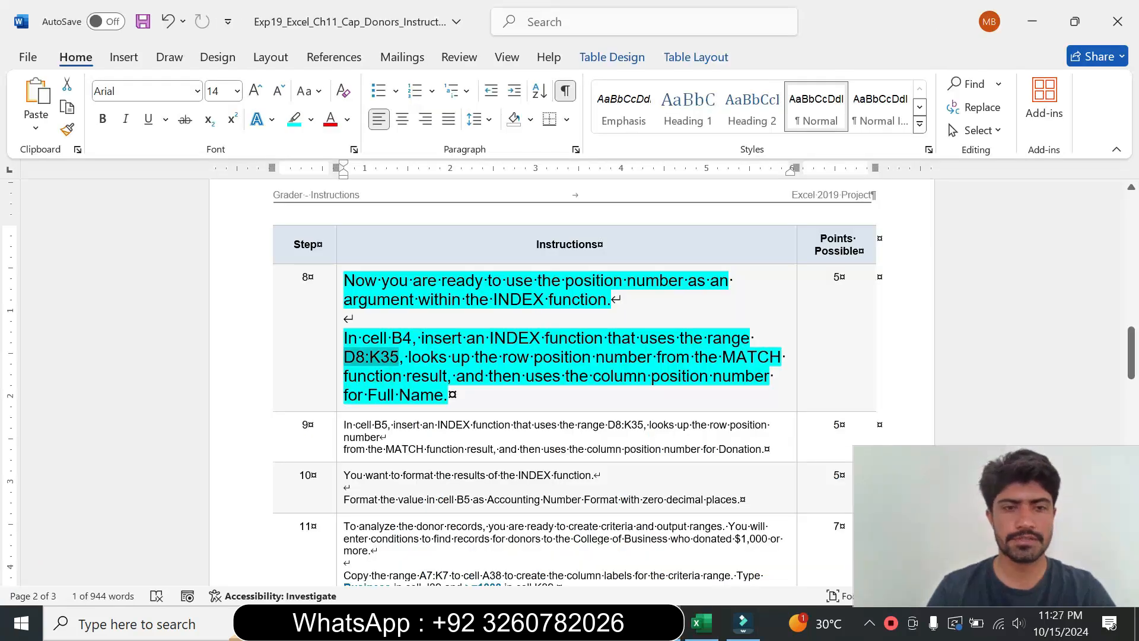
click(340, 382)
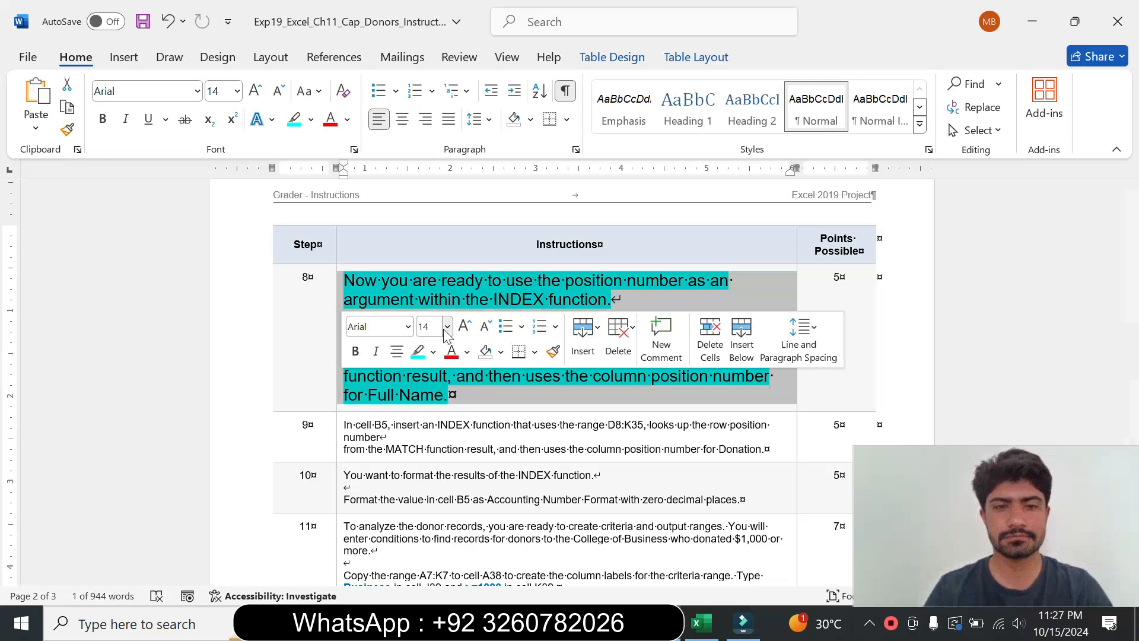
click(447, 326)
click(439, 34)
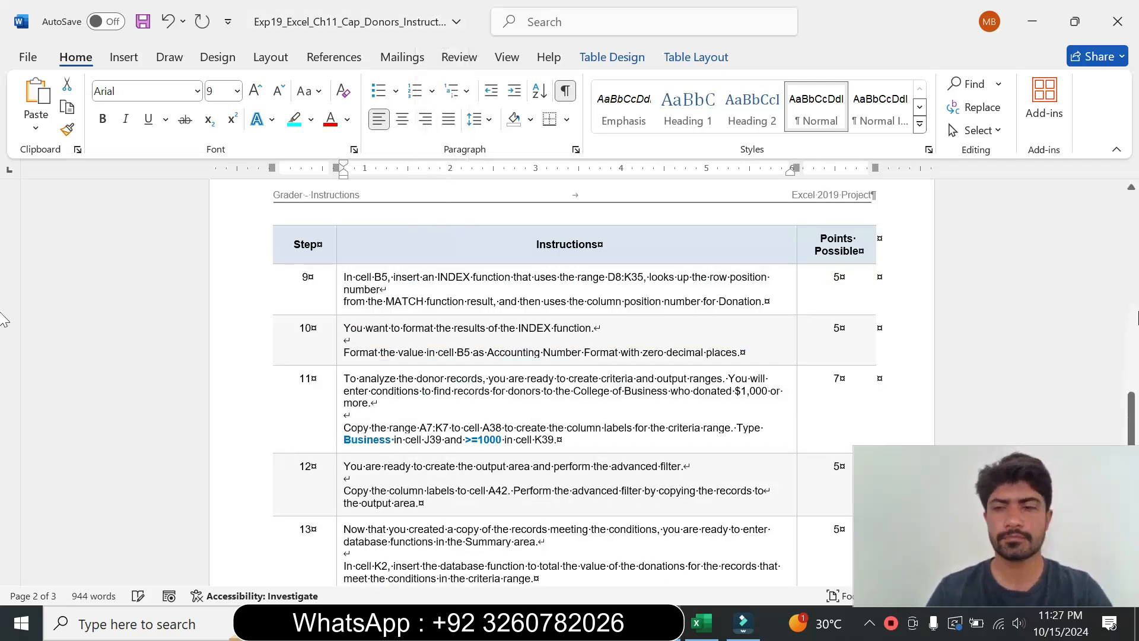
scroll(3, 400, up, 6)
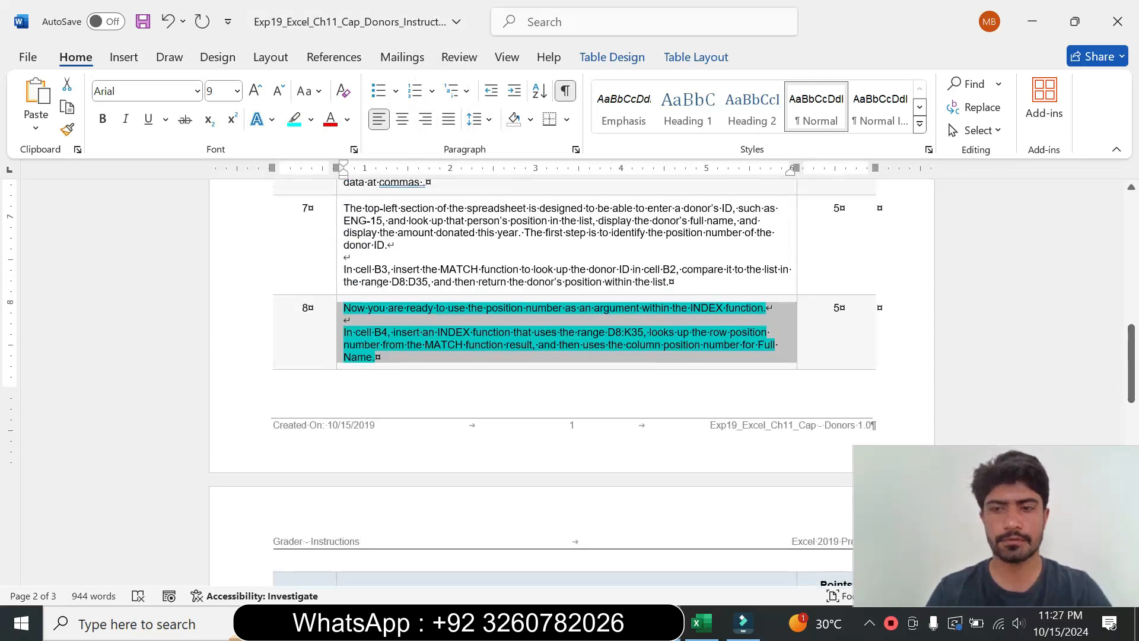
click(311, 119)
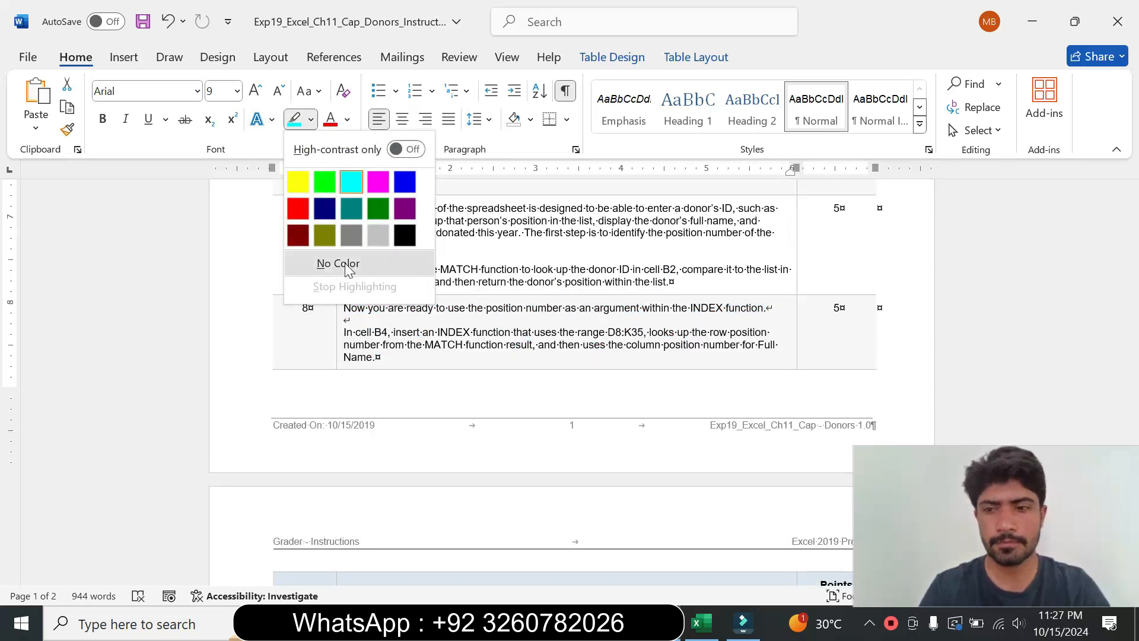
click(336, 262)
Step: Enlarge step 9's instruction text to 14 pt and highlight it turquoise
drag(1131, 379, 1133, 418)
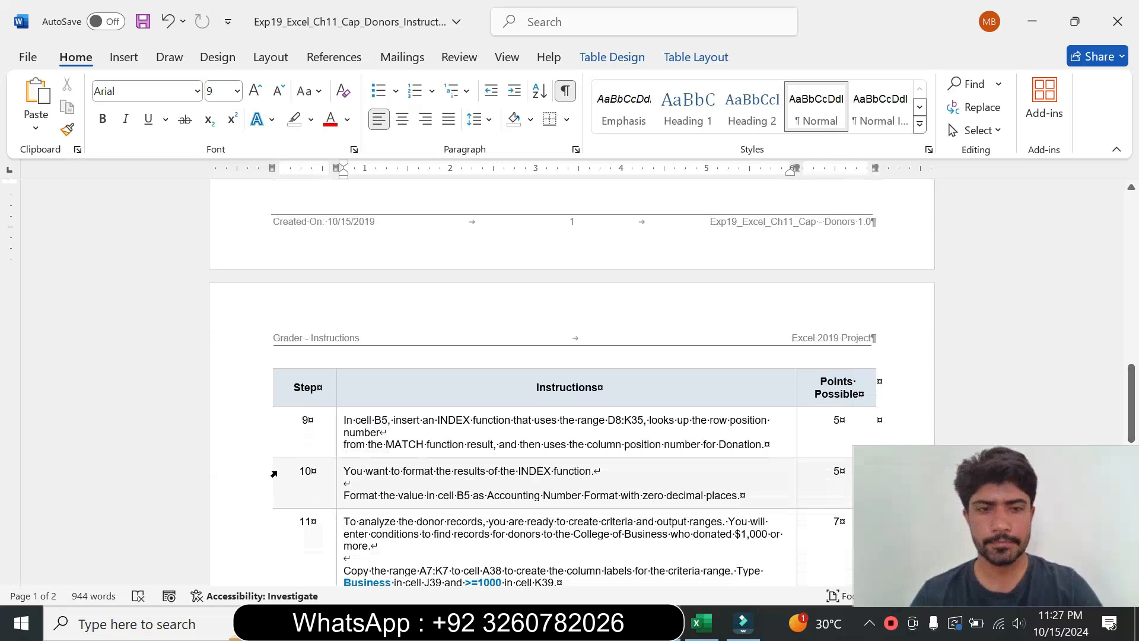
click(339, 445)
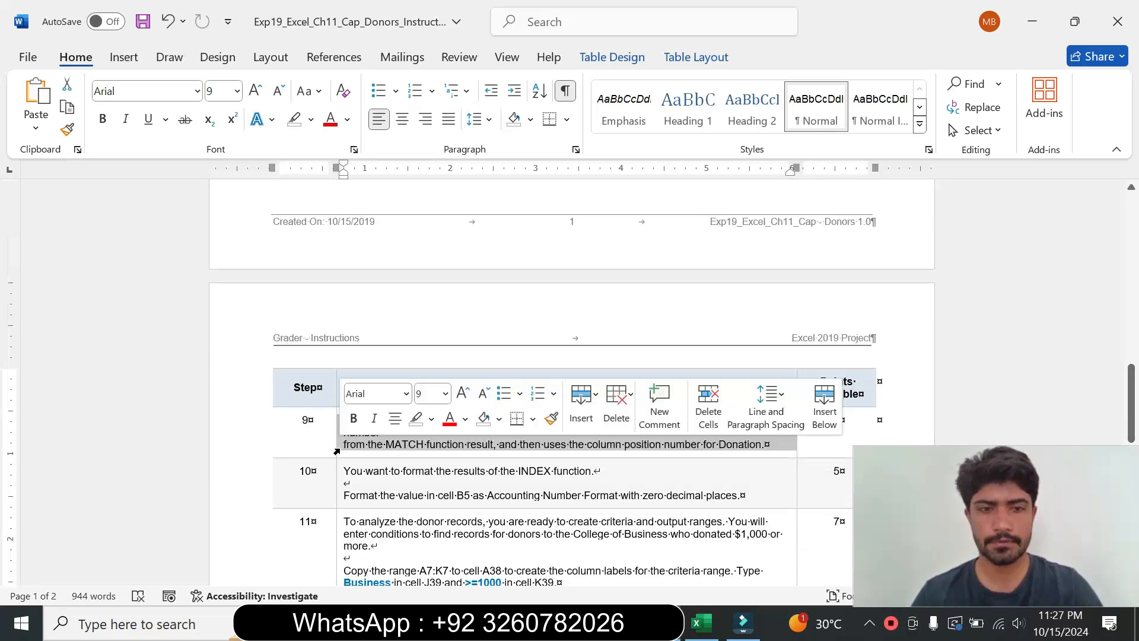
click(445, 394)
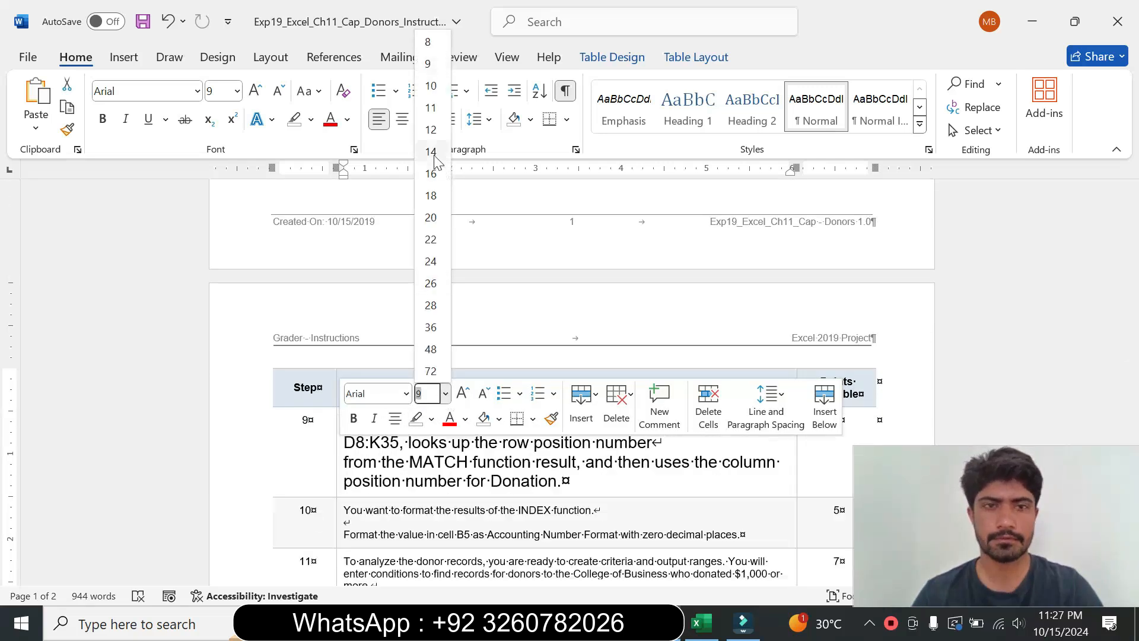
click(433, 153)
click(312, 120)
click(355, 179)
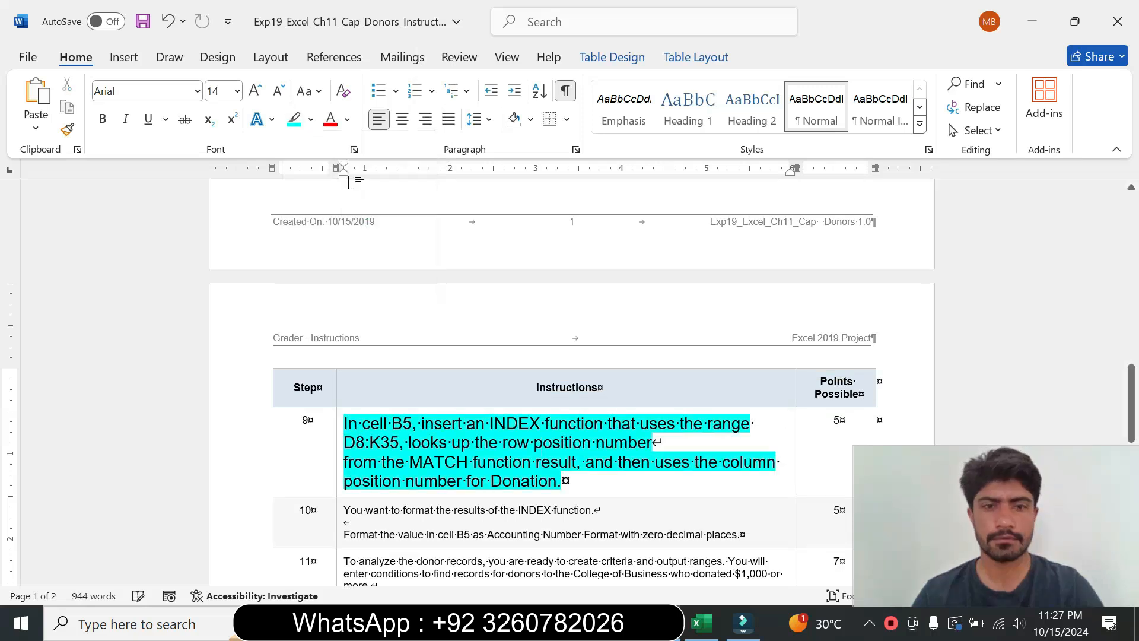
Step: Read step 9's instructions for the INDEX function in cell B5
drag(1131, 374, 1132, 413)
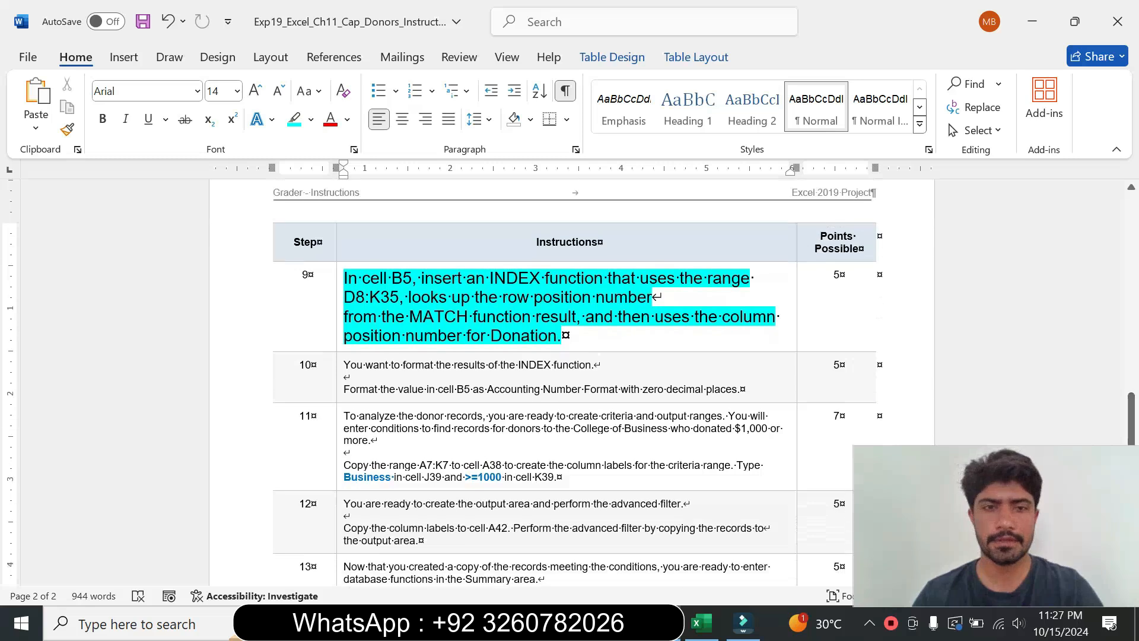
drag(343, 296, 566, 356)
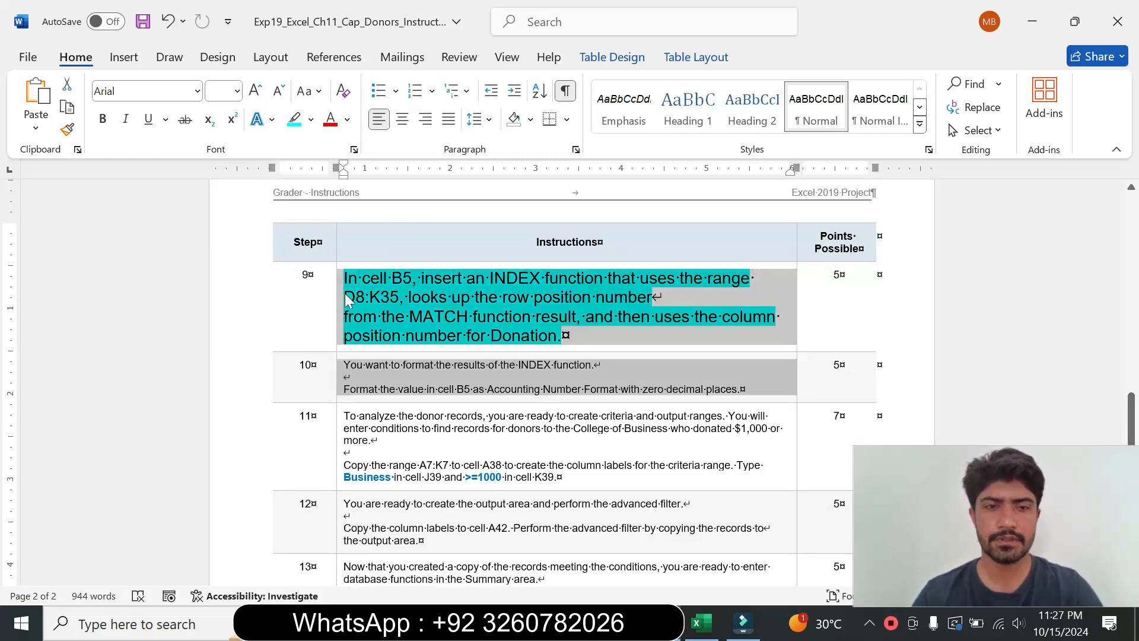
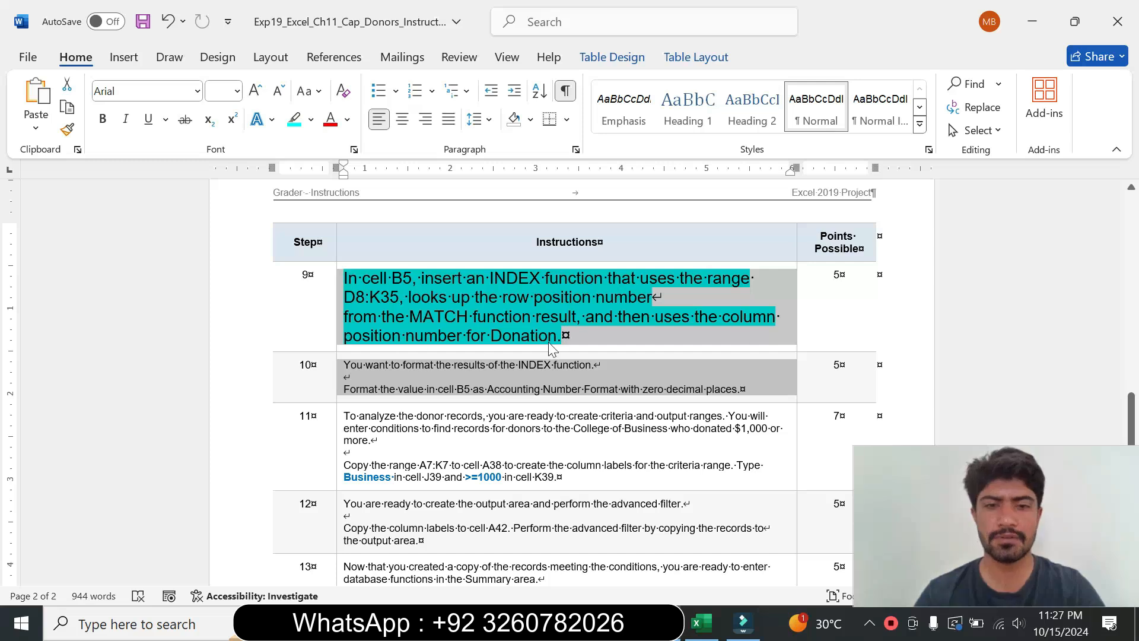
Step: Compare step 9's range instructions with the donor table in the worksheet
click(574, 344)
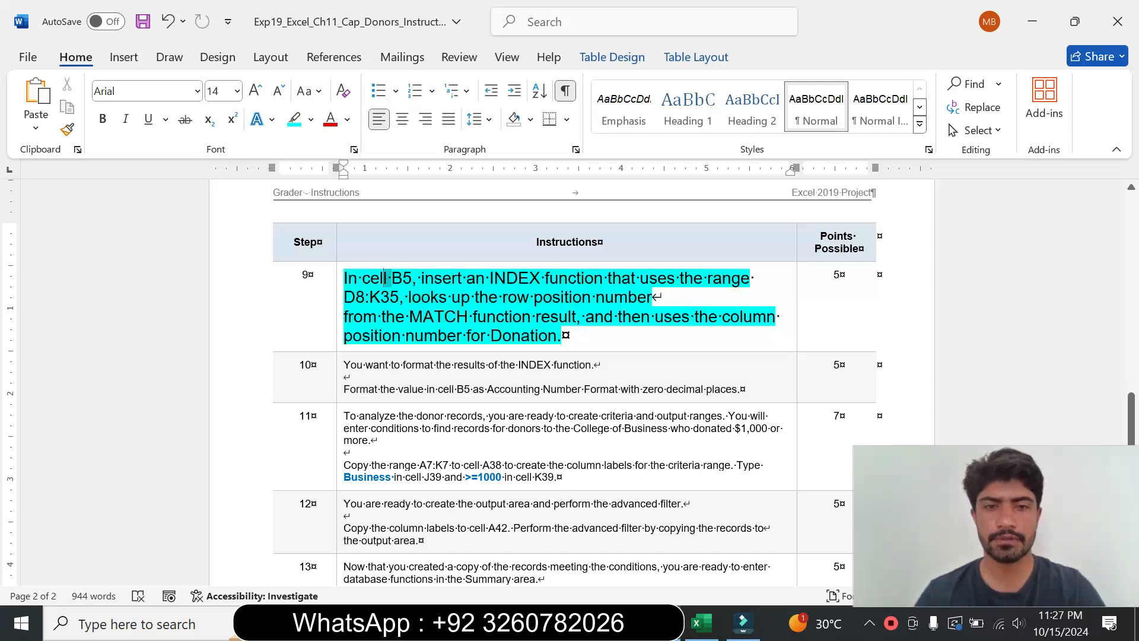
drag(362, 278, 408, 297)
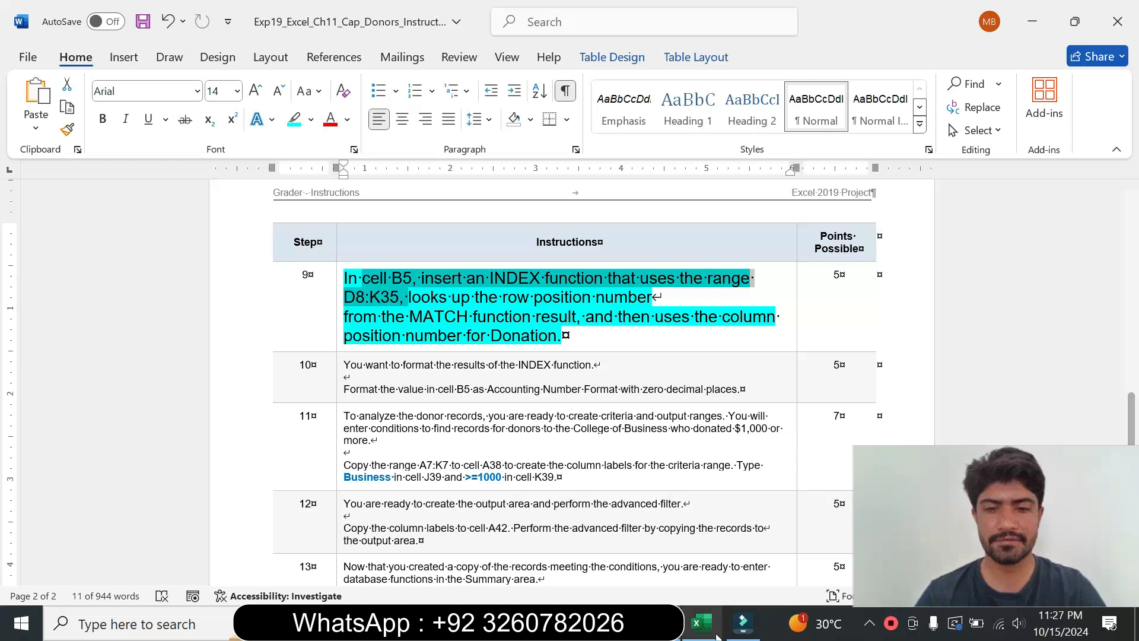
click(702, 622)
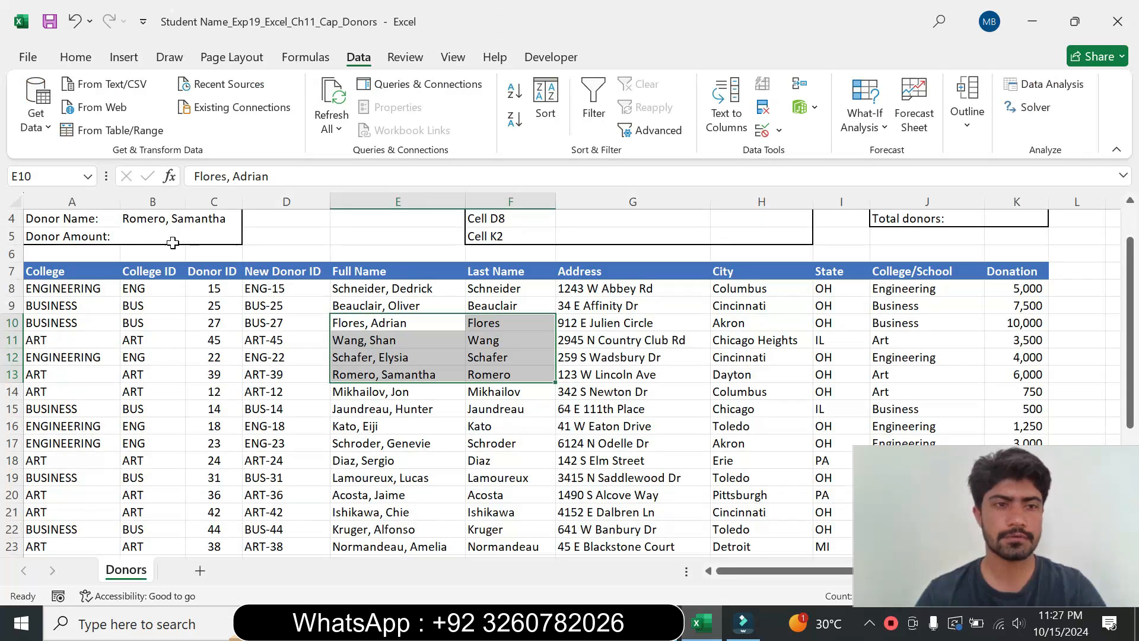
click(151, 241)
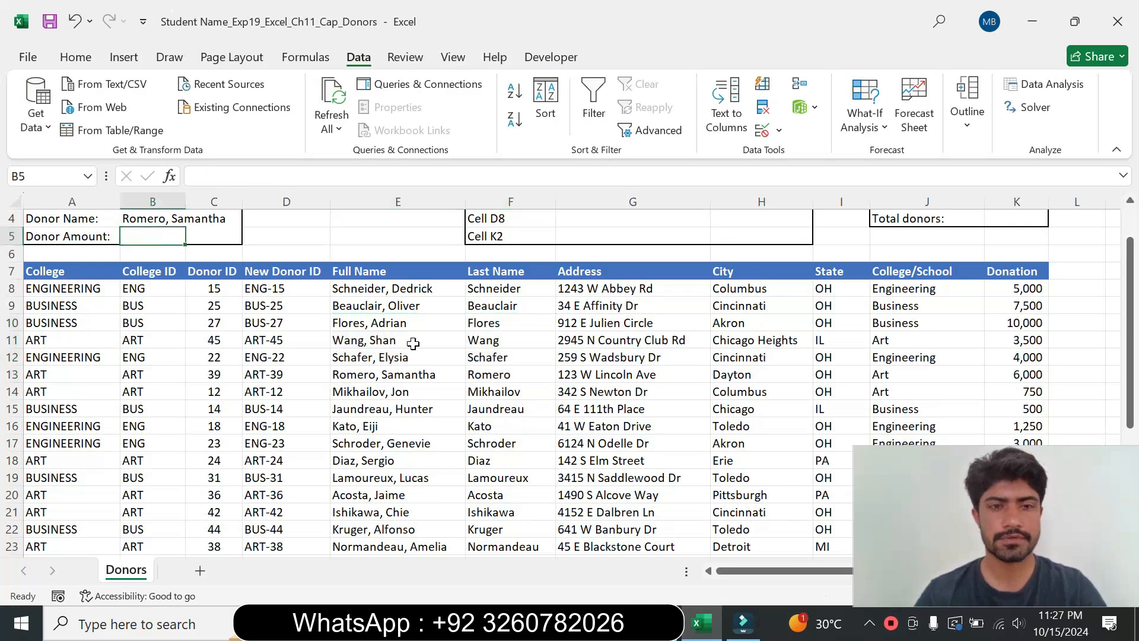
click(701, 622)
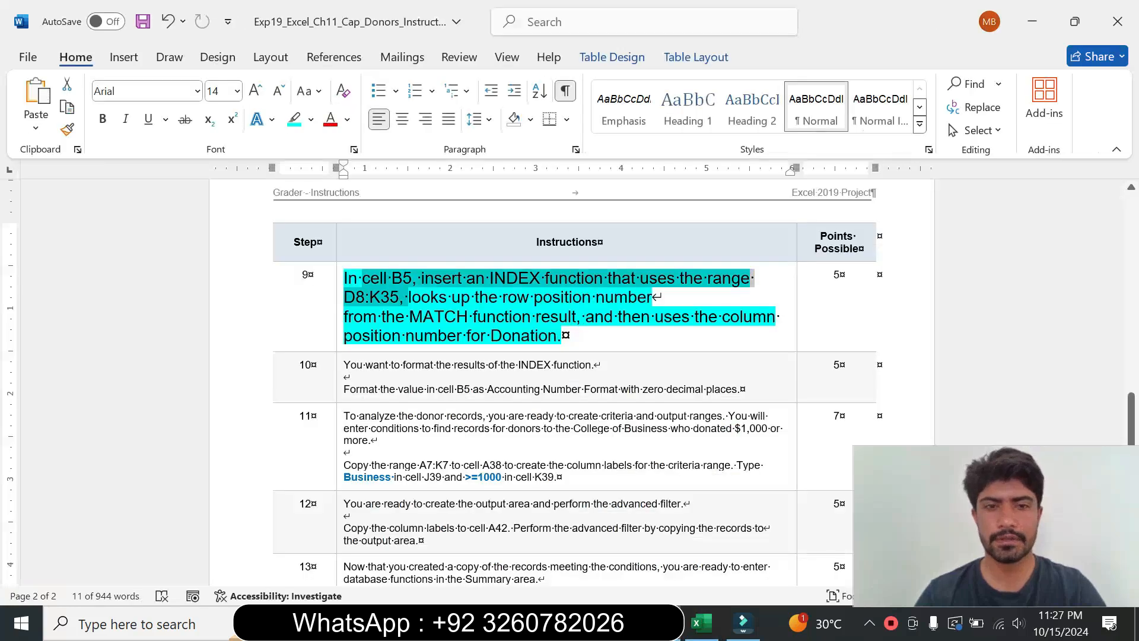
click(702, 623)
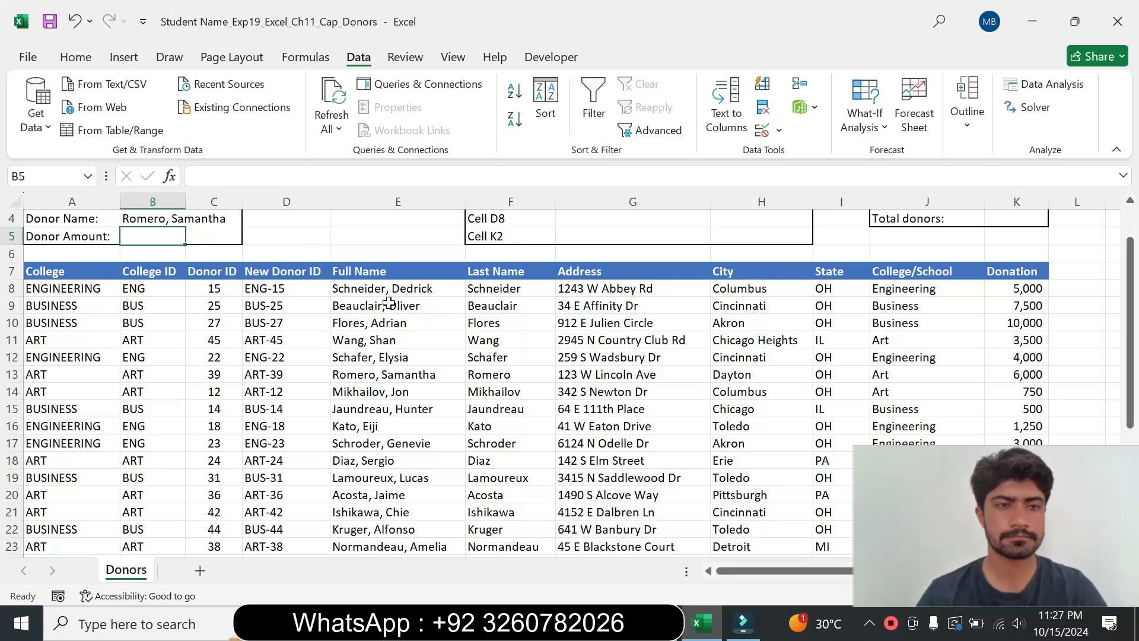
Step: Start an INDEX function in cell B5 using the array, row_num, column_num argument form
text(=)
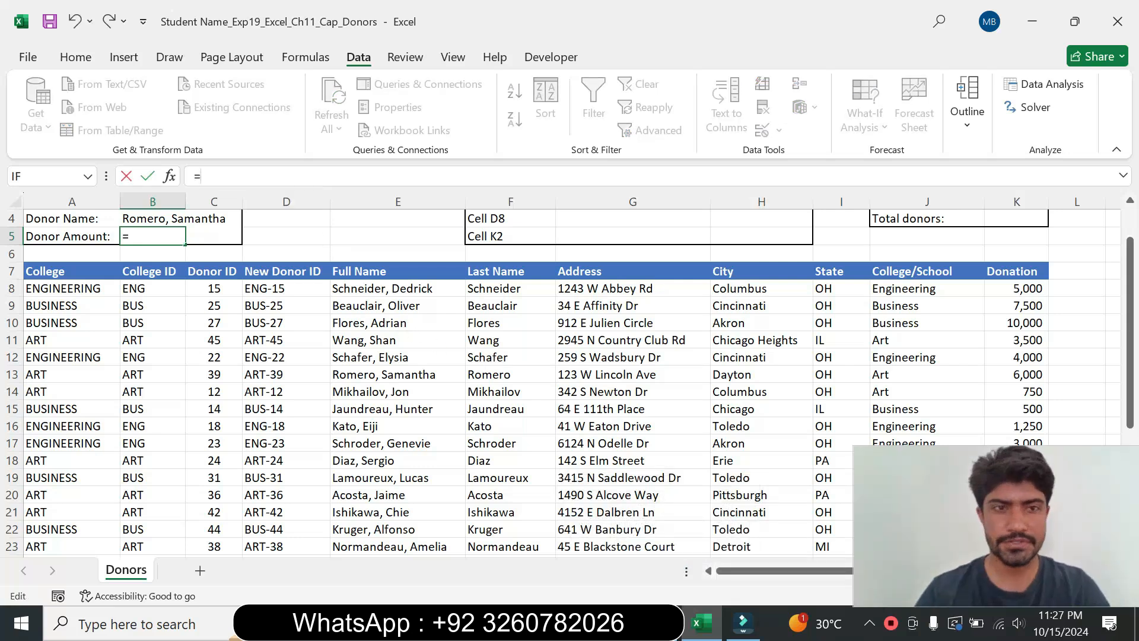
text(index)
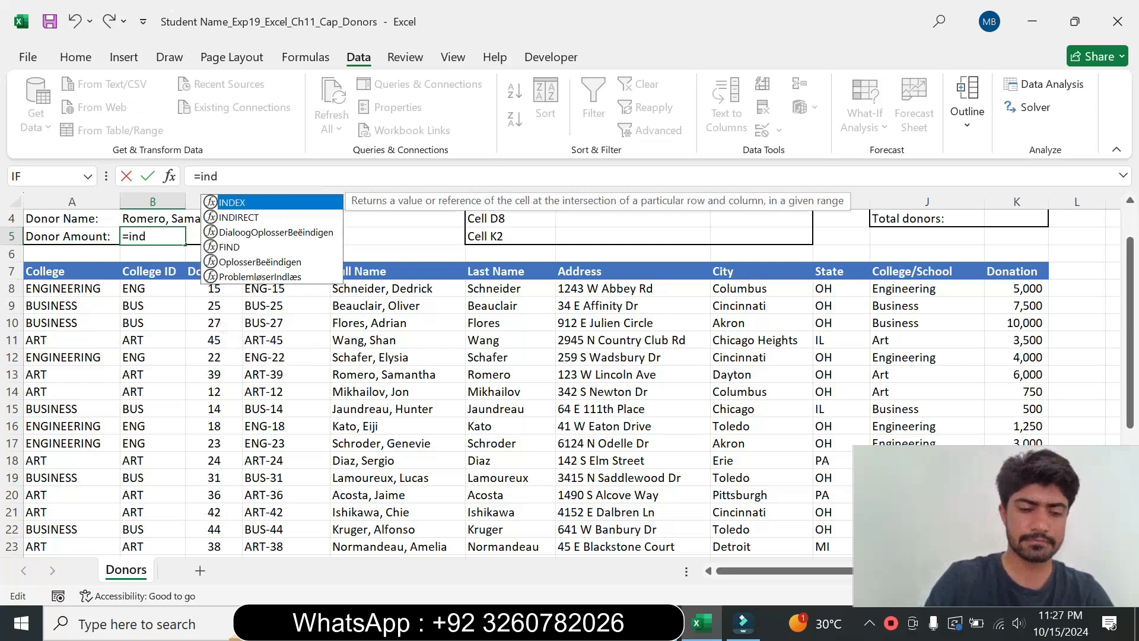
double_click(237, 204)
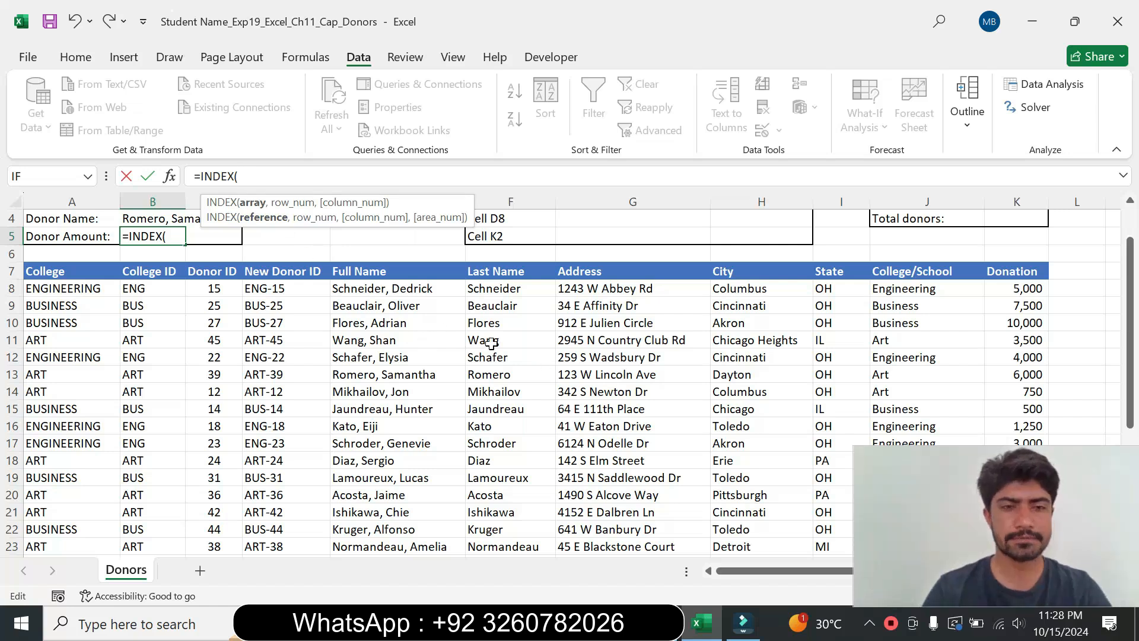
click(173, 178)
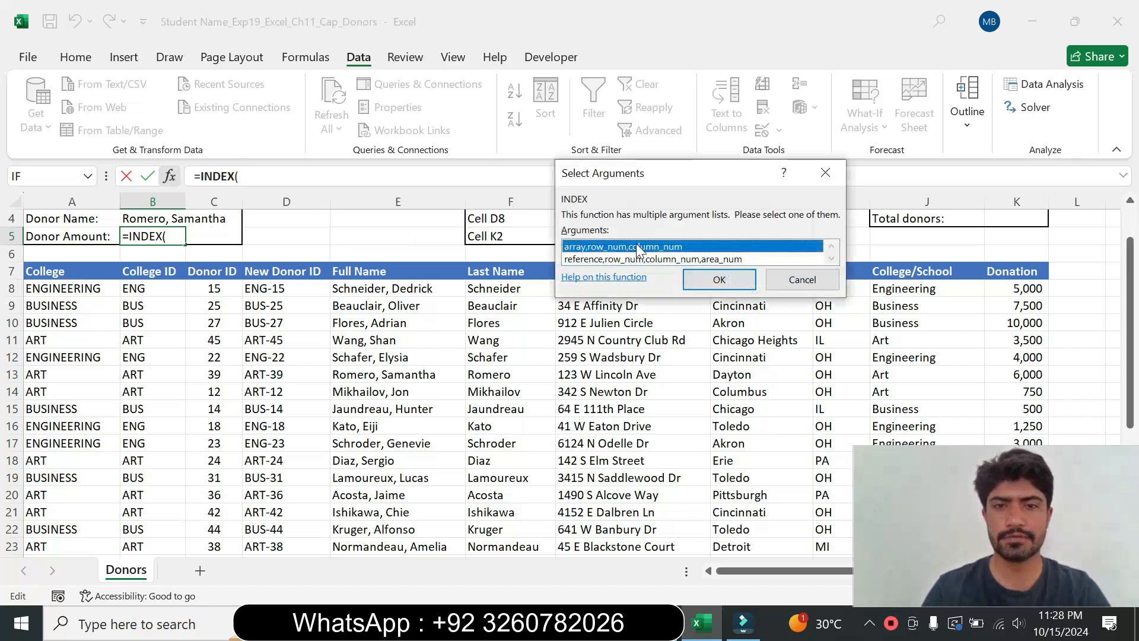
click(709, 279)
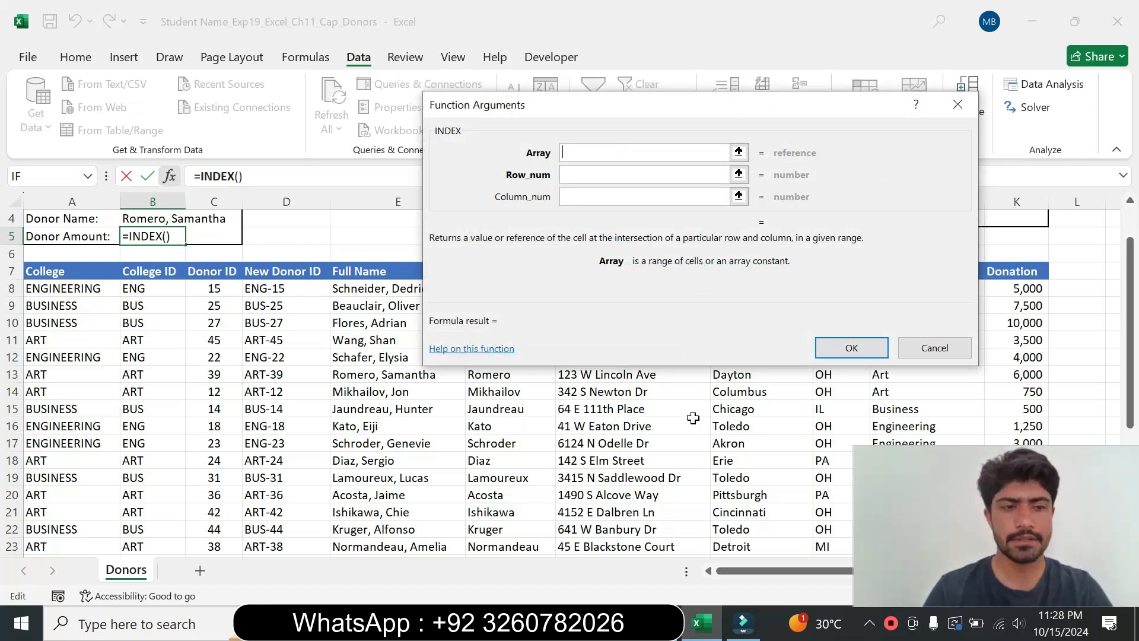
Step: Set the INDEX array argument to the absolute range $D$8:$K$35
click(659, 624)
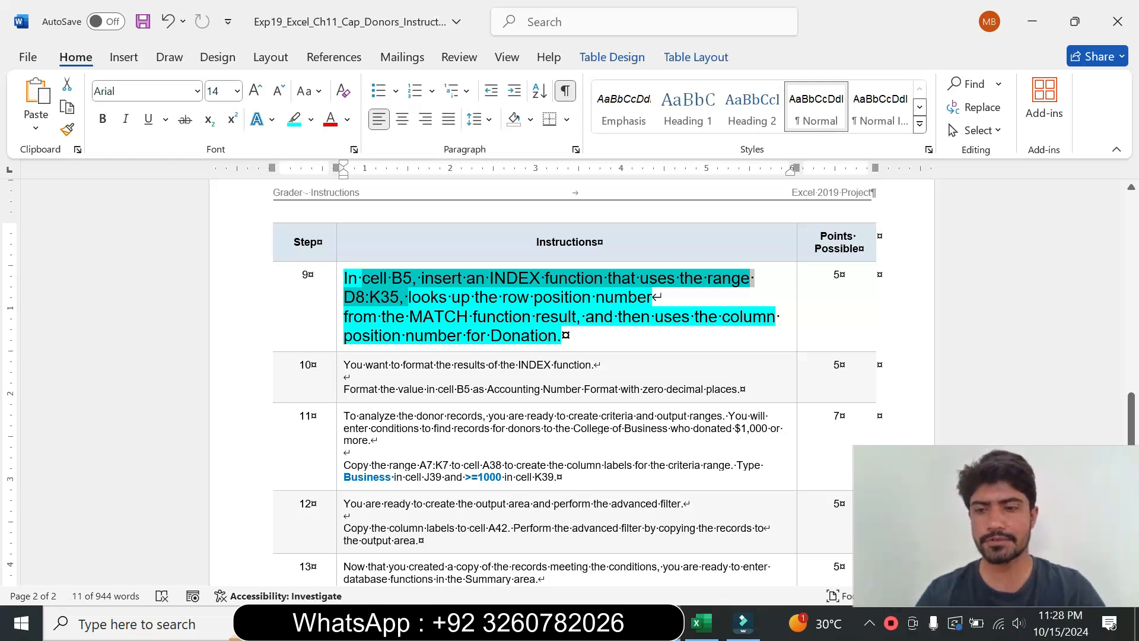
click(698, 622)
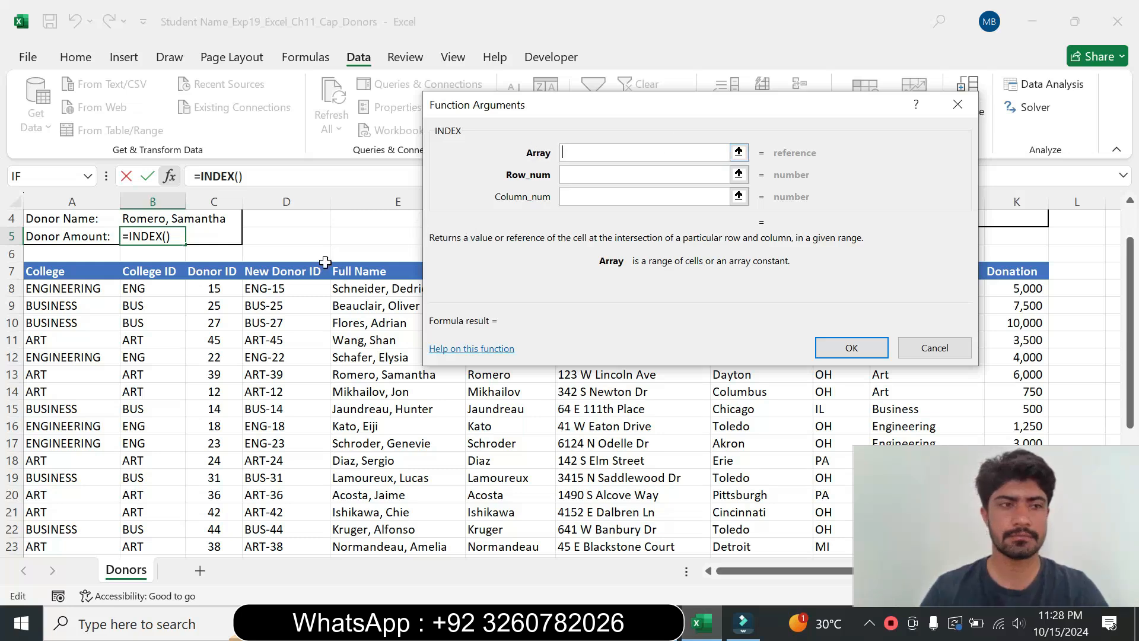
drag(293, 289, 1031, 407)
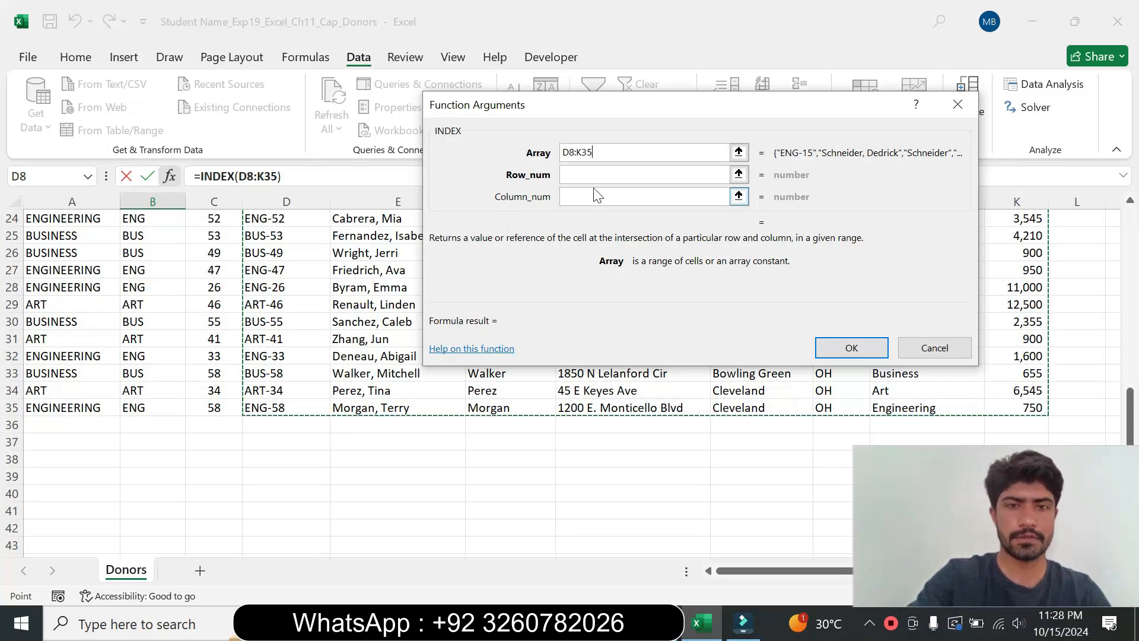
key(F4)
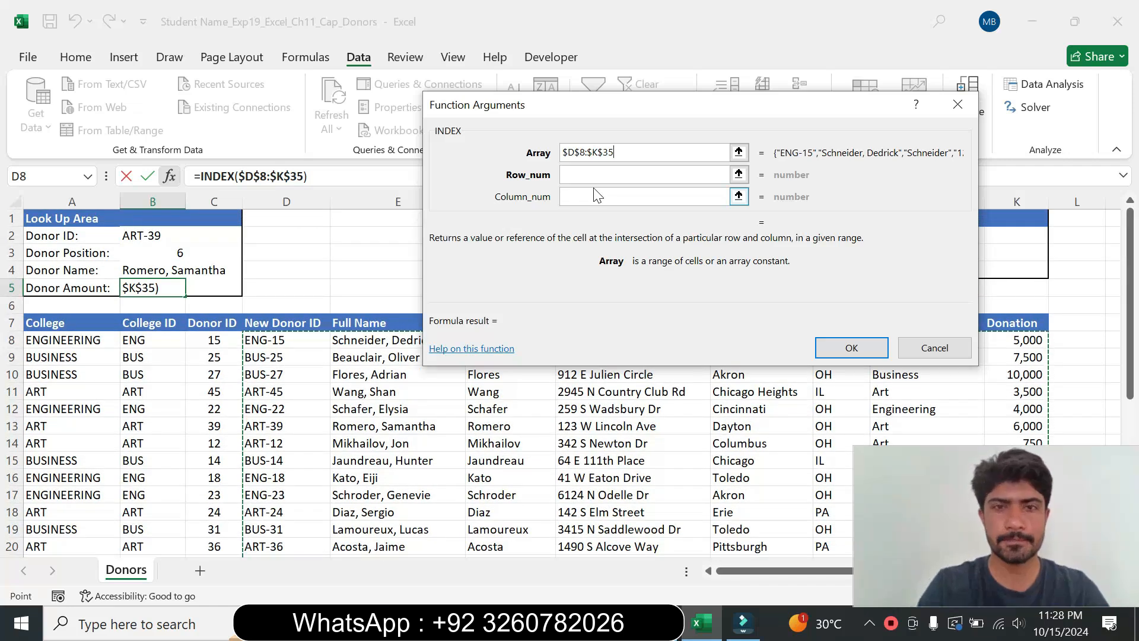
Step: Set the INDEX row number to $B$3 and the column number to 8, and confirm the function
click(593, 177)
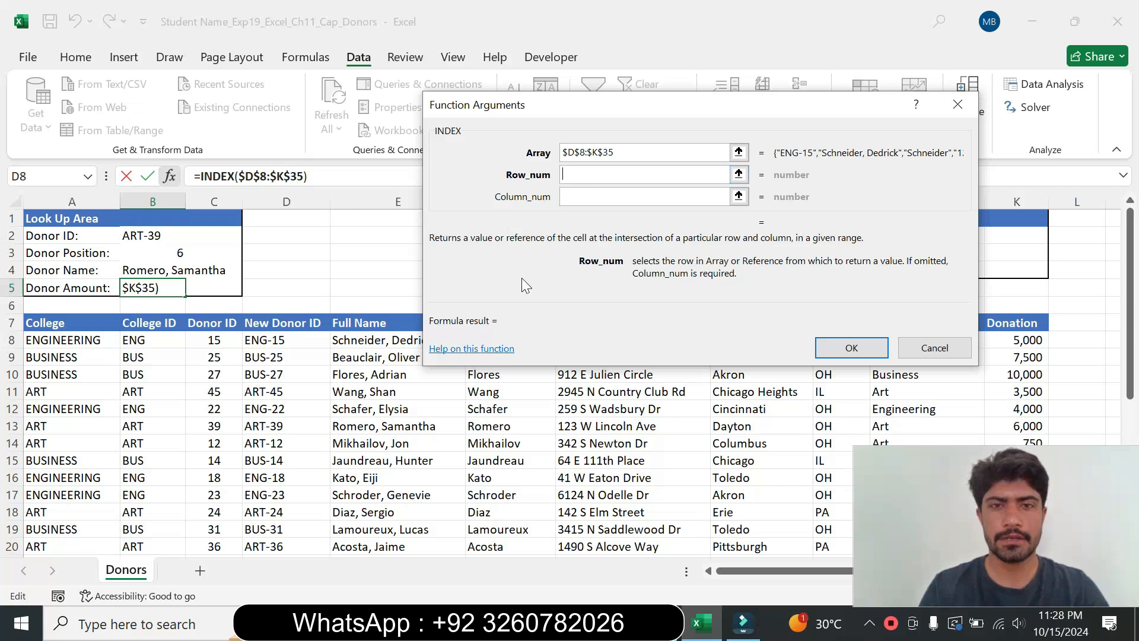
key(alt+Tab)
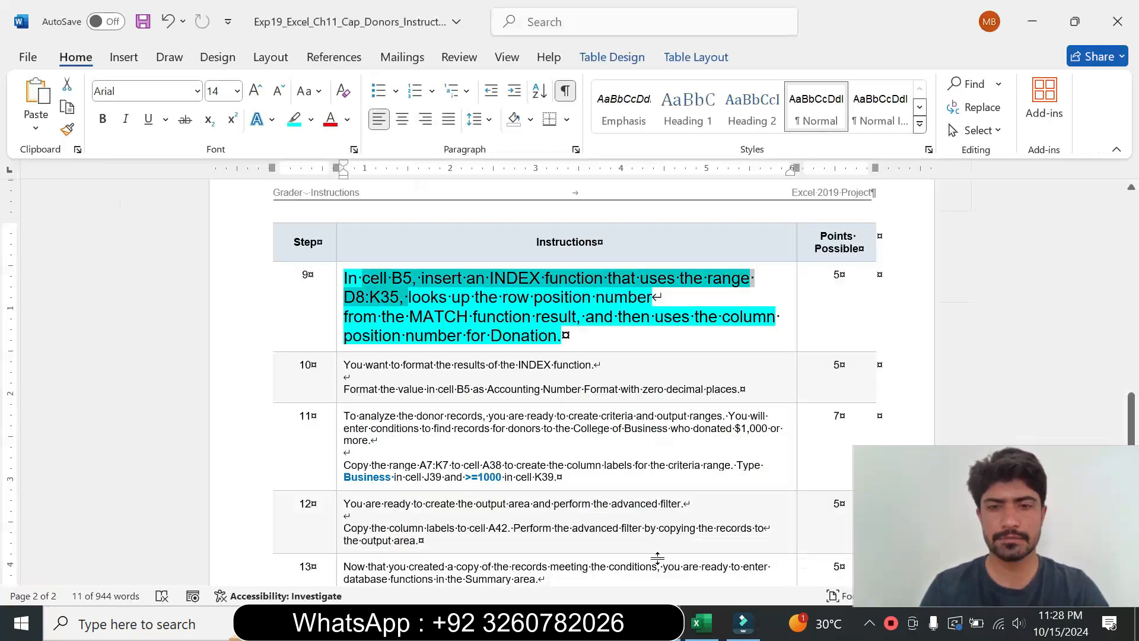
key(alt+Tab)
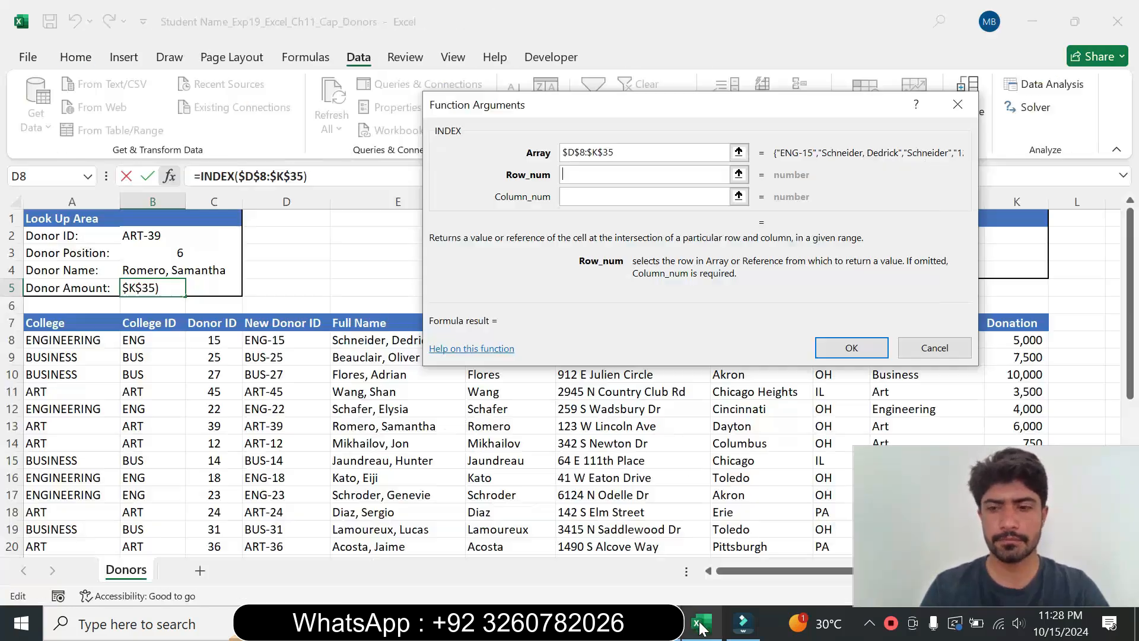
click(160, 257)
key(F4)
click(570, 196)
click(570, 198)
text(8)
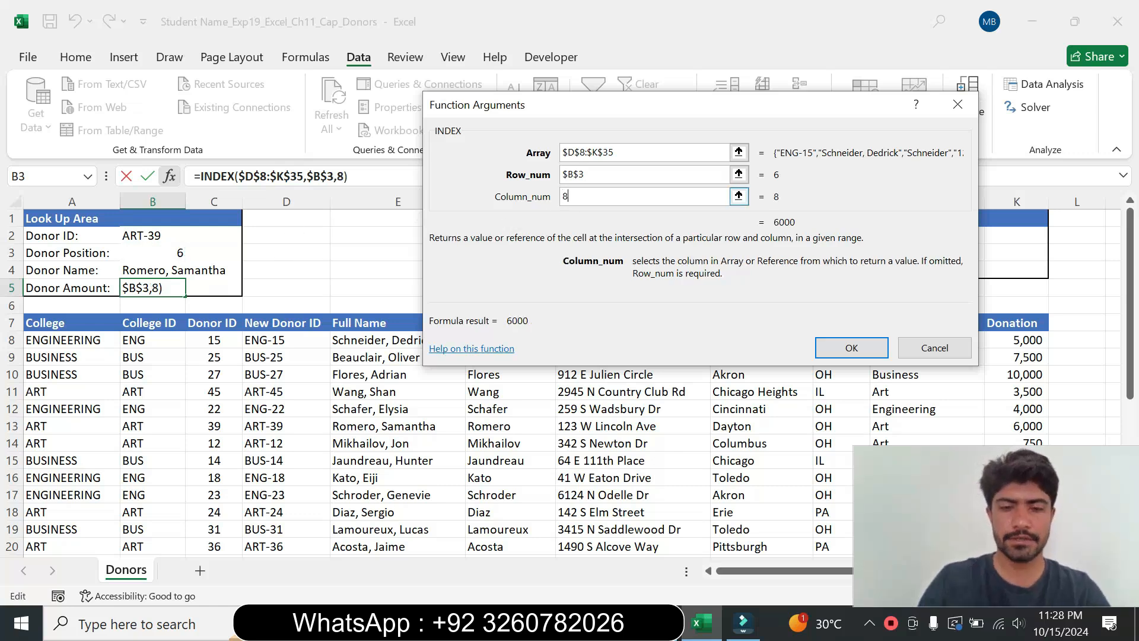
click(860, 351)
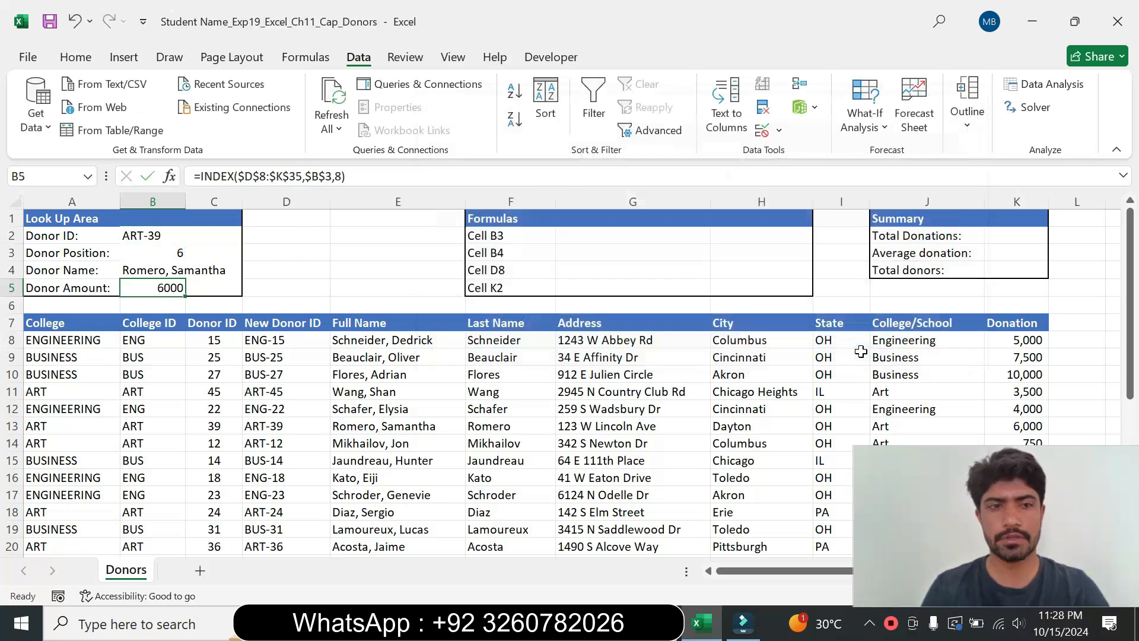
Step: Set step 9's instruction text back to 9 pt and remove its highlight colour
key(alt+Tab)
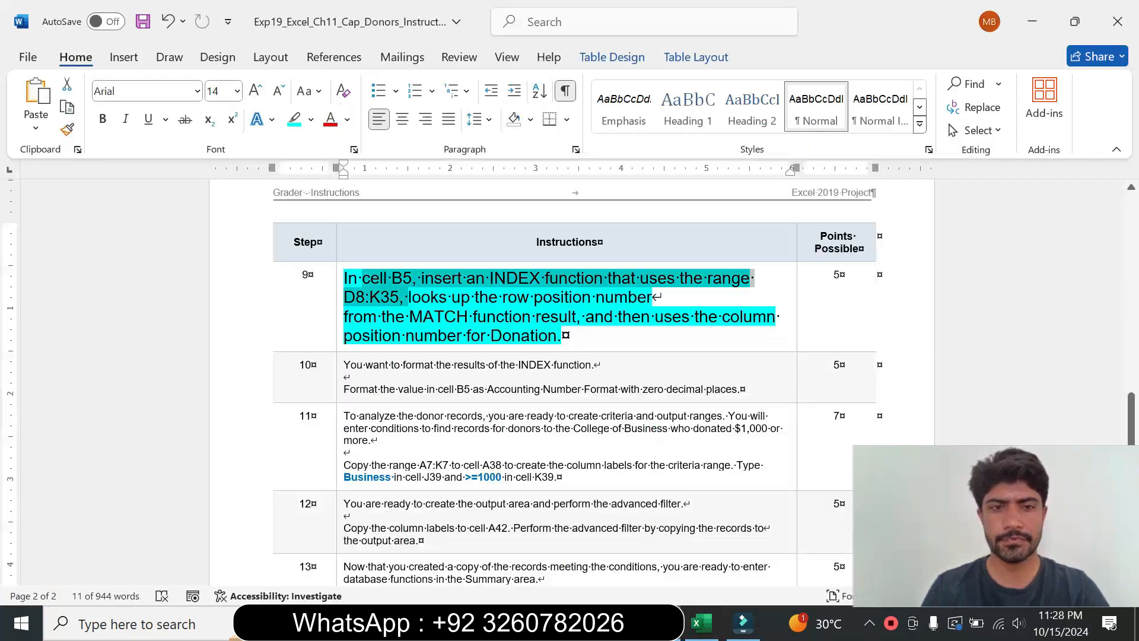
click(341, 343)
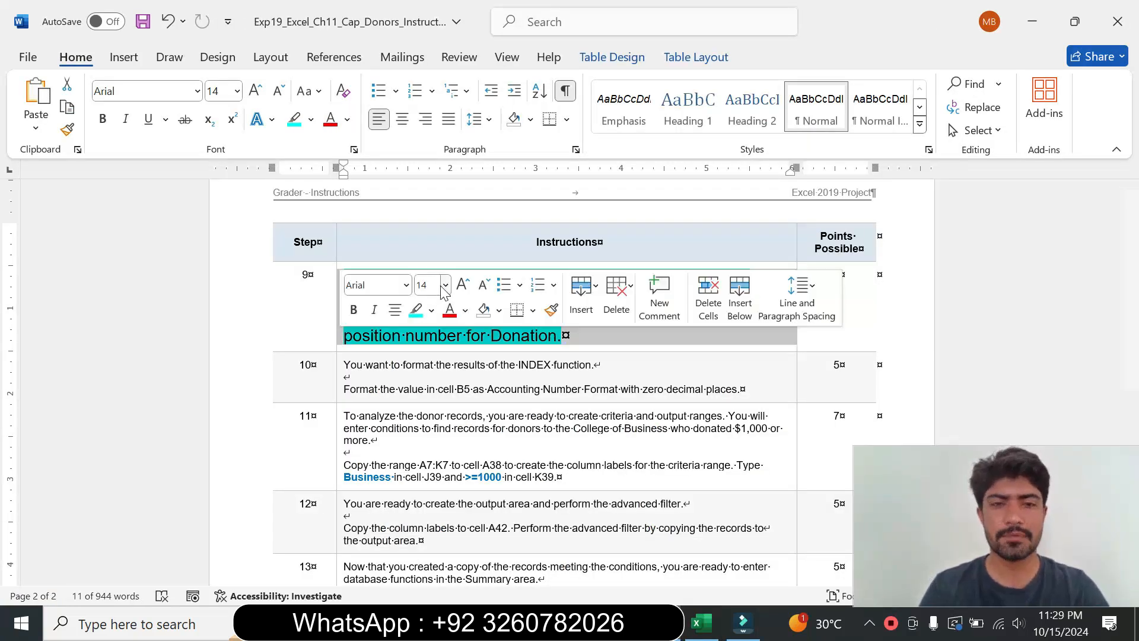
click(446, 286)
click(428, 330)
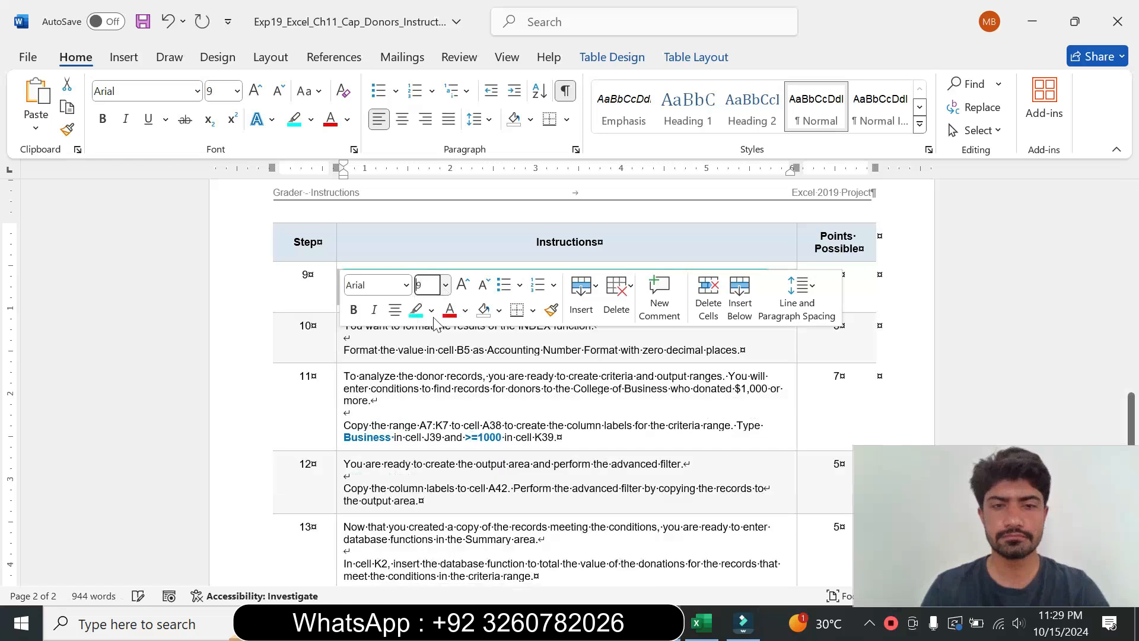
click(431, 310)
click(460, 454)
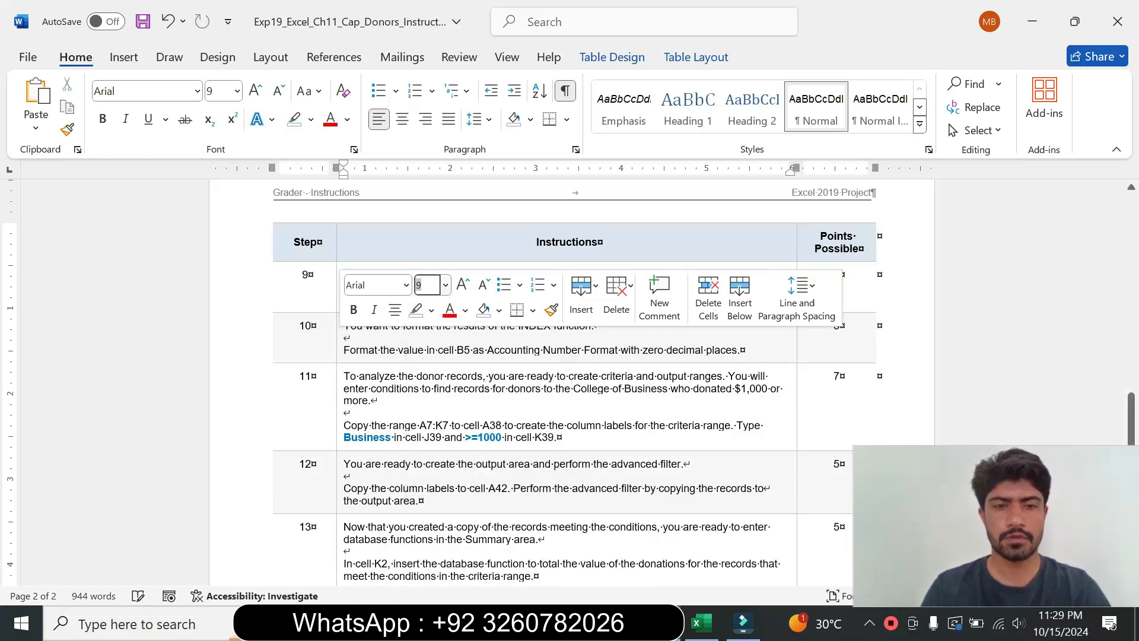
Step: Enlarge step 10's instruction text to 16 pt and highlight it turquoise
click(335, 358)
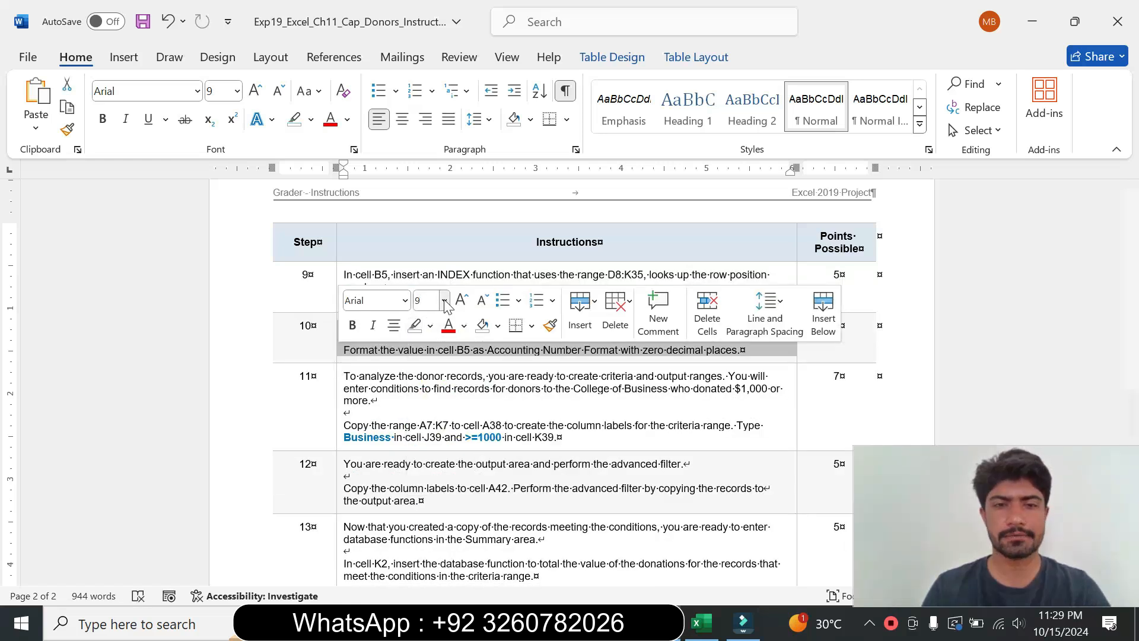
click(444, 300)
click(430, 455)
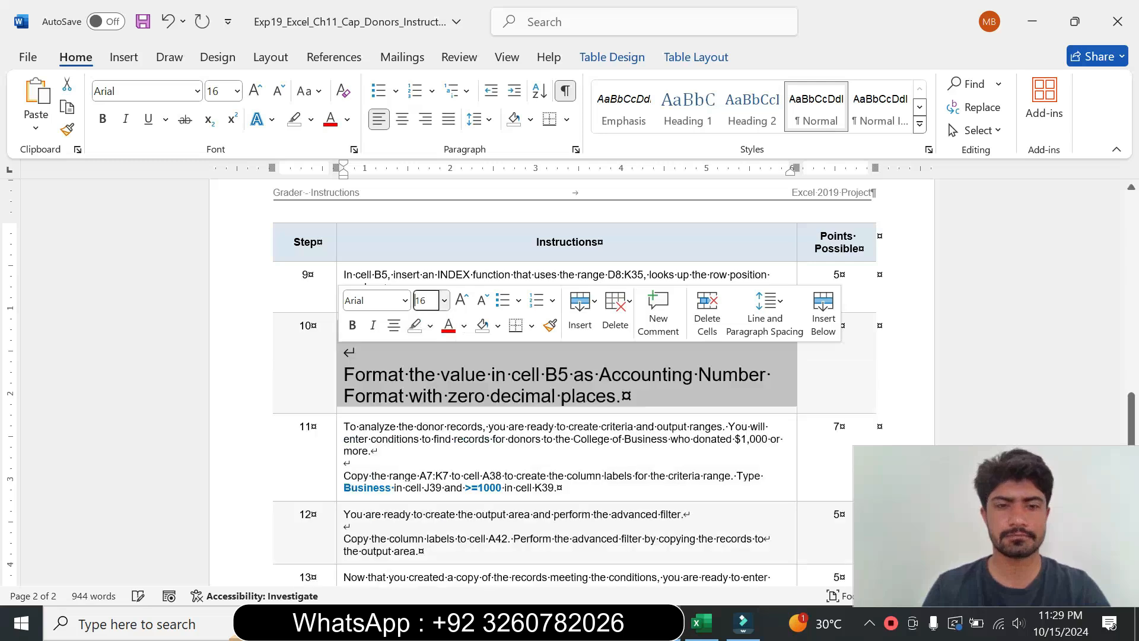
click(431, 327)
click(473, 387)
click(514, 439)
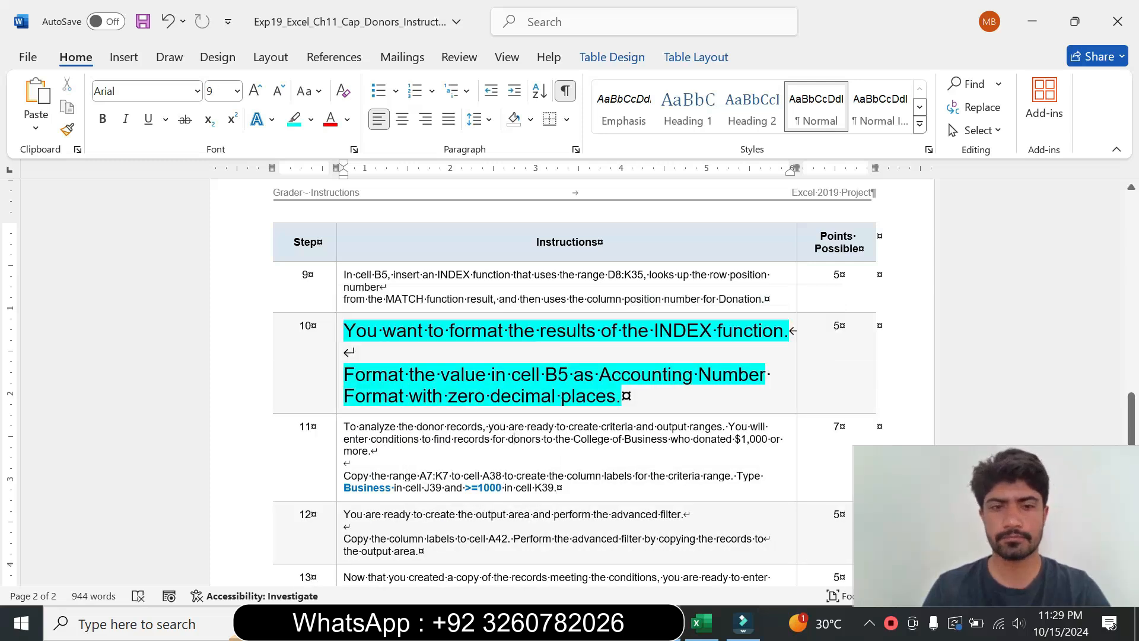
Step: Read step 10's instructions for formatting cell B5
drag(343, 331, 621, 396)
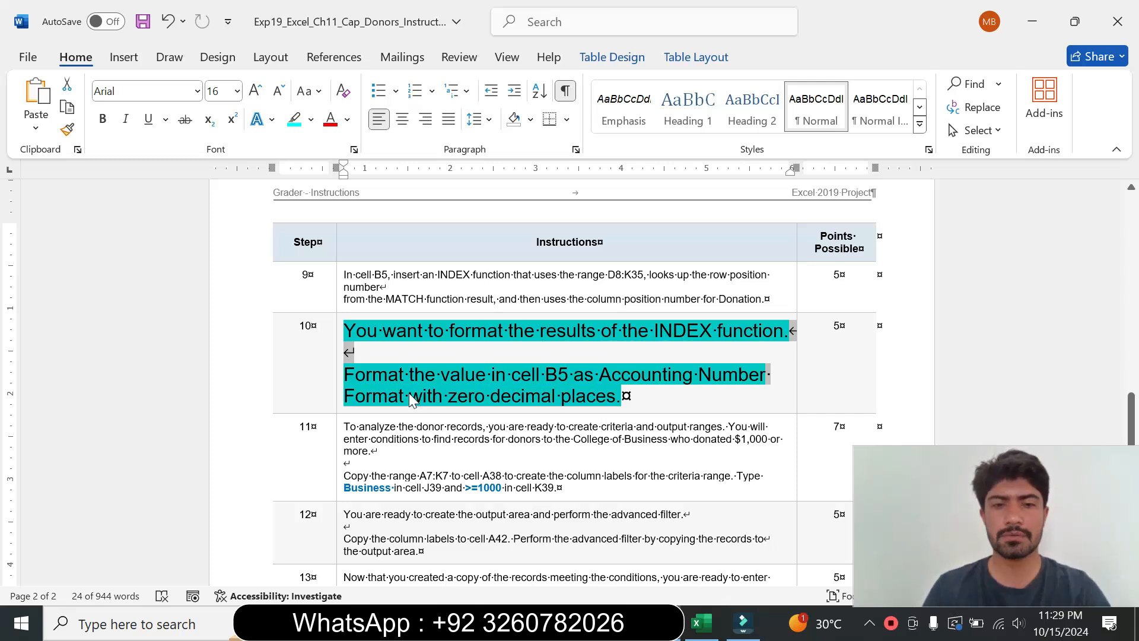
click(621, 395)
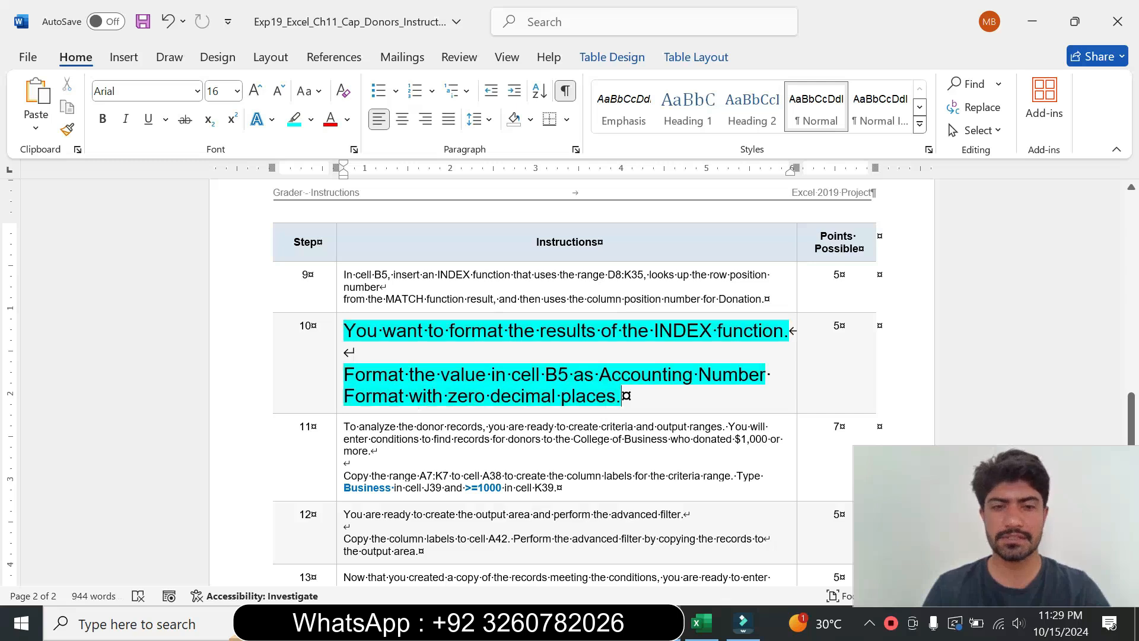
drag(345, 374, 573, 374)
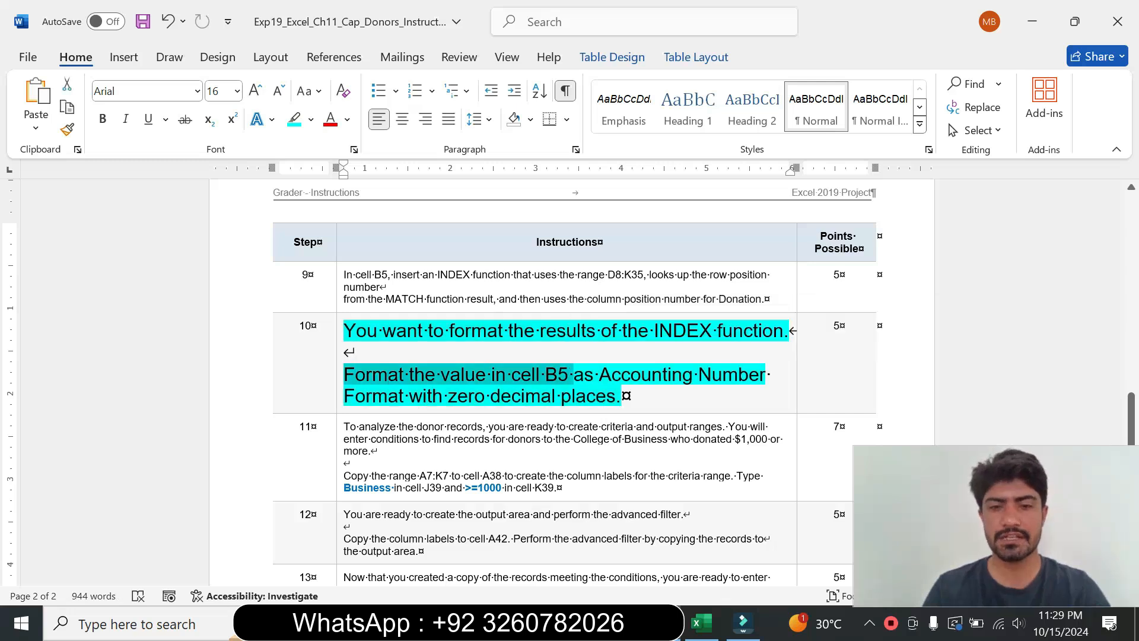
Step: Format cell B5 as Accounting Number Format in US dollars with zero decimal places
click(701, 623)
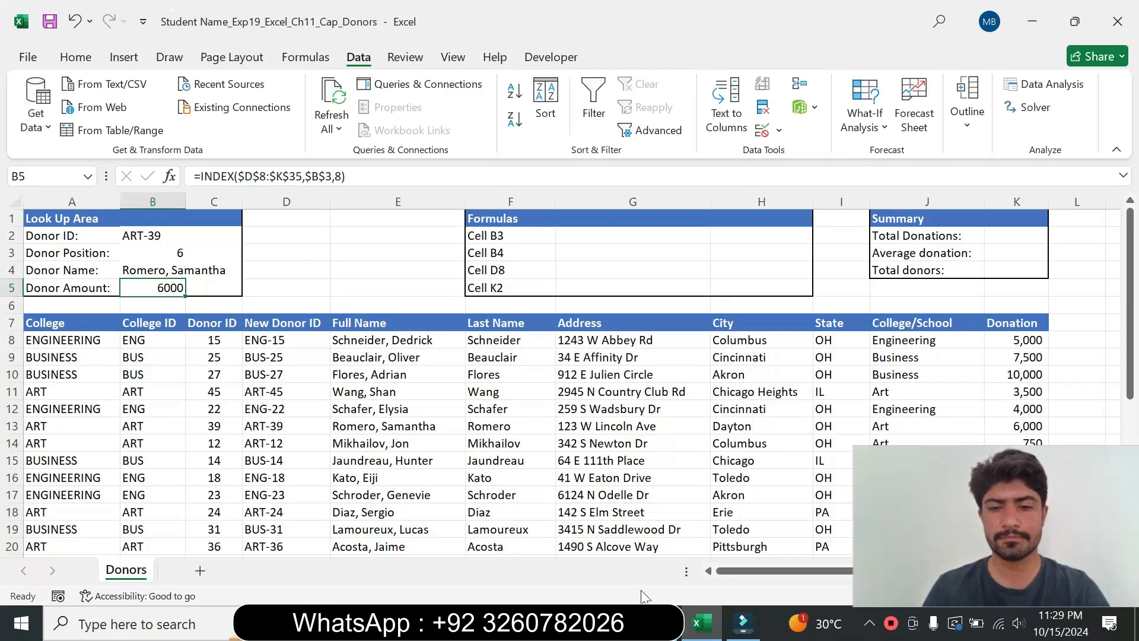
click(658, 623)
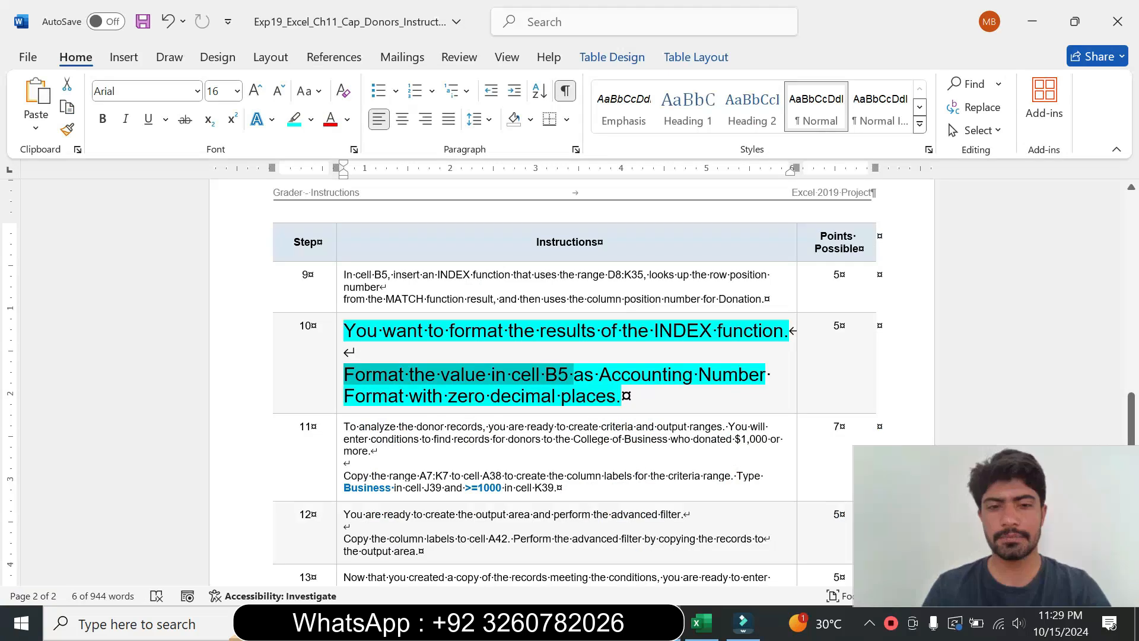
click(700, 623)
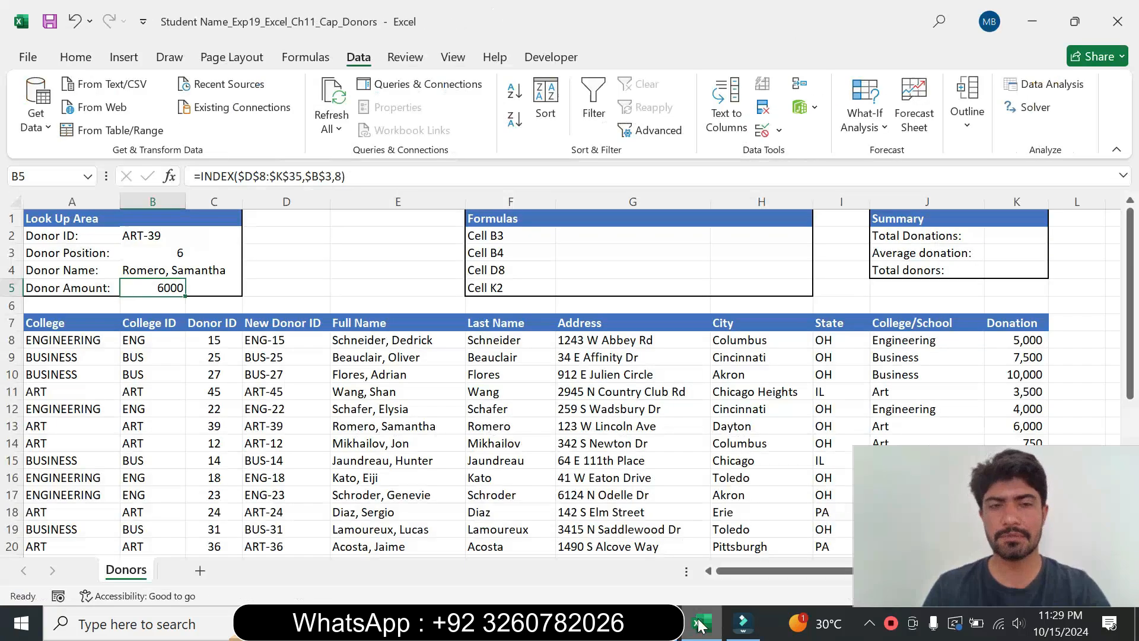
click(75, 58)
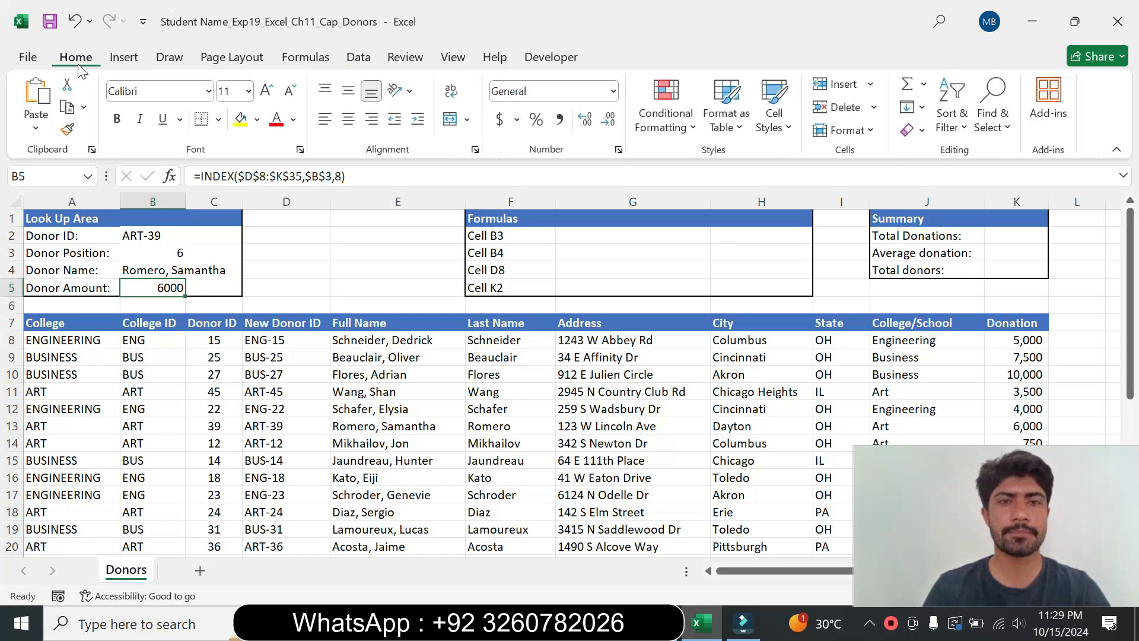
click(517, 120)
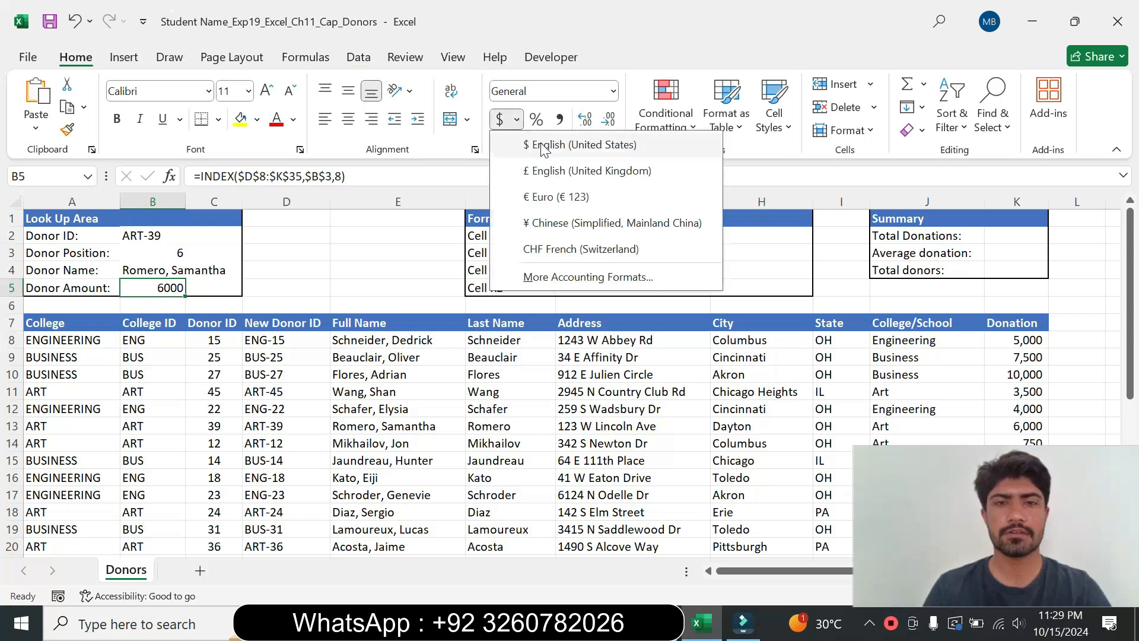
click(544, 147)
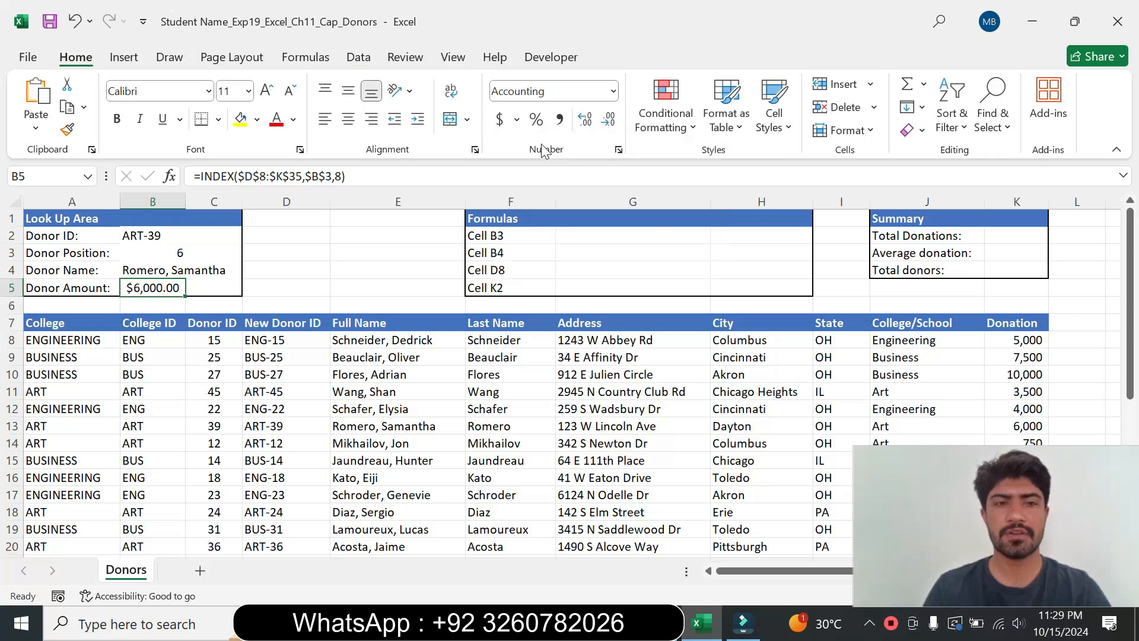
click(618, 151)
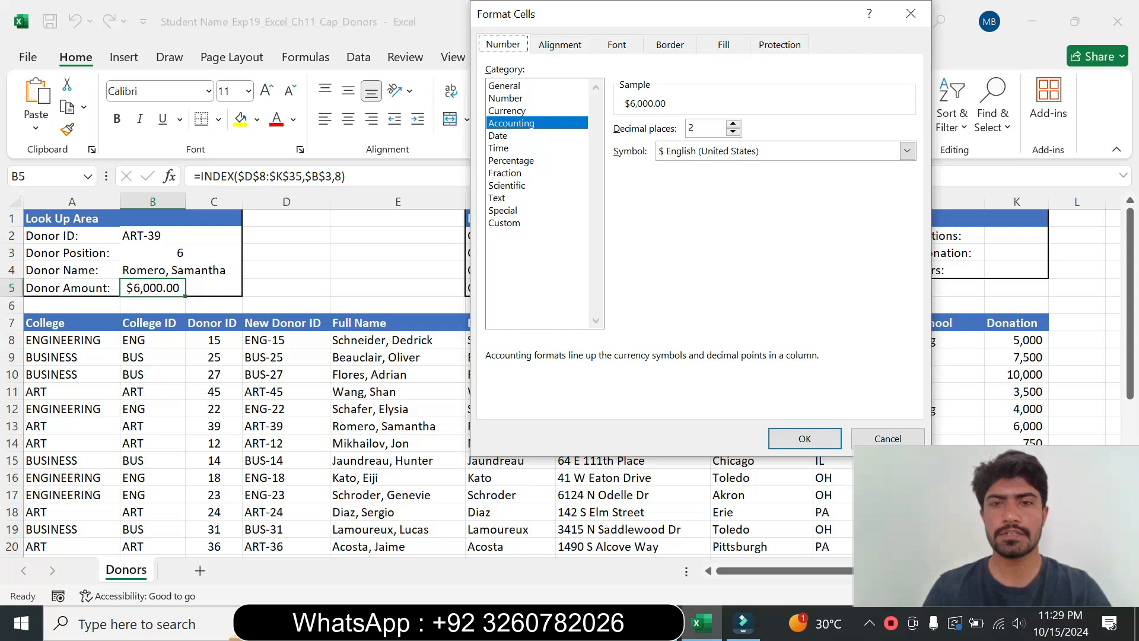
click(734, 132)
click(734, 131)
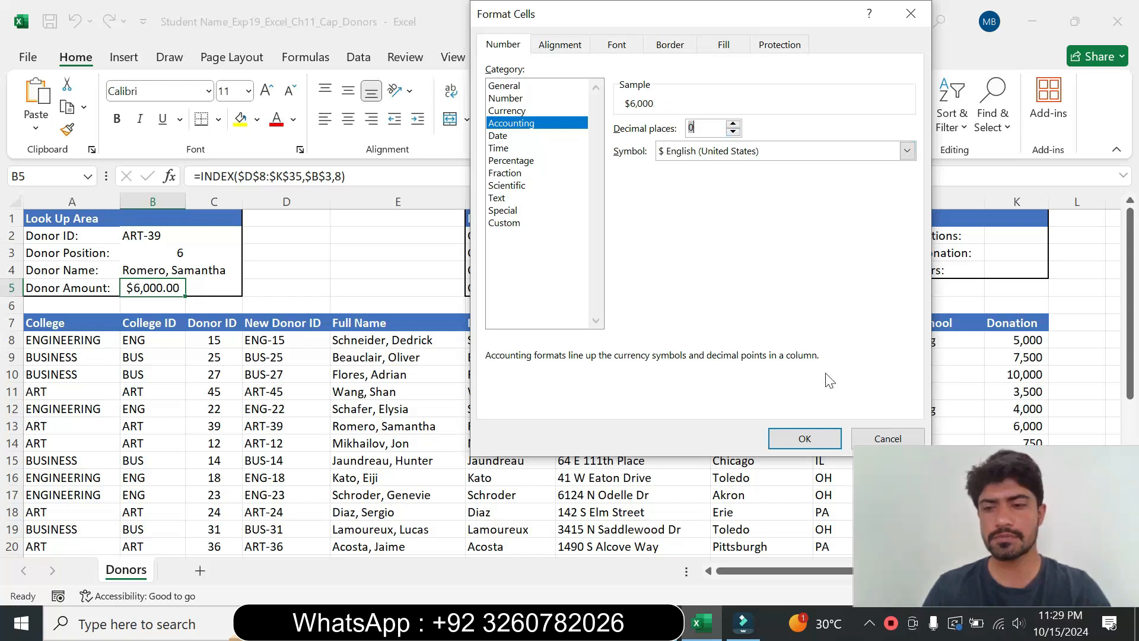
click(804, 438)
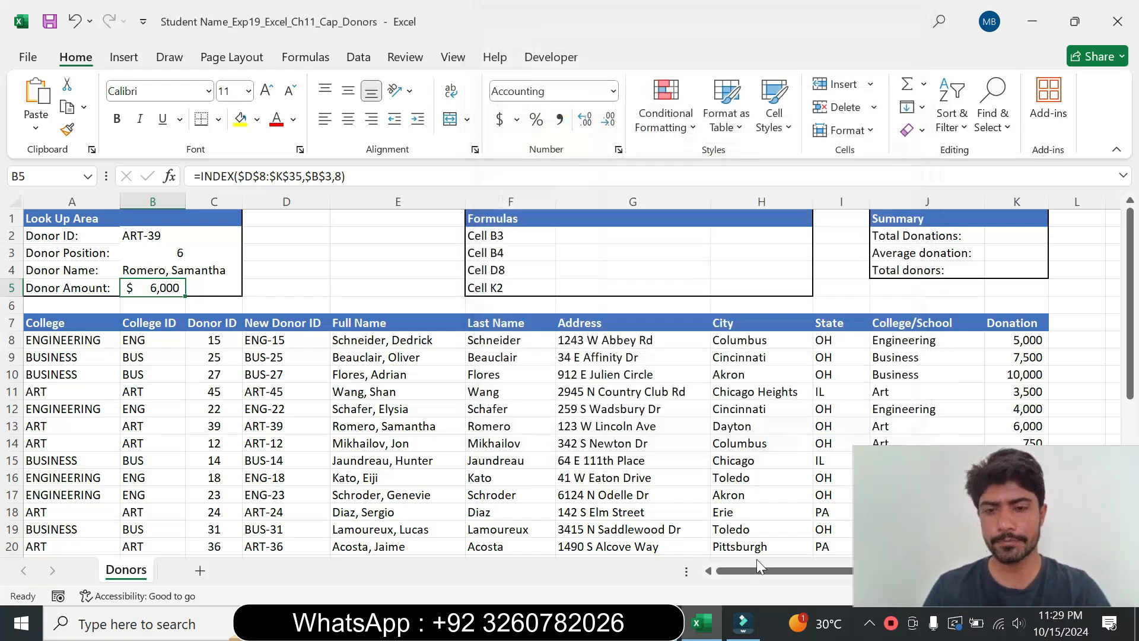
Step: Set step 10's instruction text back to 9 pt and remove its highlight colour
click(670, 624)
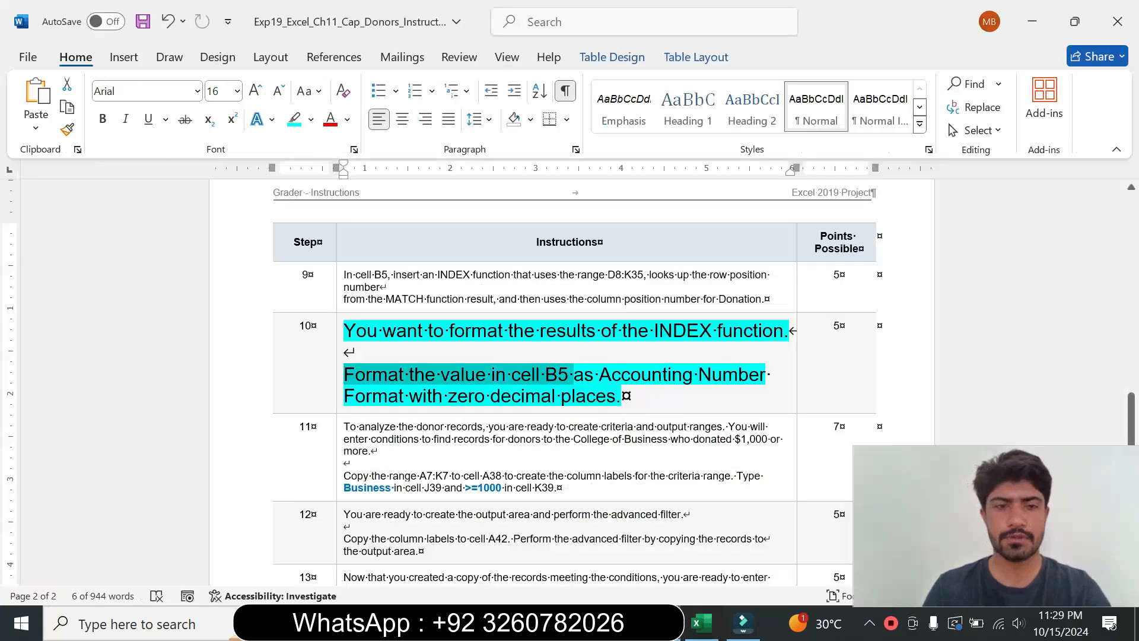
click(339, 389)
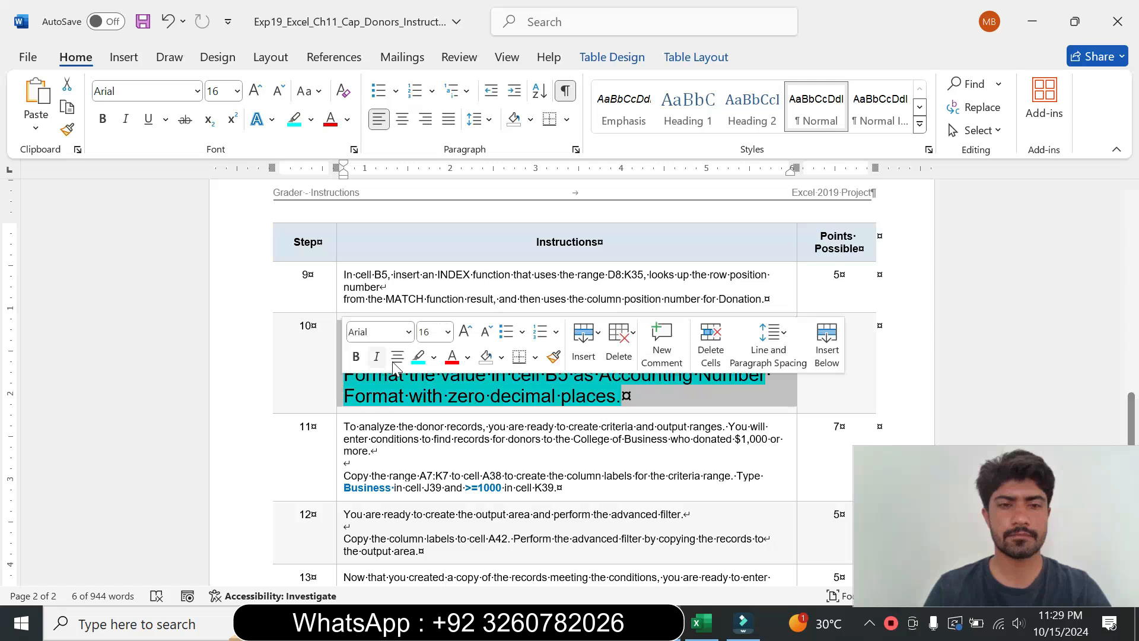
click(449, 332)
click(431, 30)
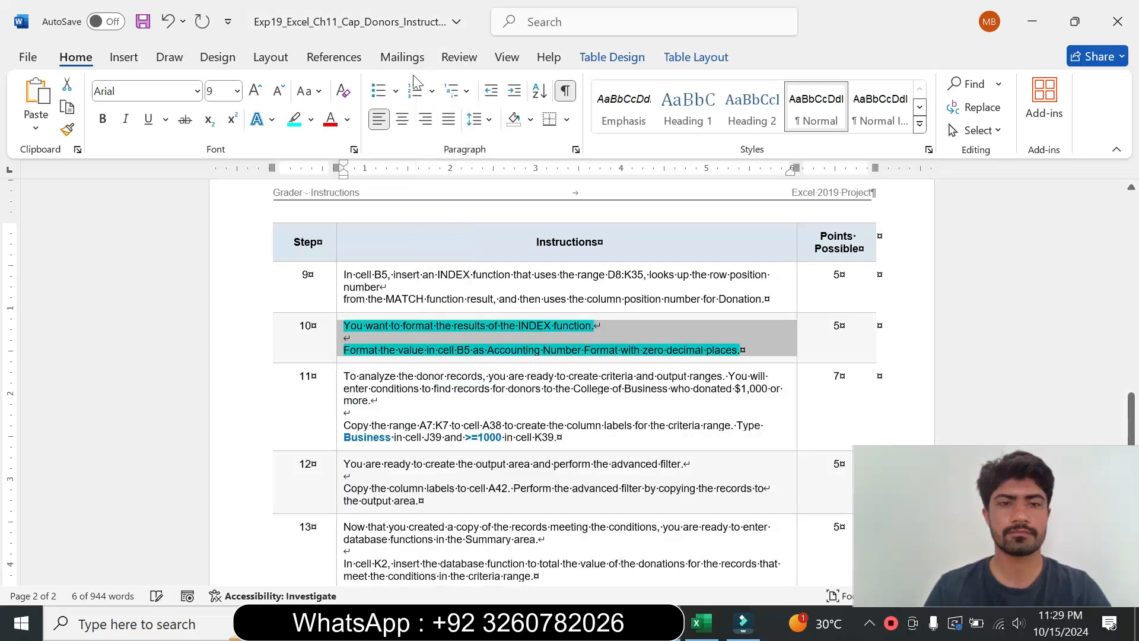
click(311, 119)
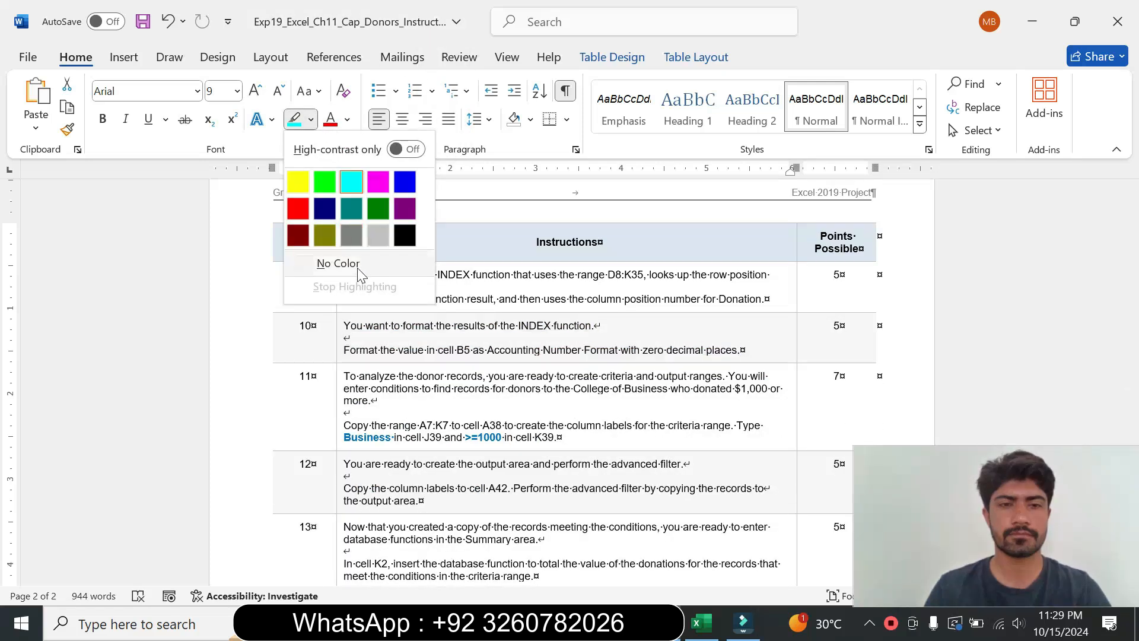
click(361, 267)
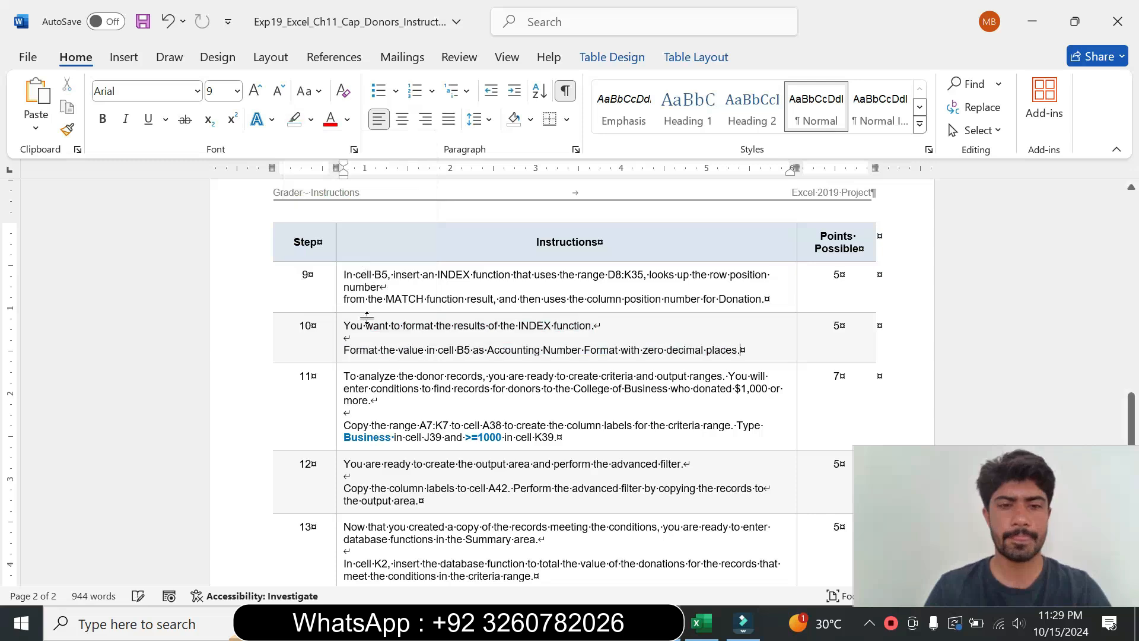
Step: Enlarge step 11's instruction text to 14 pt and highlight it turquoise
click(338, 434)
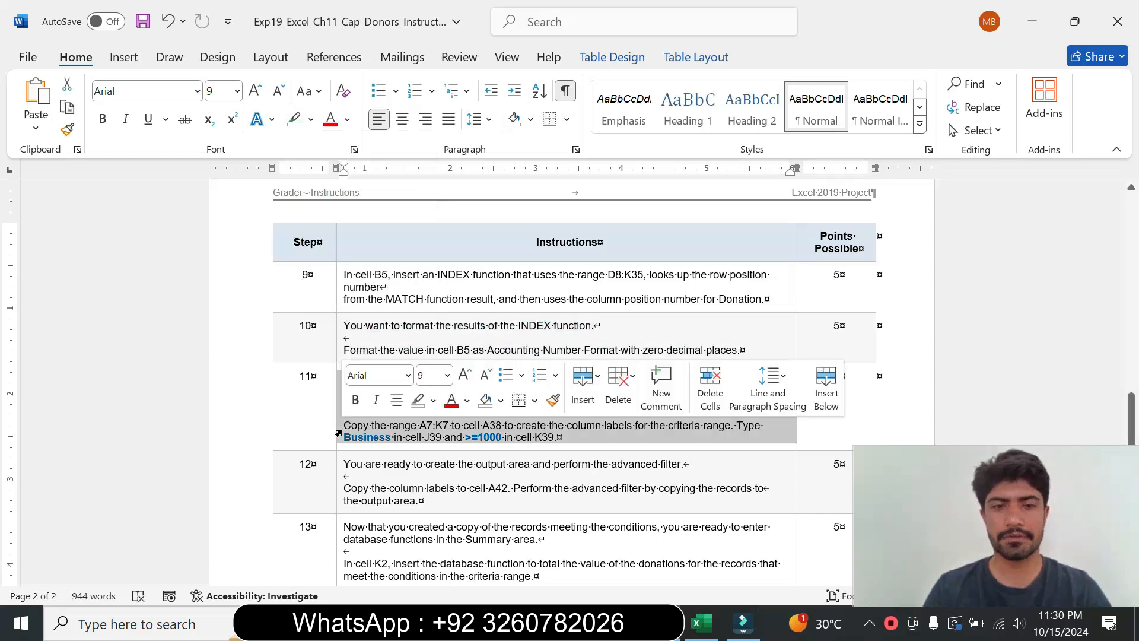
click(447, 375)
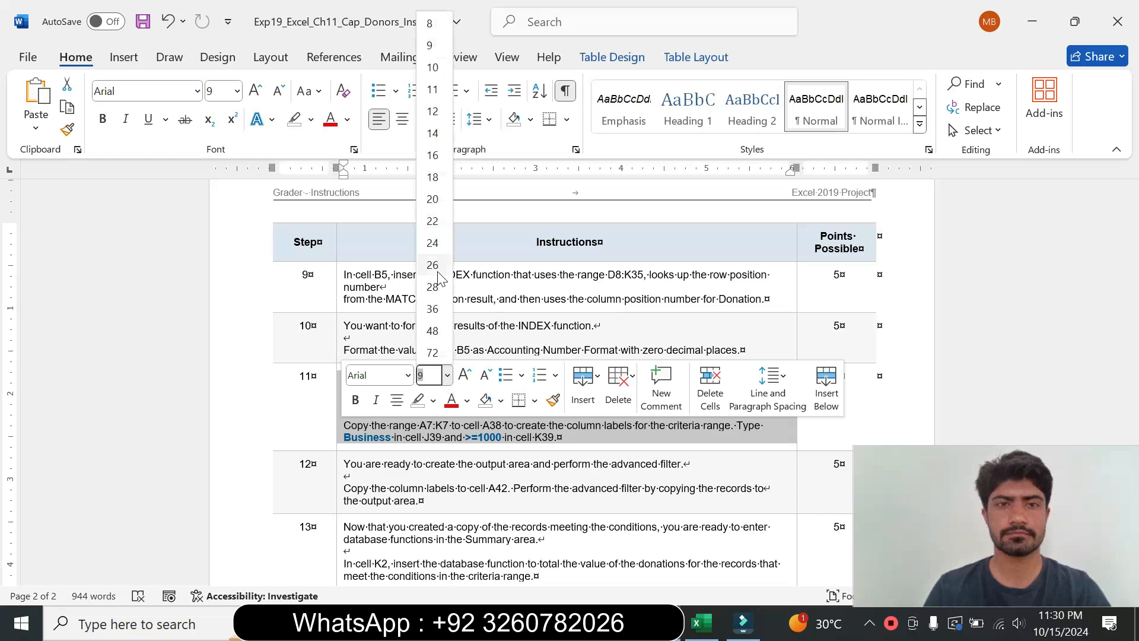
click(433, 132)
click(311, 119)
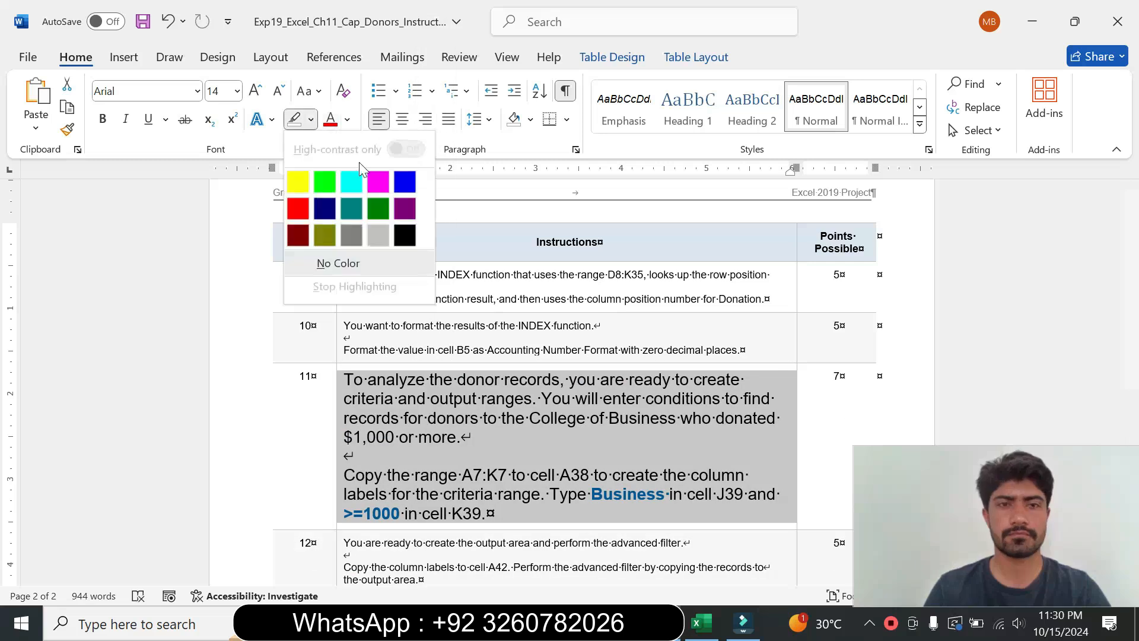
click(353, 181)
Step: Read step 11's instructions and copy the range reference A7:K7 from them
drag(1127, 396, 1133, 433)
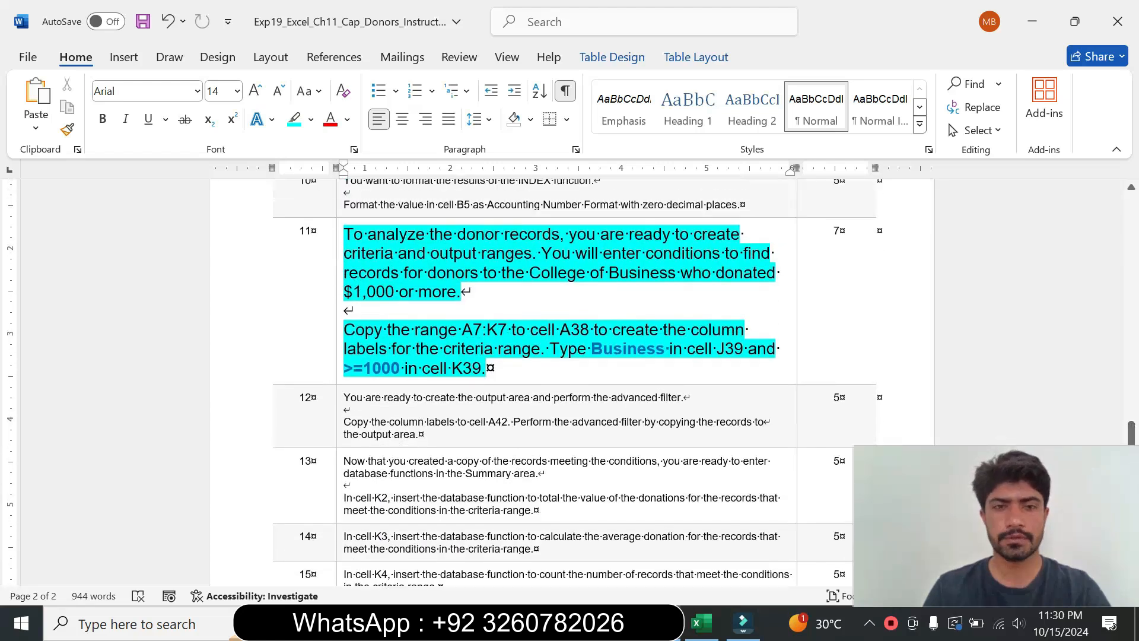
drag(344, 234, 468, 291)
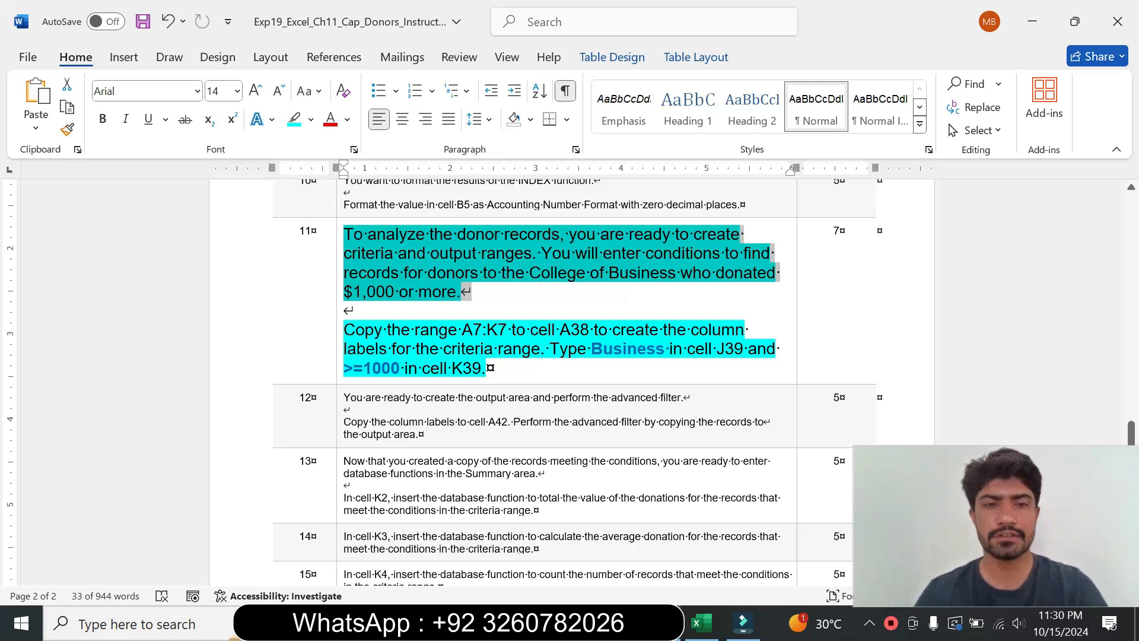
drag(343, 329, 541, 350)
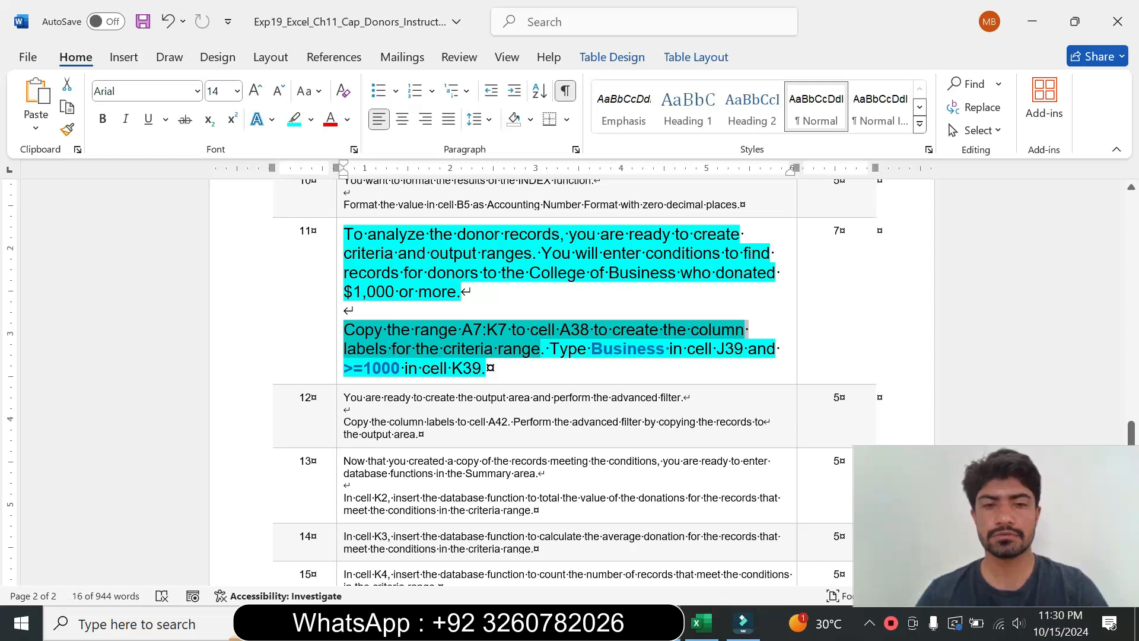
click(485, 368)
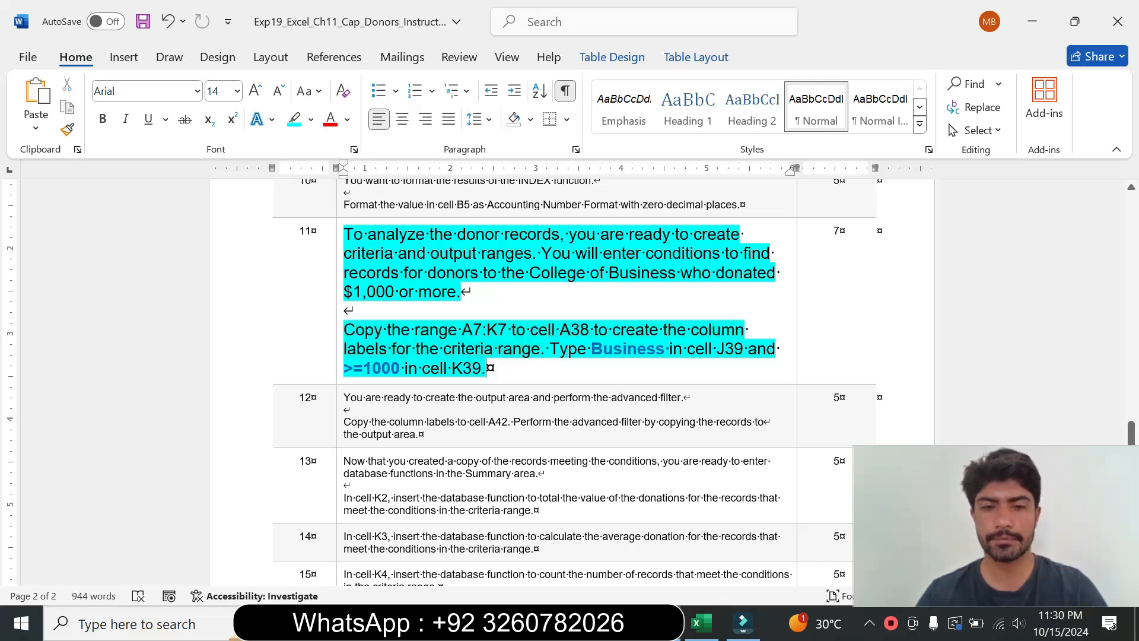
drag(461, 330, 498, 329)
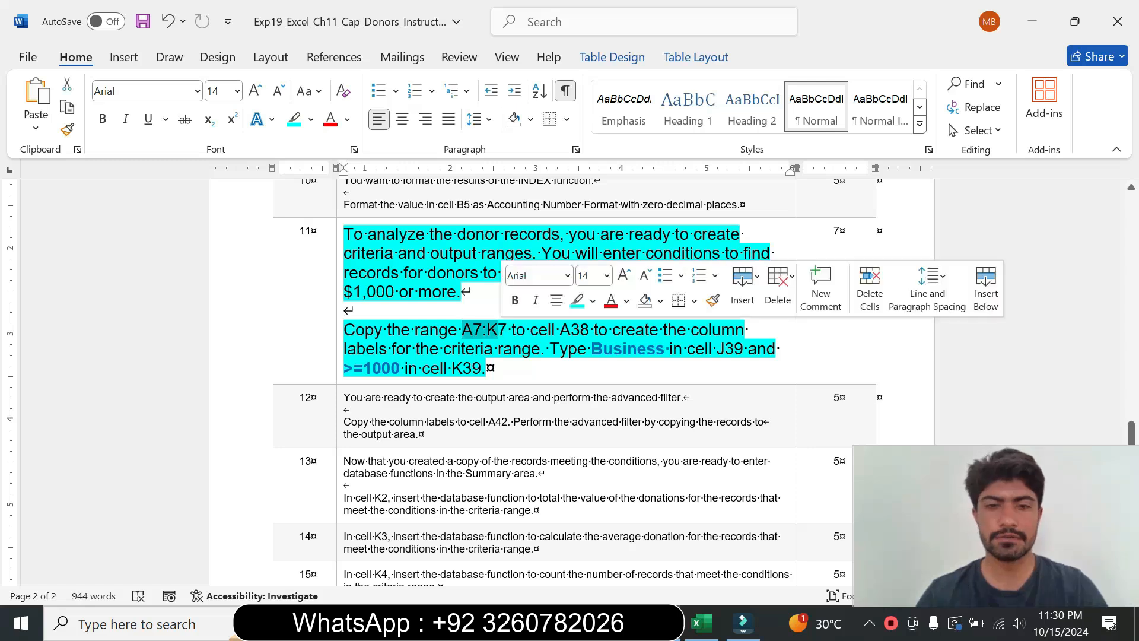
click(473, 329)
drag(461, 329, 505, 336)
key(ctrl+c)
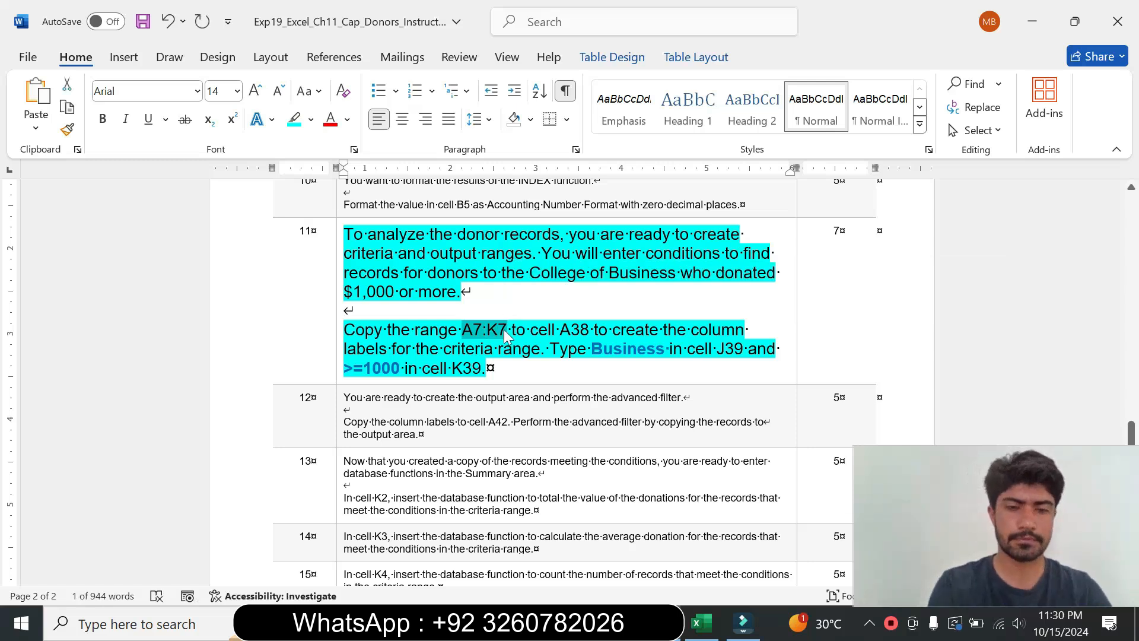
Step: Select the range A7:K7 in the worksheet through the Name Box and copy it
click(703, 622)
click(52, 176)
key(ctrl+v)
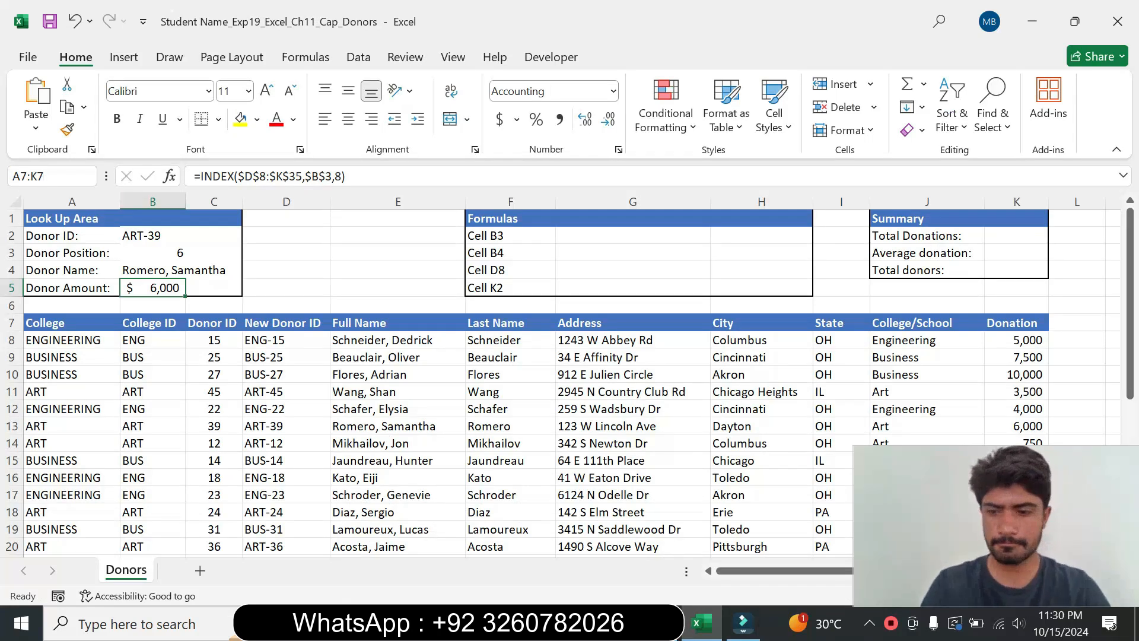
key(Return)
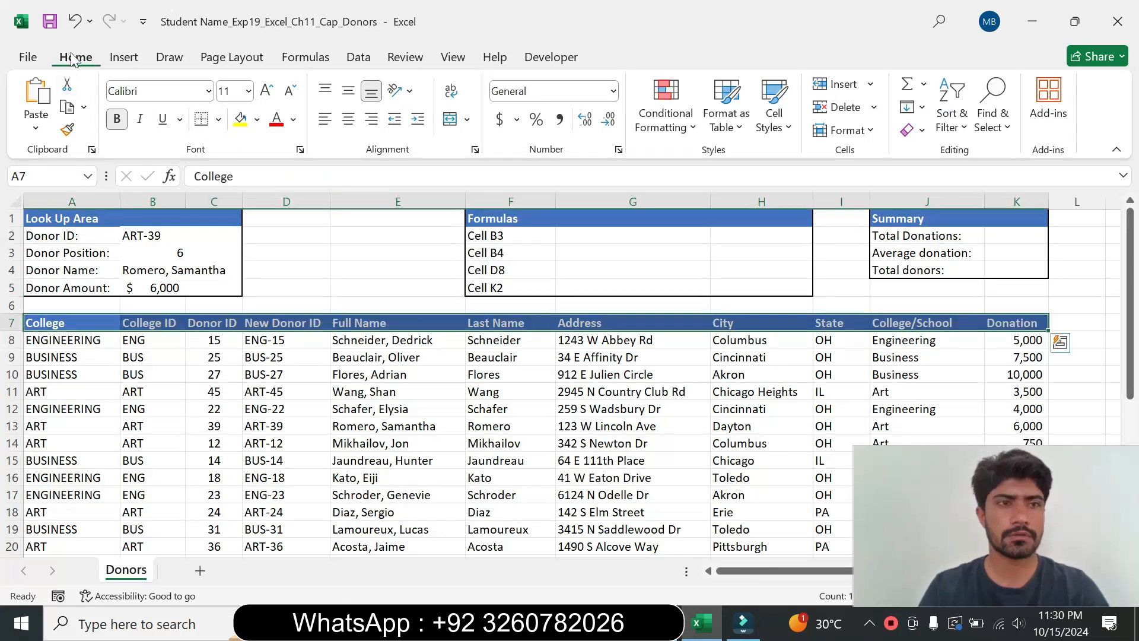
click(67, 108)
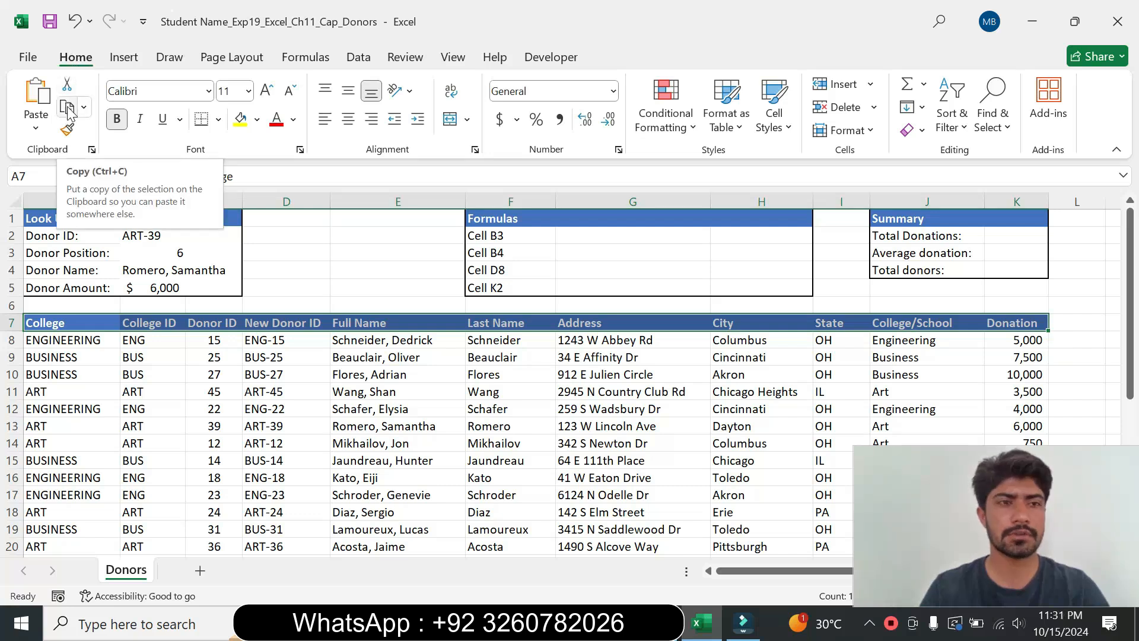
click(67, 109)
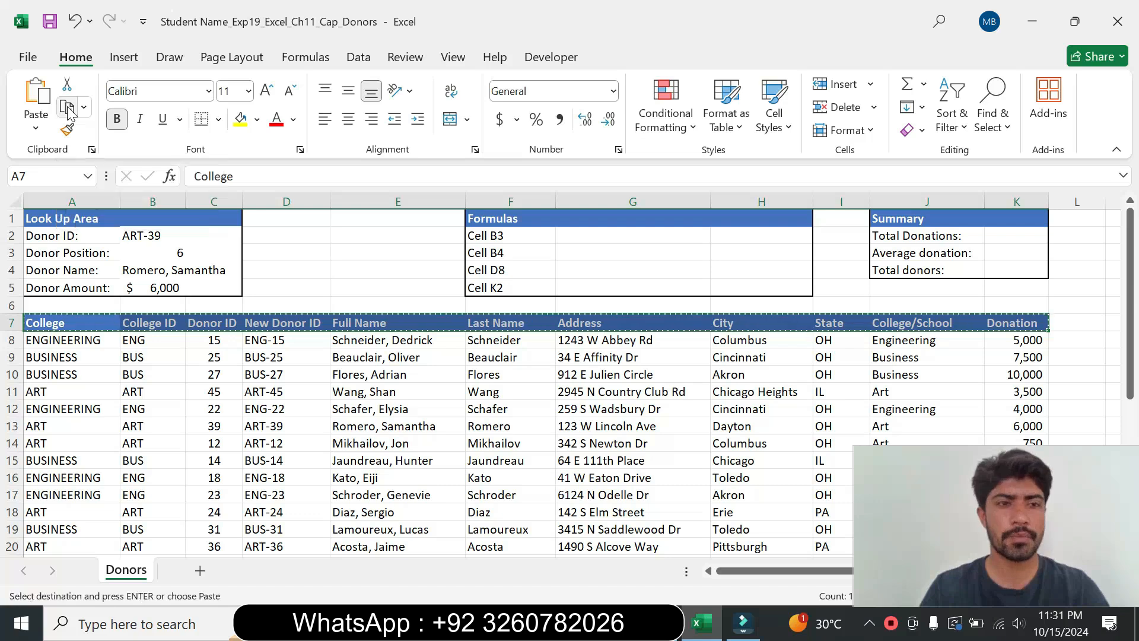
Step: Paste the copied column labels from A7:K7 into cell A38 to start the criteria range
key(alt+Tab)
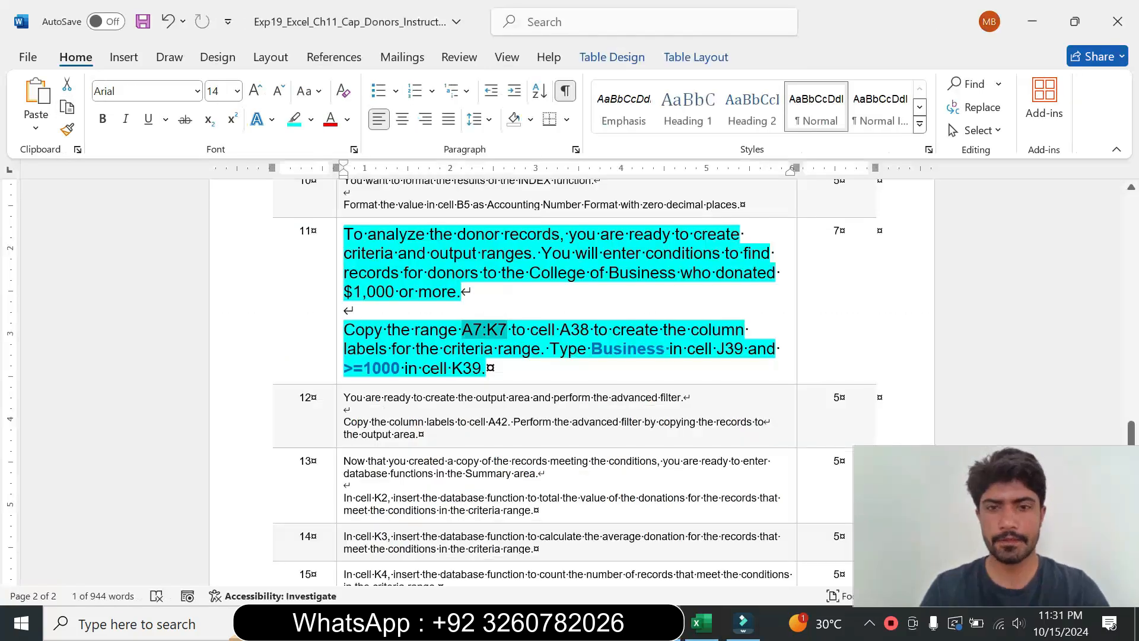
drag(531, 329, 570, 330)
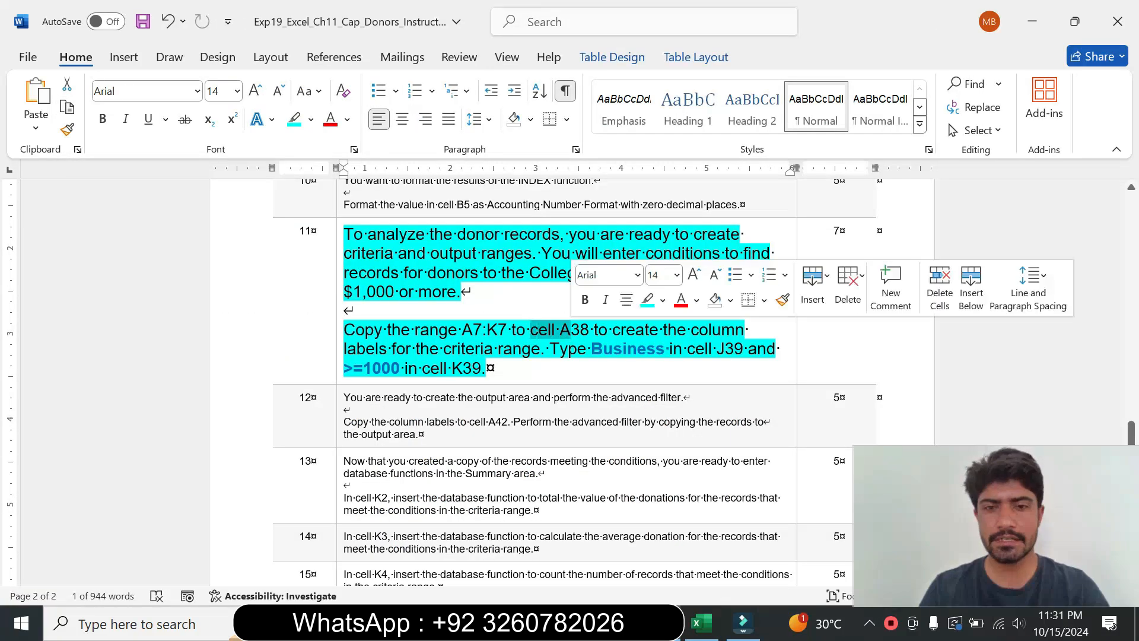
click(699, 629)
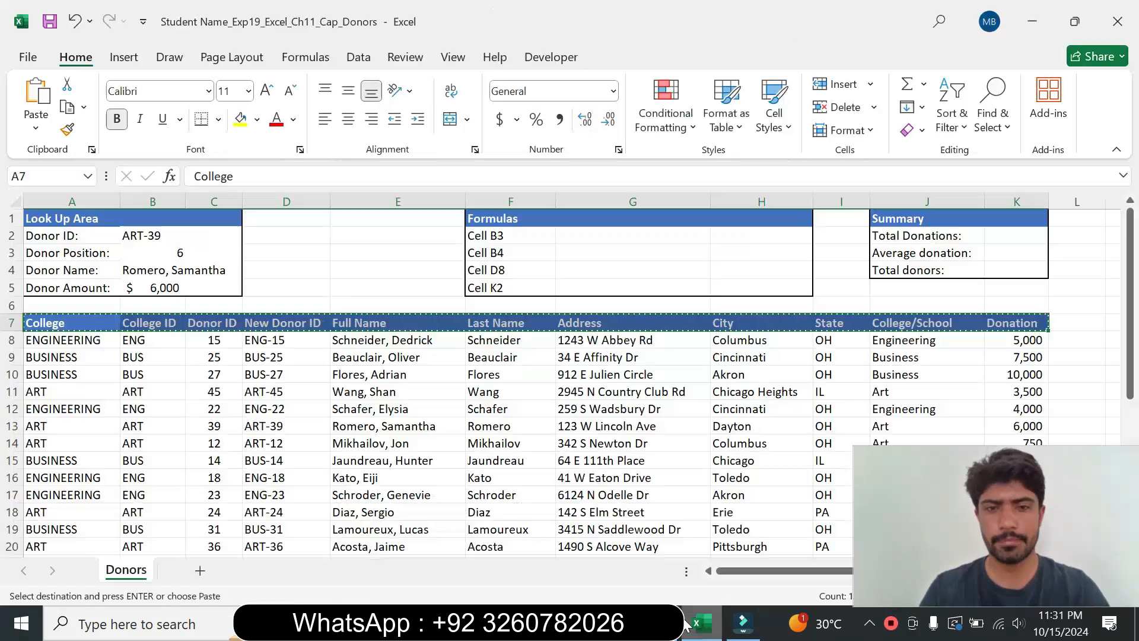
drag(1131, 299, 1136, 454)
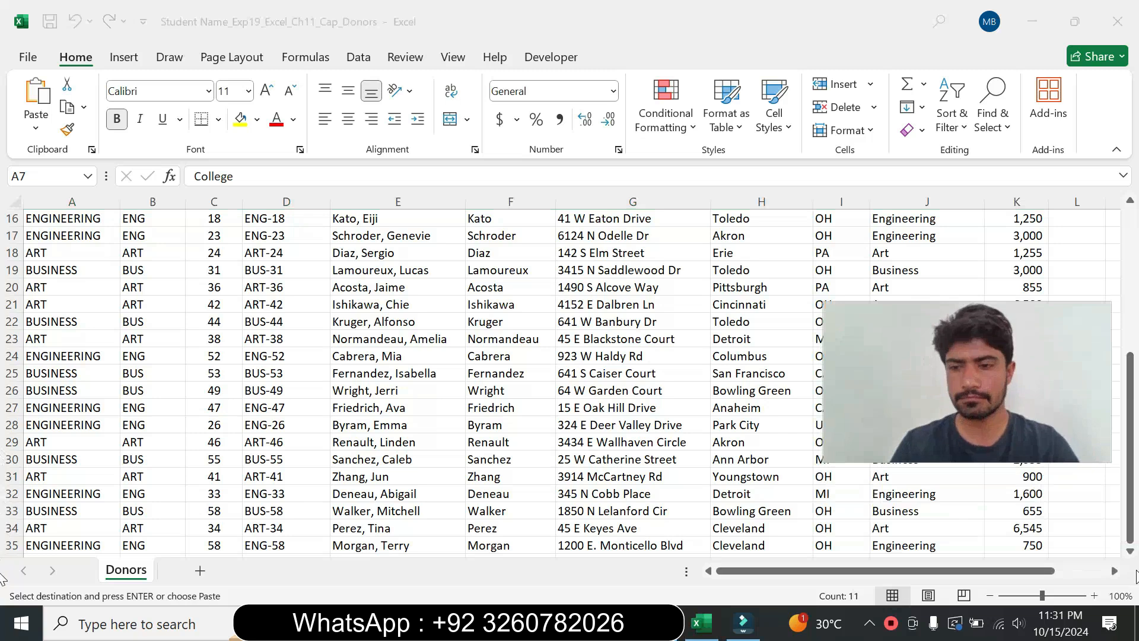
scroll(1130, 555, down, 2)
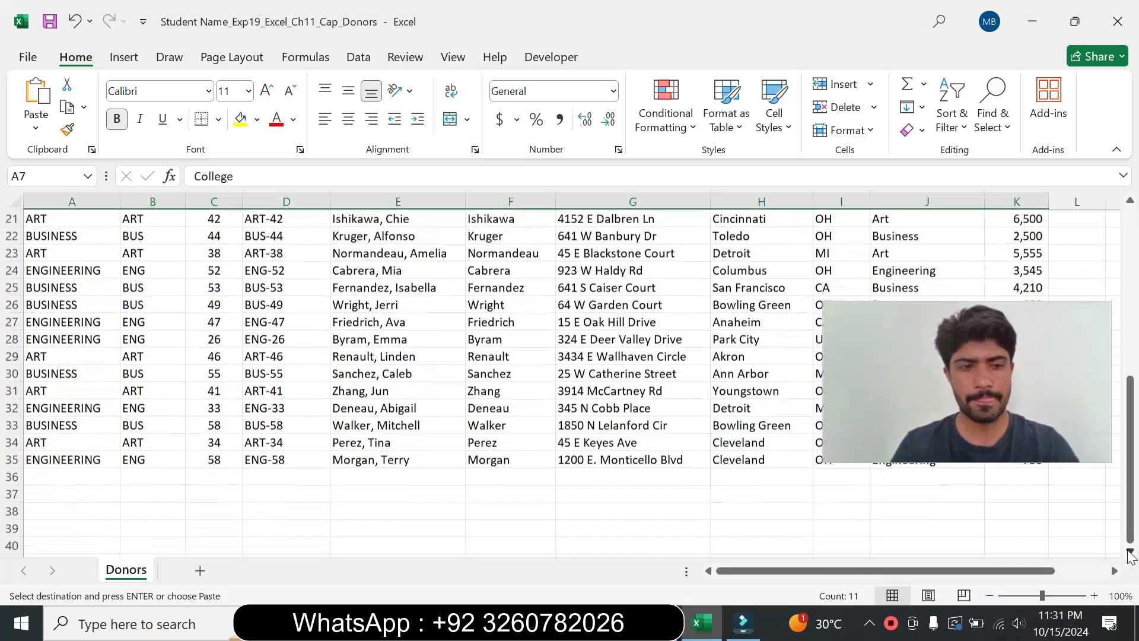
click(61, 510)
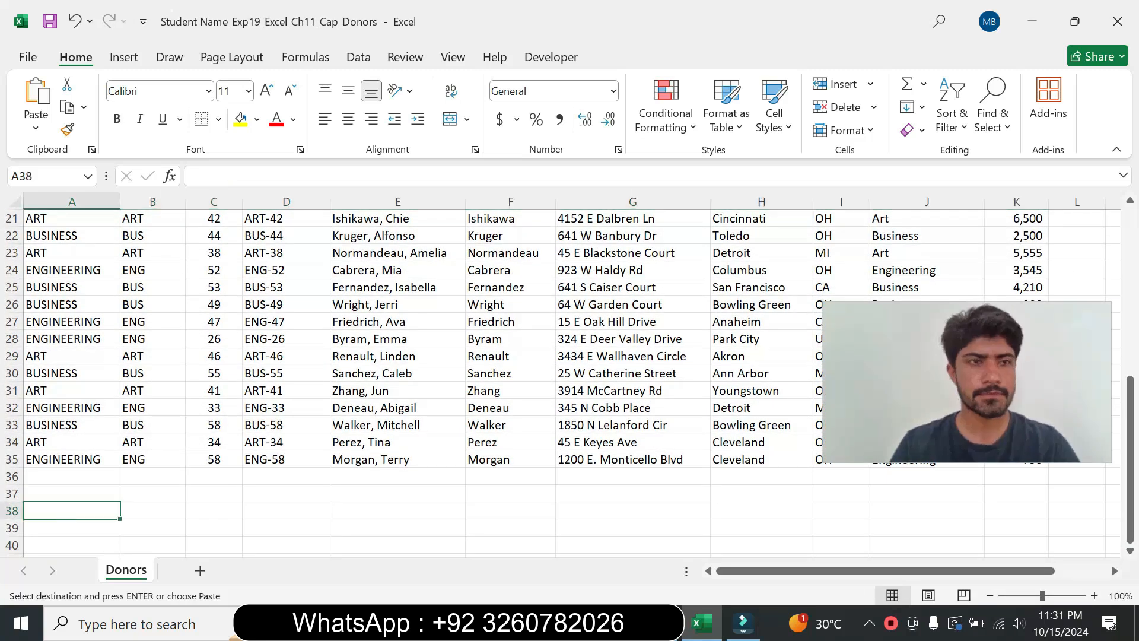
click(36, 103)
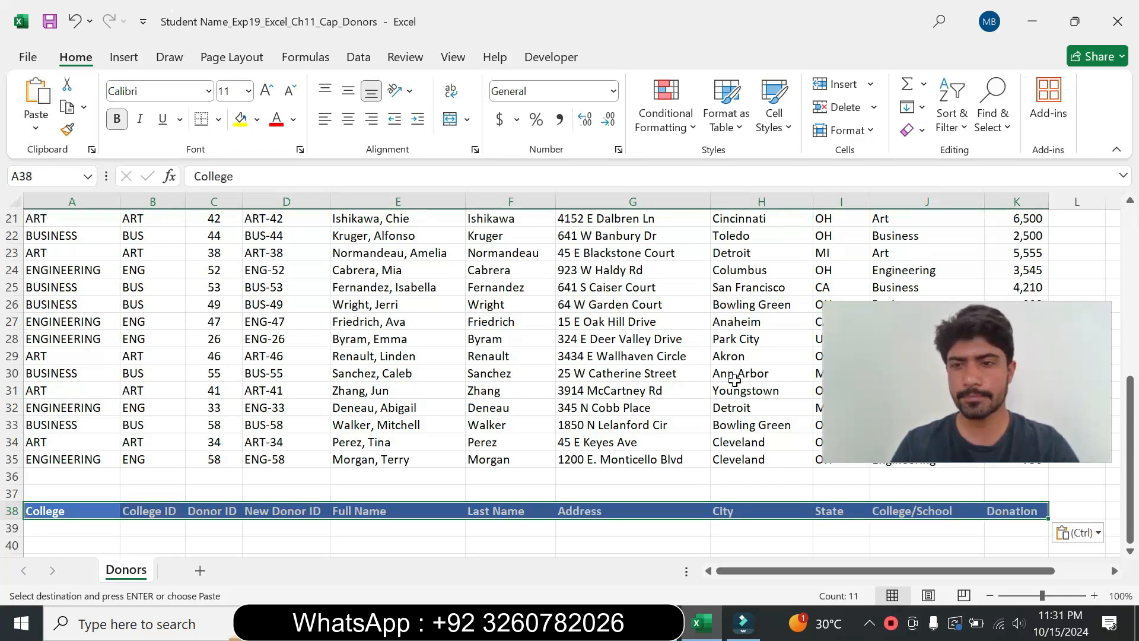
drag(941, 431, 949, 537)
click(702, 634)
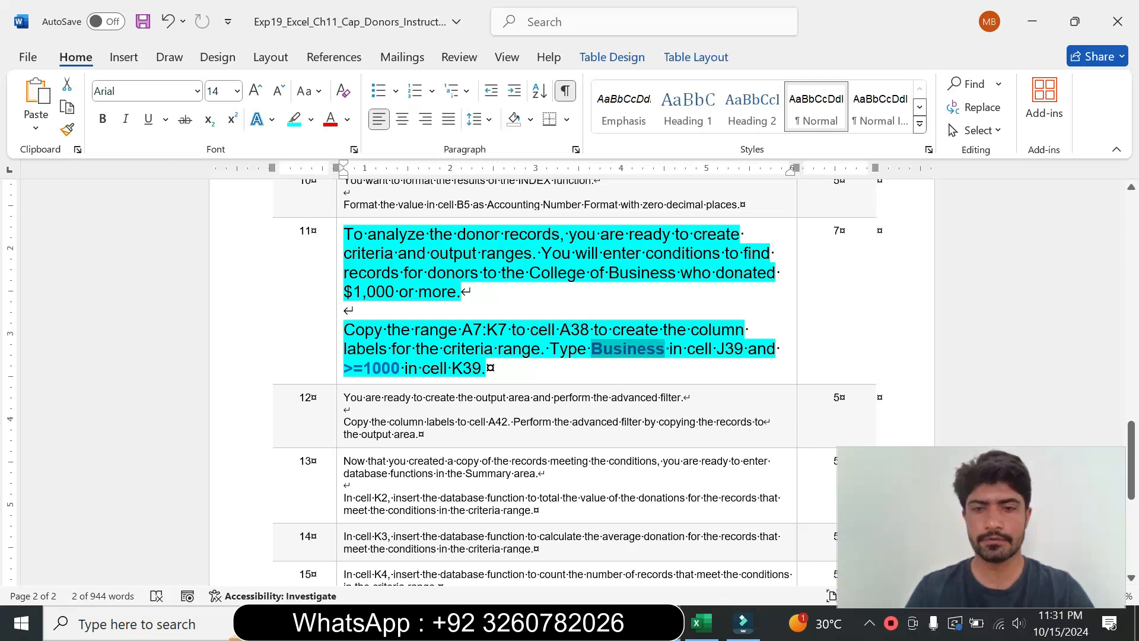
Step: Copy the criterion Business from the instructions and enter it in cell J39
key(ctrl+c)
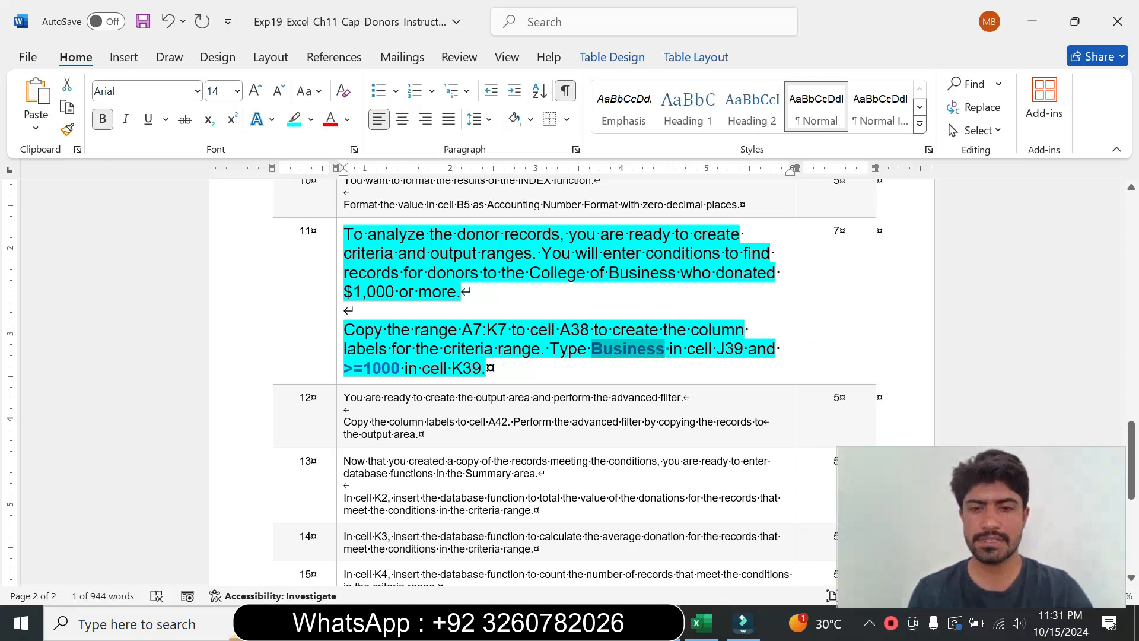
click(699, 624)
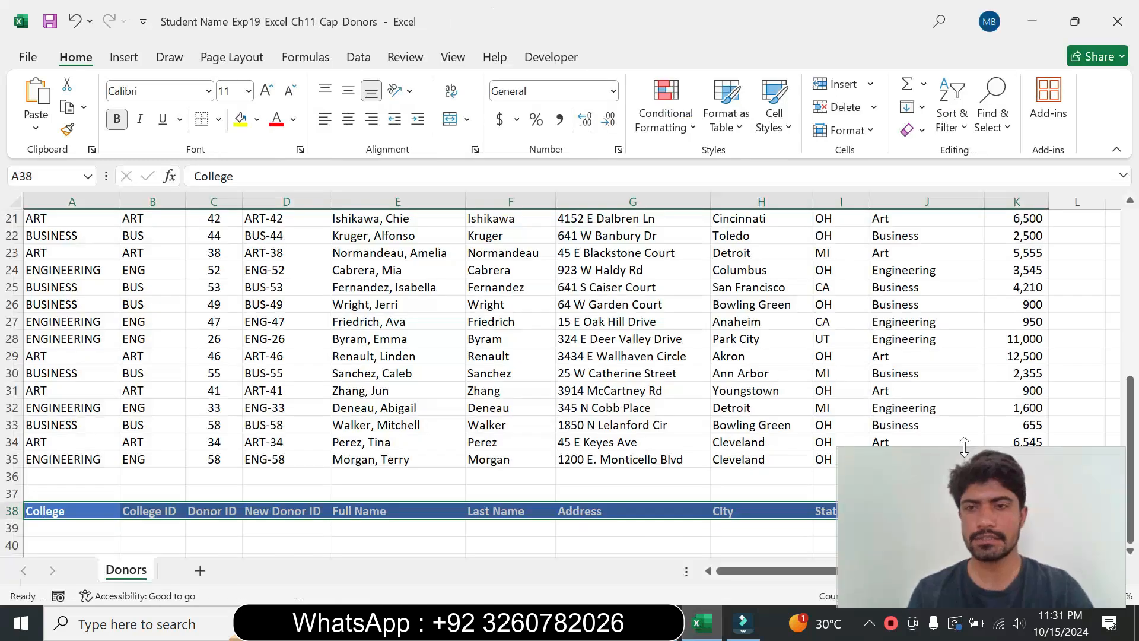
drag(1009, 526, 607, 507)
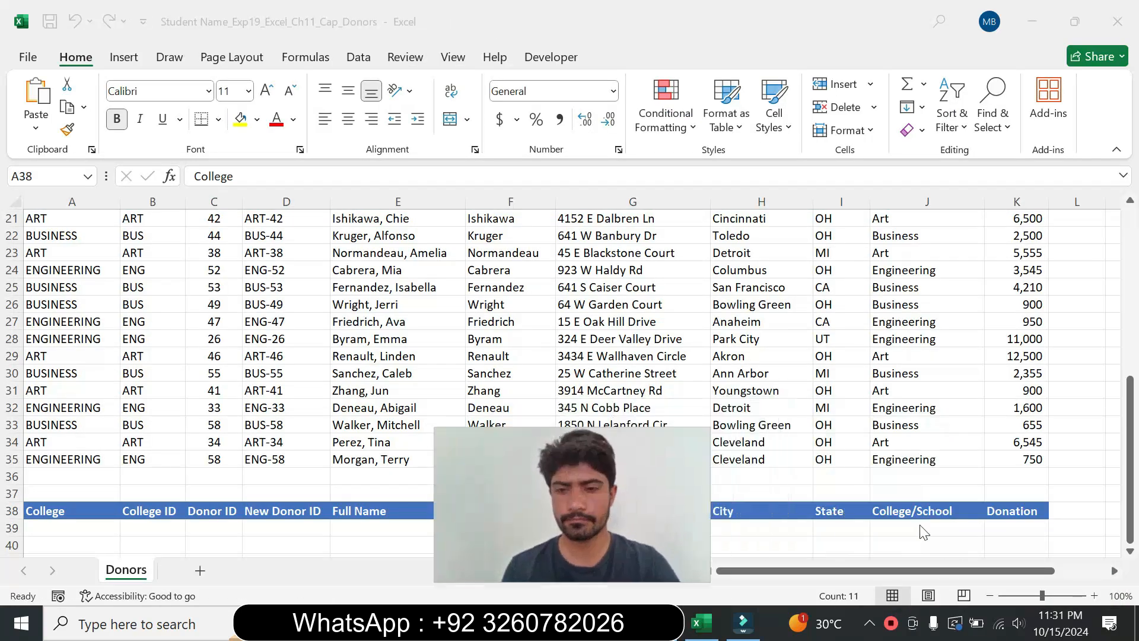
click(901, 524)
click(901, 528)
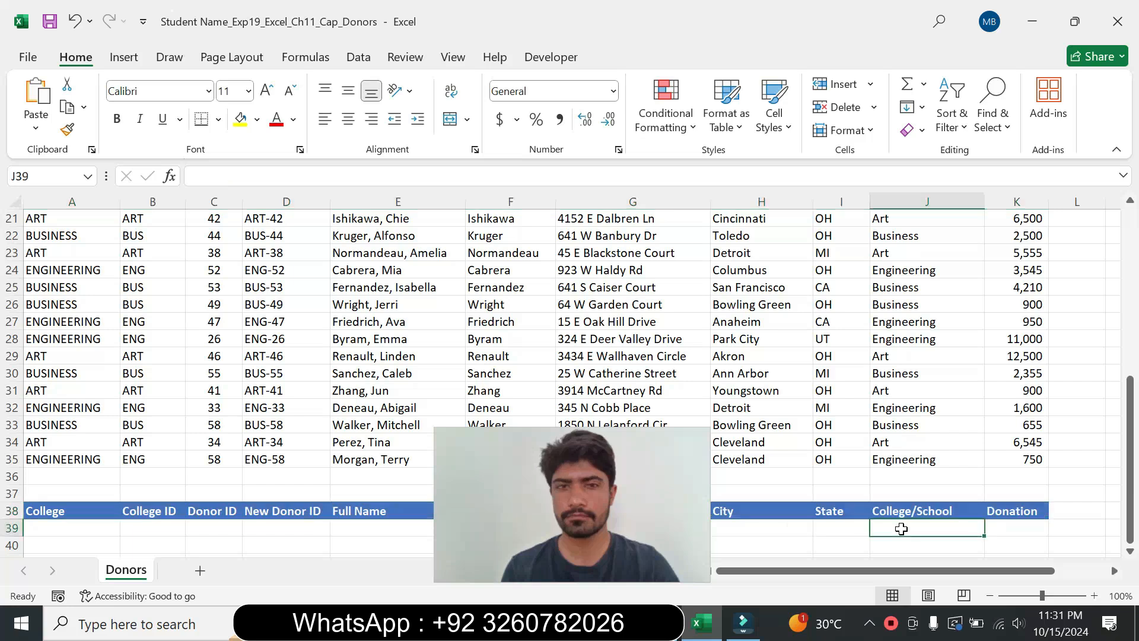
click(193, 176)
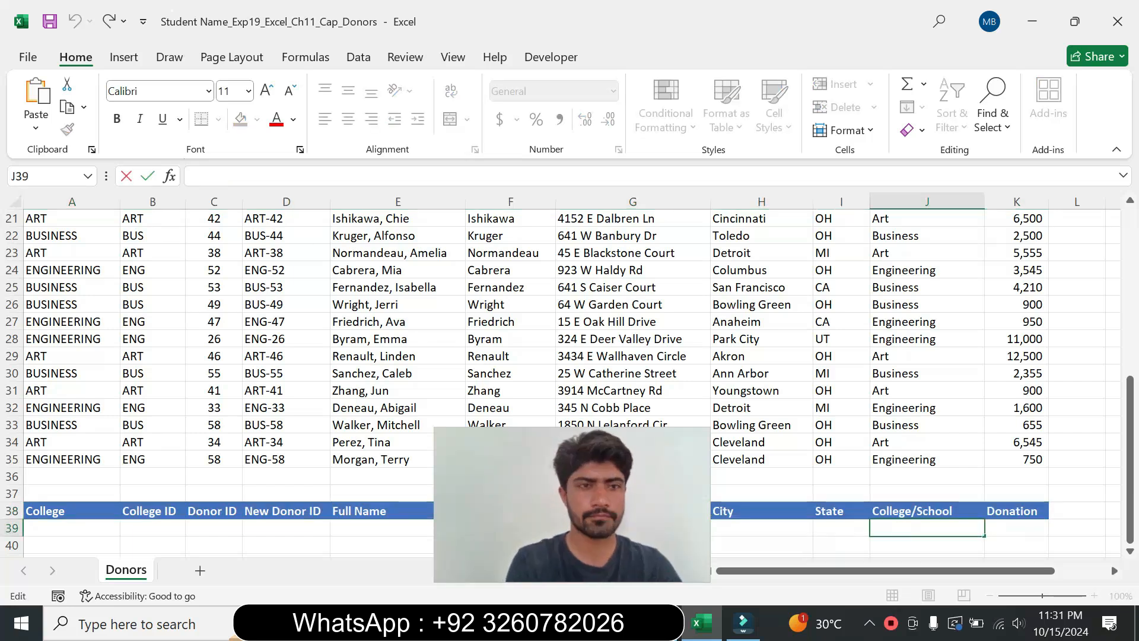
text(Business)
key(Return)
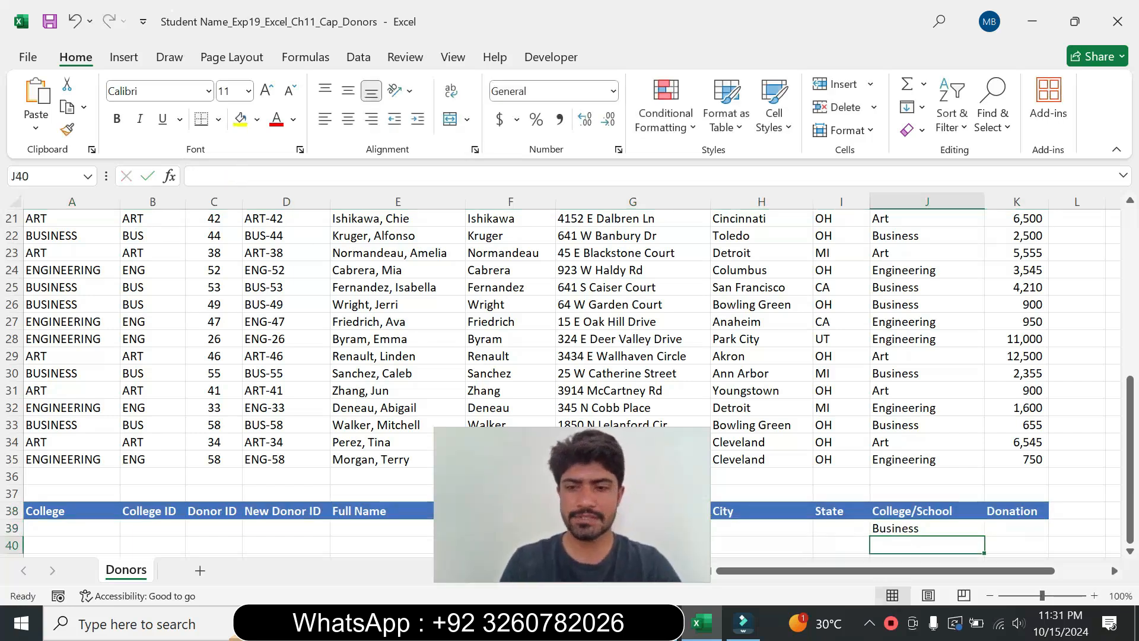
Step: Copy the criterion >=1000 from the instructions and enter it in cell K39
key(alt+Tab)
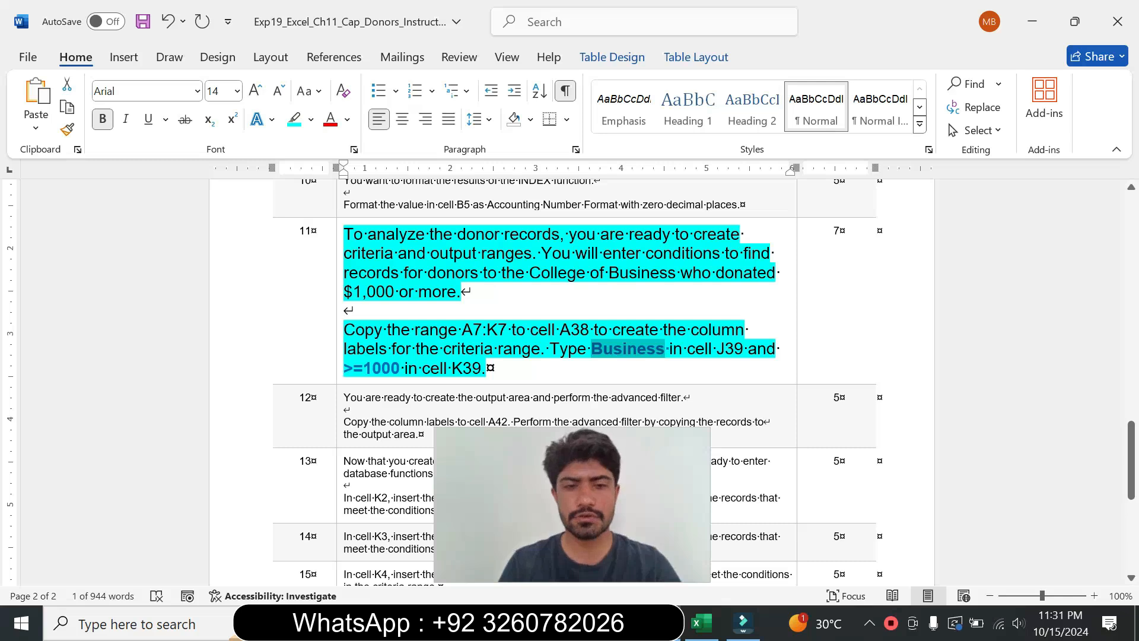
drag(344, 368, 400, 368)
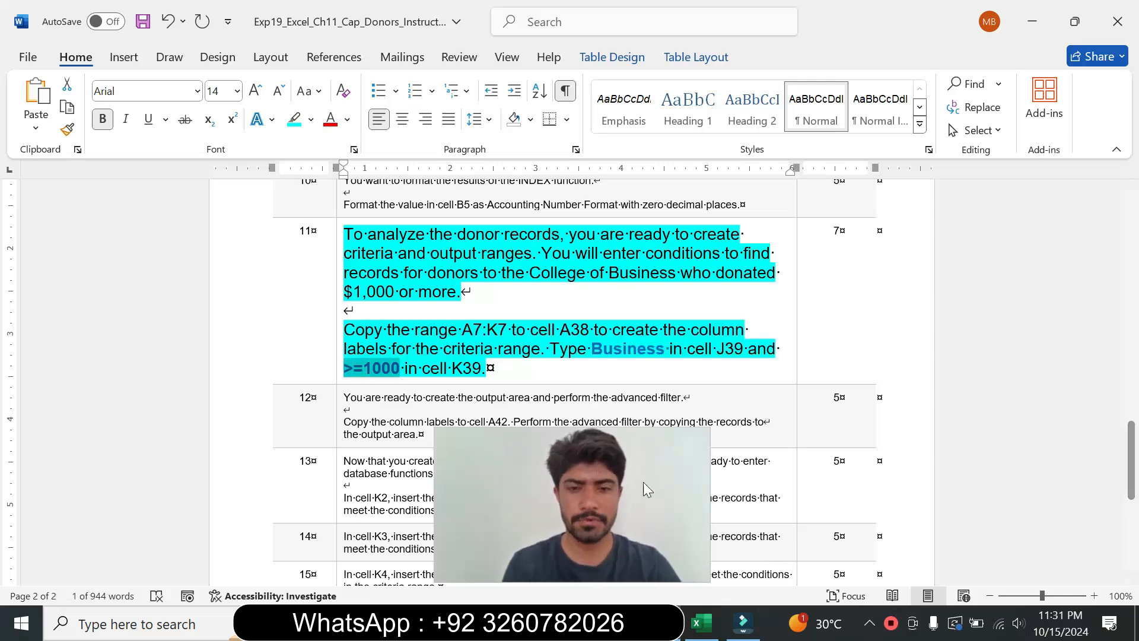
click(701, 623)
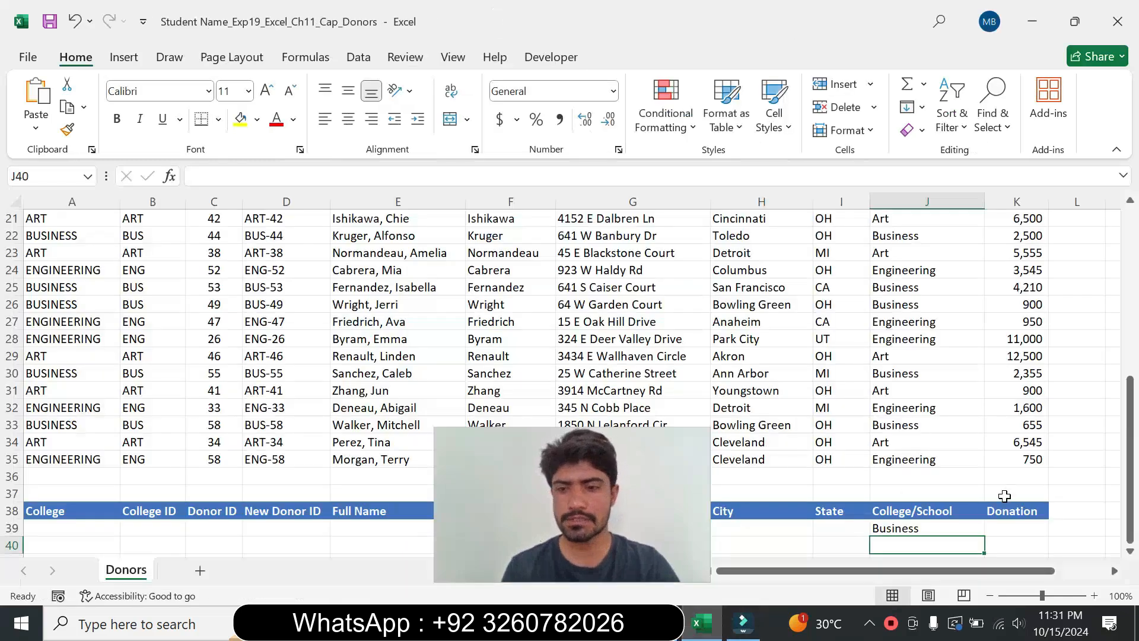
click(994, 525)
click(194, 176)
key(ctrl+v)
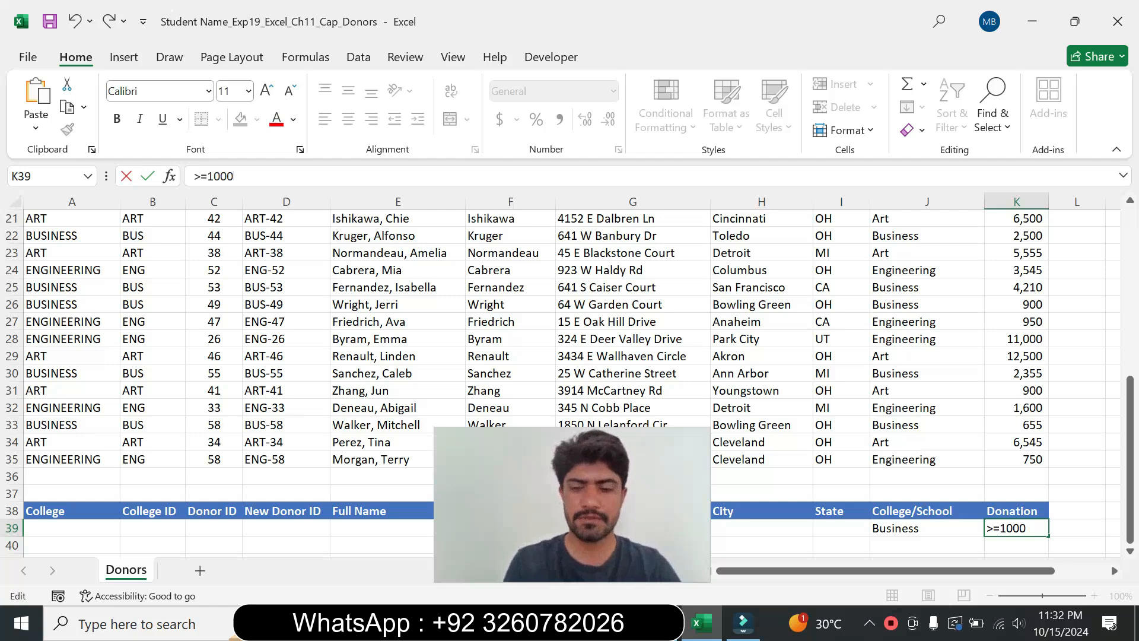
key(Return)
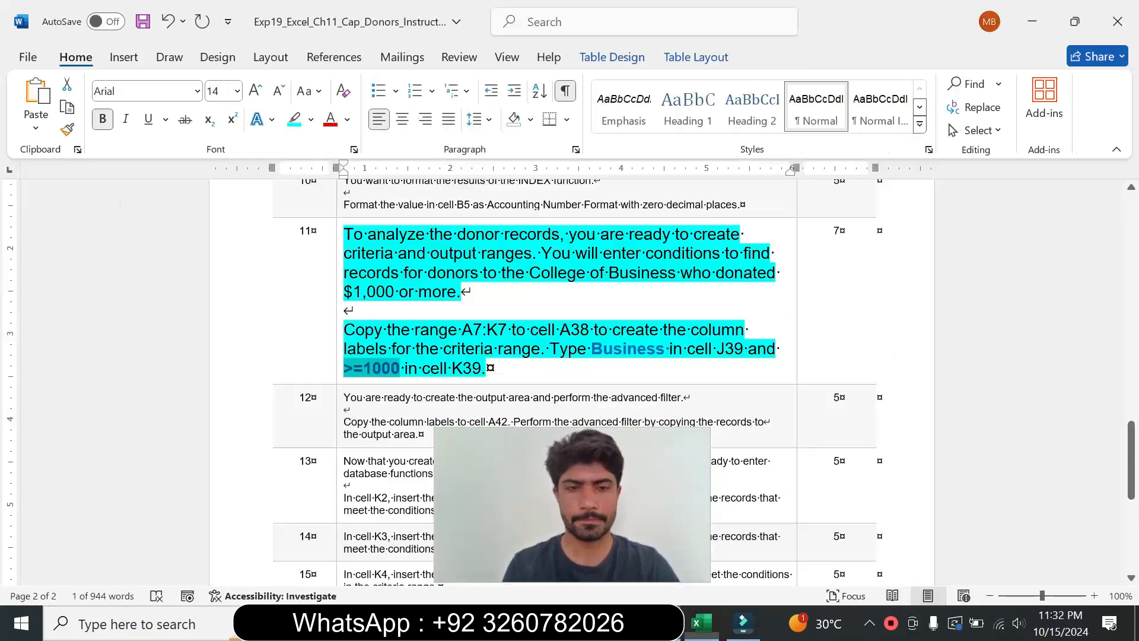
Step: Return step 11's instruction text to 9 pt font with no highlight color
key(alt+Tab)
drag(557, 504, 974, 522)
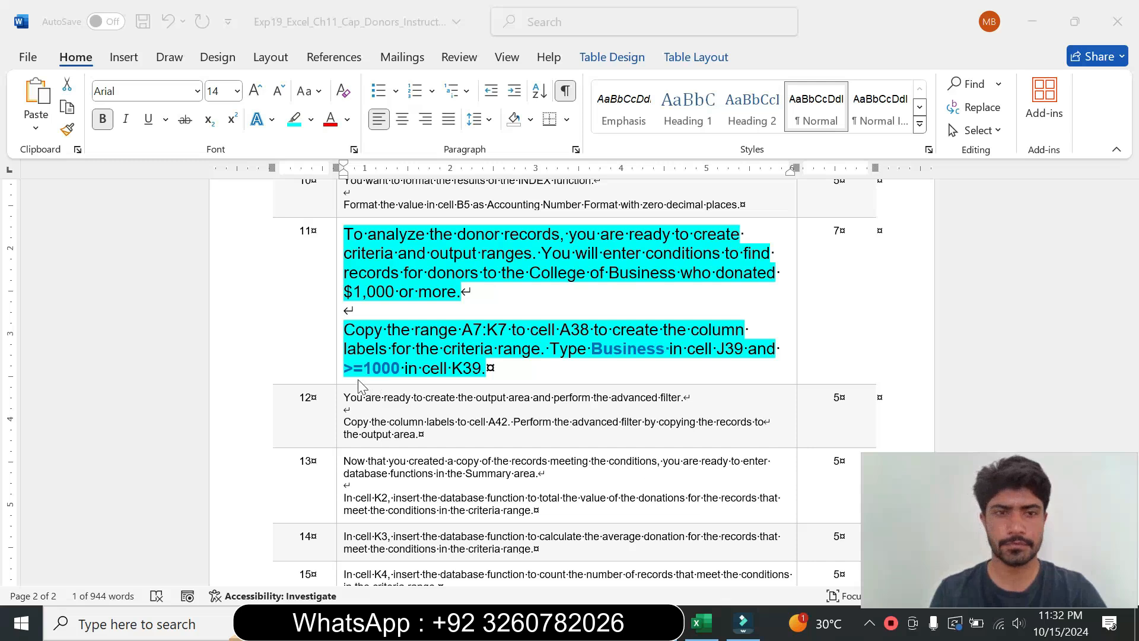
click(339, 354)
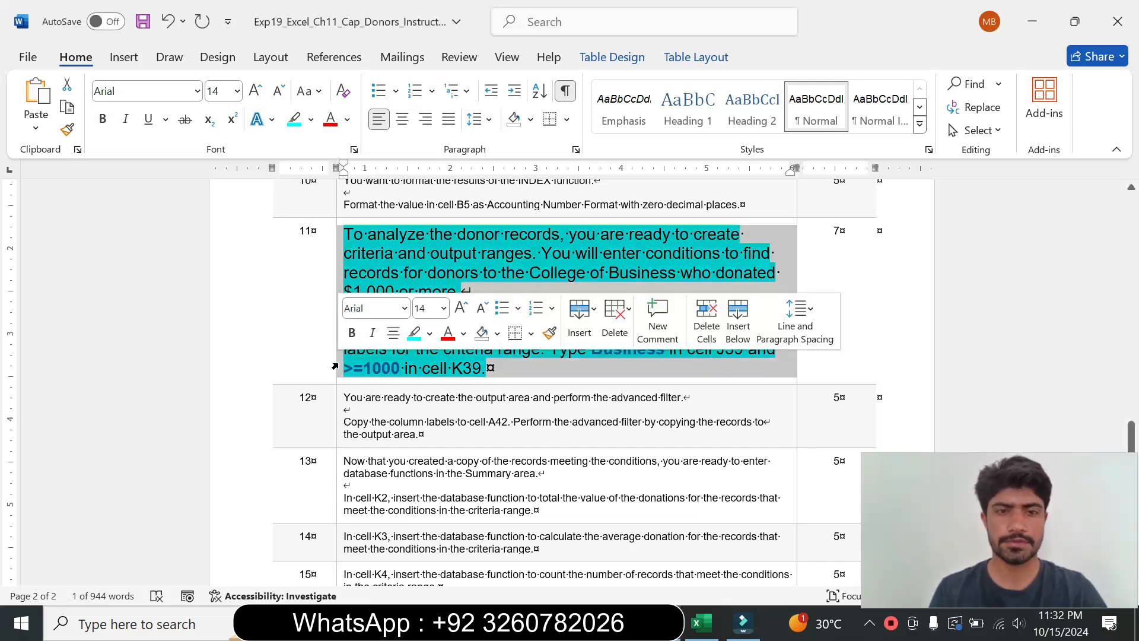
click(443, 308)
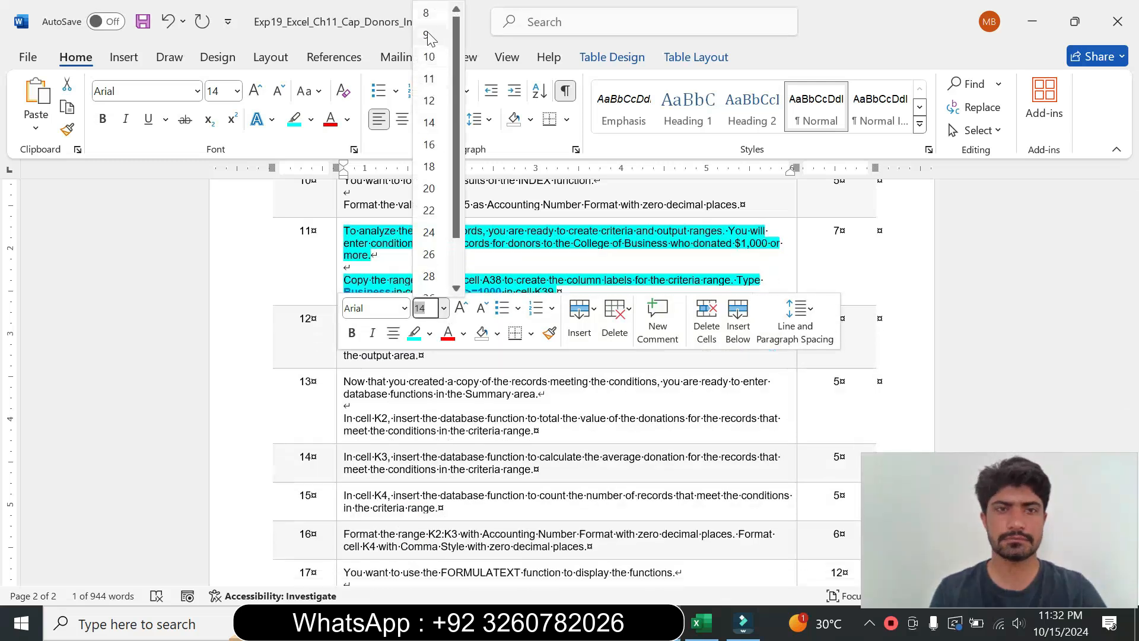
click(429, 29)
click(309, 122)
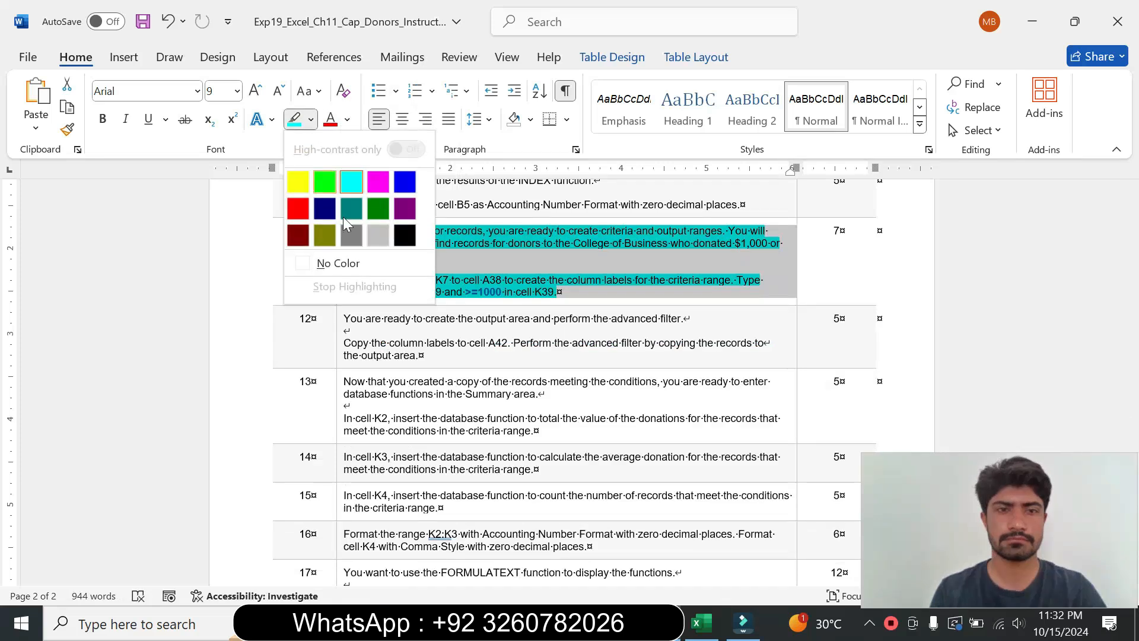
click(337, 262)
scroll(3, 440, down, 8)
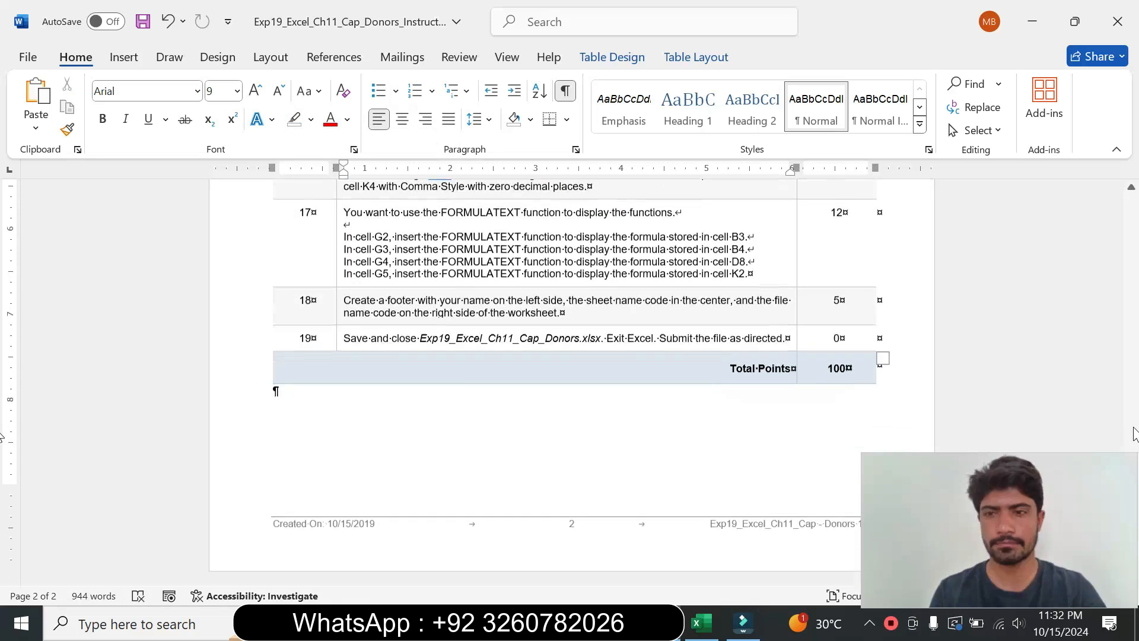
scroll(3, 314, up, 9)
click(1138, 278)
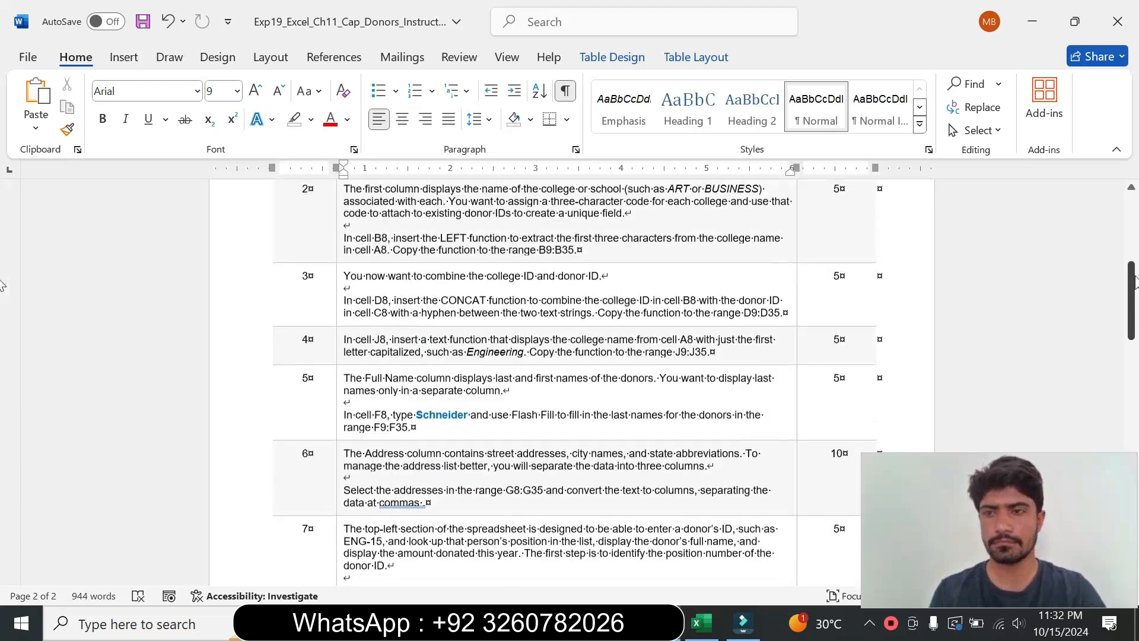
drag(1137, 278, 1137, 188)
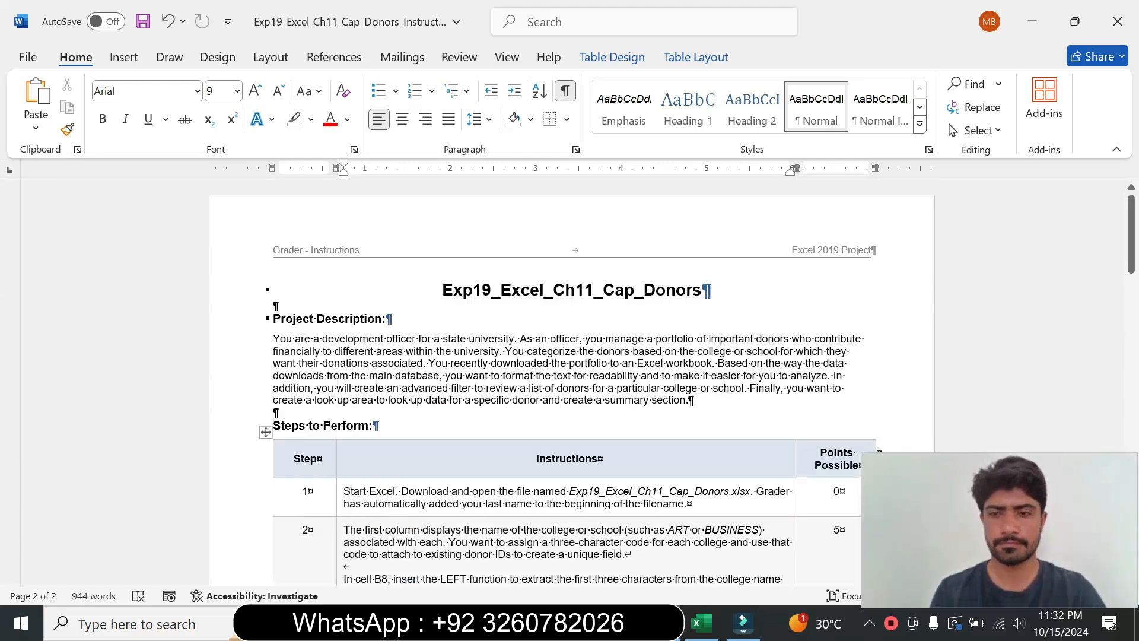
click(707, 619)
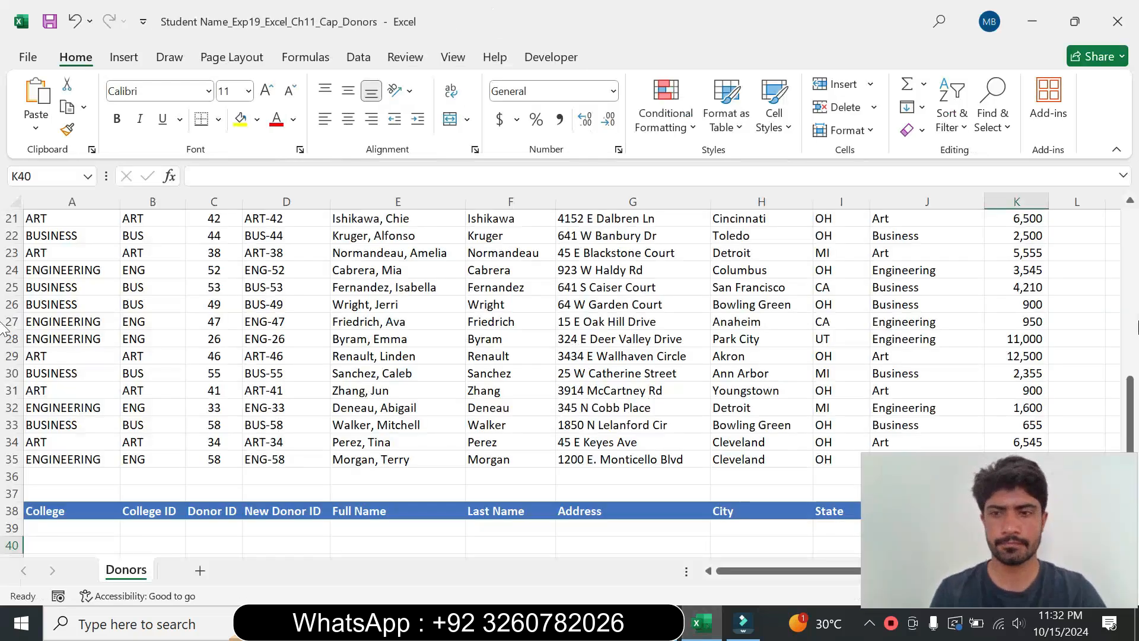
drag(1130, 415, 1133, 185)
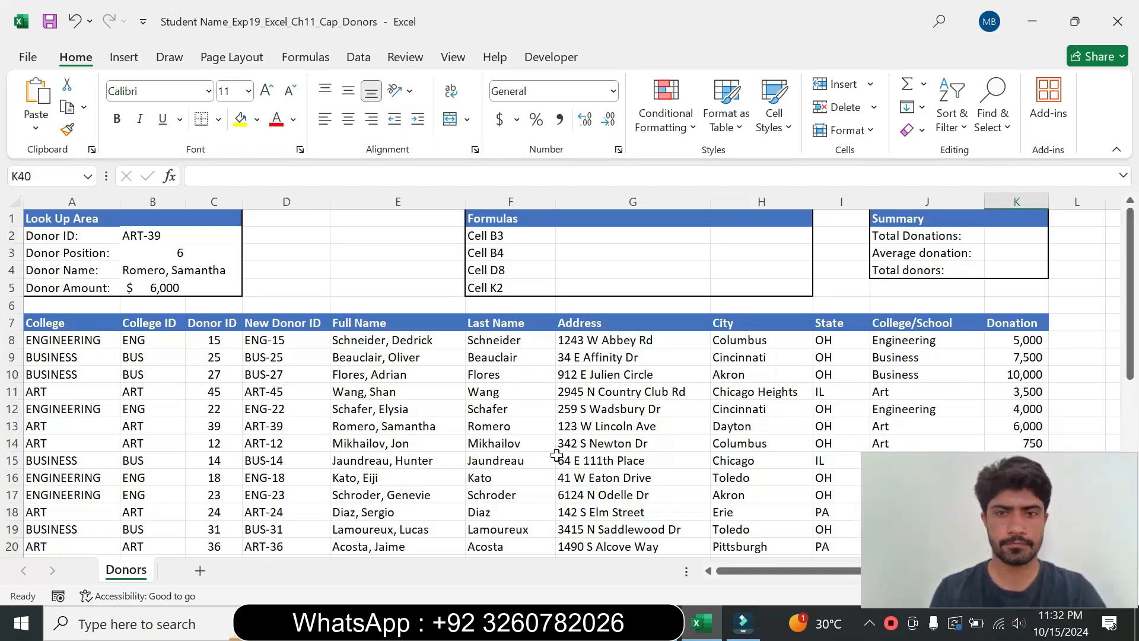